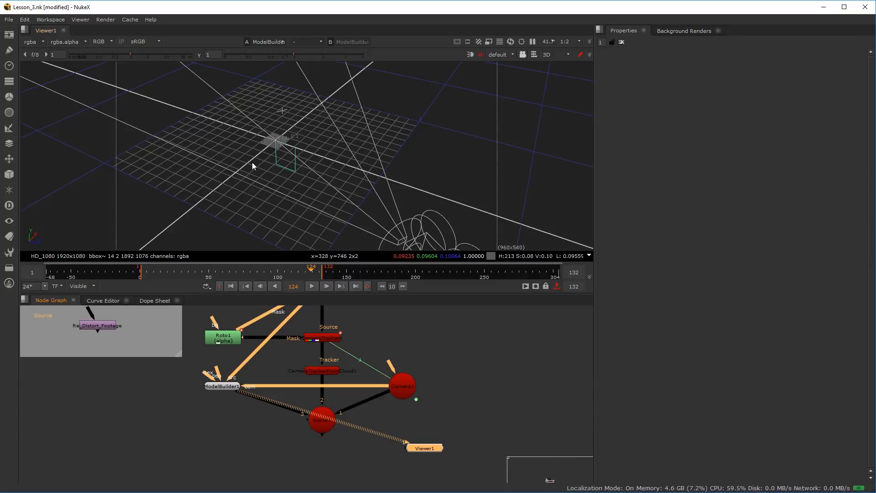
Display CameraTracker1 in the viewer and open its properties to show the tracked points over the footage
drag(280, 406, 237, 434)
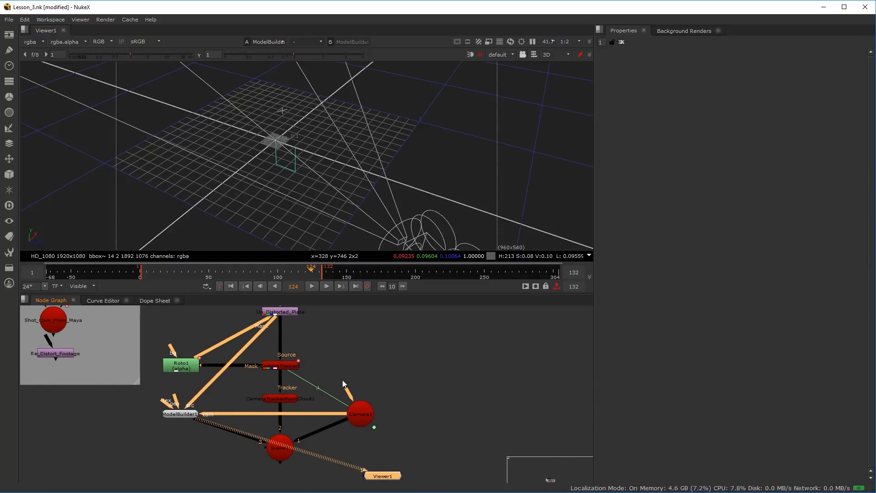
scroll(343, 380, down, 3)
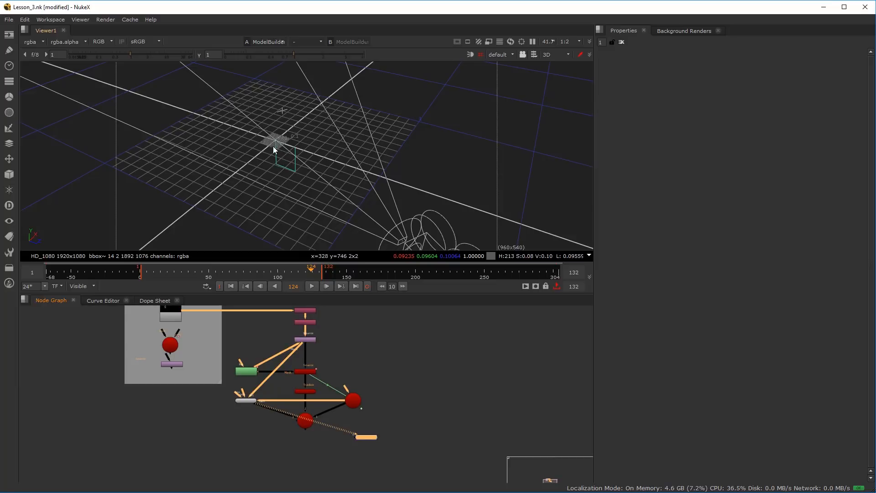
scroll(325, 360, up, 5)
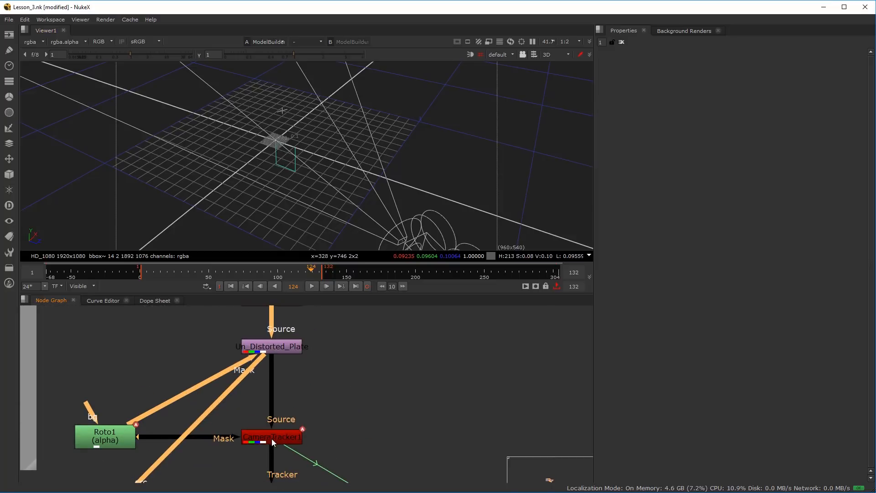
click(272, 439)
key(1)
drag(333, 412, 347, 390)
drag(309, 452, 314, 384)
click(322, 354)
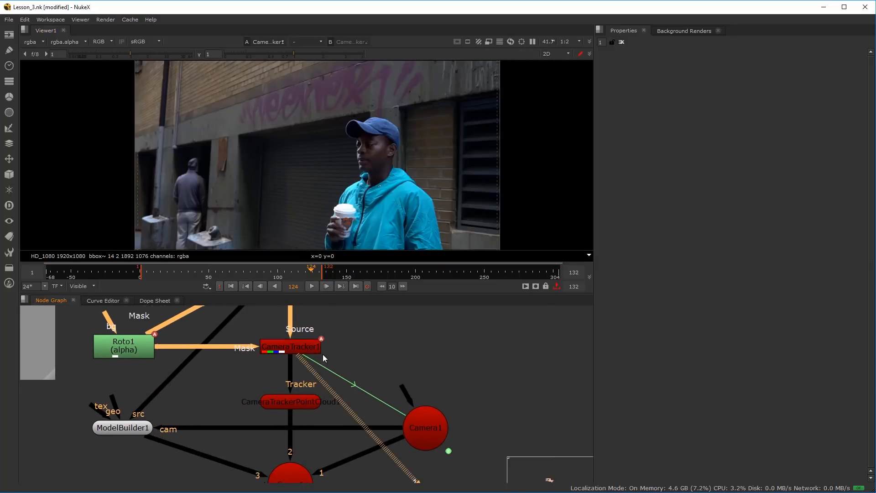
double_click(292, 348)
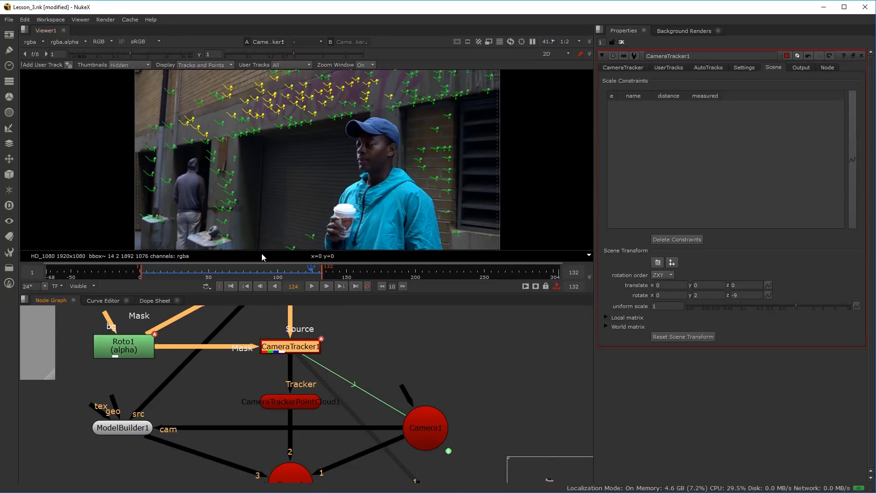
Create a card from the tracks on the upper graffiti wall and place its node beside CameraTracker1
drag(213, 81, 346, 118)
right_click(274, 94)
mouse_move(303, 133)
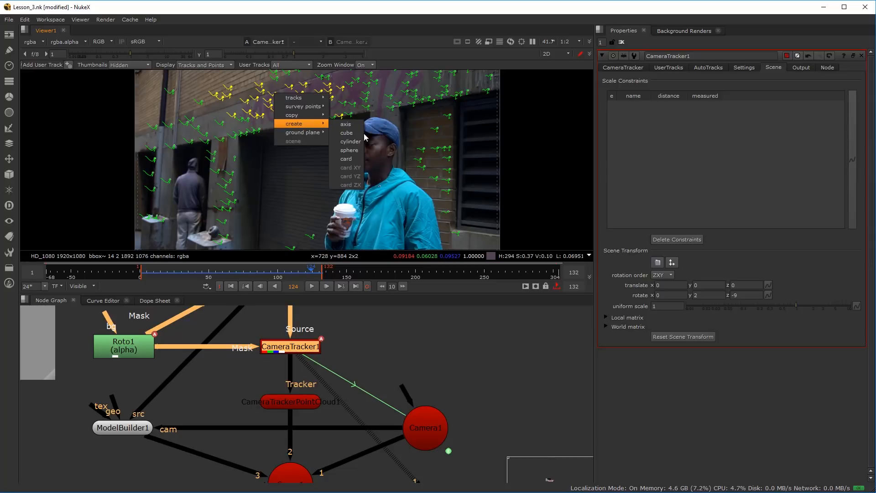
click(349, 159)
drag(203, 350, 471, 347)
drag(358, 211, 286, 185)
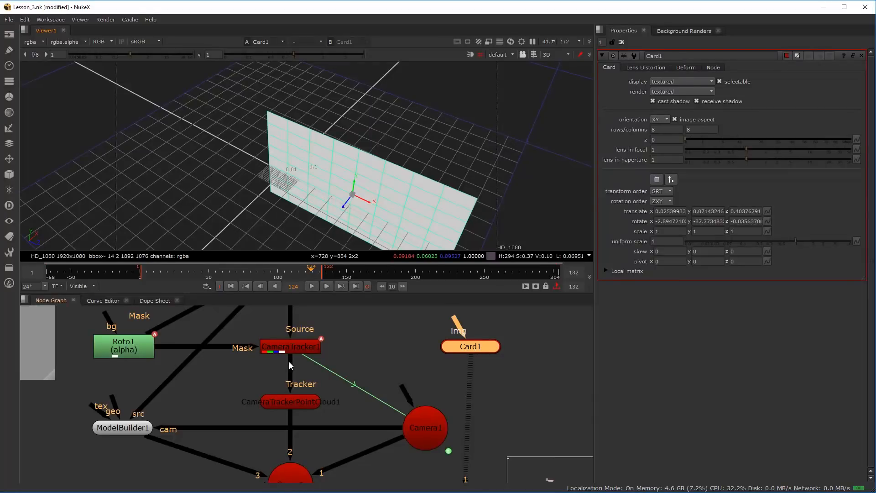
Create a second card from CameraTracker1's tracks on the pillar beside the hooded man and place its node next to Card1
click(294, 349)
key(1)
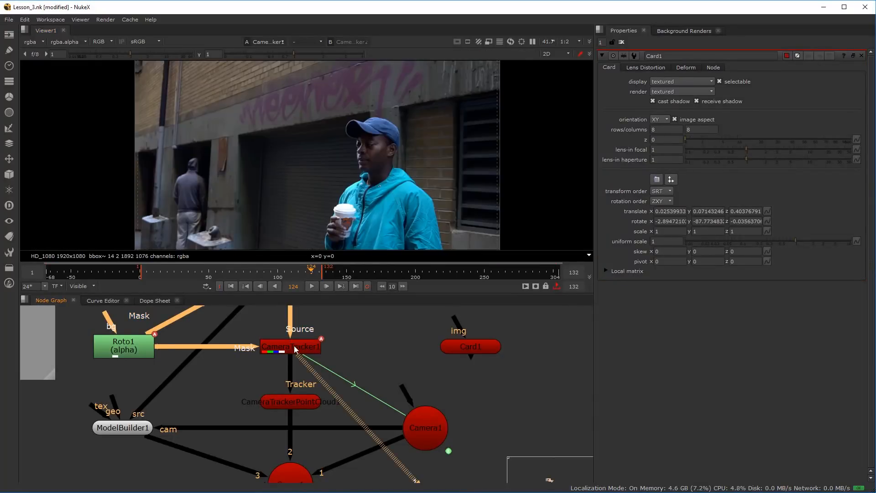
double_click(294, 349)
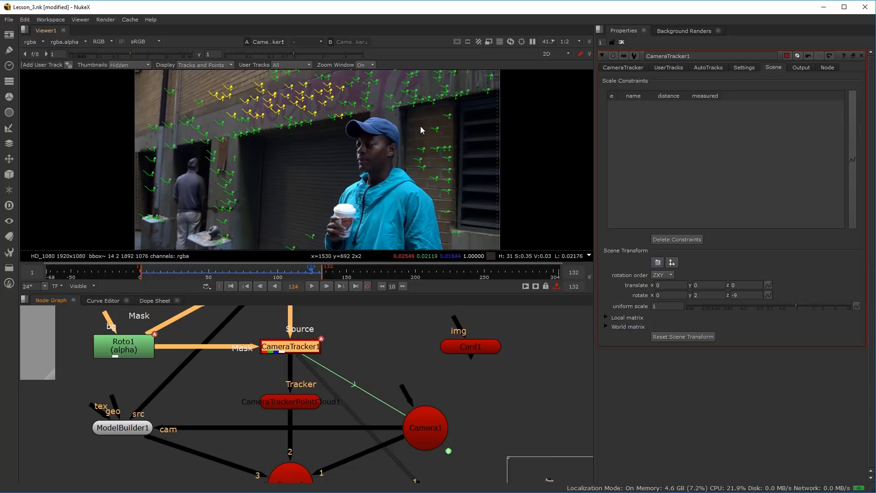
drag(413, 108, 470, 202)
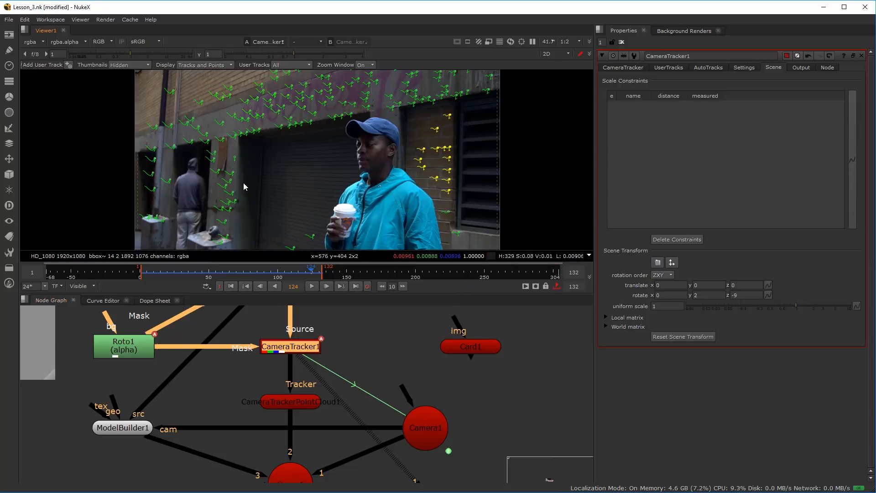
drag(205, 153, 240, 229)
right_click(228, 187)
mouse_move(266, 222)
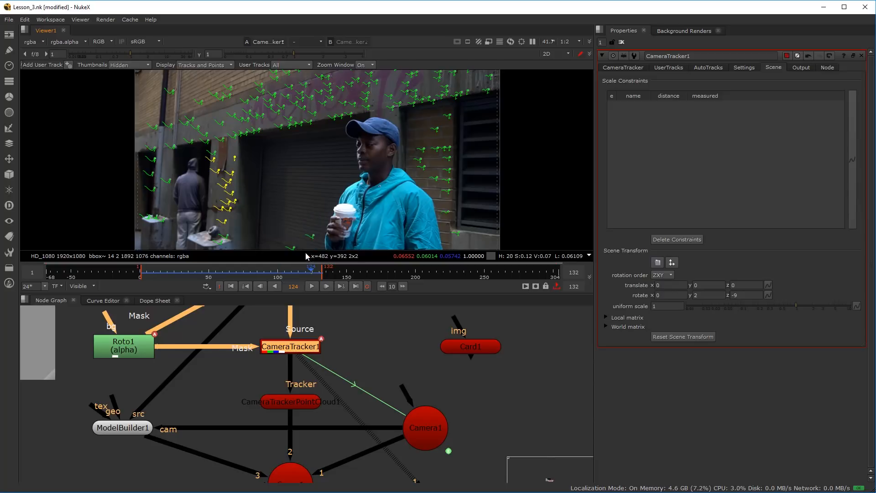
click(305, 253)
scroll(442, 411, down, 3)
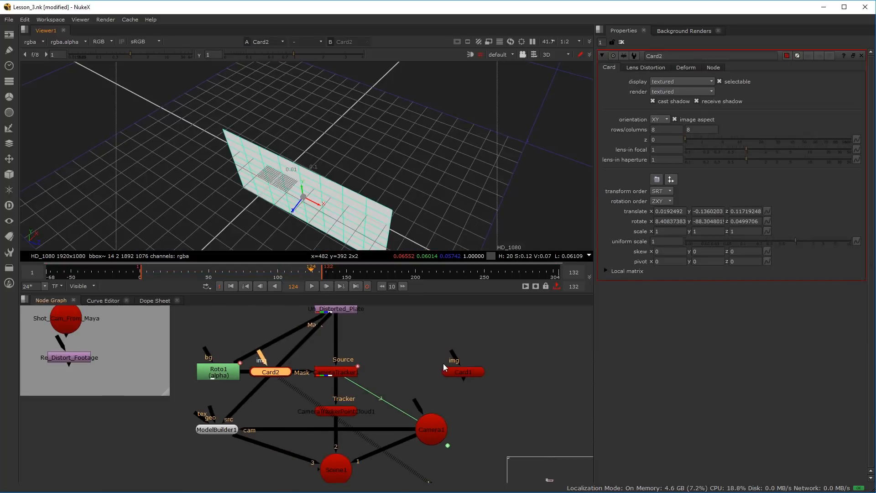
scroll(369, 370, up, 2)
drag(255, 373, 551, 384)
drag(494, 409, 429, 393)
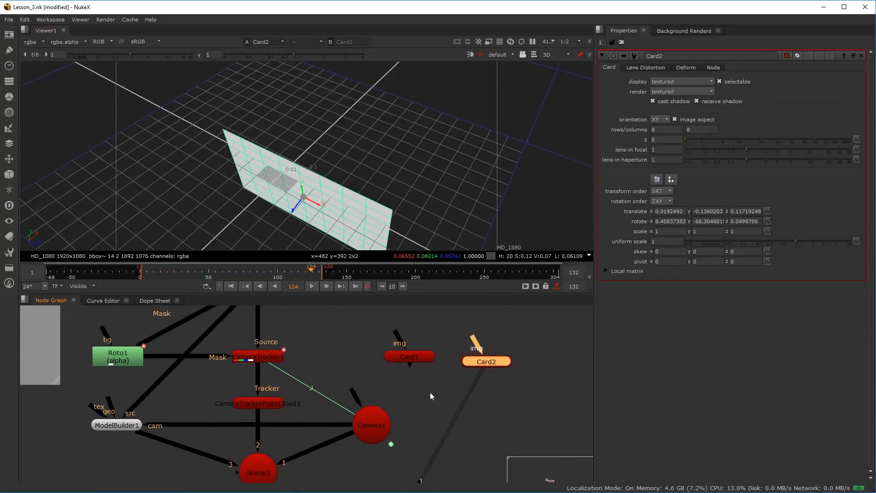
Add a MergeGeo node joining Card1 and Card2 and inspect the two cards together in the 3D view
key(Tab)
text(mer)
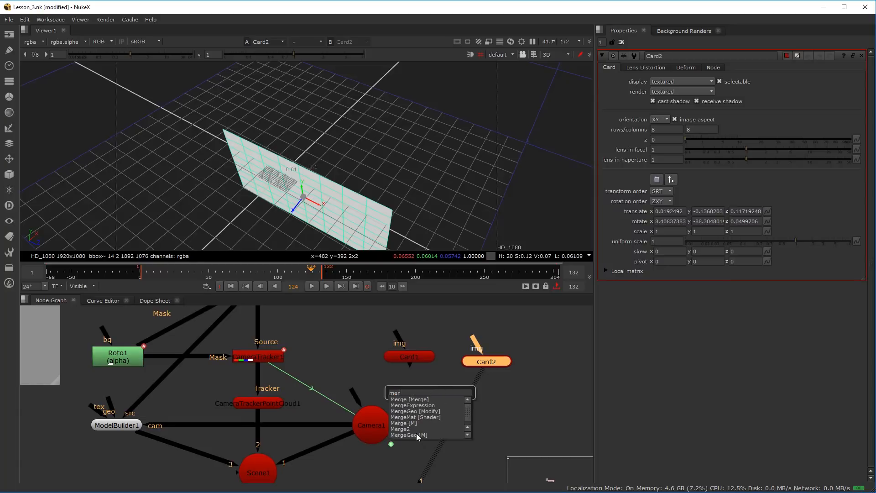
click(416, 434)
scroll(457, 388, up, 3)
drag(468, 384, 365, 345)
click(428, 384)
drag(331, 172, 552, 407)
scroll(241, 381, down, 5)
scroll(189, 382, up, 2)
mouse_move(188, 387)
mouse_down()
mouse_move(188, 408)
mouse_move(183, 382)
mouse_up()
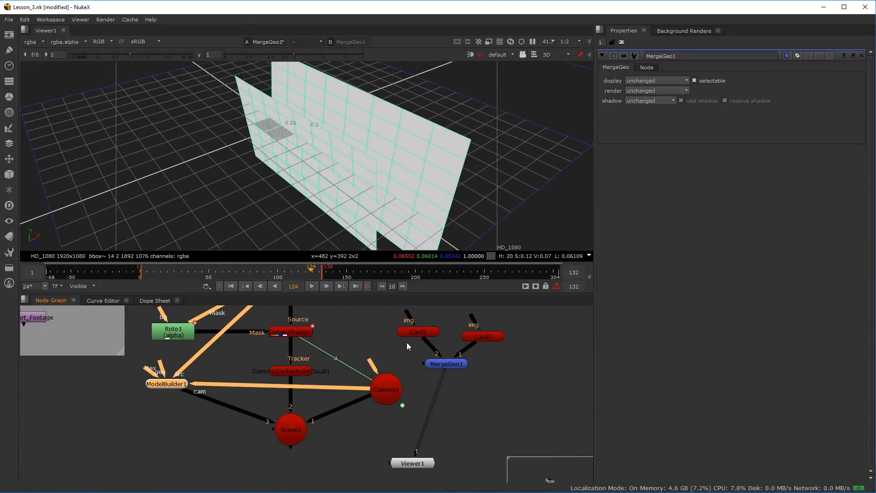
Delete the Card1, Card2 and MergeGeo1 nodes from the node graph
scroll(405, 342, down, 4)
scroll(428, 346, up, 4)
click(363, 316)
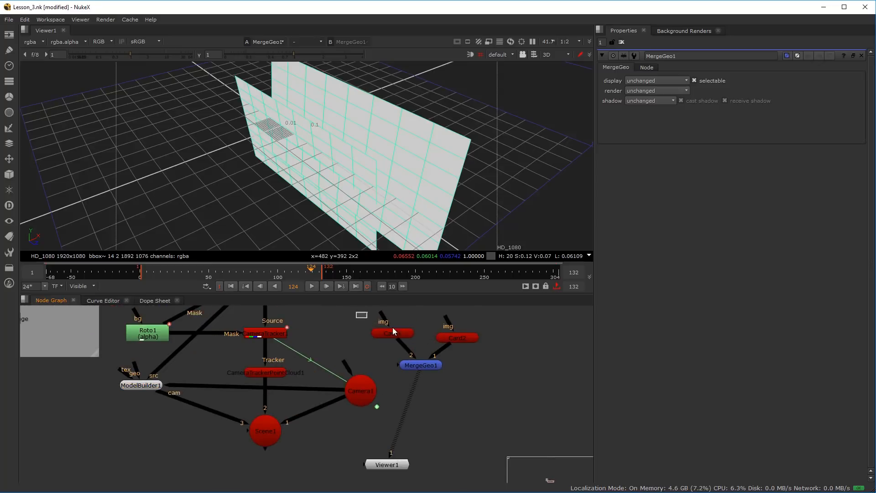
drag(362, 316, 488, 351)
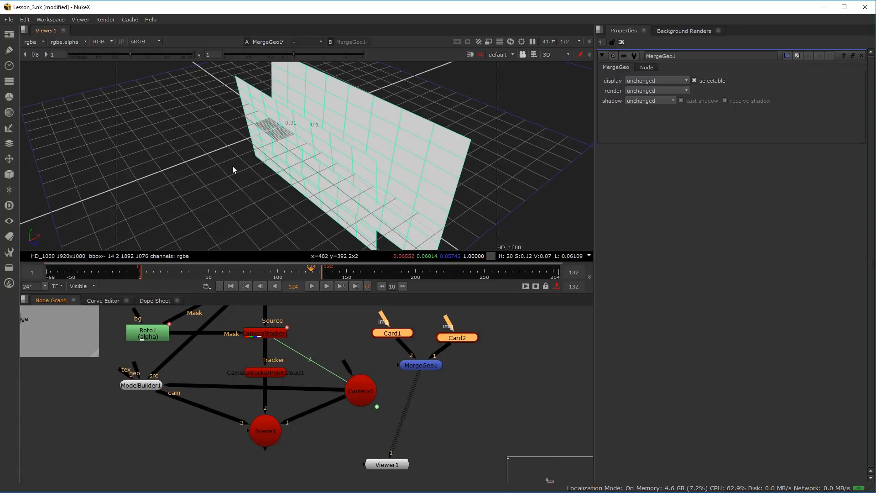
drag(354, 310, 508, 377)
drag(430, 361, 437, 364)
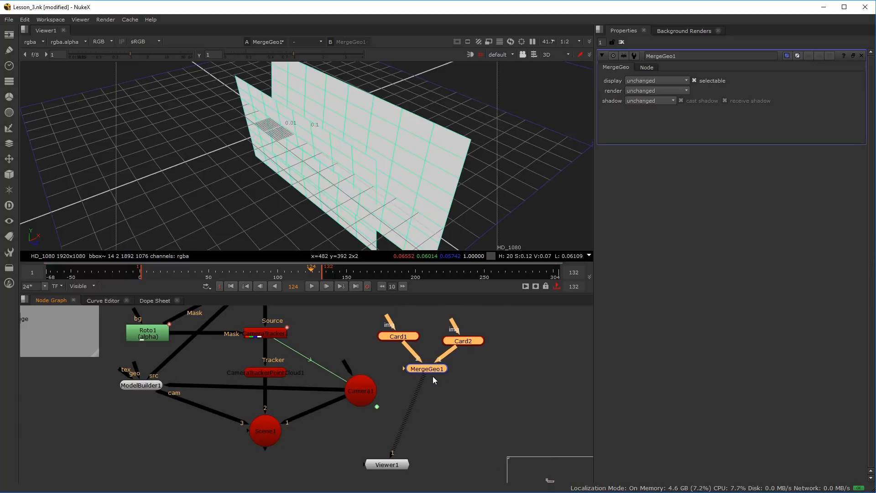
key(Delete)
scroll(372, 391, down, 2)
scroll(286, 394, up, 4)
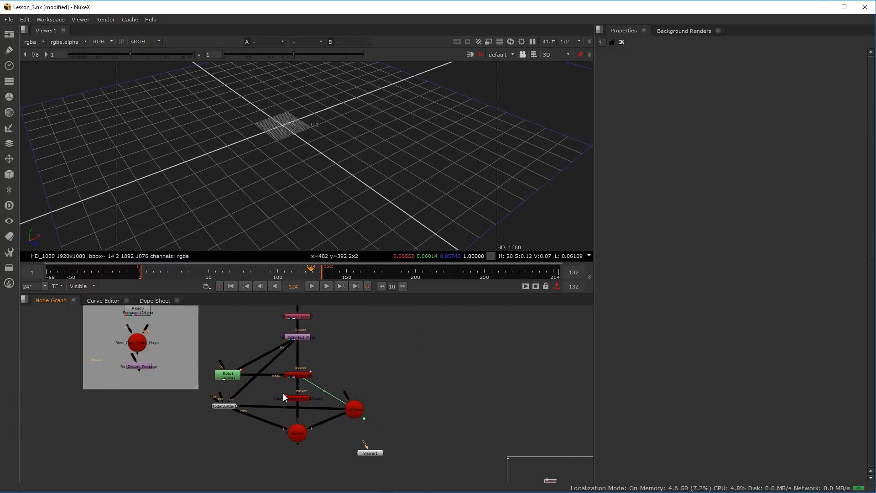
Display ModelBuilder1 in the viewer through Camera1 with the 3D view locked to that camera
click(190, 413)
key(1)
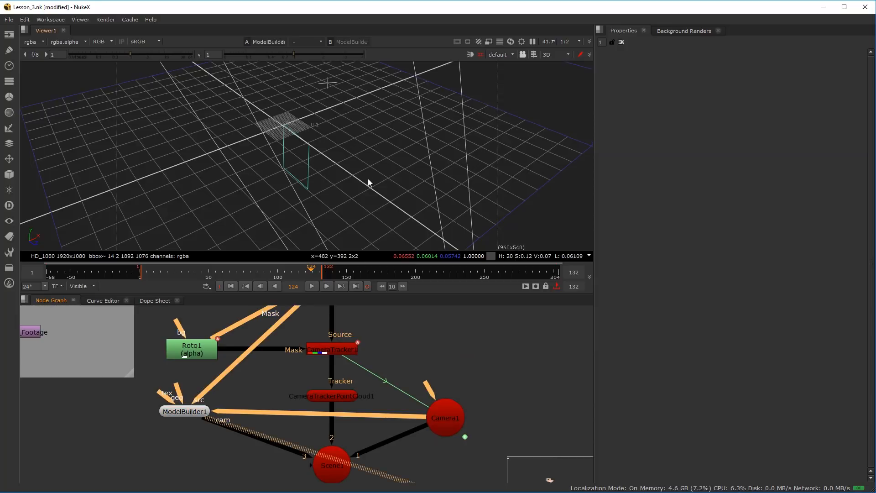
click(510, 55)
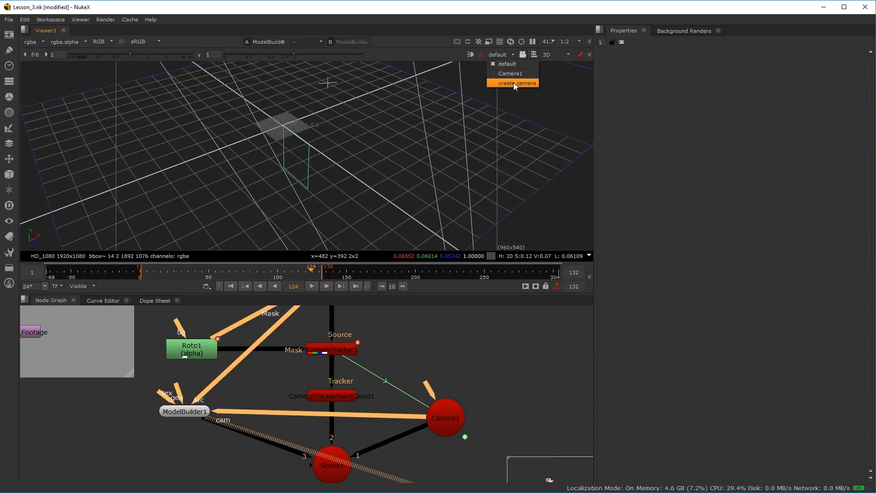
click(533, 78)
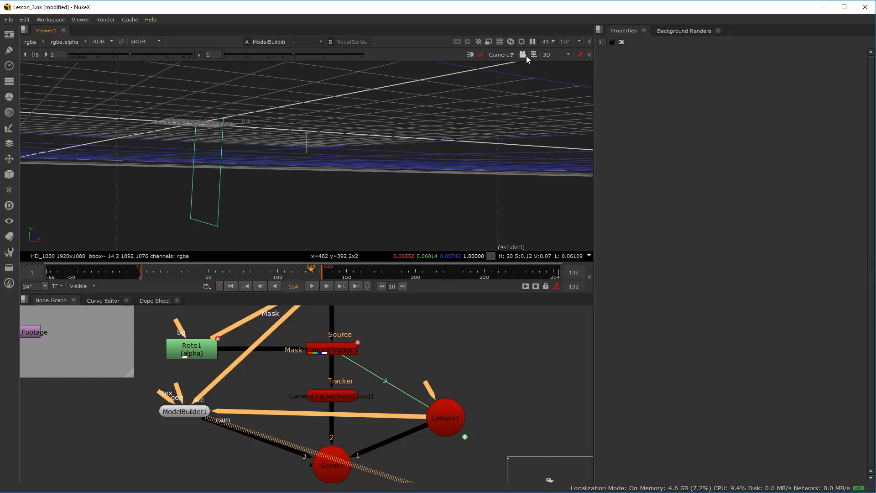
click(523, 54)
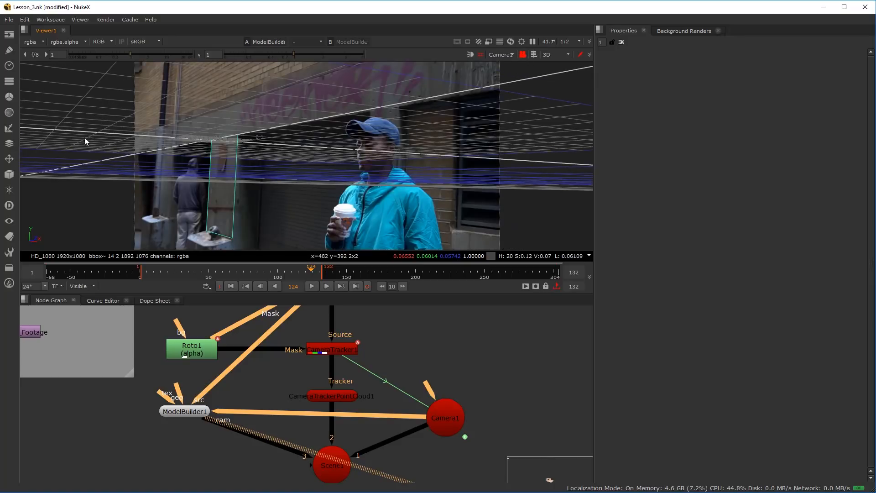
Open ModelBuilder1's properties and hide the 3D grid over the footage
double_click(188, 411)
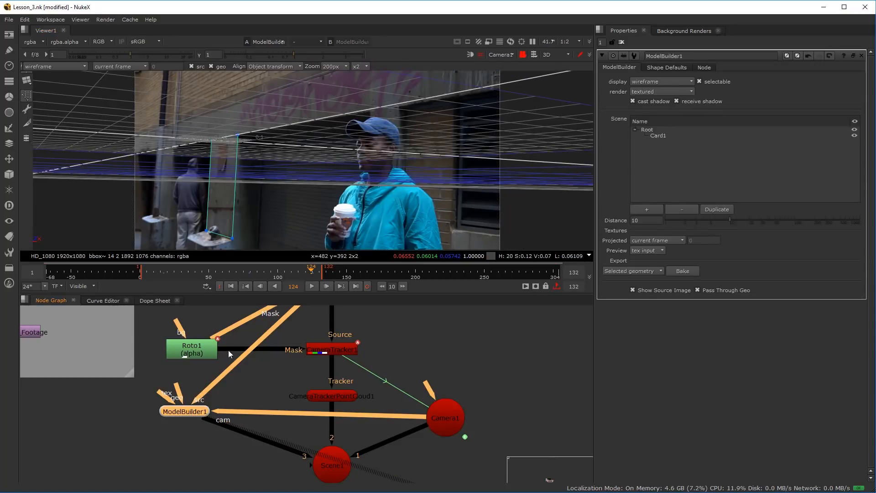
scroll(206, 203, up, 4)
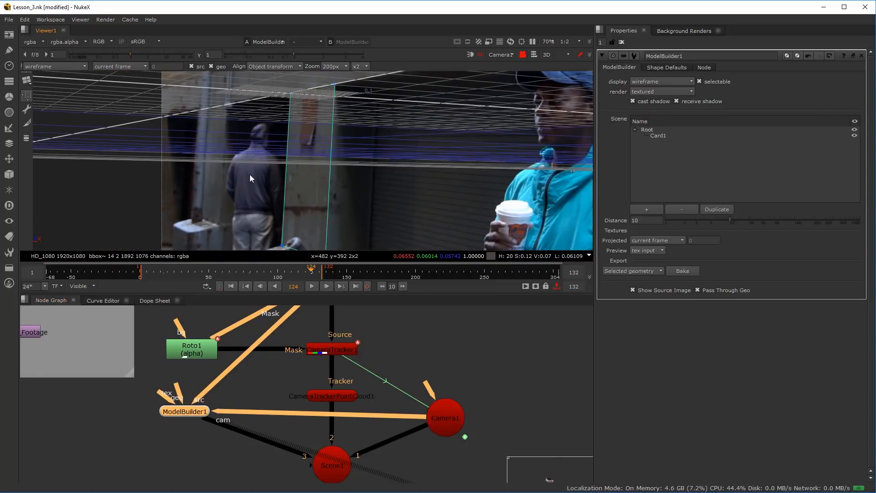
scroll(291, 163, down, 1)
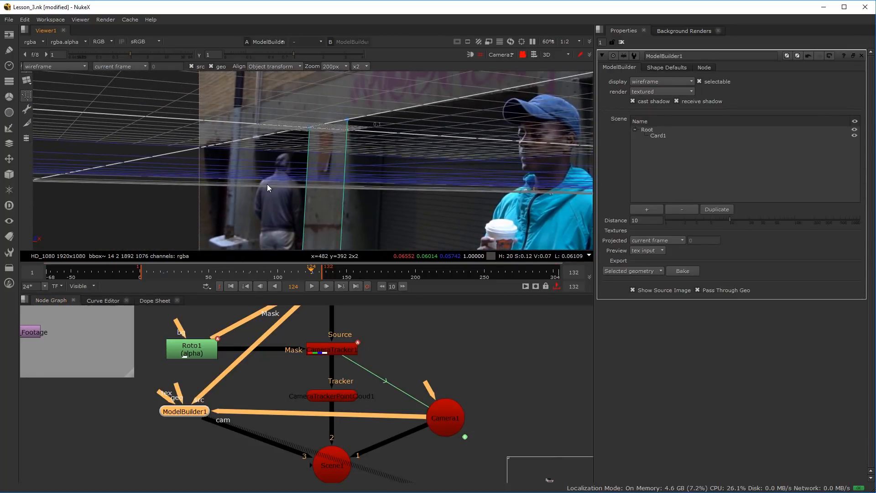
click(479, 55)
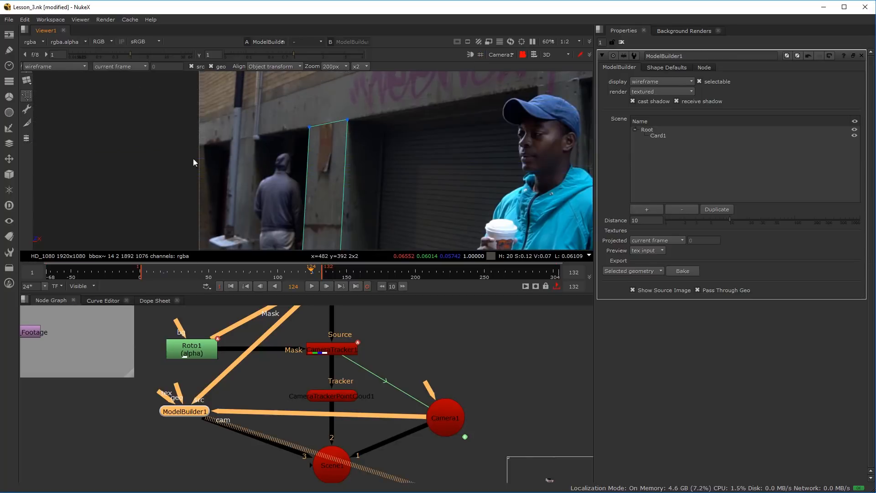
scroll(232, 178, up, 2)
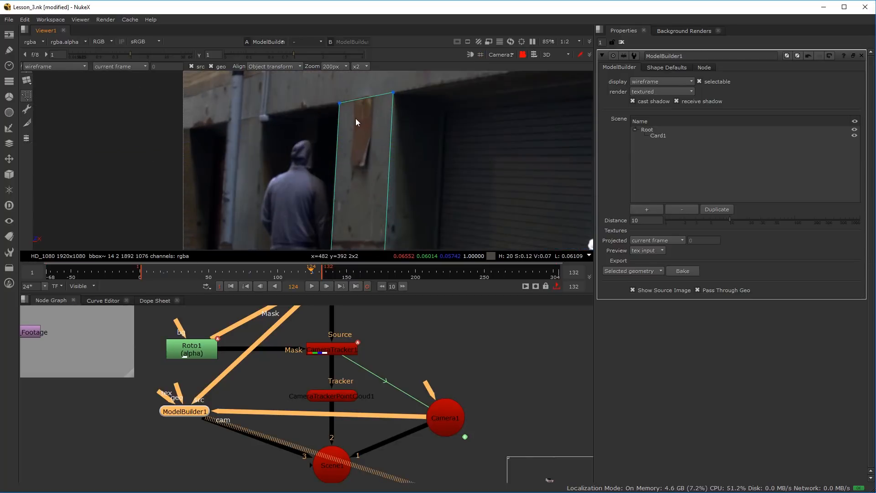
Edit Card1 in ModelBuilder1 using edge selection and select its vertical edge nearest the hooded man
click(663, 136)
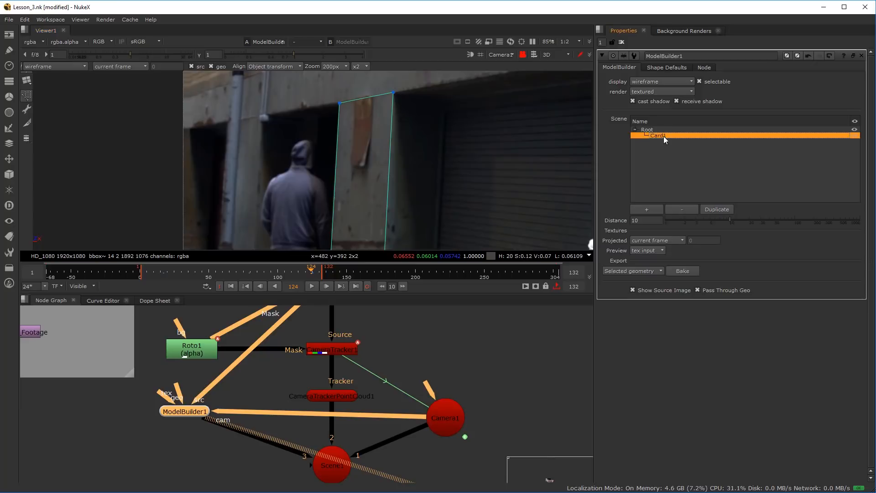
click(28, 109)
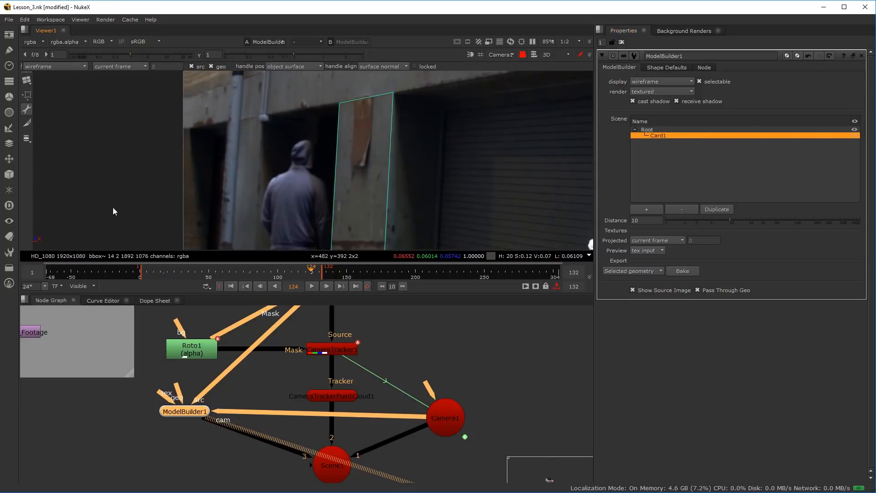
right_click(340, 120)
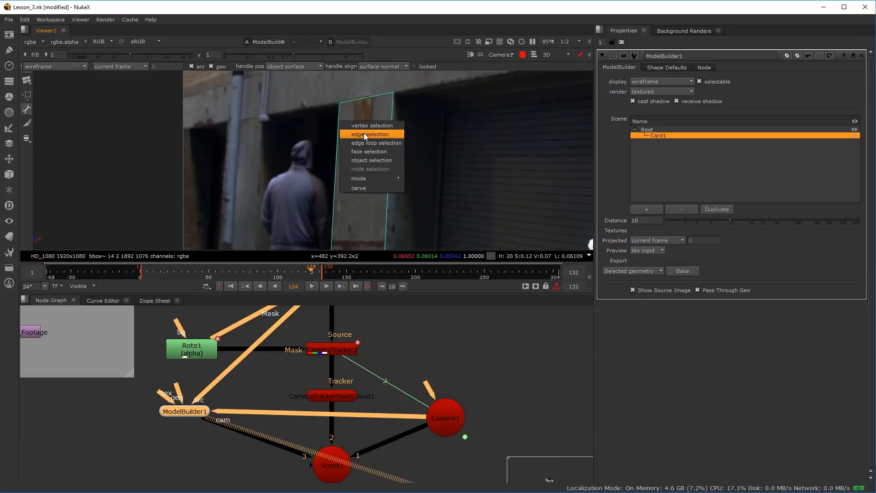
click(363, 133)
click(336, 135)
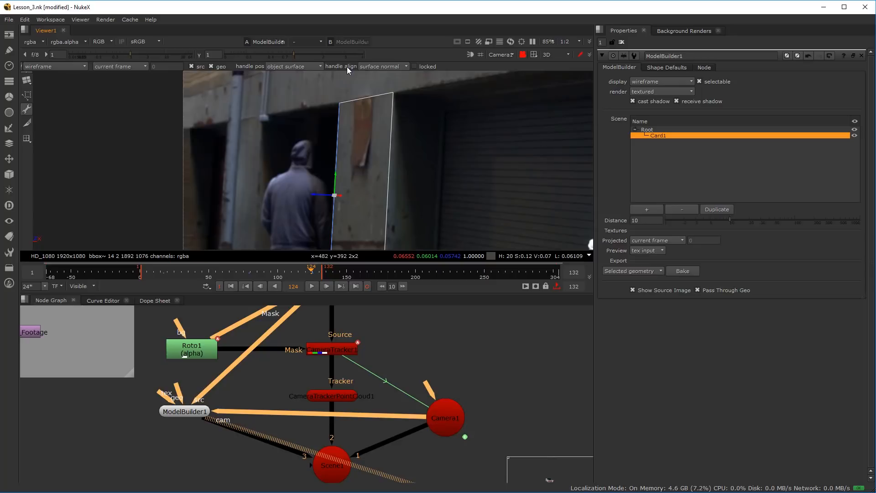
Try the object center and selection average handle positions on the selected edge, and return to object surface
click(292, 67)
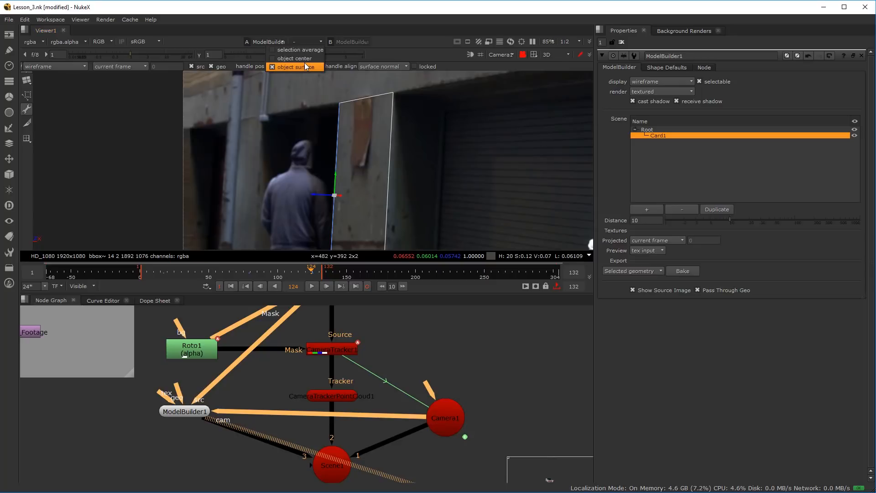
click(308, 58)
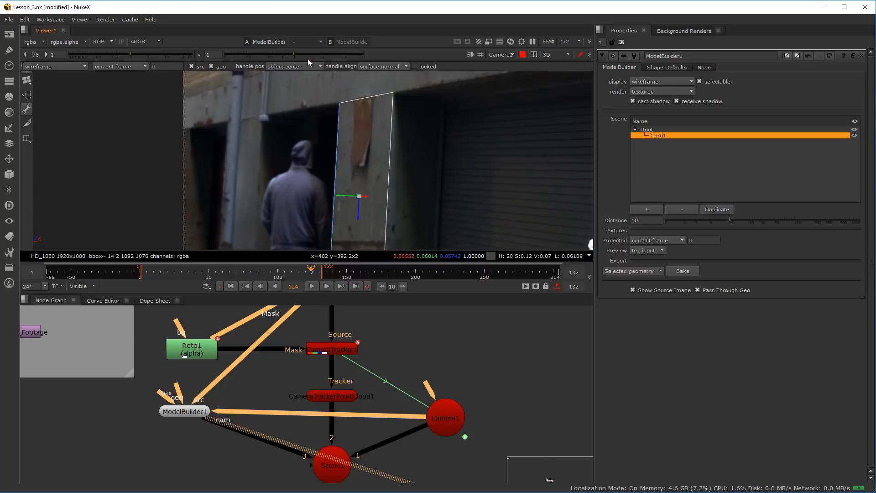
click(286, 64)
click(304, 59)
click(293, 67)
click(294, 73)
click(297, 67)
click(299, 73)
Align the selected edge's transform handle to the object axes
click(390, 67)
click(376, 66)
click(375, 59)
click(385, 67)
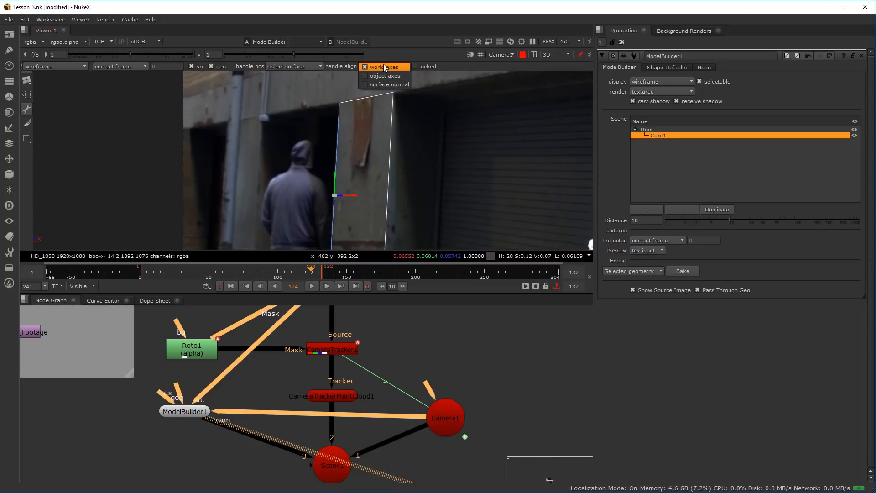
click(385, 78)
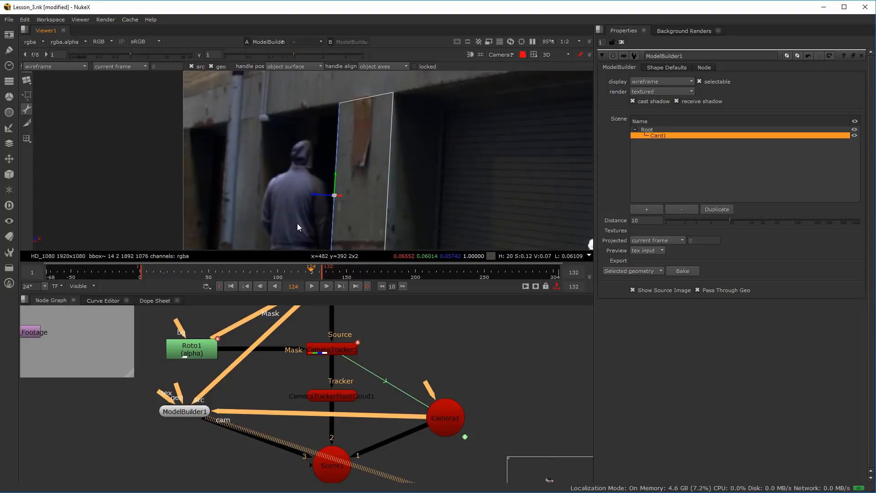
Extrude the pillar's selected edge back into the doorway recess, and extrude the new edge across the recess behind the hooded man
right_click(338, 161)
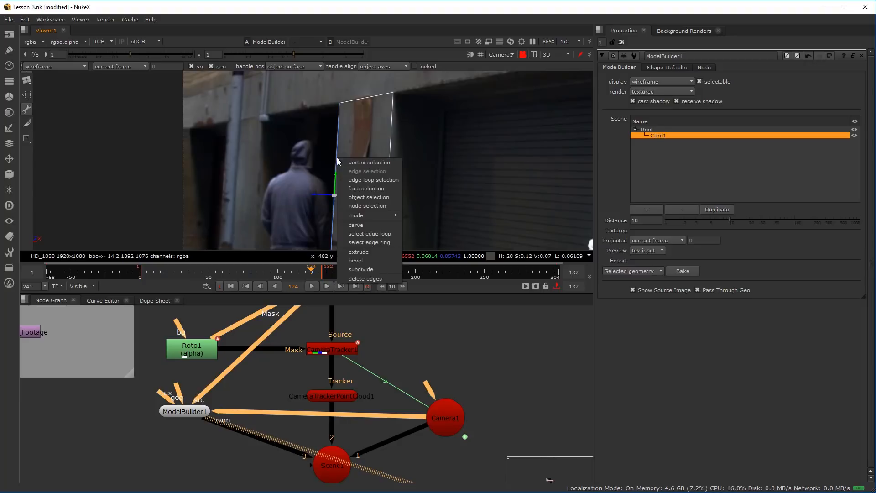
click(365, 253)
drag(317, 193, 346, 196)
right_click(367, 129)
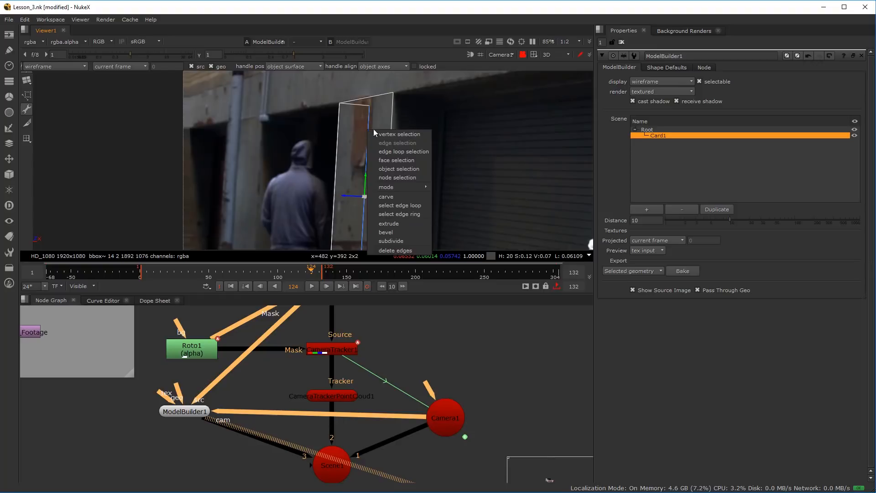
click(407, 222)
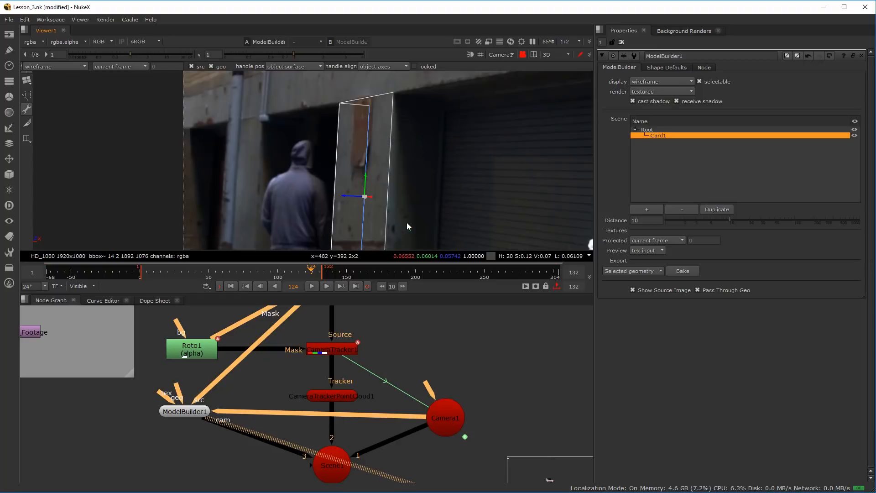
drag(371, 196, 303, 201)
Add the back wall's top edge to the selection and extrude both edges forward to form the recess's far side and ceiling
right_click(303, 147)
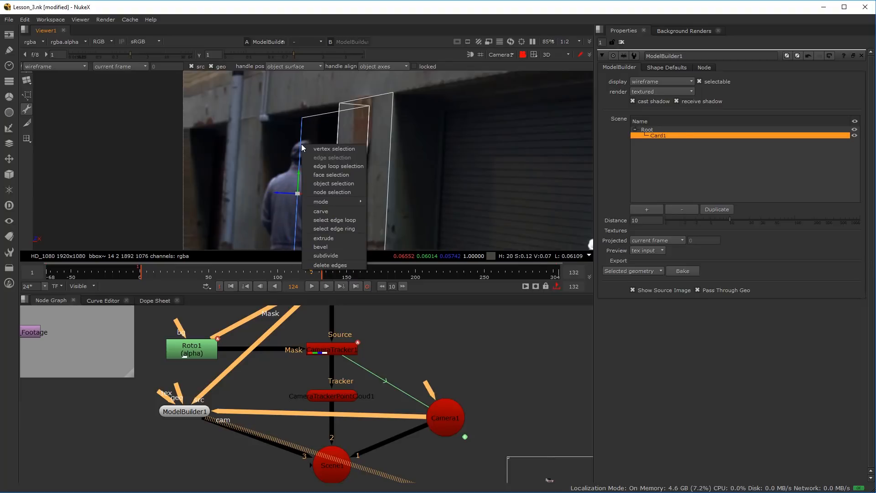
click(311, 119)
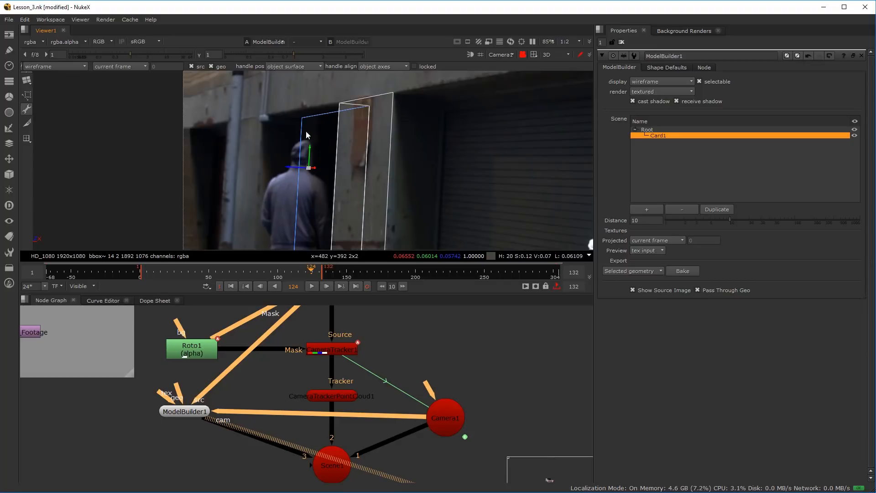
right_click(305, 128)
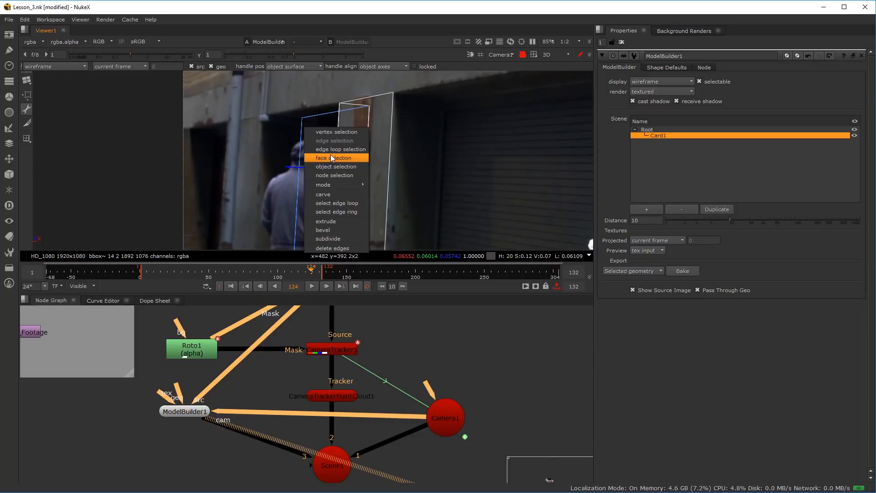
click(335, 225)
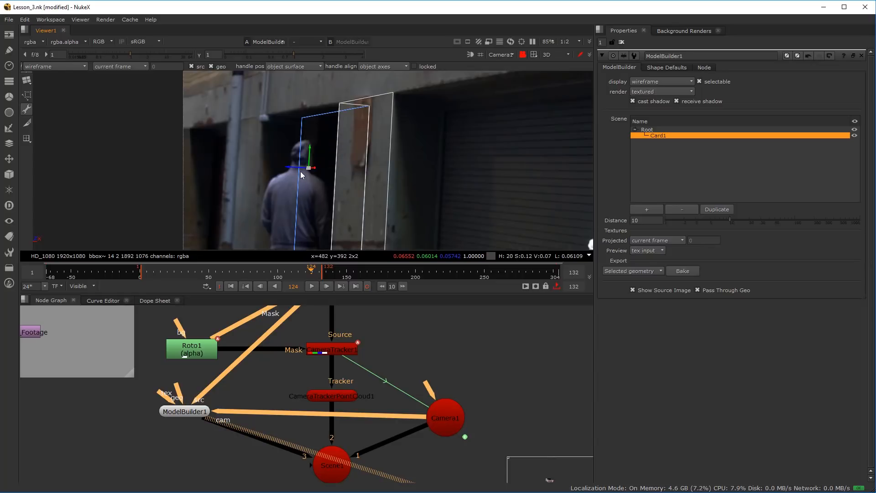
drag(292, 171, 249, 166)
Go to frame 90 and switch Card1 to vertex selection
scroll(274, 168, down, 4)
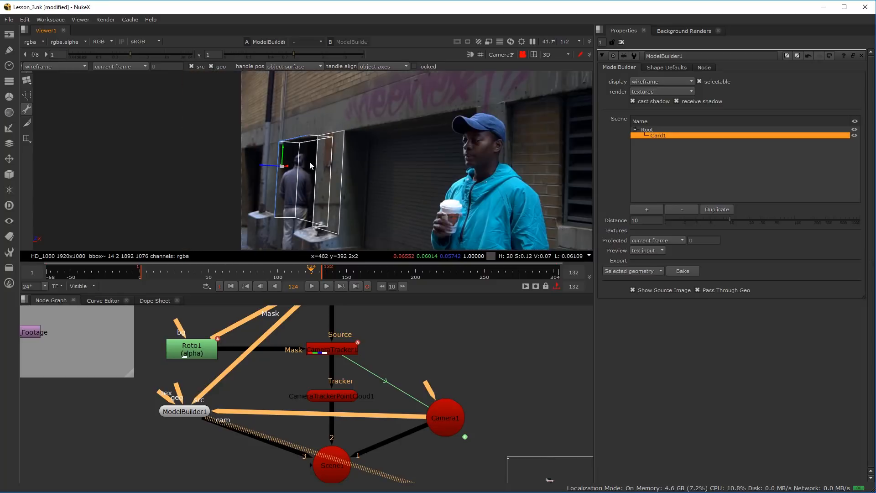
scroll(275, 167, up, 2)
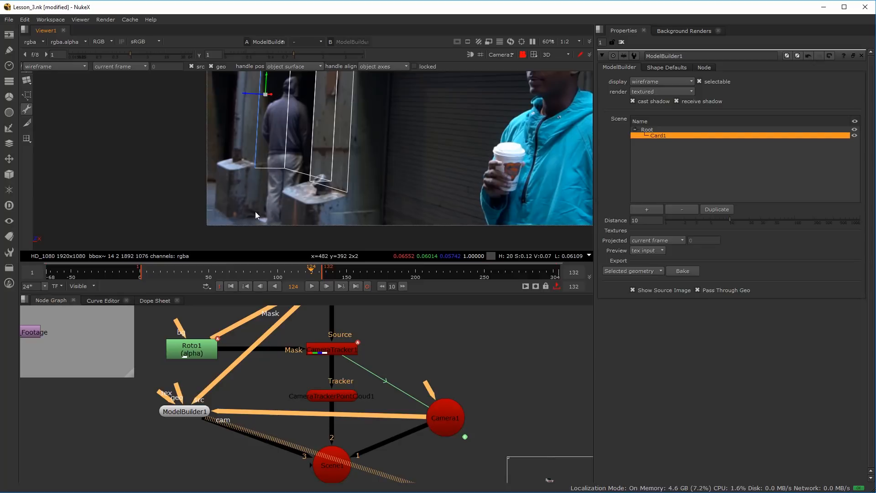
drag(311, 275, 265, 280)
right_click(247, 146)
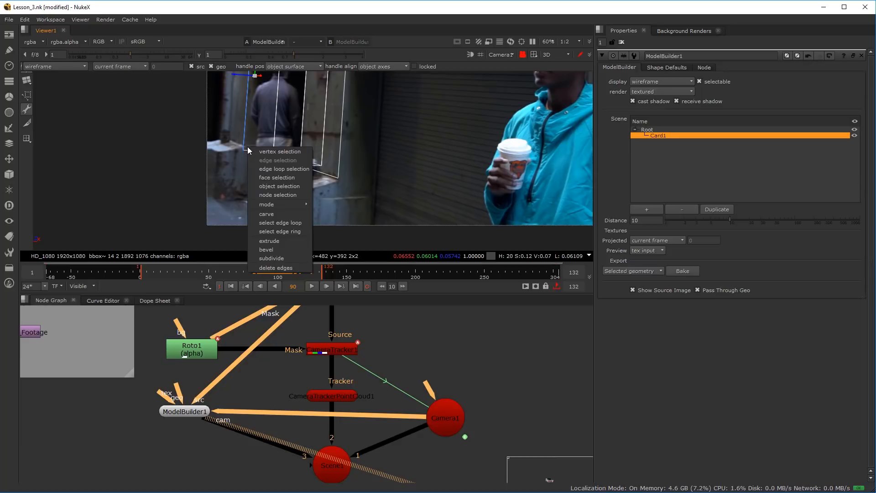
click(258, 151)
Try to lower the box-selected bottom vertices of the recess geometry, and undo the move
drag(219, 121, 406, 198)
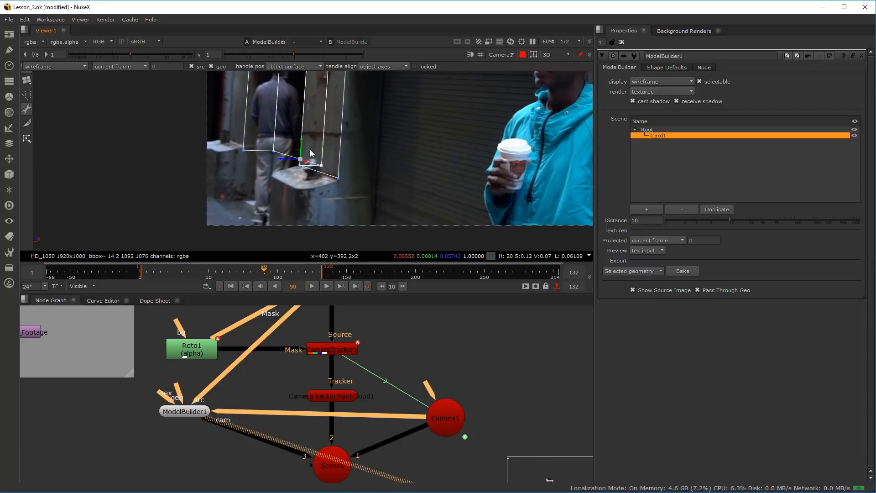
drag(302, 142, 300, 206)
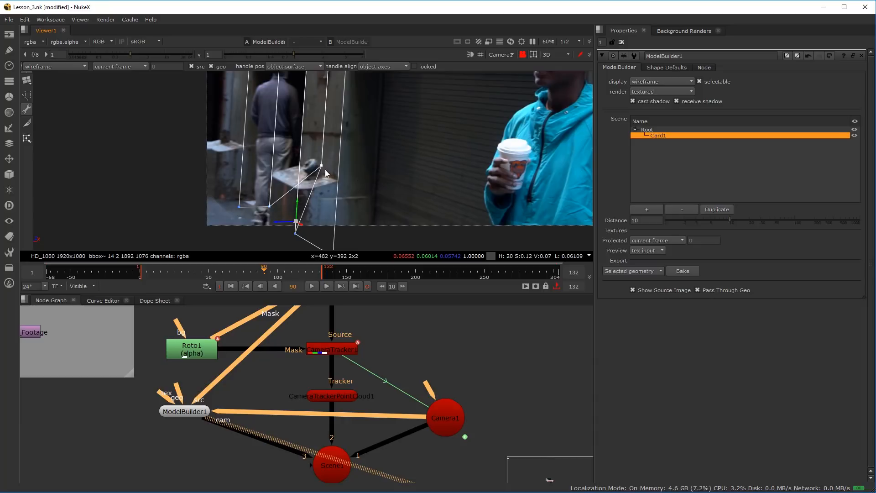
key(ctrl+z)
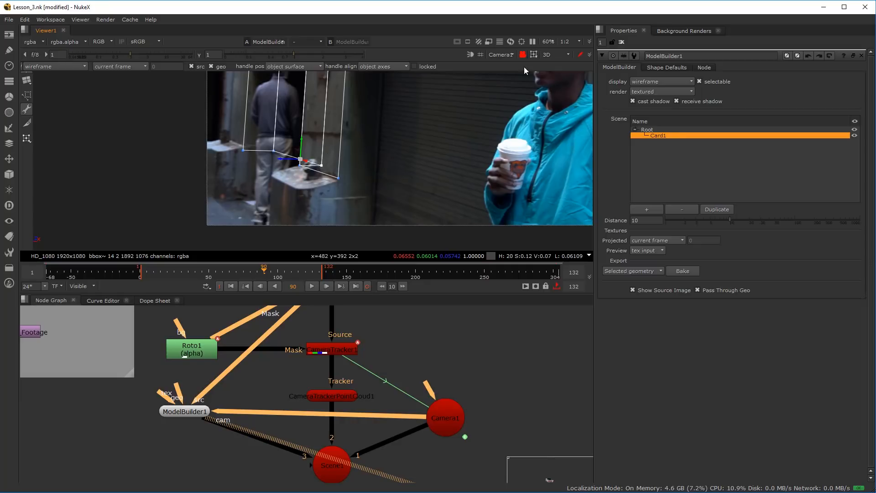
Unlock the view from Camera1 and examine the recess geometry from several angles through the default camera
click(512, 54)
click(523, 55)
click(501, 55)
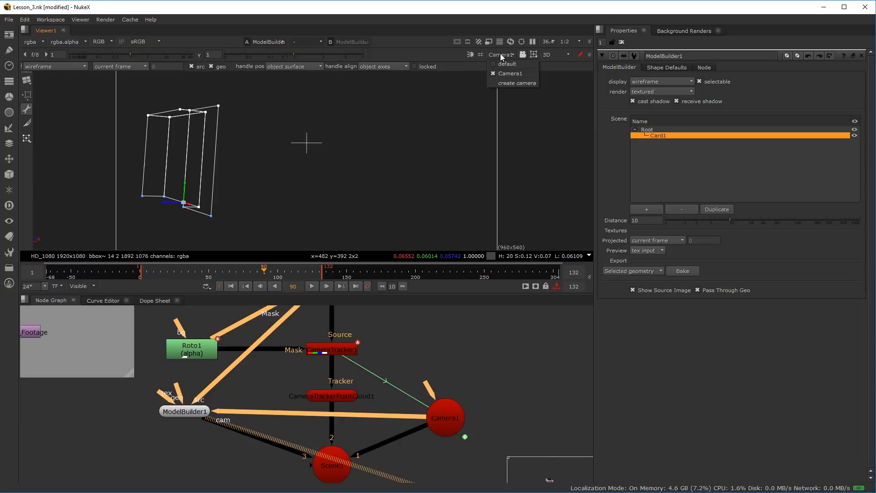
click(502, 62)
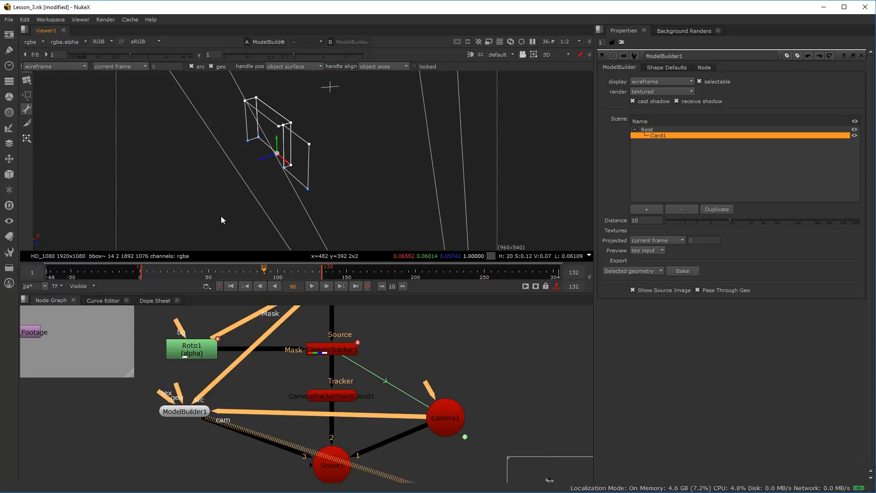
drag(168, 203, 300, 193)
drag(299, 229, 325, 201)
drag(265, 182, 355, 176)
drag(247, 231, 350, 176)
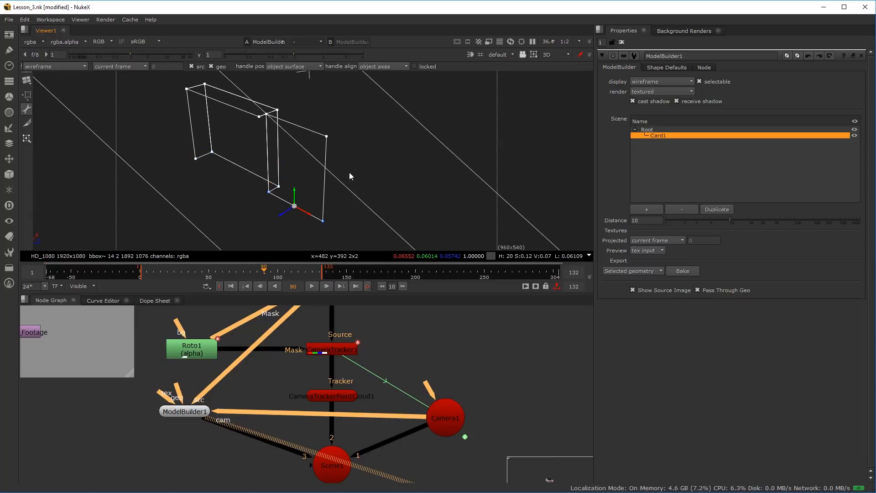
Select the bottom vertices in the default view and try to lower them through the locked Camera1 view
drag(162, 130, 355, 244)
drag(239, 215, 340, 206)
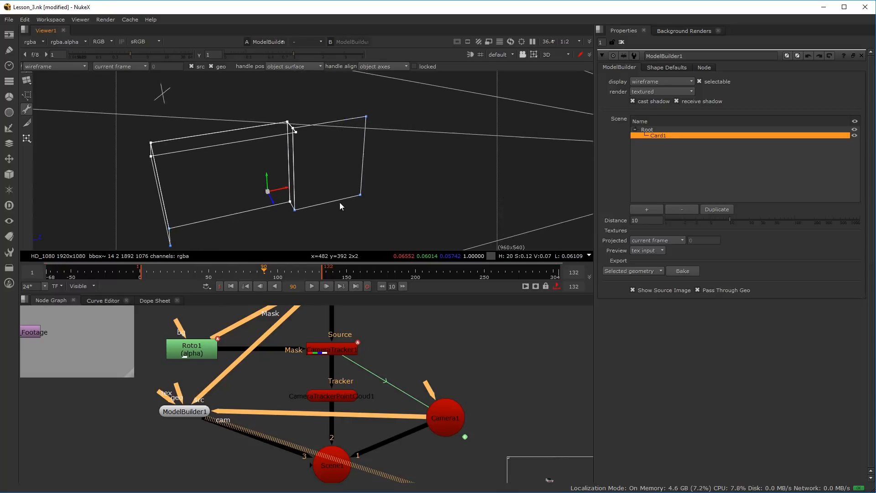
drag(275, 224, 296, 193)
drag(354, 215, 237, 193)
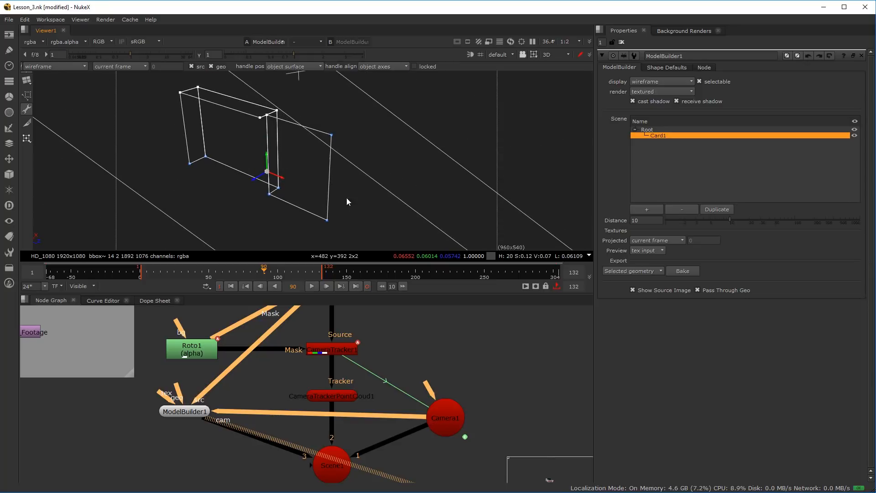
click(508, 54)
click(511, 71)
click(523, 54)
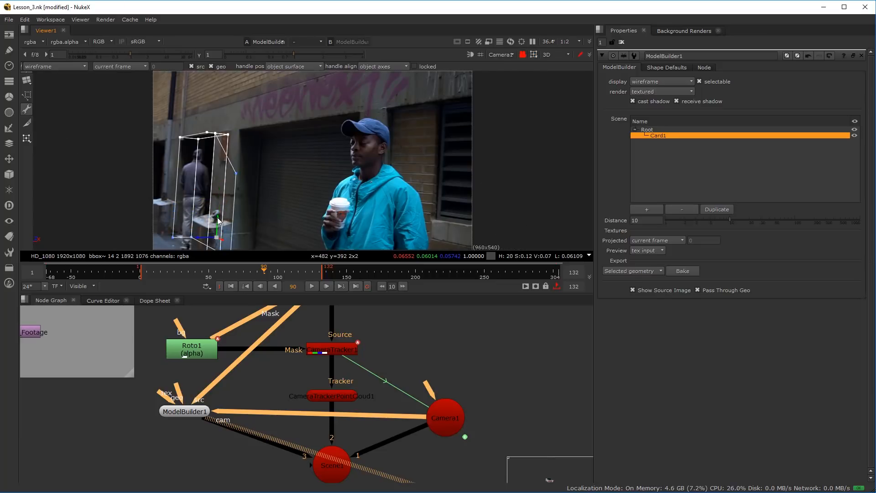
mouse_move(233, 116)
mouse_down()
mouse_move(272, 141)
mouse_move(234, 119)
mouse_move(224, 124)
mouse_up()
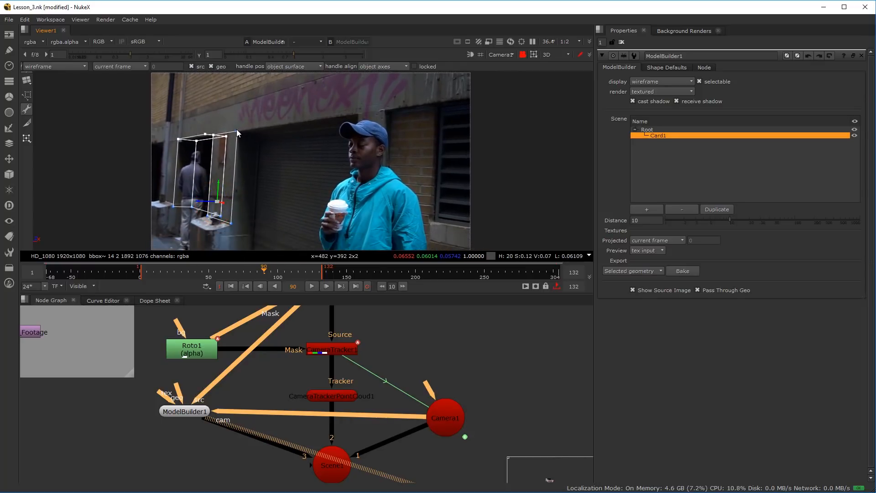
Box-select all of Card1's bottom vertices, check the selection in the default view, and lower them to the ground through locked Camera1
right_click(234, 133)
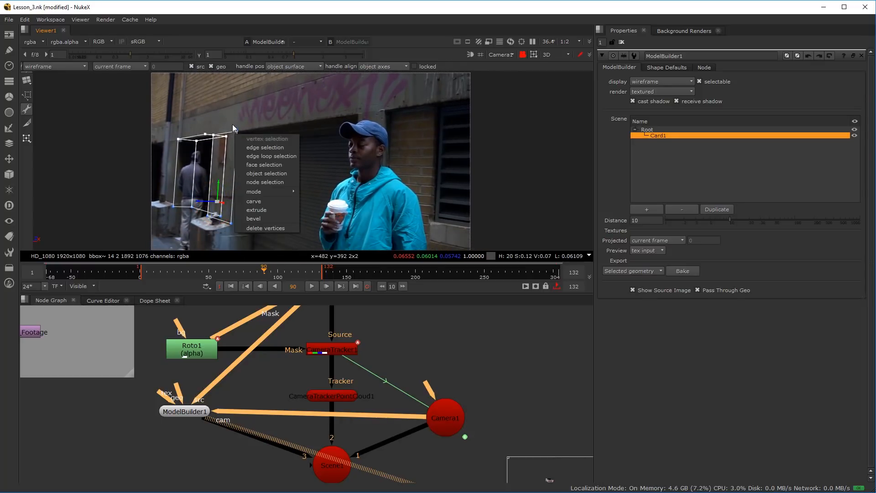
click(236, 126)
drag(160, 233, 271, 184)
click(511, 55)
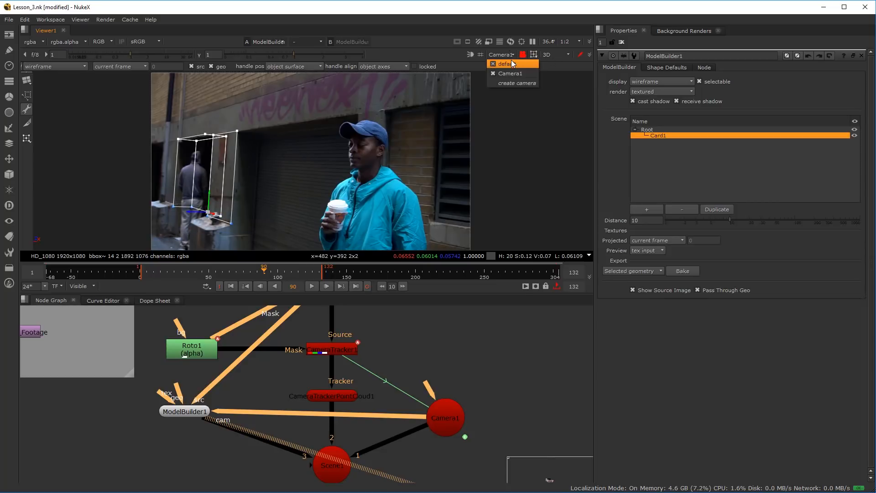
click(513, 63)
click(524, 55)
drag(232, 200, 295, 218)
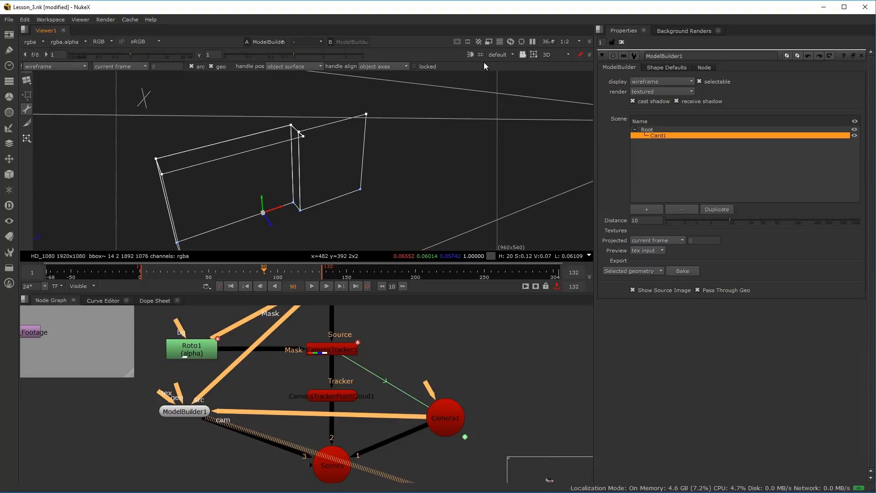
click(500, 55)
click(514, 72)
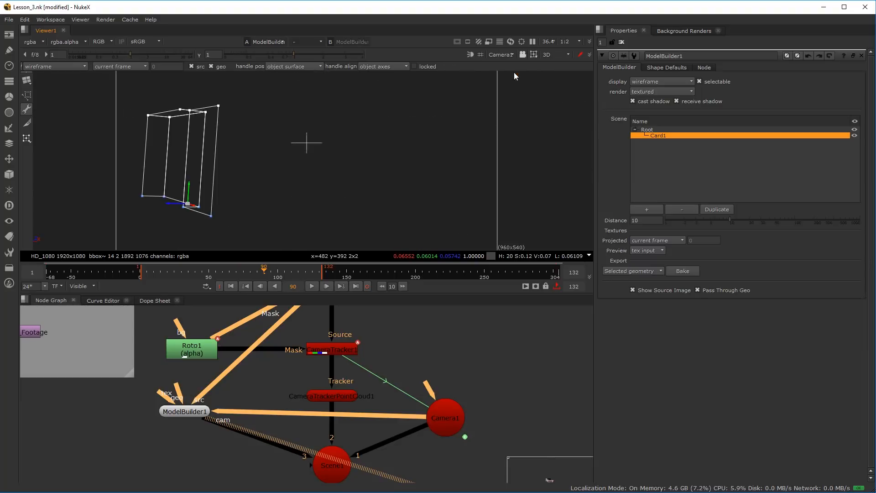
click(521, 54)
scroll(214, 213, up, 6)
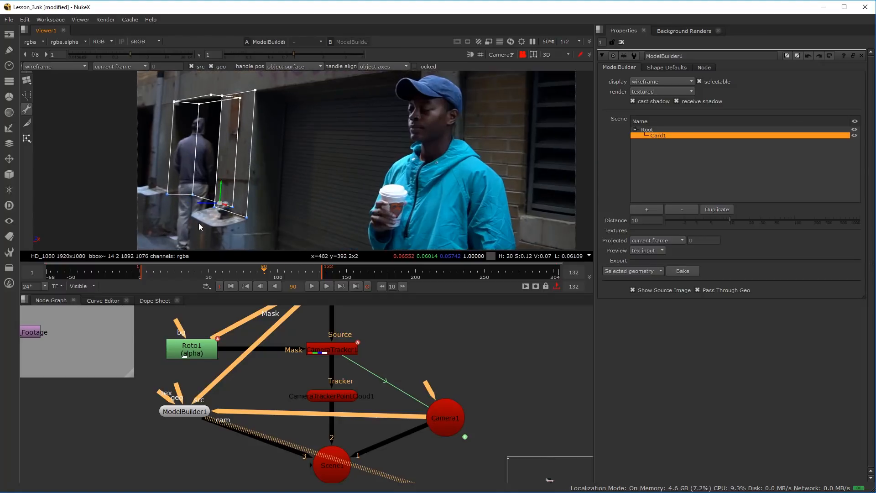
drag(308, 106, 308, 198)
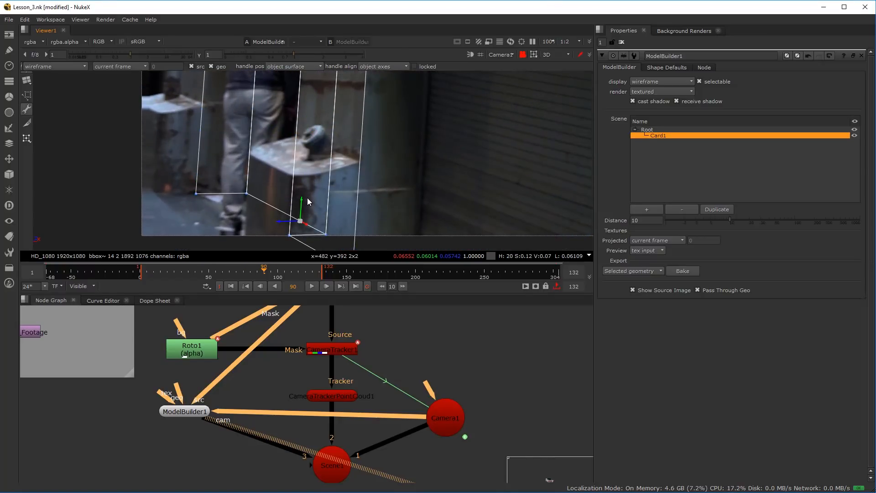
Switch to edge selection and extrude the back wall's bottom edge outward to form a floor under the recess
right_click(258, 203)
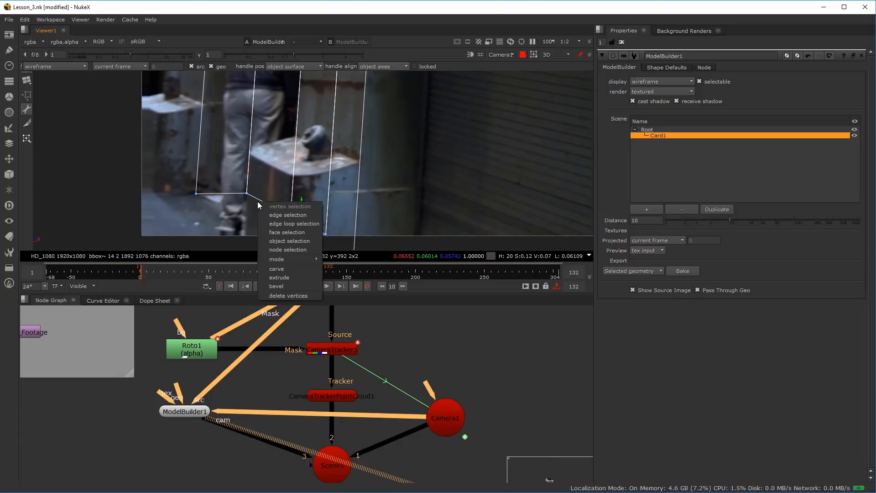
click(288, 214)
click(271, 206)
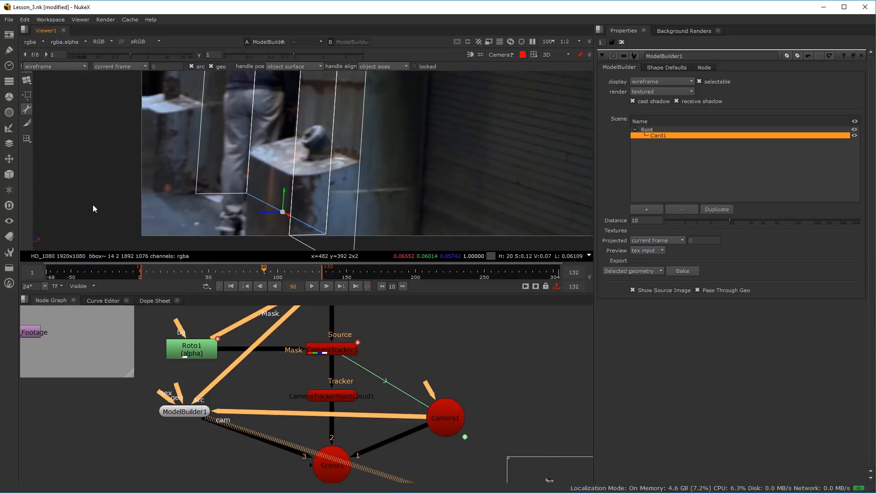
right_click(261, 197)
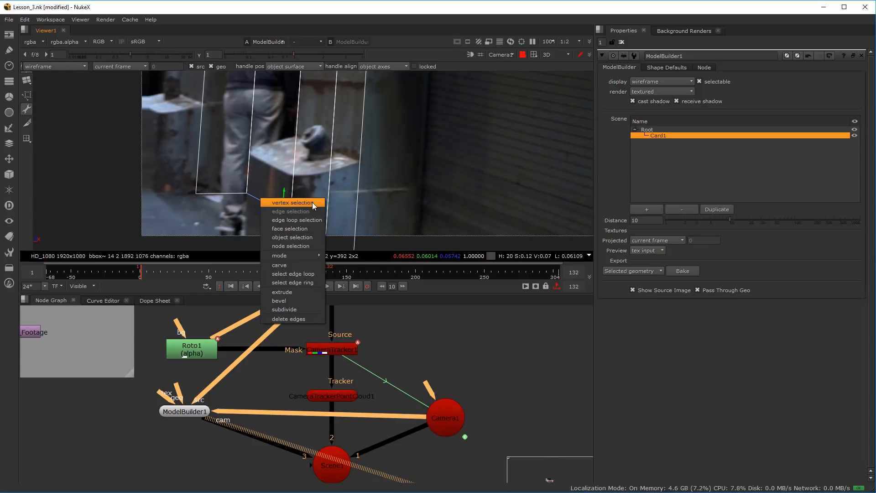
click(302, 292)
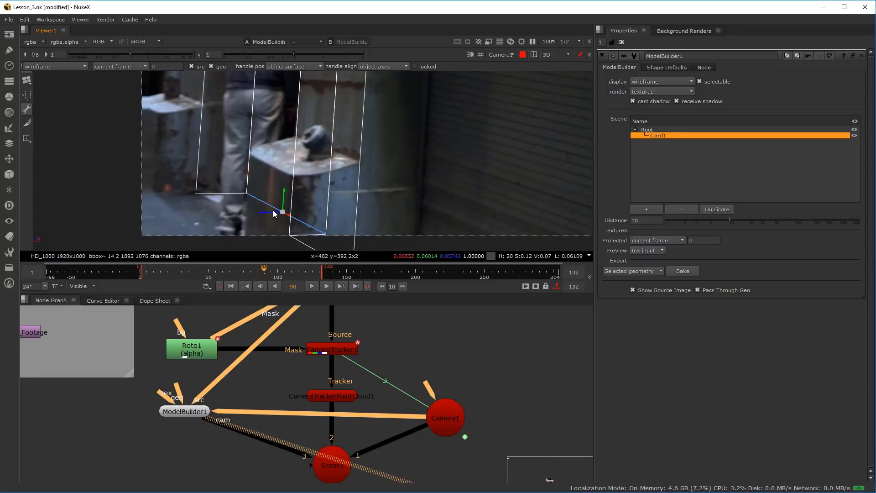
drag(270, 215, 211, 217)
Scale the floor's free edge and pull it farther out over the alley ground
key(w)
drag(230, 222, 317, 146)
scroll(318, 146, up, 2)
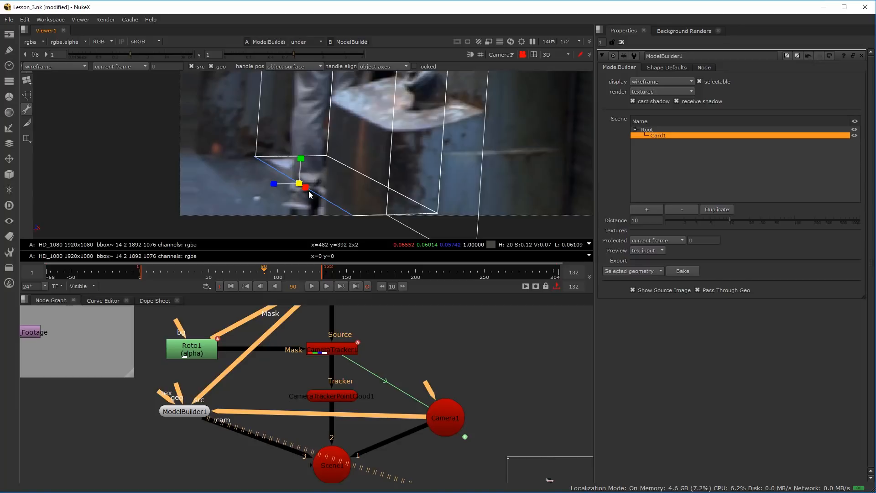
drag(306, 186, 209, 204)
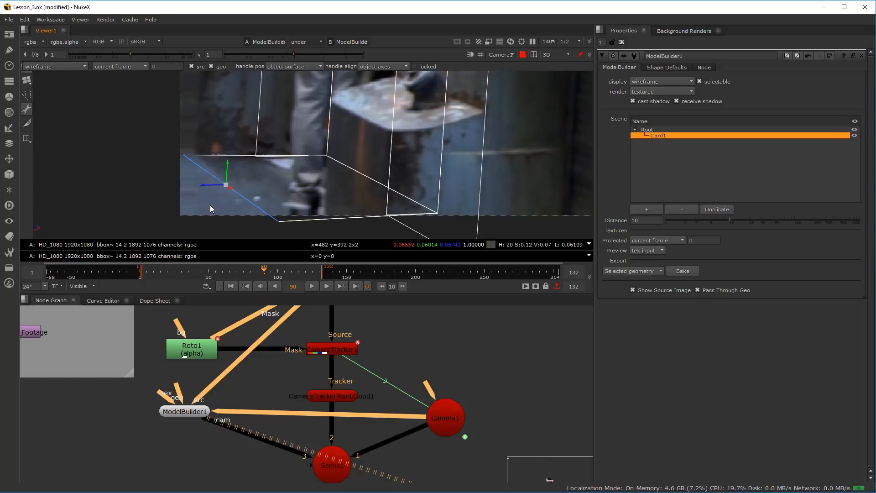
Select the back wall's outer vertical edge and shift it slightly outward to line up with the doorway in the footage
scroll(325, 136, down, 3)
drag(326, 136, 323, 157)
scroll(323, 156, up, 2)
drag(294, 78, 302, 137)
scroll(301, 157, down, 3)
scroll(300, 136, up, 6)
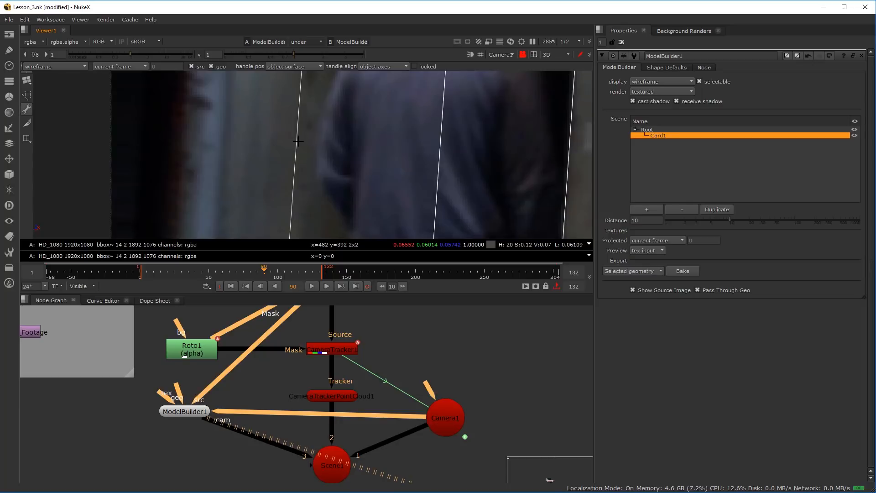
scroll(303, 143, down, 6)
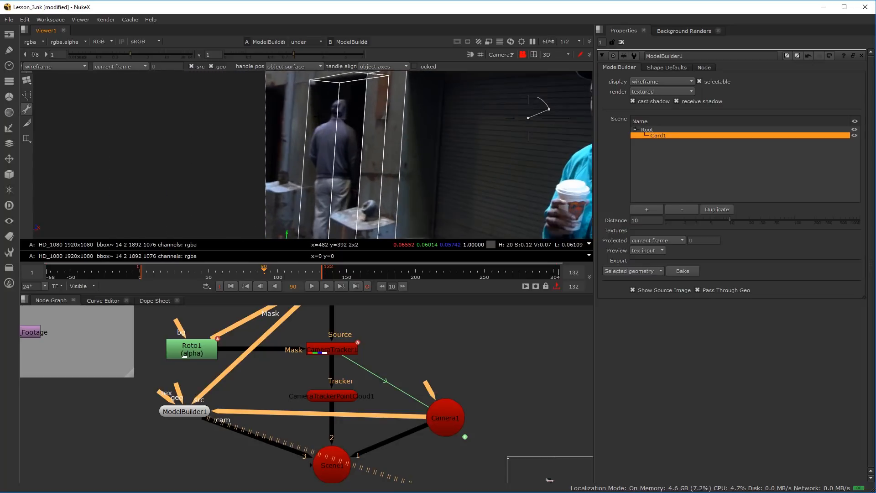
click(309, 97)
right_click(310, 96)
click(326, 118)
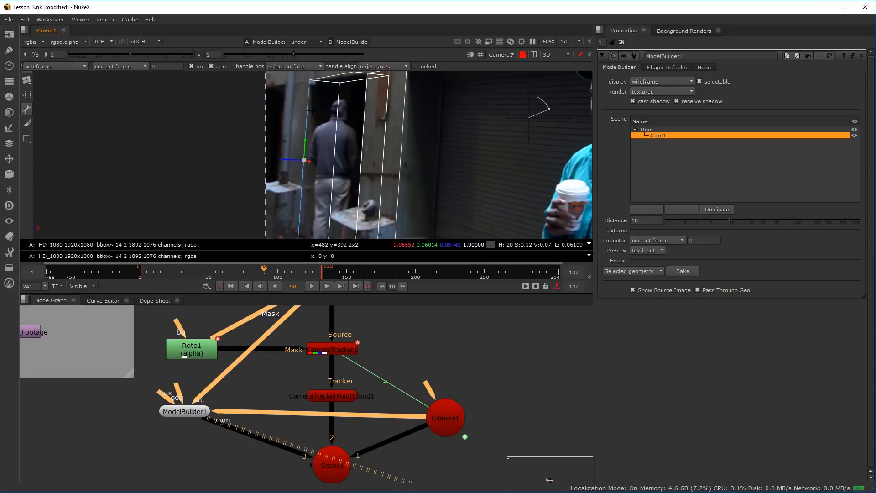
click(306, 123)
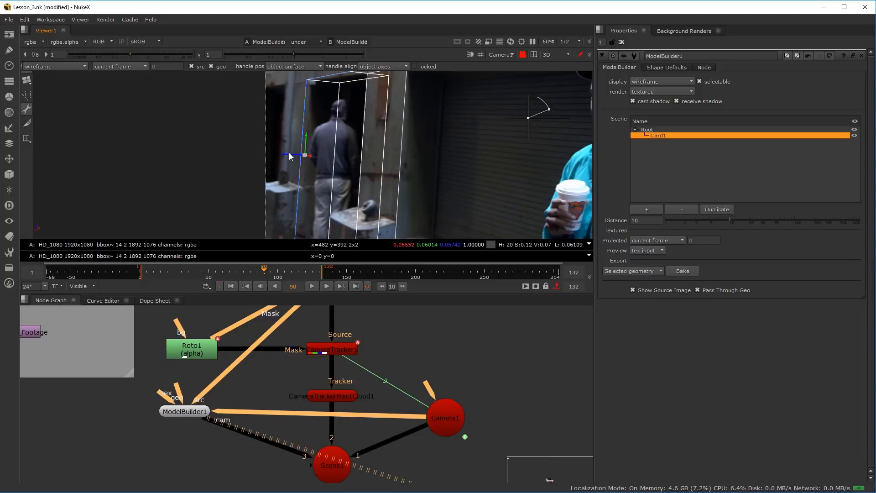
click(414, 114)
Switch the 3D view to the default camera, unlock it, and turn off the A/B compositing so only the geometry shows
scroll(397, 123, down, 3)
scroll(397, 123, up, 2)
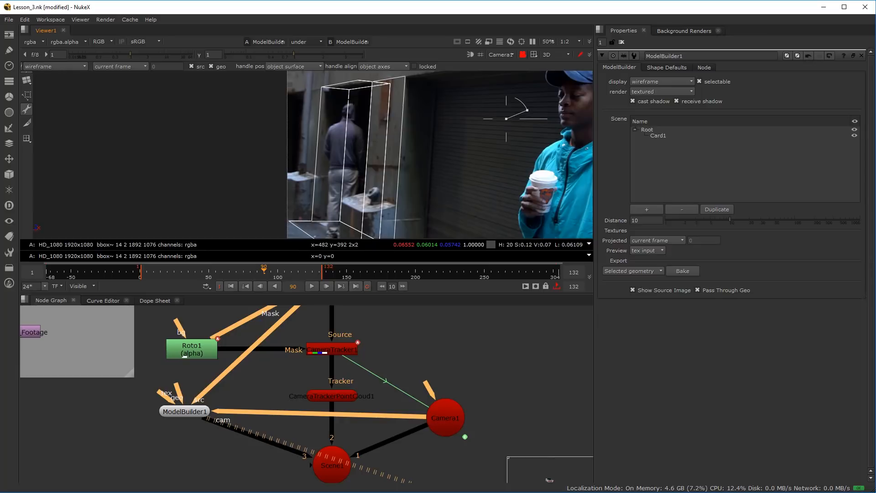
click(503, 54)
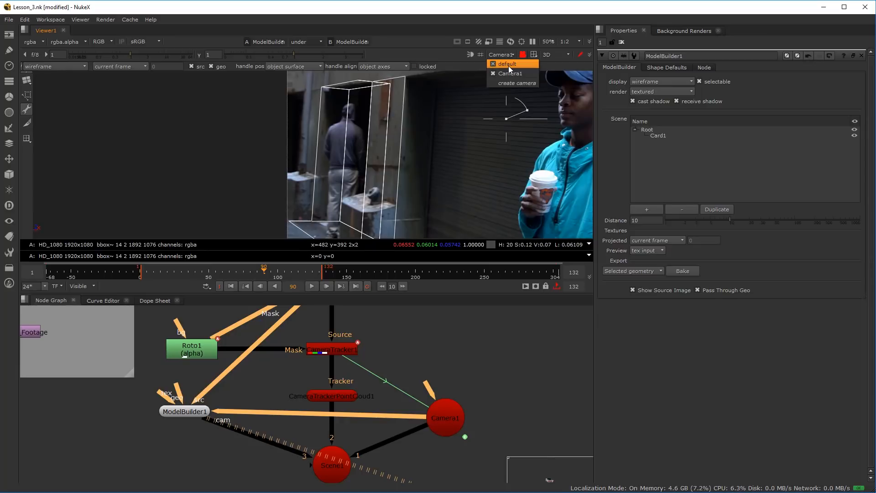
click(508, 64)
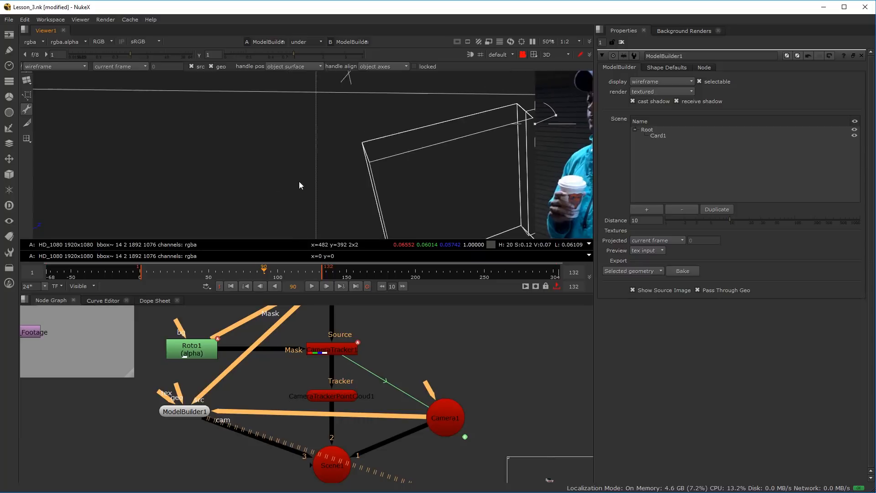
click(522, 55)
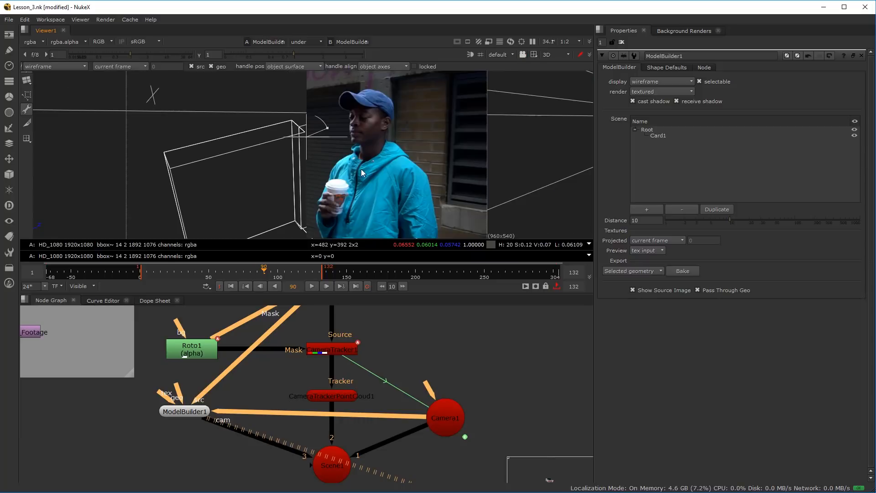
scroll(285, 190, up, 3)
scroll(281, 188, down, 4)
drag(277, 186, 177, 159)
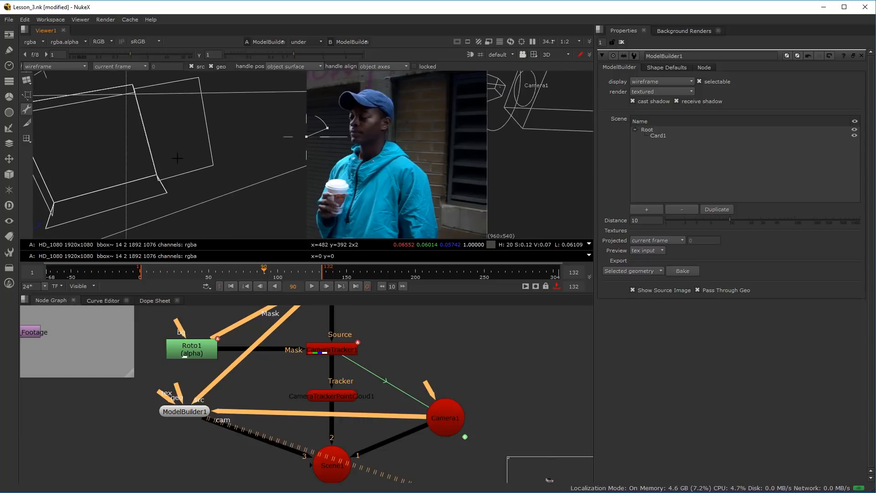
click(318, 40)
click(316, 49)
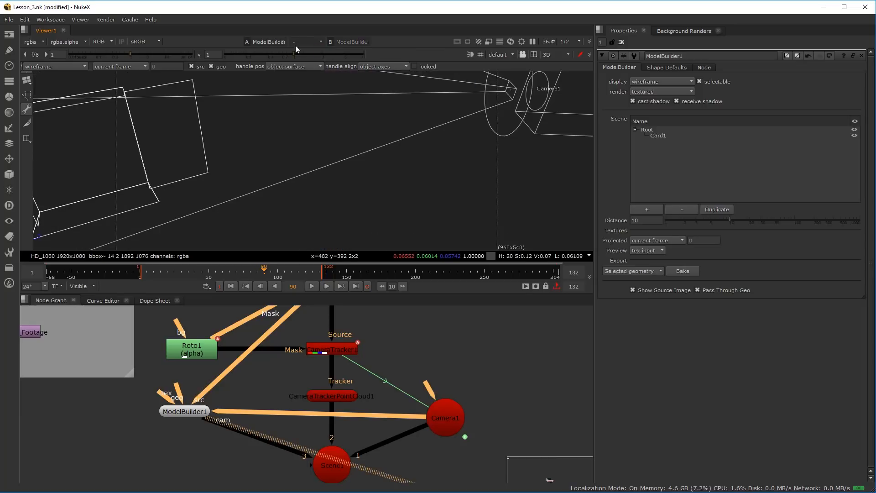
Switch to face selection and delete Card1's pillar front face, the narrow face beside it, and the recess's top face
scroll(257, 86, up, 2)
scroll(228, 155, down, 6)
drag(219, 173, 290, 202)
scroll(323, 198, up, 3)
right_click(281, 147)
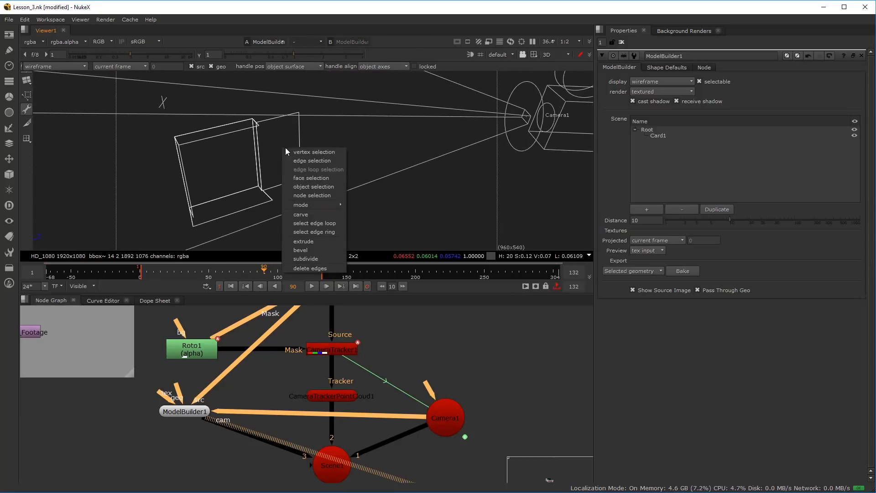
click(305, 182)
click(279, 144)
drag(279, 144, 223, 143)
key(Delete)
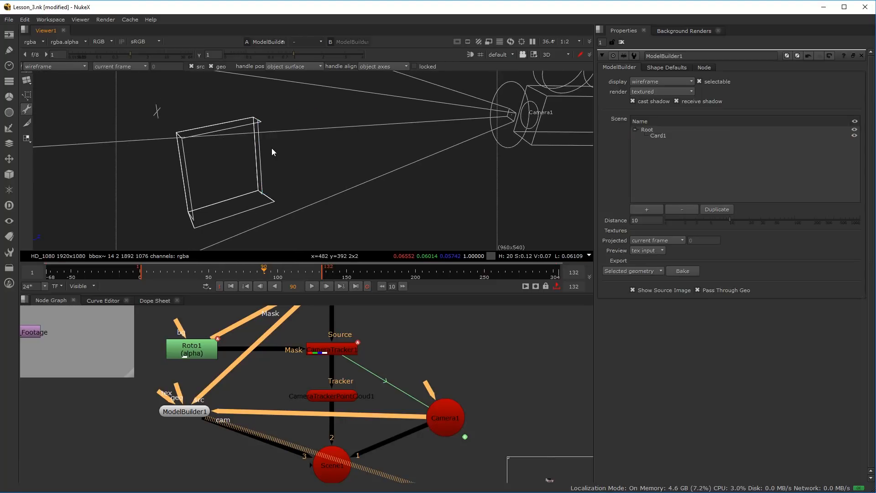
click(257, 144)
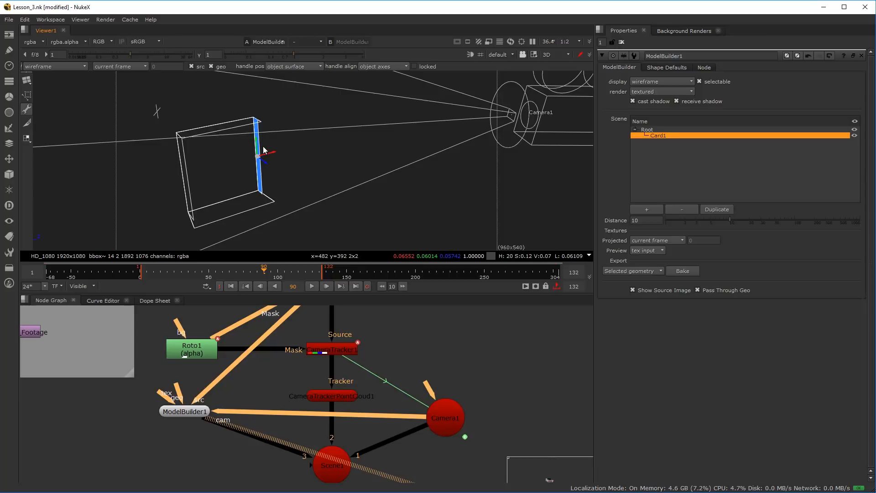
key(Delete)
click(220, 127)
key(Delete)
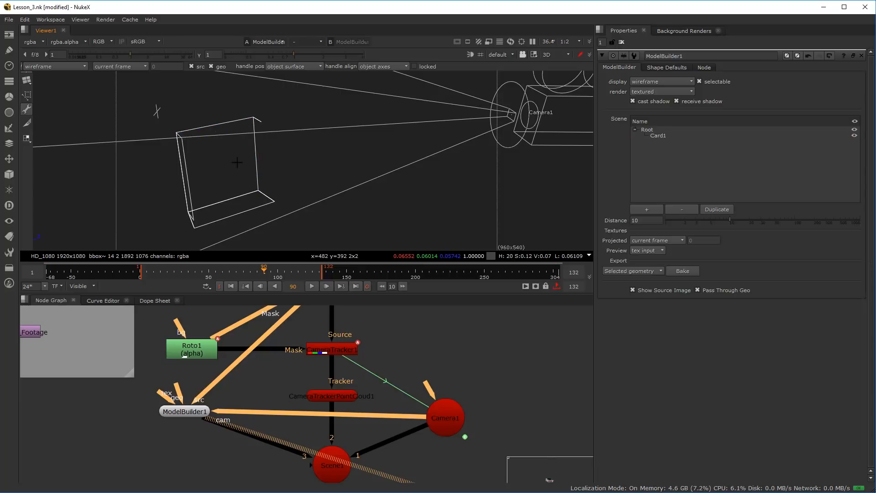
Examine the remaining walls and floor from several angles and review the available face editing commands
drag(293, 191, 392, 144)
scroll(392, 145, up, 5)
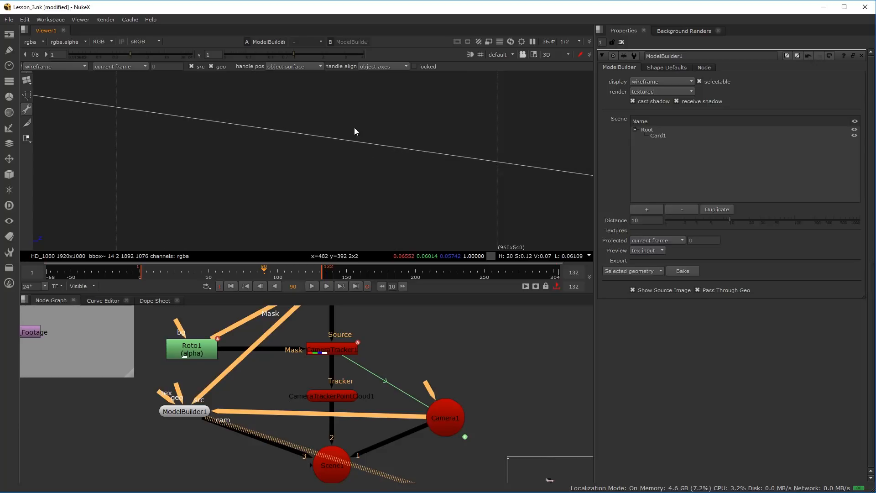
drag(366, 188, 356, 219)
scroll(384, 185, down, 5)
drag(384, 184, 267, 157)
drag(278, 195, 250, 185)
click(277, 195)
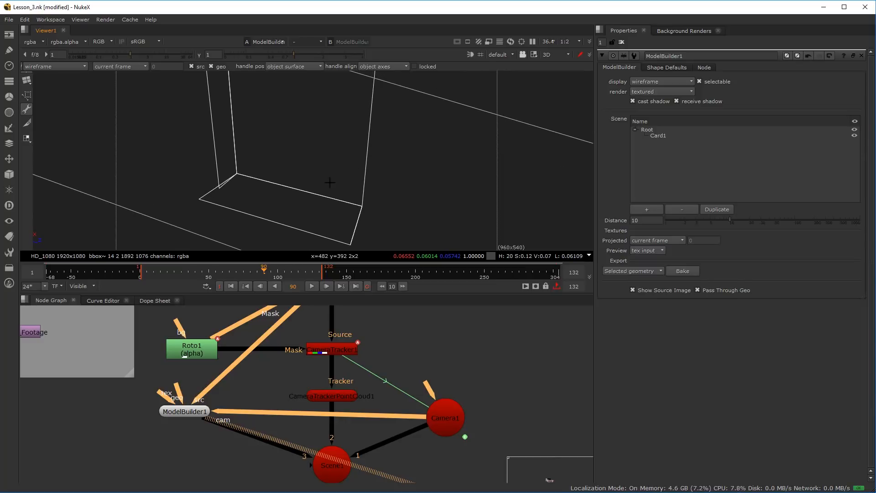
drag(329, 183, 252, 159)
drag(338, 205, 283, 161)
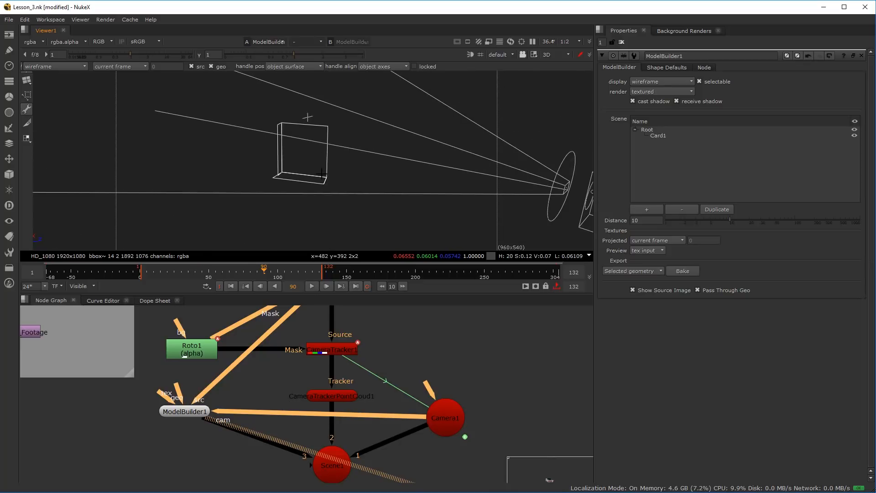
drag(306, 190, 305, 206)
scroll(305, 206, down, 3)
scroll(315, 173, up, 7)
drag(316, 169, 282, 192)
scroll(281, 193, down, 2)
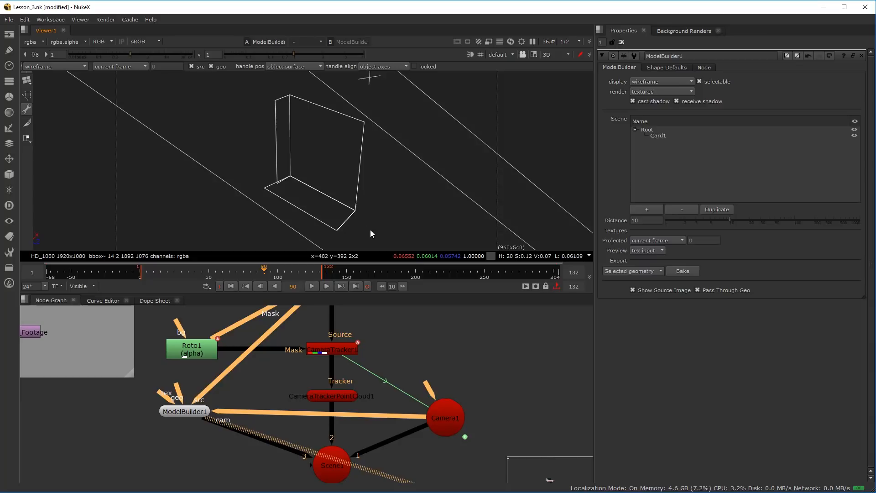
scroll(274, 187, up, 4)
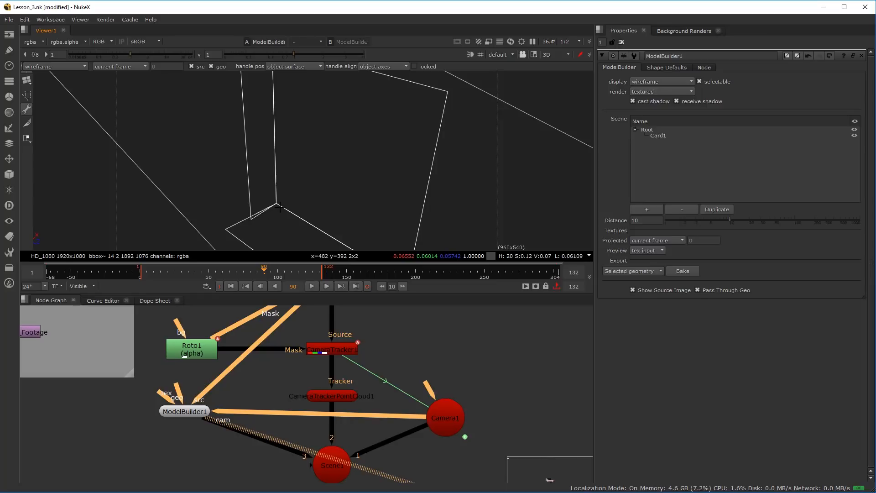
right_click(275, 150)
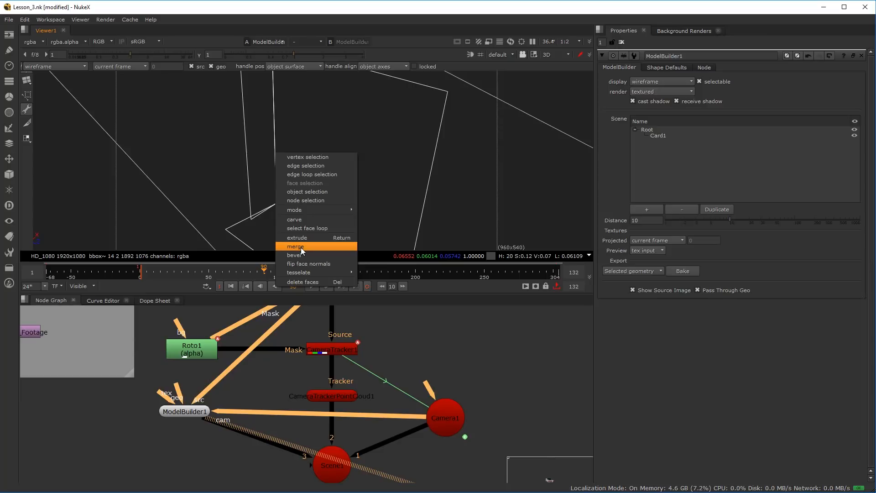
click(242, 207)
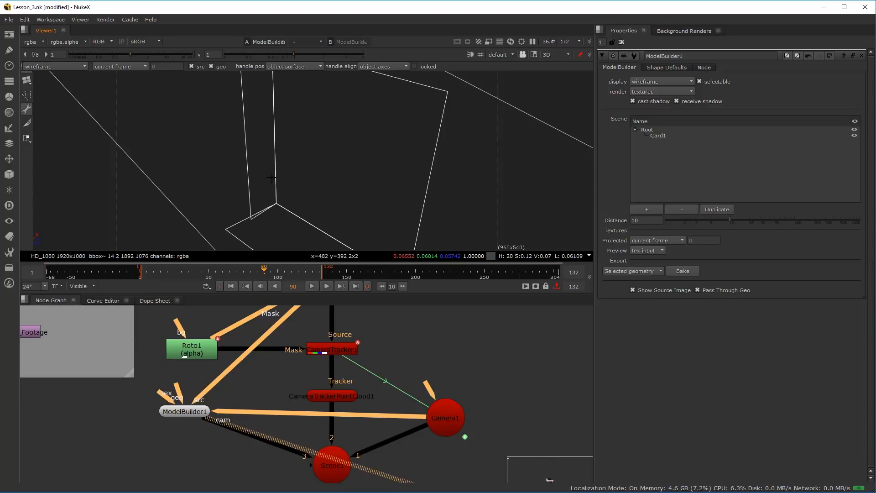
scroll(309, 157, down, 2)
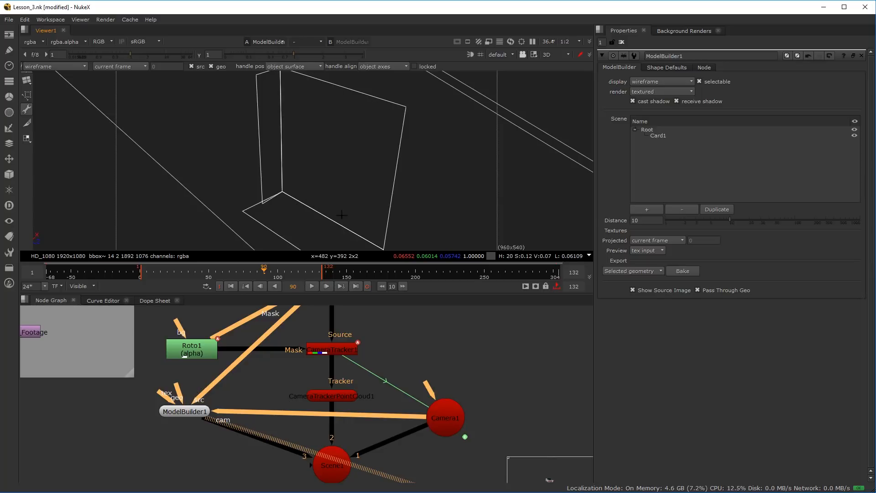
drag(324, 171, 301, 114)
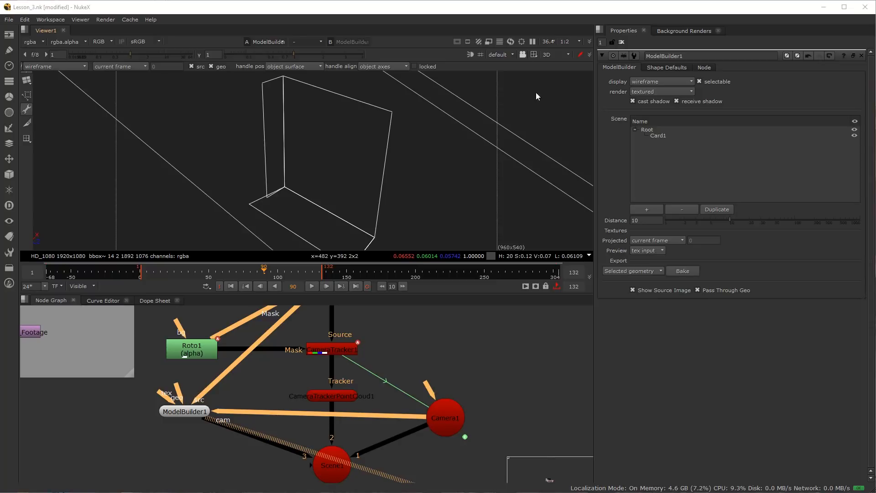
Look through Camera1 again and lock the 3D view to it over the footage
click(507, 53)
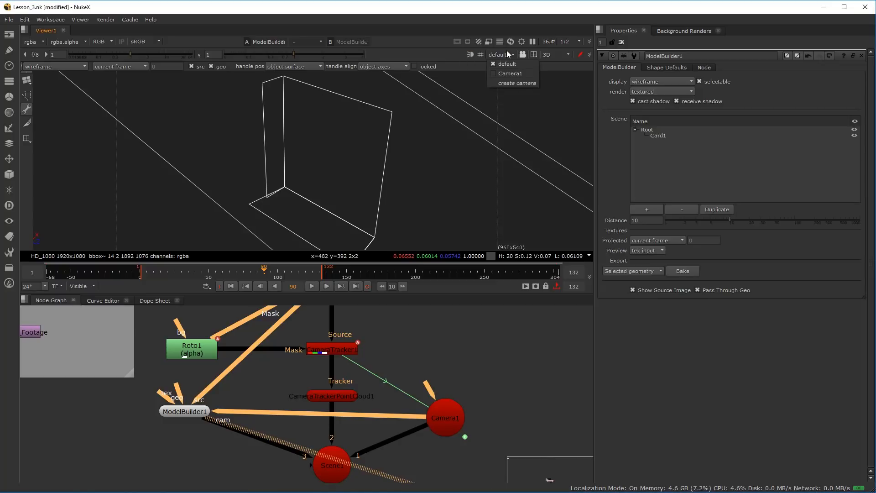
click(513, 73)
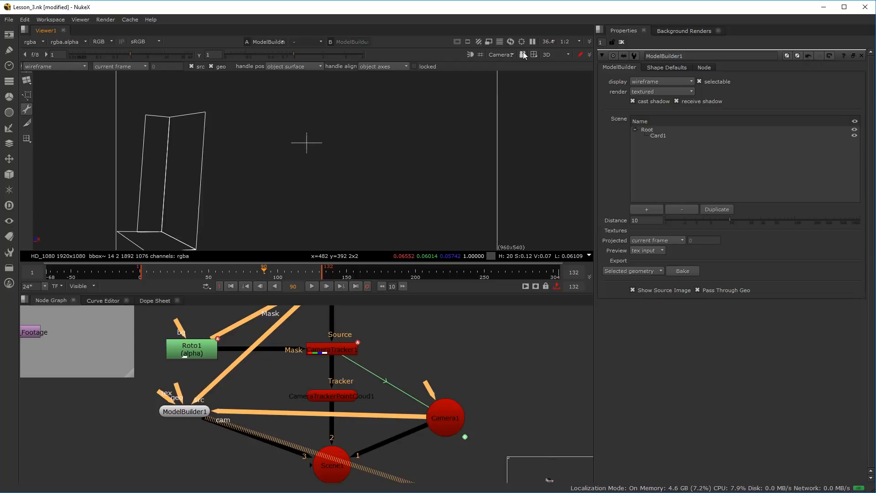
click(523, 54)
scroll(175, 406, down, 2)
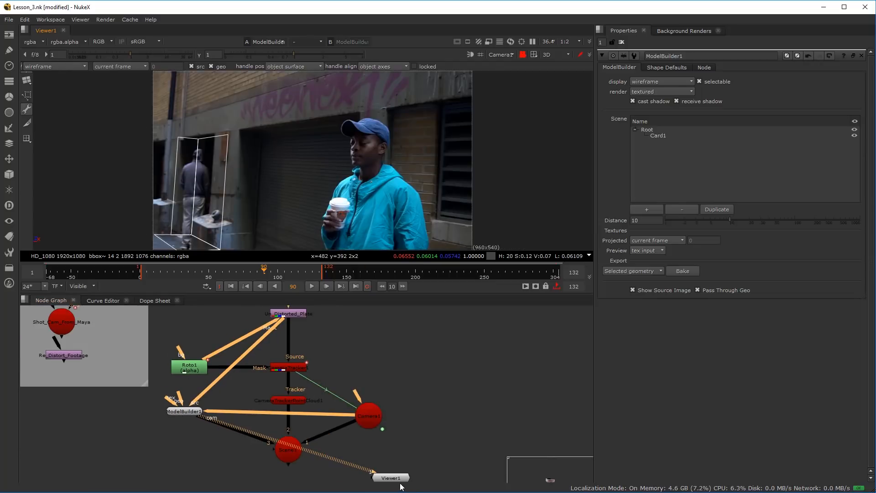
Place Viewer1 beneath ModelBuilder1 and play the shot backward from frame 60 to check how the geometry tracks with the doorway
drag(388, 481, 212, 462)
click(223, 272)
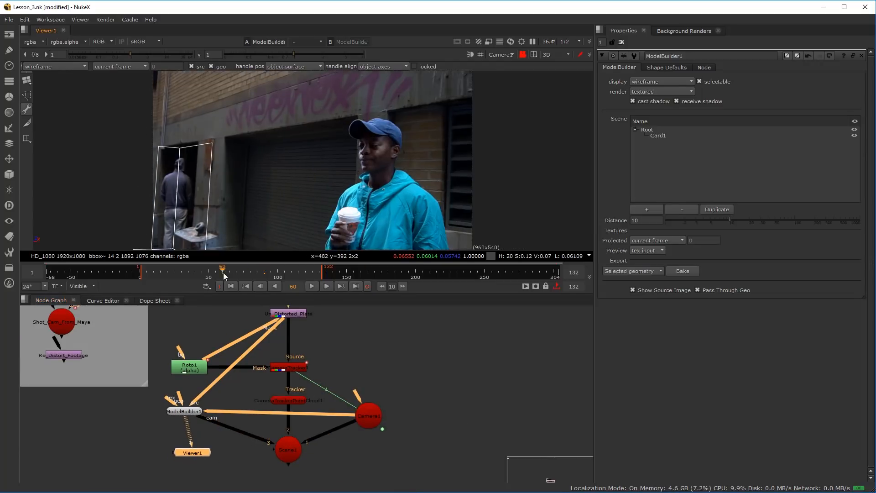
click(275, 286)
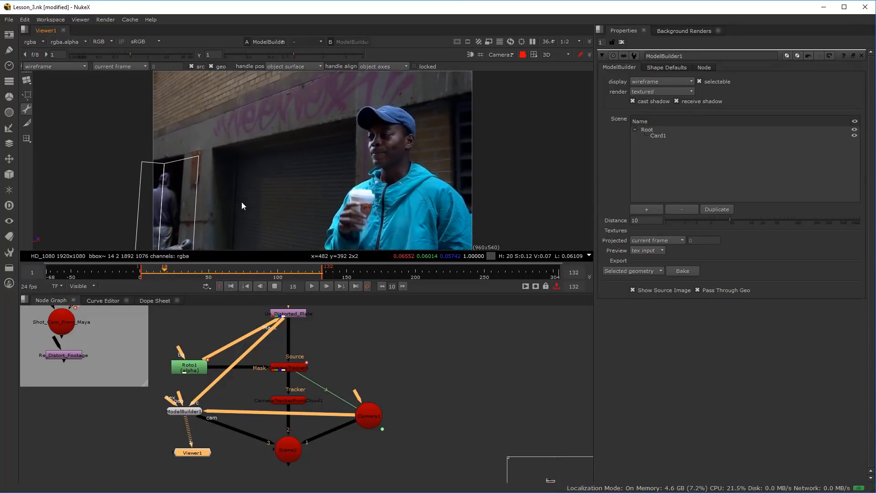
drag(218, 225, 261, 187)
scroll(245, 169, up, 4)
scroll(247, 170, down, 3)
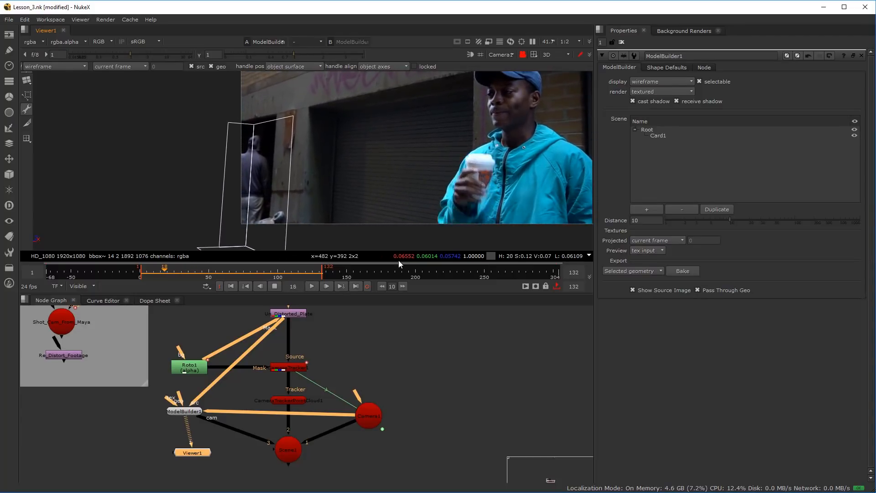
Move ModelBuilder1 and Viewer1 to an empty area of the node graph, away from the tracking nodes
click(407, 356)
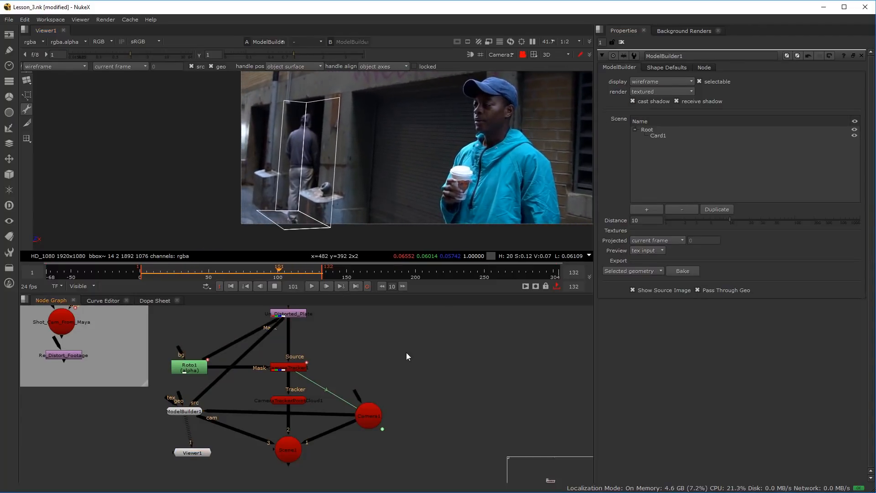
scroll(337, 364, down, 2)
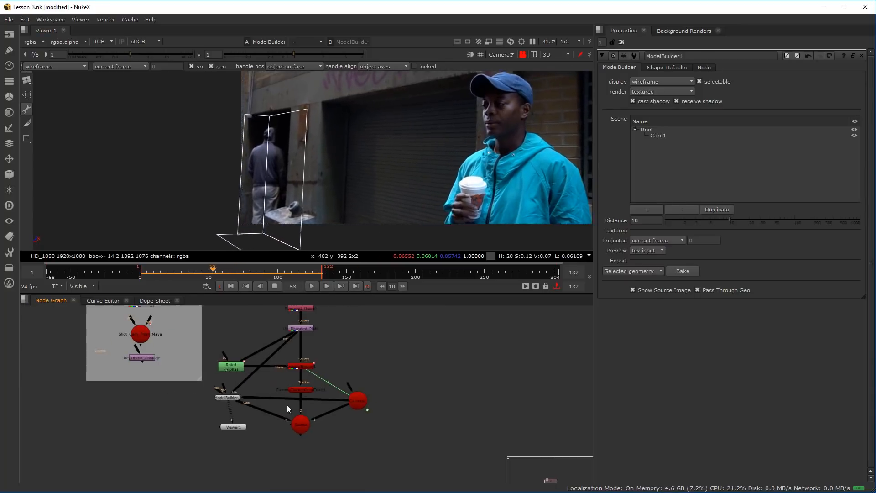
scroll(230, 400, up, 2)
scroll(242, 399, down, 2)
drag(250, 416, 176, 417)
scroll(176, 415, up, 1)
drag(160, 388, 490, 349)
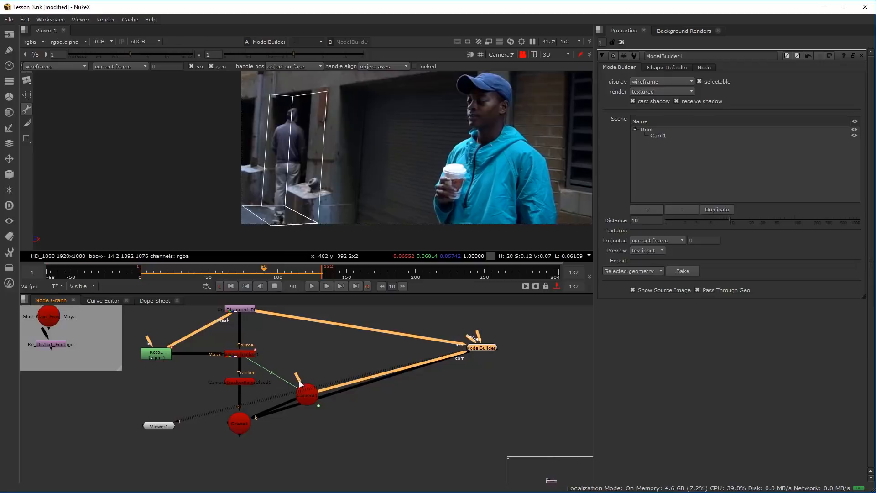
drag(163, 428, 543, 363)
Select ModelBuilder1 and review its export types for baking, leaving Selected geometry chosen
click(492, 350)
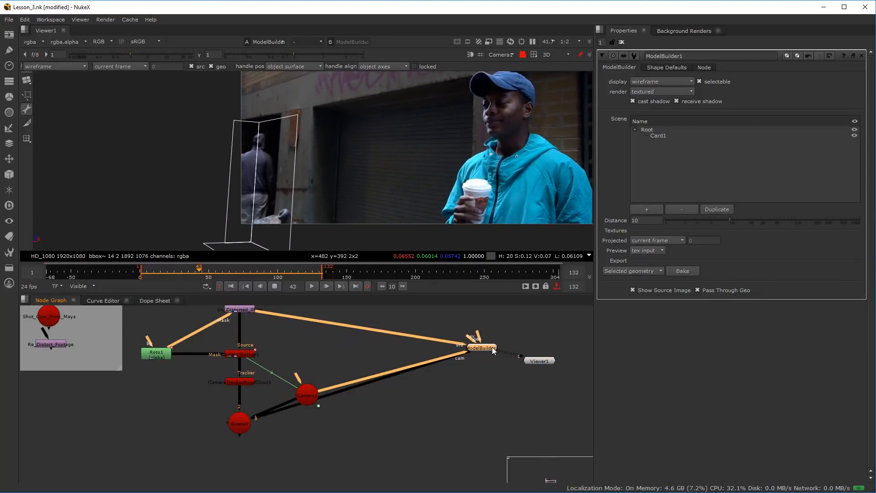
click(633, 268)
click(633, 270)
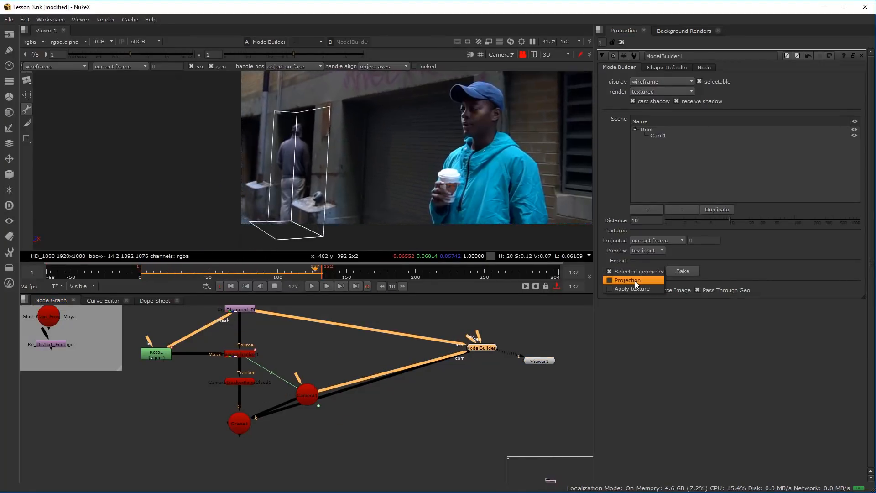
click(312, 287)
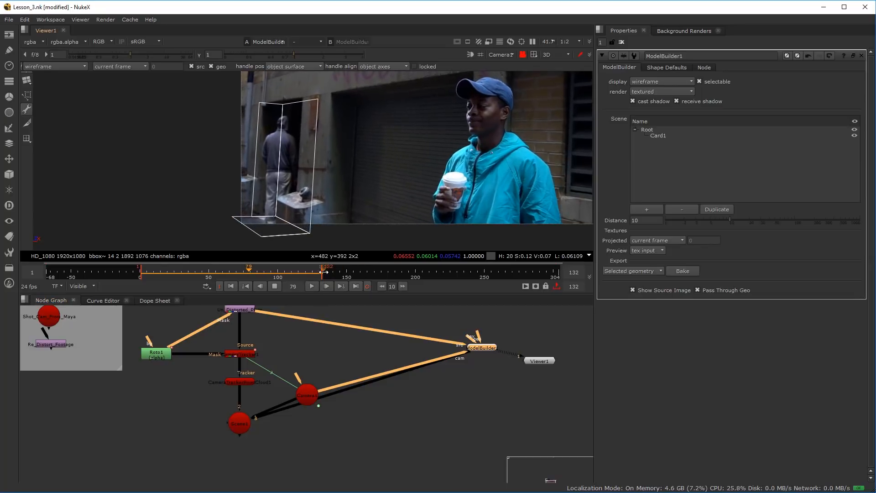
Play the shot and scrub between about frames 85 and 102 to find a good frame for projecting the doorway
click(313, 287)
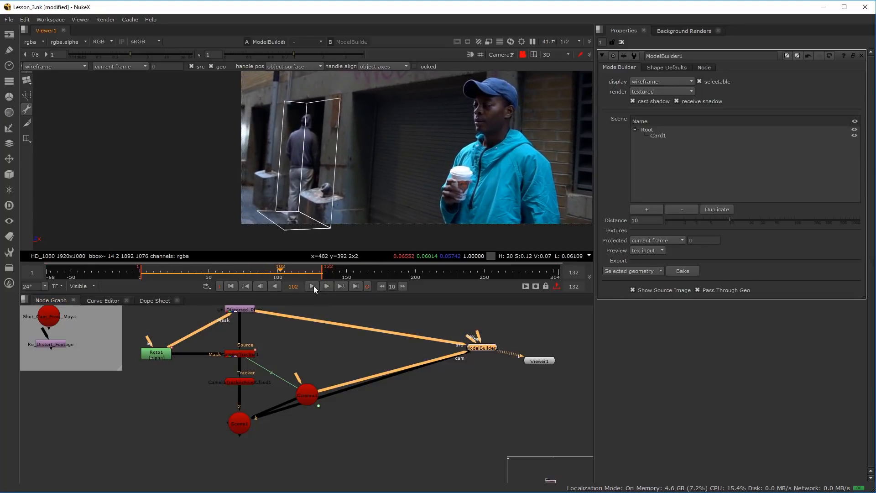
drag(274, 273, 257, 274)
scroll(294, 207, down, 3)
scroll(283, 193, up, 5)
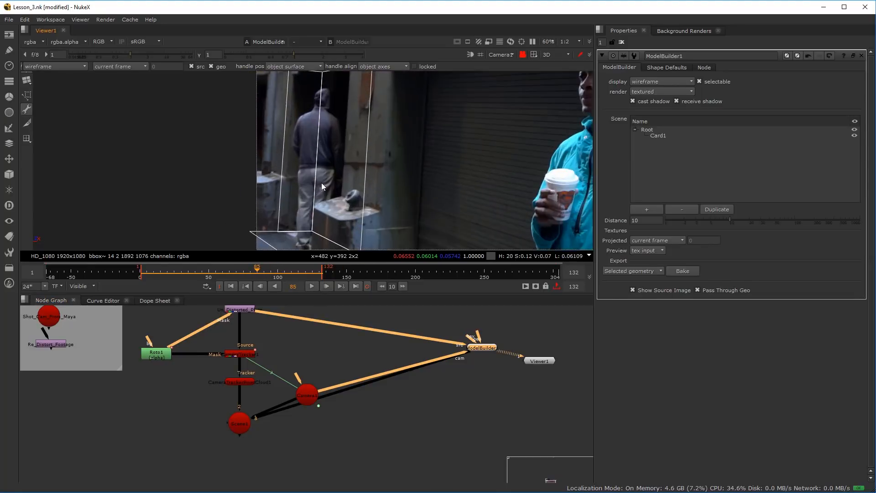
scroll(320, 183, down, 2)
scroll(318, 183, up, 1)
click(277, 277)
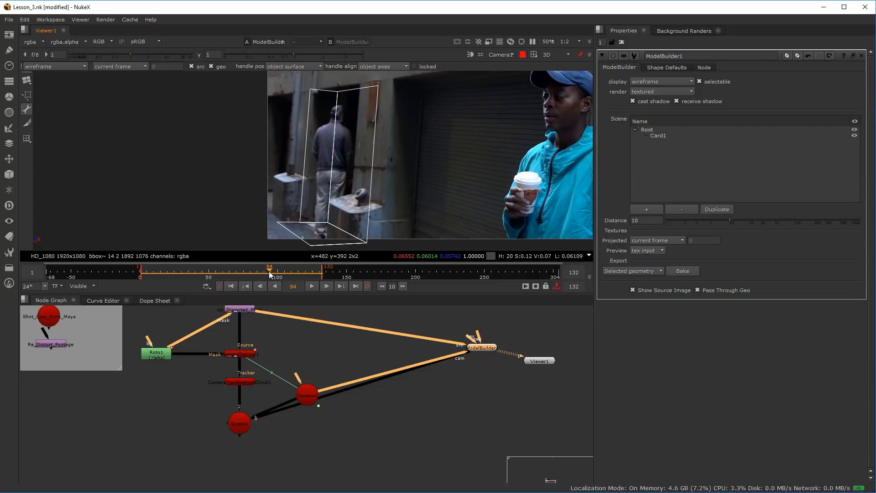
drag(277, 277, 261, 278)
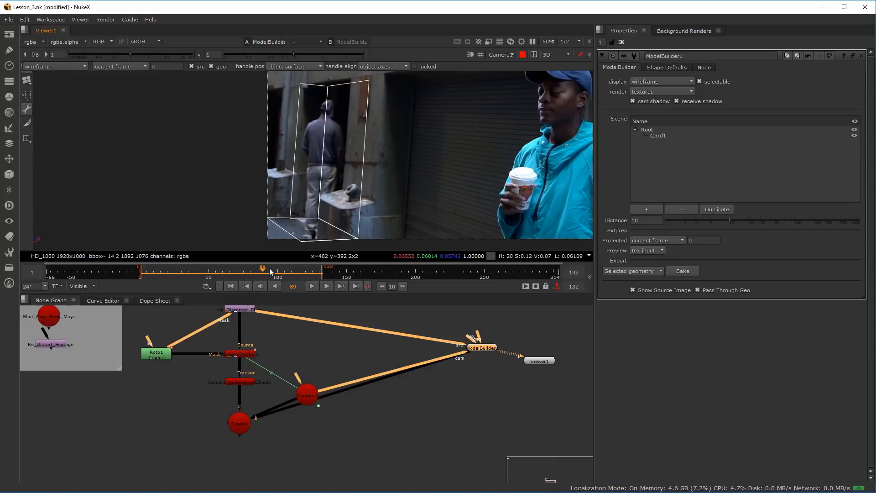
Set the current frame to 90 and examine how the floor geometry's front edge extends past the footage near the man's feet
scroll(313, 236, up, 5)
scroll(282, 216, up, 2)
drag(267, 277, 371, 280)
scroll(312, 270, down, 3)
scroll(313, 270, up, 1)
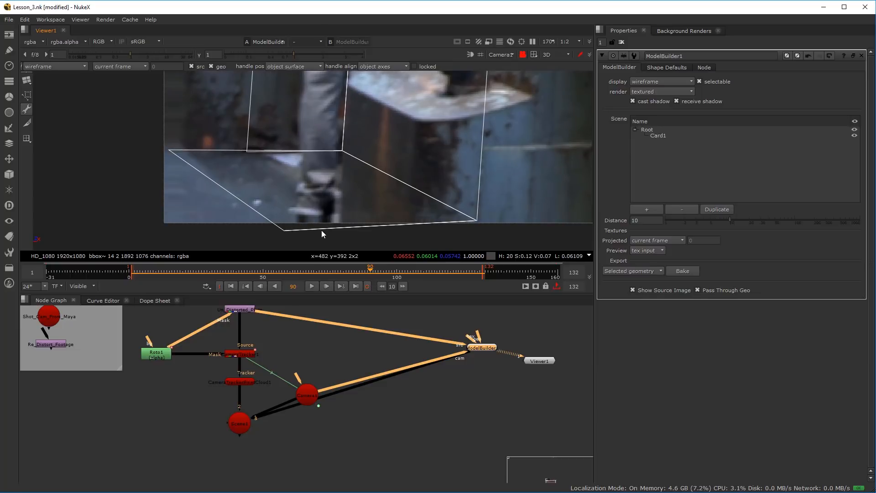
scroll(295, 215, up, 5)
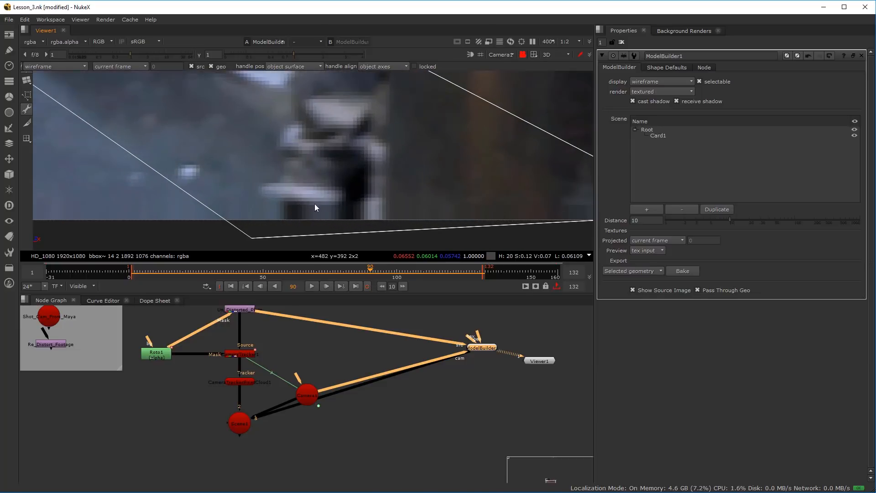
scroll(309, 215, down, 10)
drag(275, 167, 271, 185)
scroll(280, 162, down, 2)
scroll(281, 157, up, 2)
Set ModelBuilder1's export type to Projection and bake it at frame 90
drag(492, 382, 305, 393)
scroll(307, 347, up, 1)
scroll(241, 405, down, 4)
drag(240, 405, 255, 348)
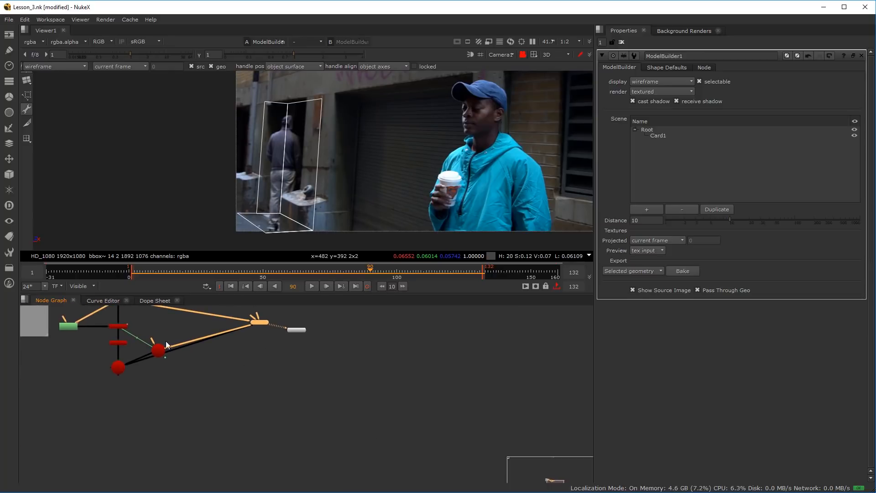
drag(166, 340, 172, 408)
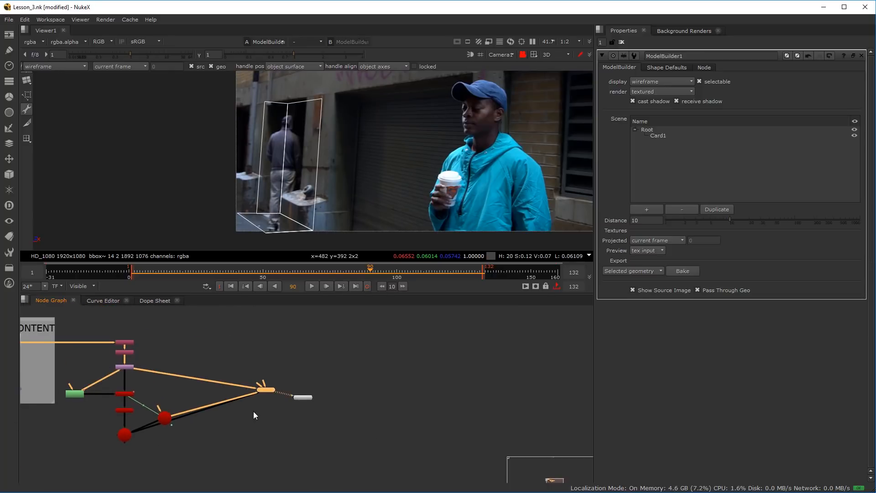
scroll(255, 415, up, 5)
drag(289, 402, 260, 393)
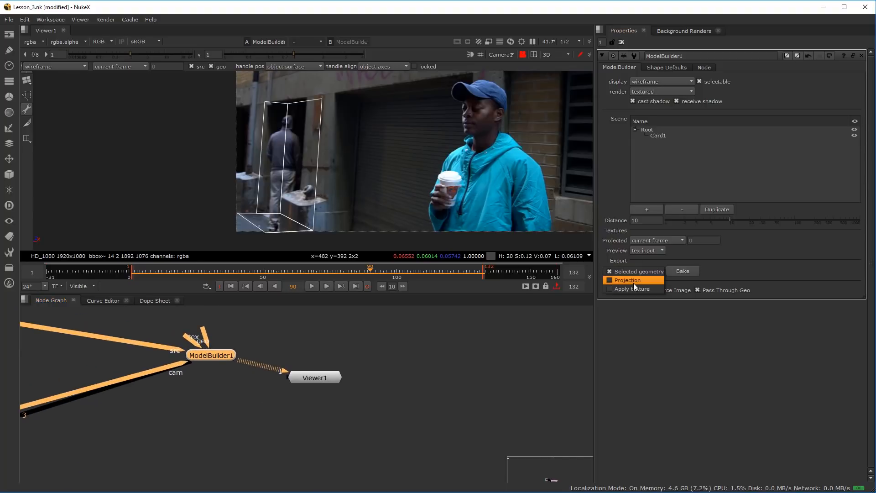
click(634, 280)
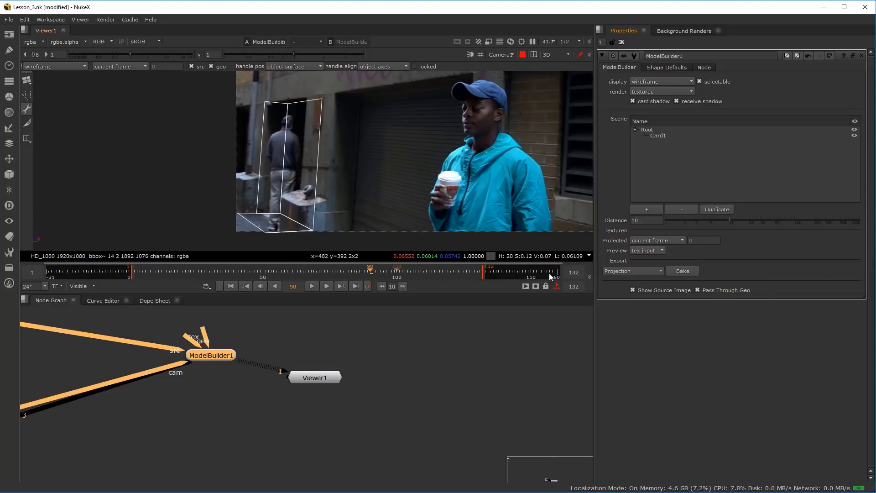
click(685, 271)
Move the baked Frame 90 backdrop group below the tracking nodes and place ModelBuilder1 beside it
scroll(347, 365, down, 9)
drag(301, 398, 361, 360)
scroll(368, 330, up, 2)
drag(381, 328, 196, 401)
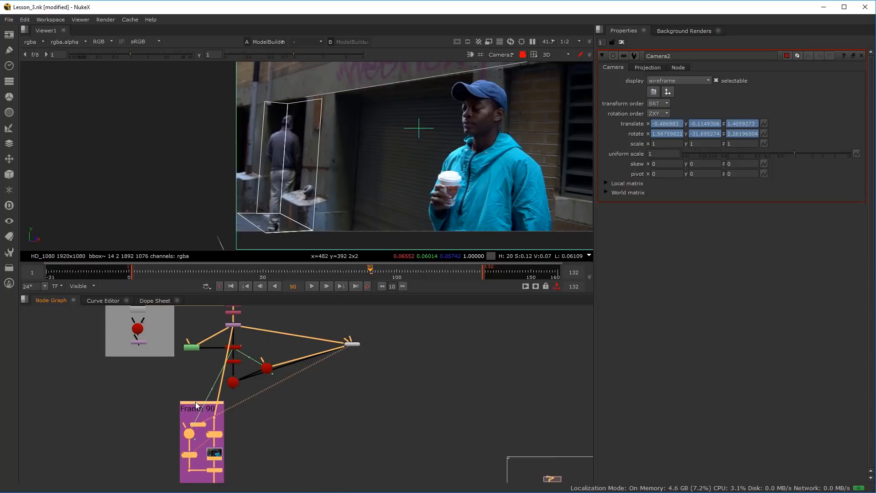
scroll(354, 342, up, 5)
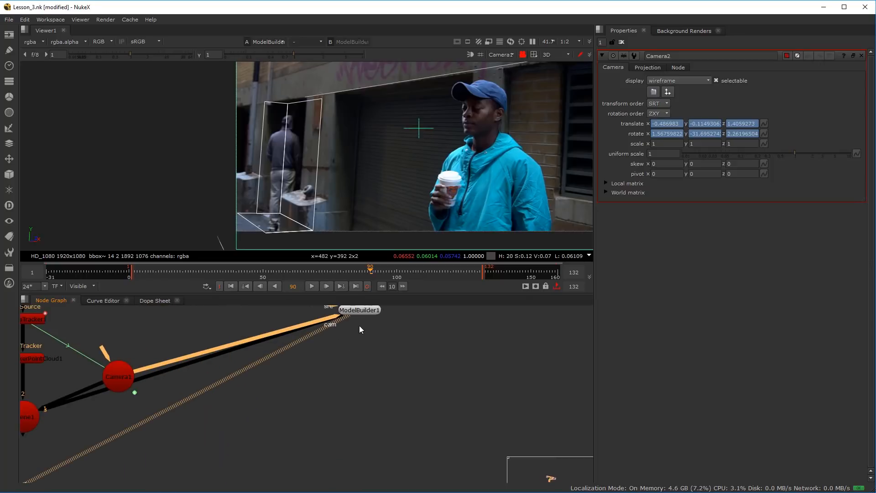
drag(365, 312, 163, 340)
scroll(237, 456, down, 2)
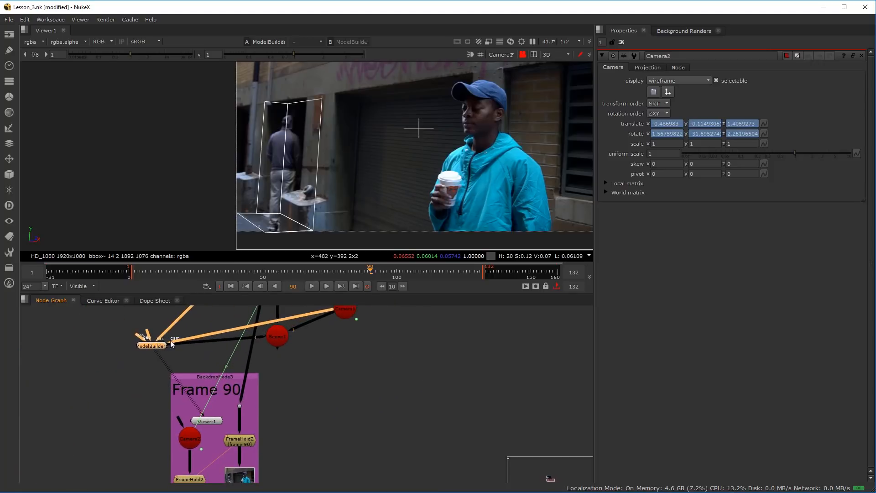
Shift the Frame 90 group away from ModelBuilder1 and move Viewer1 out of the backdrop to beneath ModelBuilder1
scroll(160, 387, up, 3)
scroll(160, 387, down, 3)
drag(153, 477, 196, 419)
click(259, 351)
drag(259, 351, 341, 345)
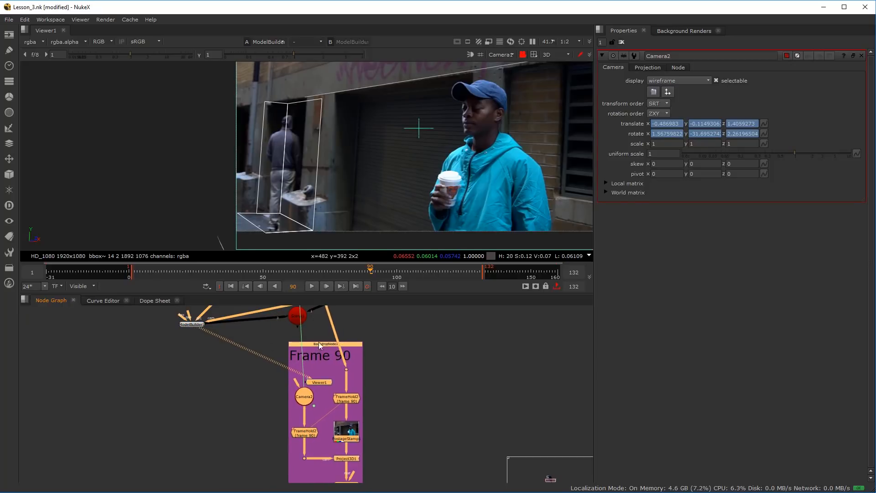
click(195, 328)
scroll(391, 353, up, 3)
click(269, 400)
drag(269, 400, 110, 401)
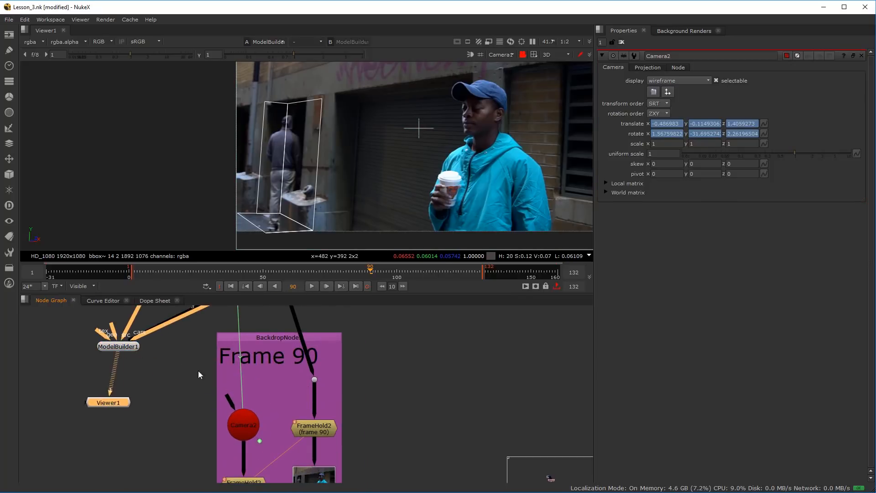
Examine the baked Frame 90 setup, following Camera2 through its FrameHold2 node to Project3D1
scroll(198, 371, down, 3)
drag(237, 379, 209, 398)
drag(200, 349, 181, 370)
scroll(210, 392, up, 3)
drag(313, 347, 320, 355)
scroll(273, 423, down, 3)
drag(271, 426, 264, 319)
scroll(244, 377, up, 5)
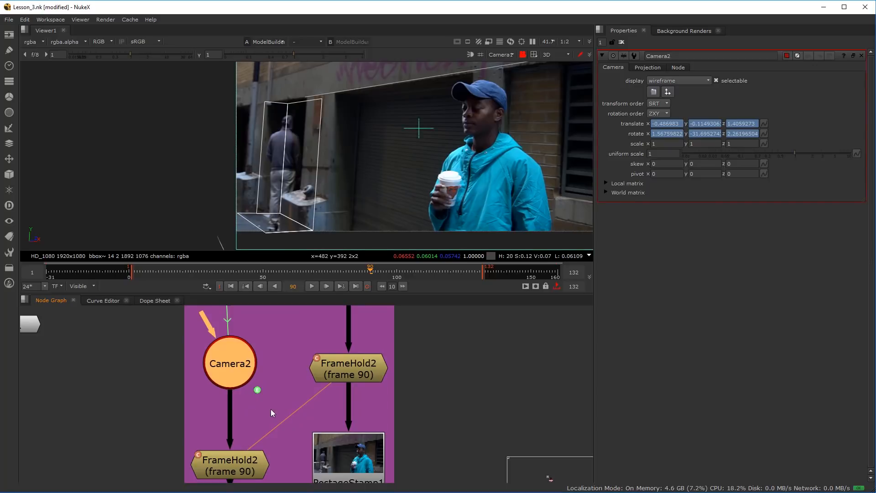
scroll(276, 414, down, 3)
scroll(269, 431, up, 2)
click(263, 439)
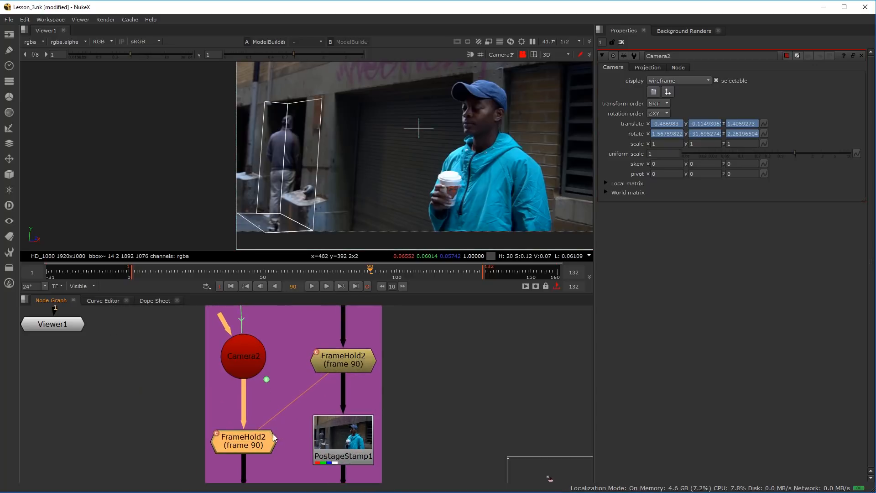
scroll(273, 433, down, 3)
scroll(278, 439, up, 2)
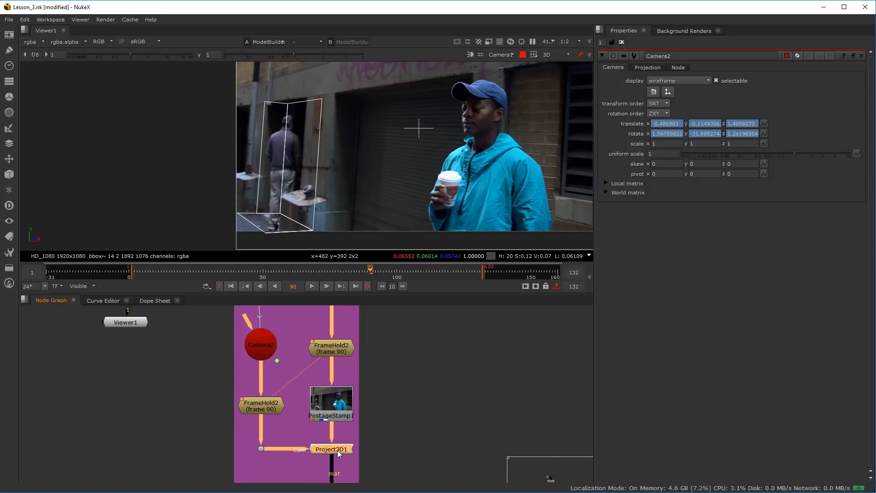
View Project3D1 in the 3D viewer and orbit out to see Camera2 from the side
key(1)
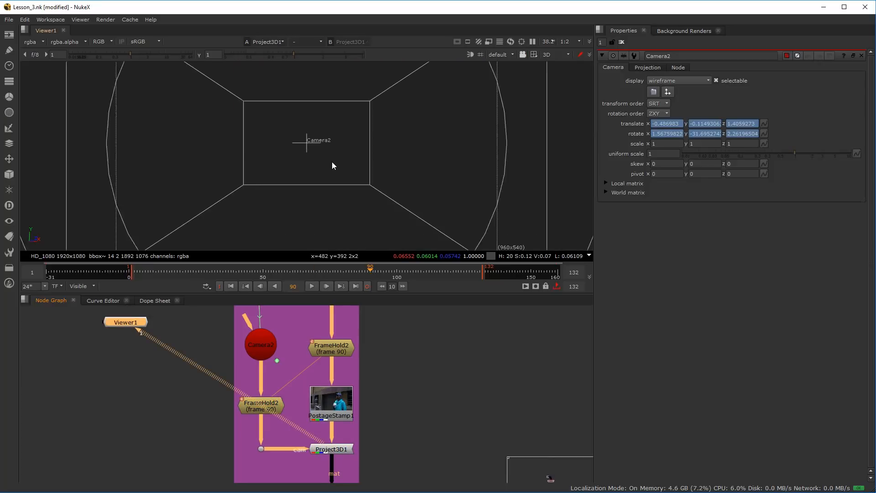
scroll(332, 165, down, 4)
drag(332, 165, 249, 176)
scroll(242, 188, down, 3)
scroll(306, 168, up, 5)
drag(246, 116, 306, 111)
scroll(299, 168, down, 5)
View Camera2 directly and scrub the timeline to frame 74 to check its animated movement
click(266, 347)
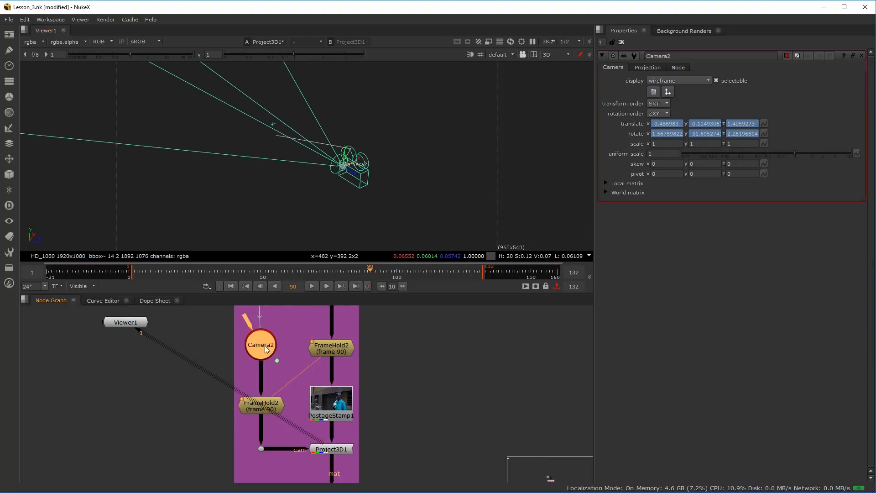
click(359, 272)
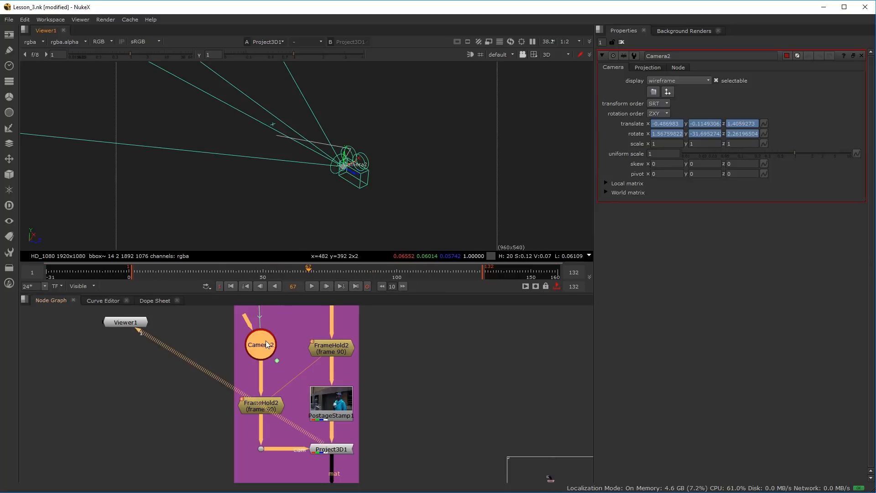
key(1)
drag(274, 273, 328, 288)
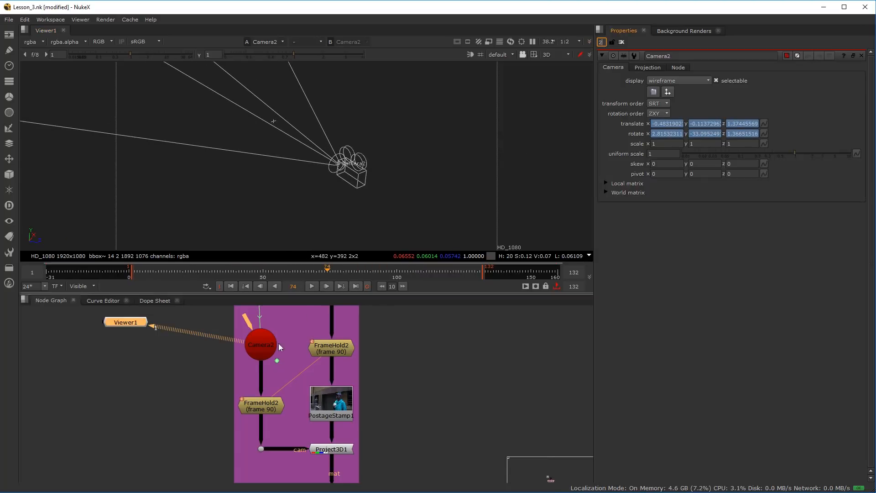
Compare the animated Camera2 with its frame-held version by switching the viewer between Camera2 and the camera's FrameHold2
click(262, 355)
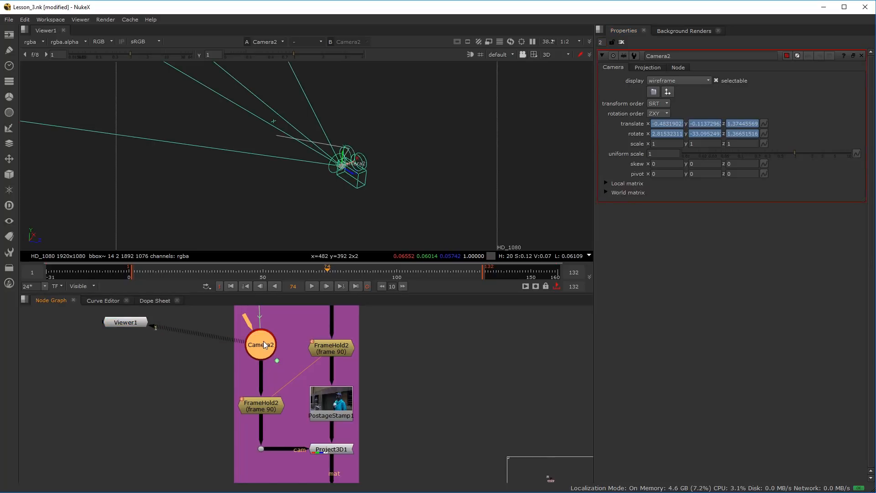
key(2)
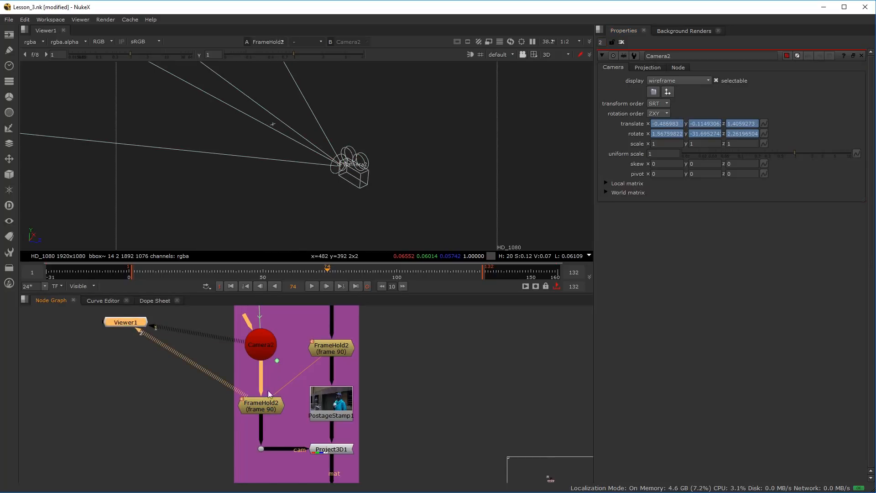
click(260, 355)
key(1)
click(266, 407)
key(2)
click(259, 339)
key(1)
click(260, 343)
key(2)
View Project3D1 and the camera's FrameHold2 to check the held projection camera at frame 42
click(333, 450)
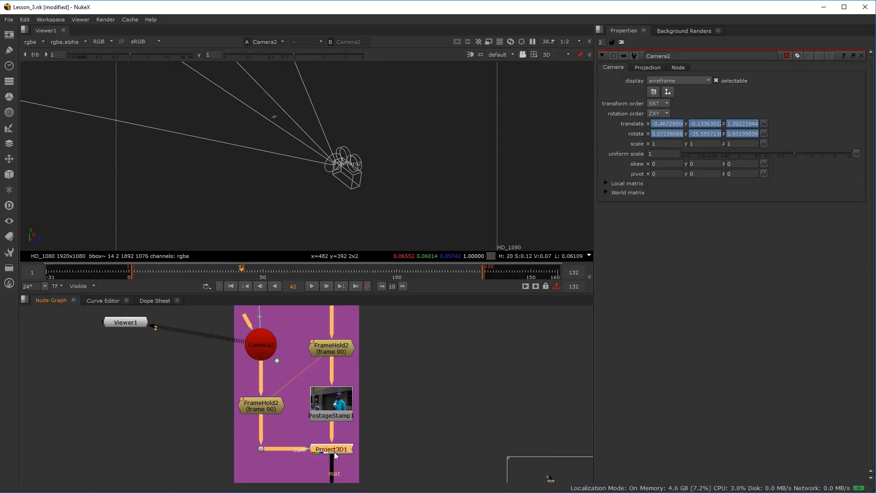
key(1)
click(255, 405)
key(1)
View the source footage at the dot above the image FrameHold2 and scrub forward to frame 88
scroll(330, 384, down, 3)
drag(309, 352, 289, 395)
scroll(309, 381, up, 4)
click(314, 373)
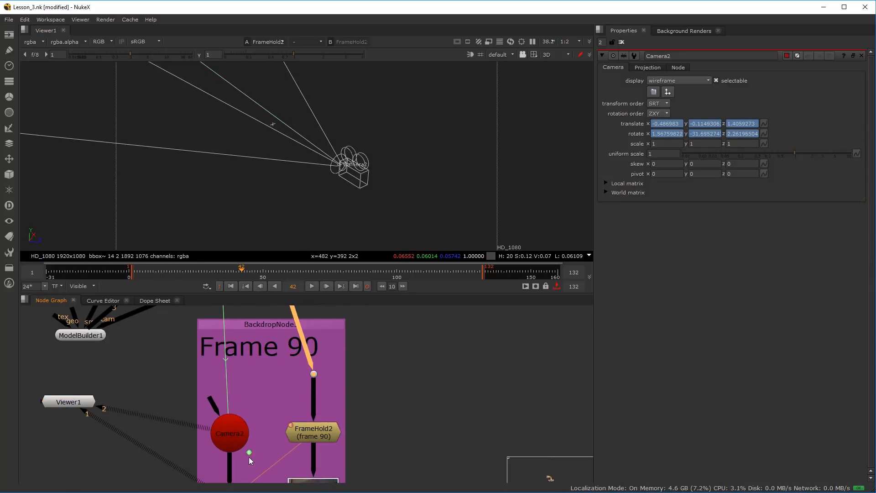
scroll(239, 335, down, 4)
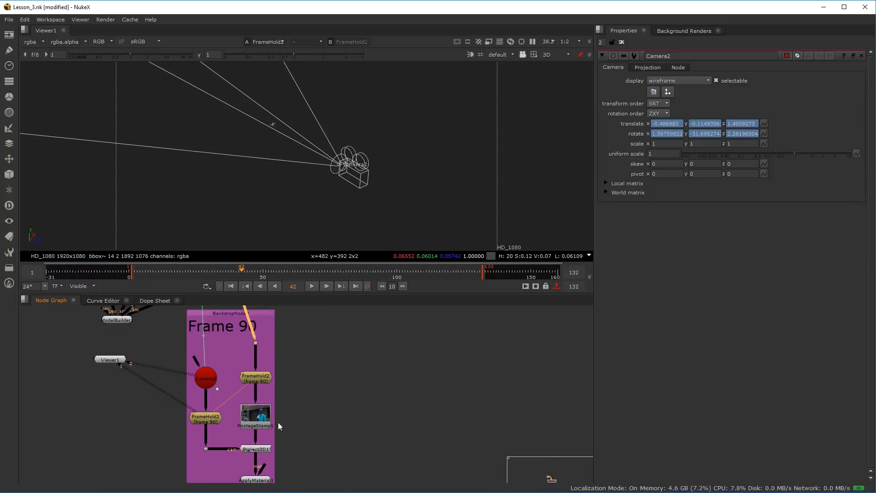
scroll(249, 355, up, 4)
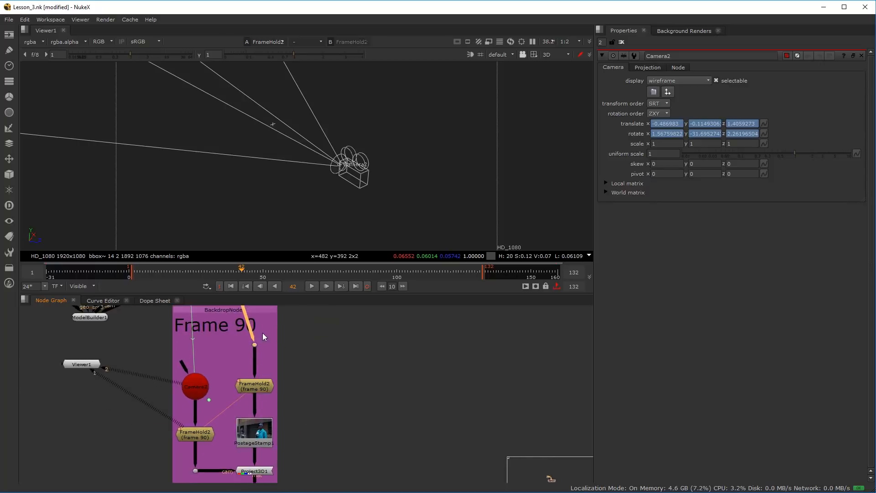
click(253, 350)
key(1)
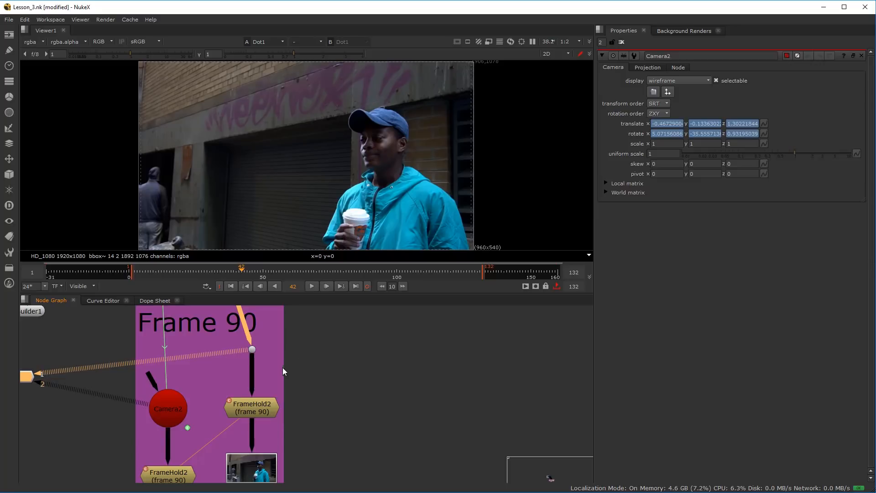
scroll(406, 151, down, 2)
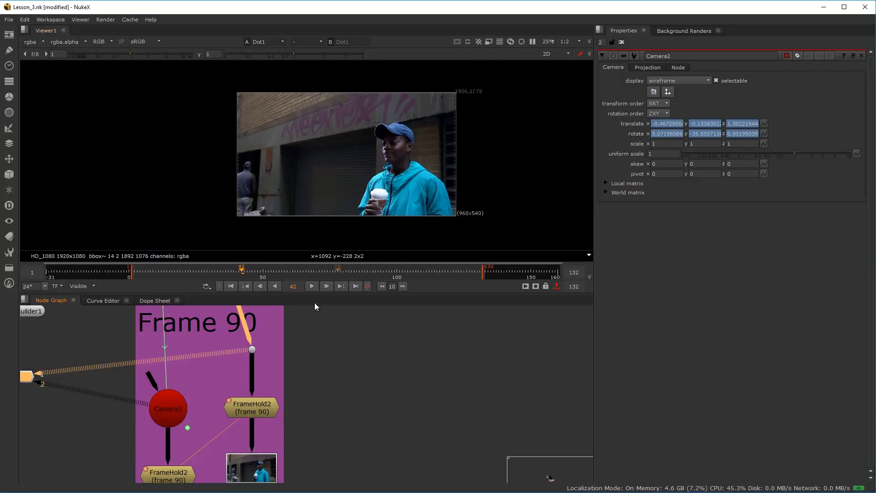
drag(226, 275, 357, 270)
View the image branch's FrameHold2 and scrub to frame 97 to check the held footage
click(247, 402)
key(1)
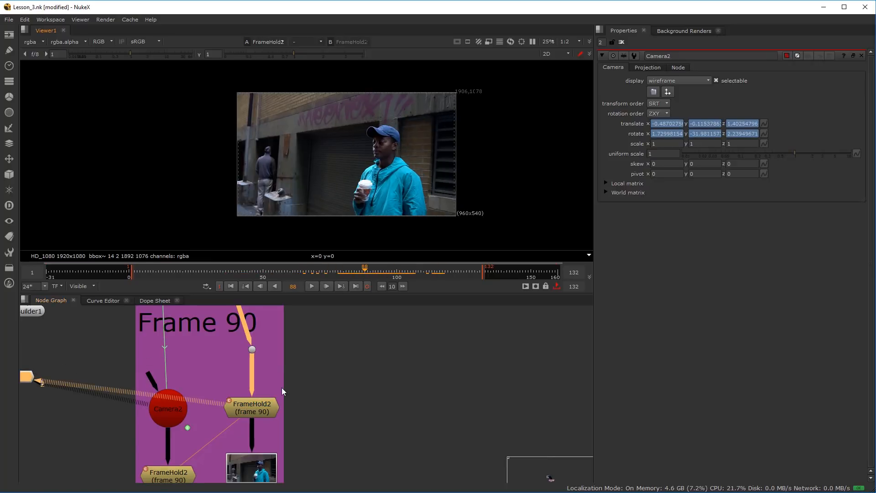
scroll(282, 393, down, 1)
drag(254, 406, 298, 345)
scroll(299, 345, up, 2)
drag(368, 273, 388, 272)
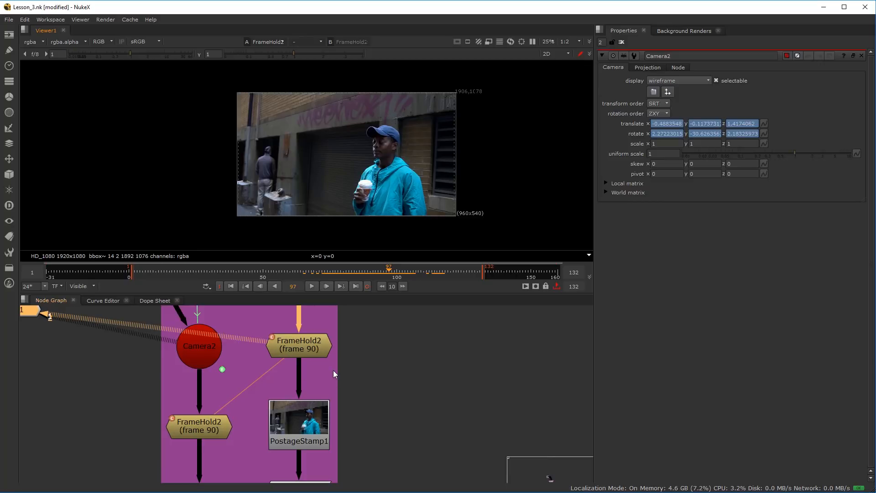
View PostageStamp1's output and look along the image branch down to Project3D1
scroll(324, 415, down, 3)
scroll(320, 392, up, 1)
click(314, 428)
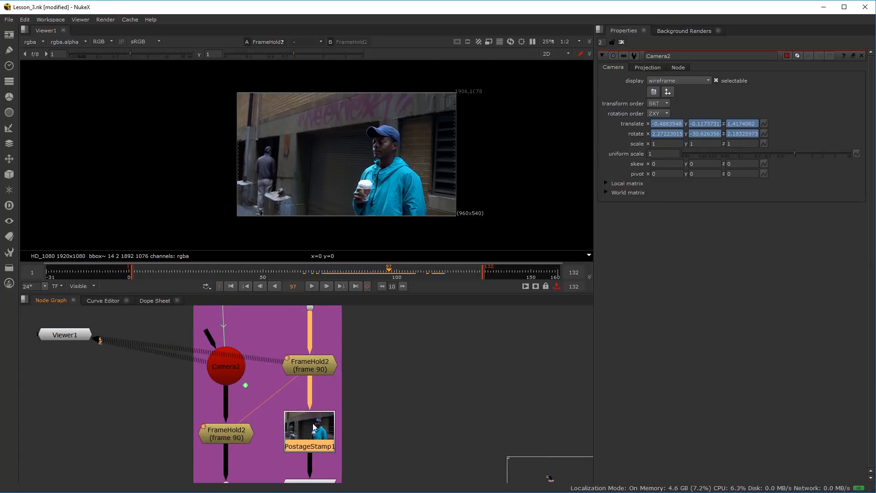
drag(314, 428, 313, 418)
key(1)
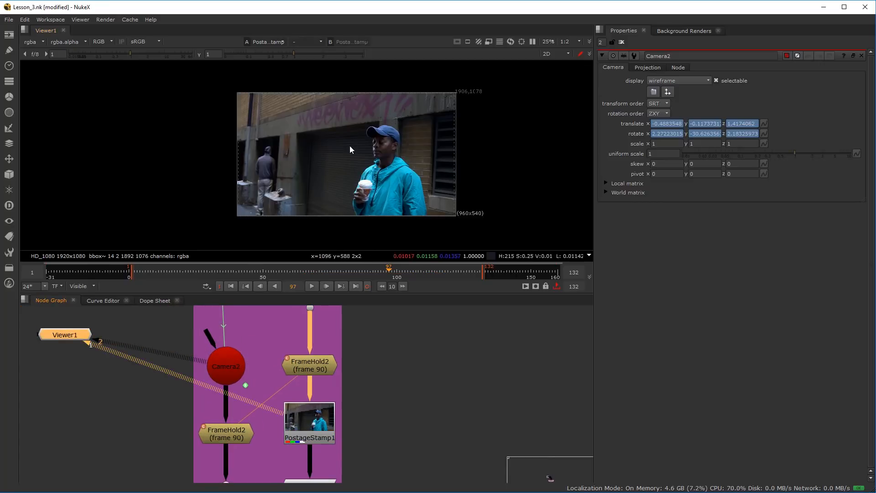
scroll(357, 413, down, 2)
scroll(357, 412, down, 1)
drag(339, 396, 285, 354)
scroll(285, 355, up, 3)
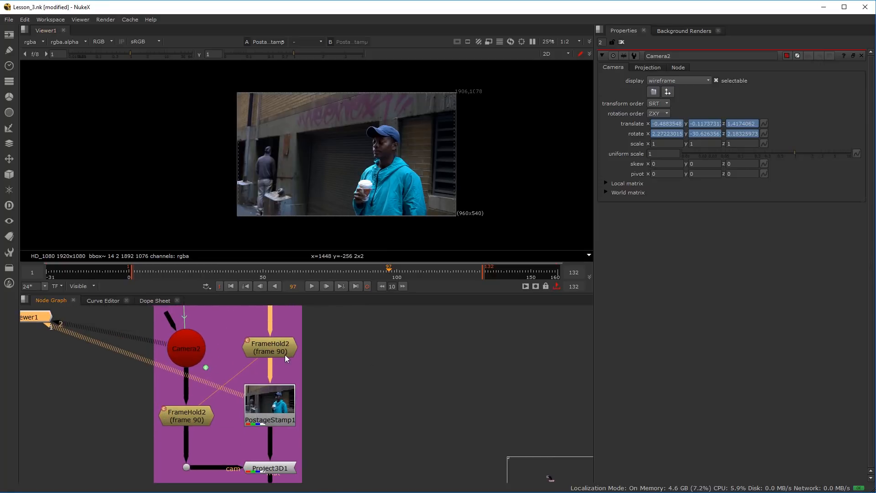
Examine the image branch from FrameHold2 through PostageStamp1 down to Project3D1 and the held camera that feeds it
drag(129, 314, 280, 322)
click(321, 365)
drag(321, 365, 333, 413)
drag(283, 445, 284, 420)
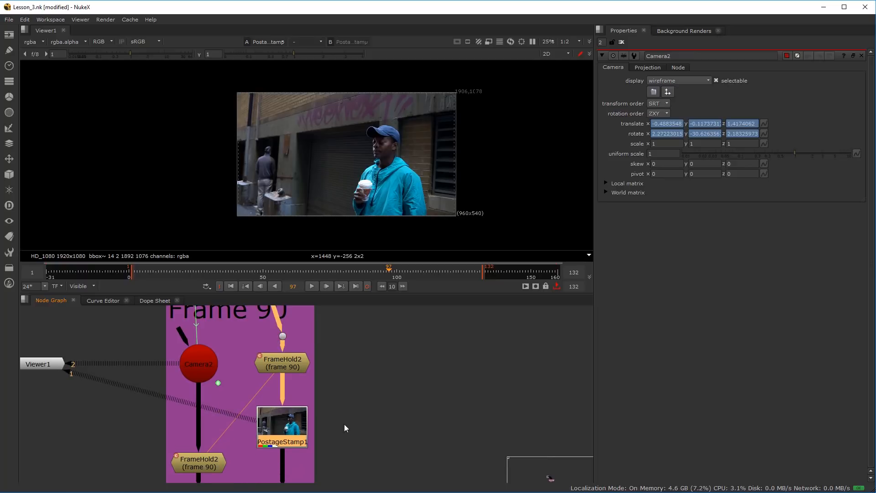
drag(344, 423, 345, 381)
drag(294, 325, 295, 333)
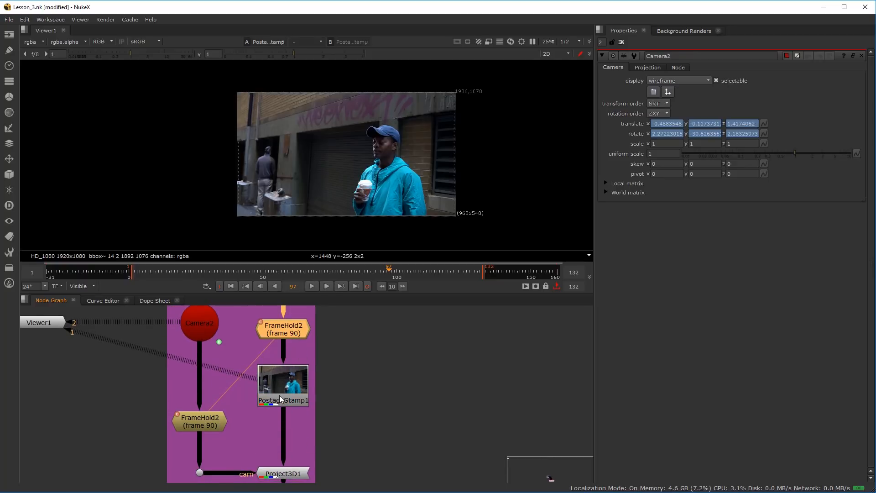
drag(313, 429, 354, 397)
click(317, 438)
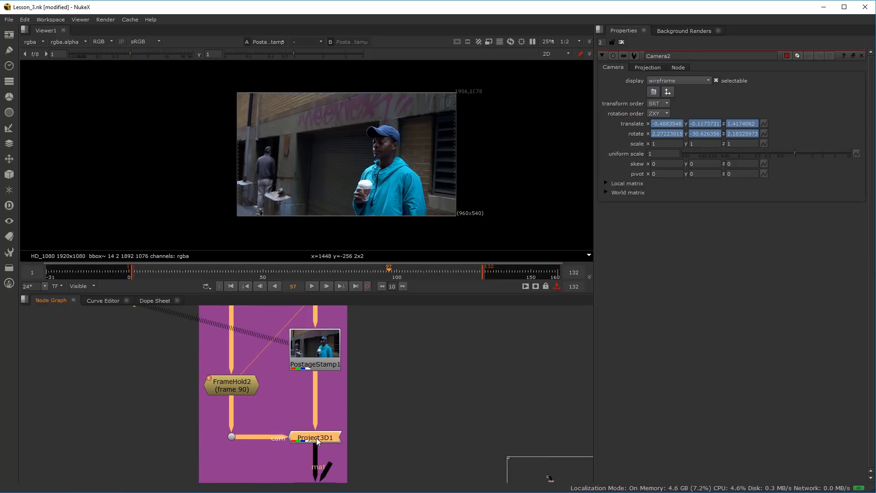
scroll(325, 383, down, 2)
drag(267, 330, 256, 347)
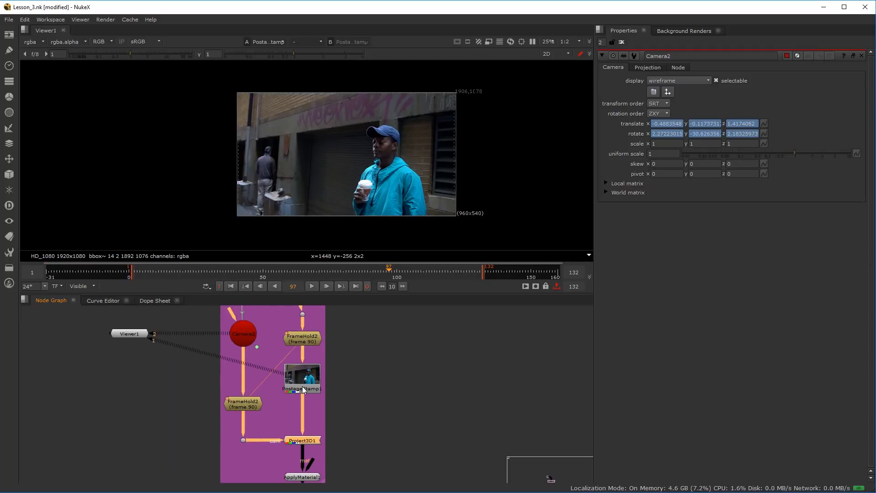
scroll(301, 389, up, 2)
mouse_move(310, 375)
mouse_down()
mouse_move(312, 365)
mouse_move(312, 434)
mouse_move(313, 352)
mouse_move(287, 358)
mouse_move(303, 367)
mouse_move(305, 381)
mouse_up()
Add a Write node beside the Frame 90 backdrop and connect it to the image branch's FrameHold2
right_click(308, 387)
click(385, 355)
key(Tab)
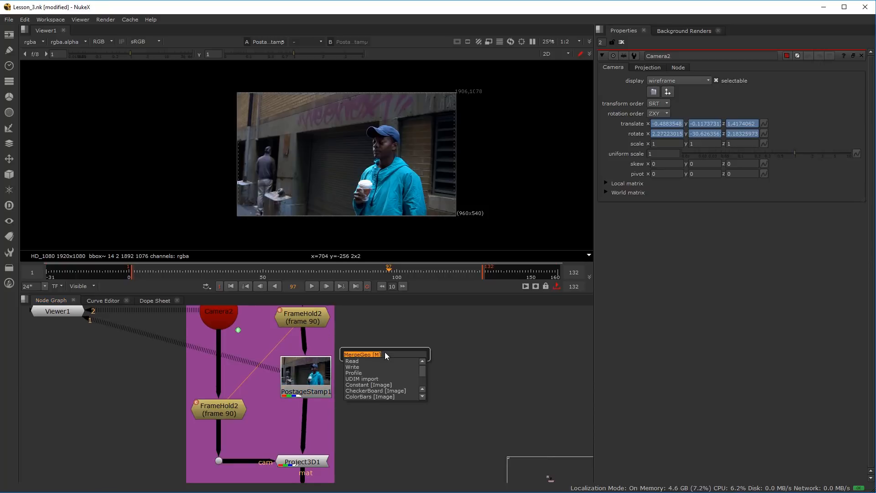
text(wr)
click(361, 363)
drag(372, 330, 308, 328)
drag(379, 371, 398, 377)
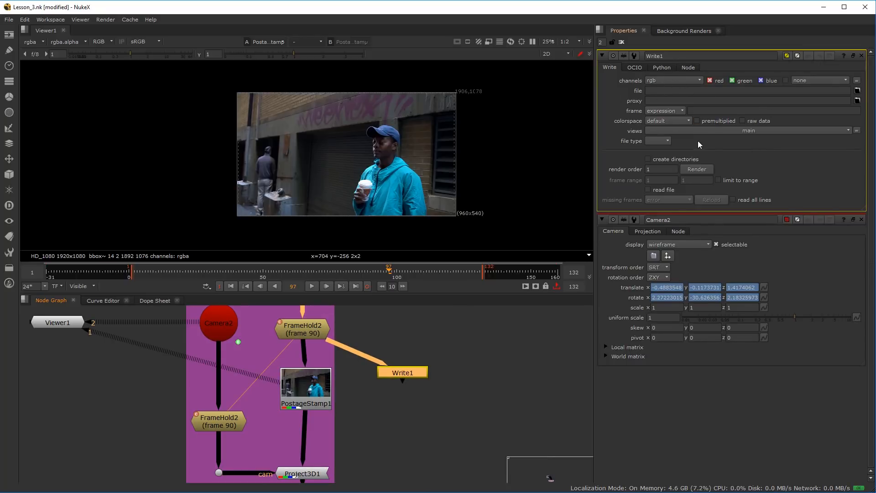
Look through the Write node's file type options and reposition the node beside FrameHold2
click(669, 140)
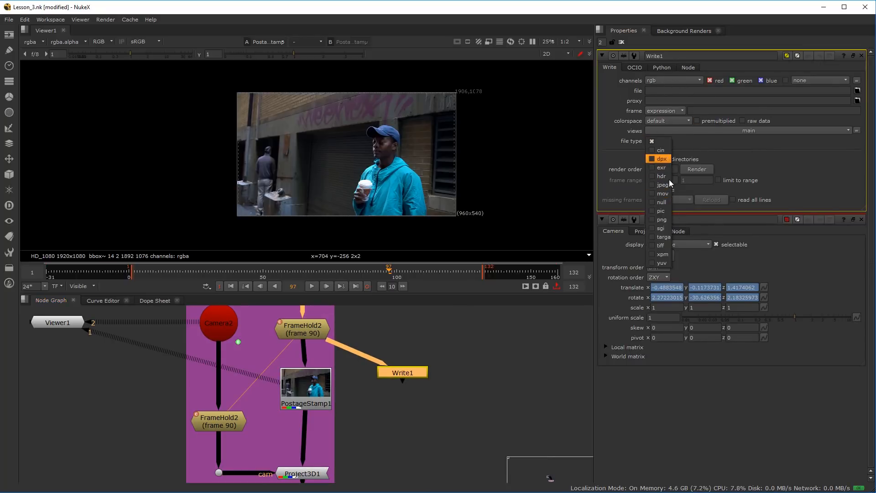
click(416, 384)
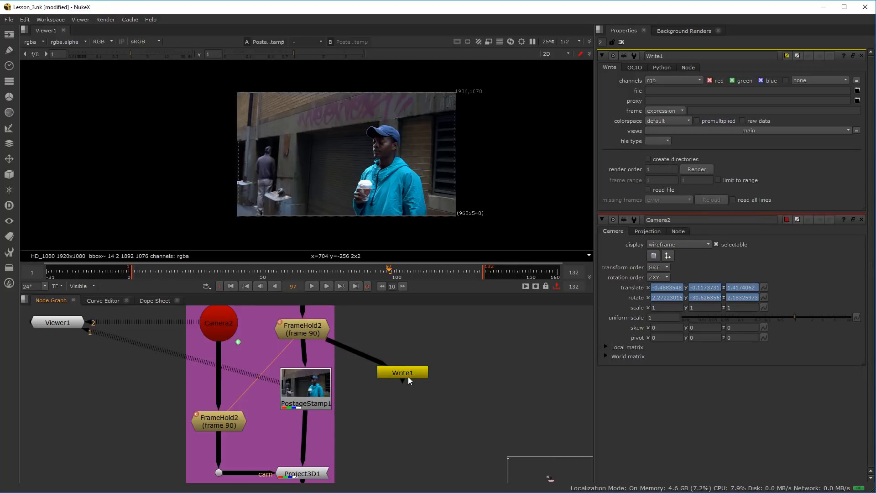
drag(404, 376, 423, 368)
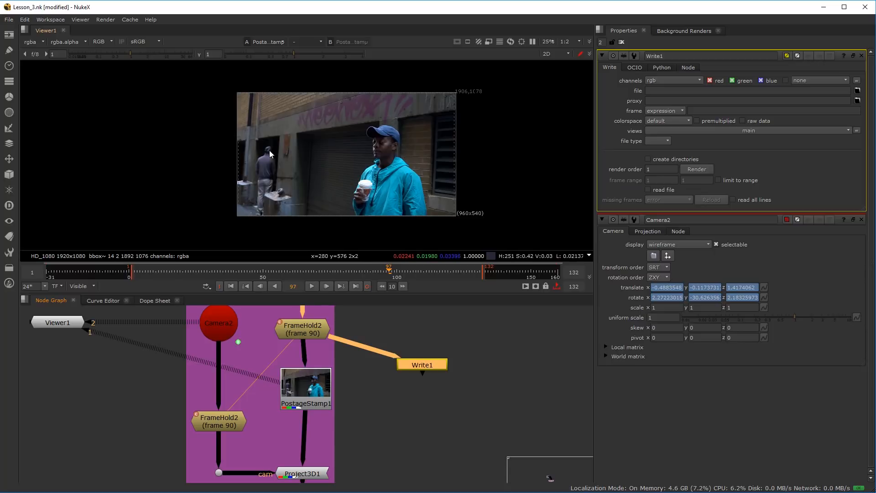
drag(441, 373, 405, 347)
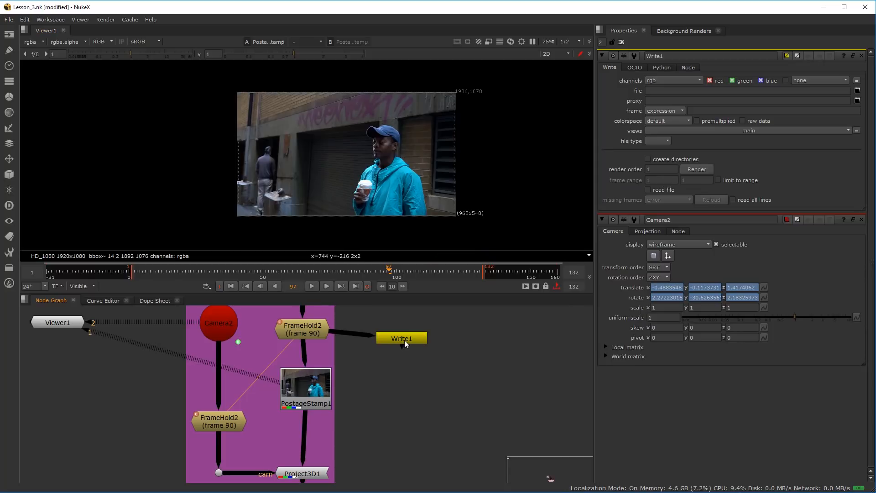
Start adding a Read node, cancel its file selection, and delete the Write1 node
click(407, 381)
key(Tab)
text(rea)
click(390, 387)
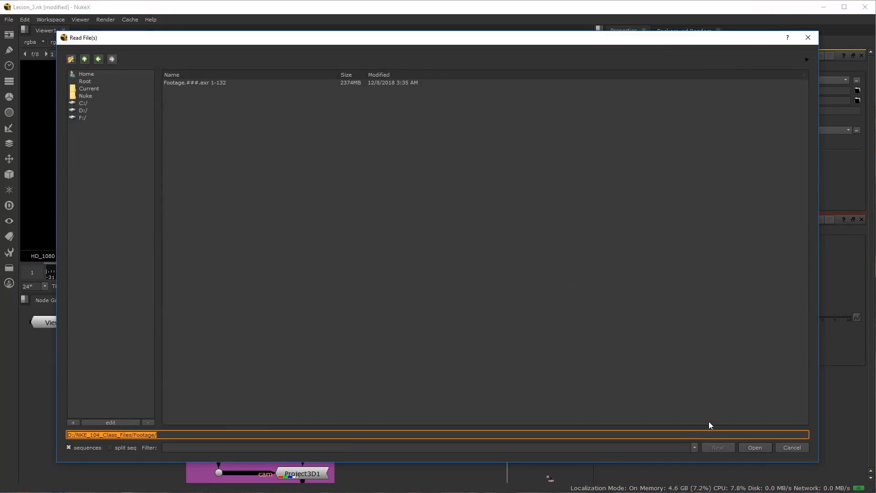
click(791, 447)
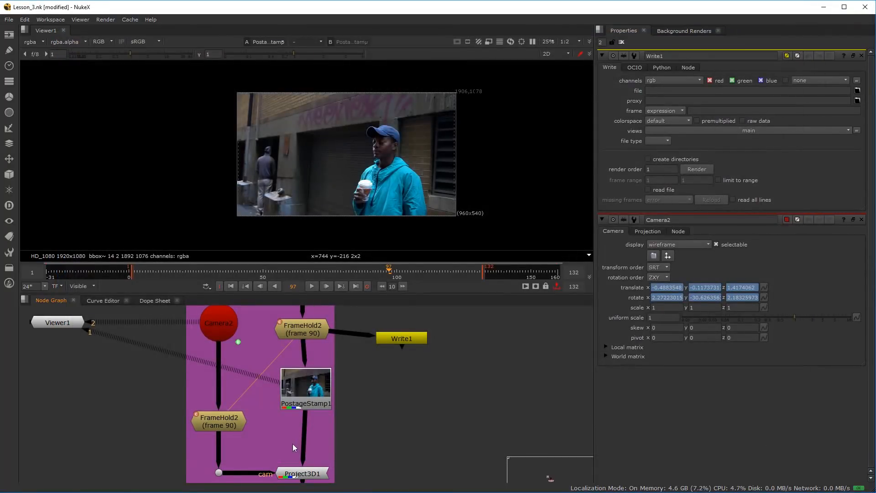
click(412, 340)
key(Delete)
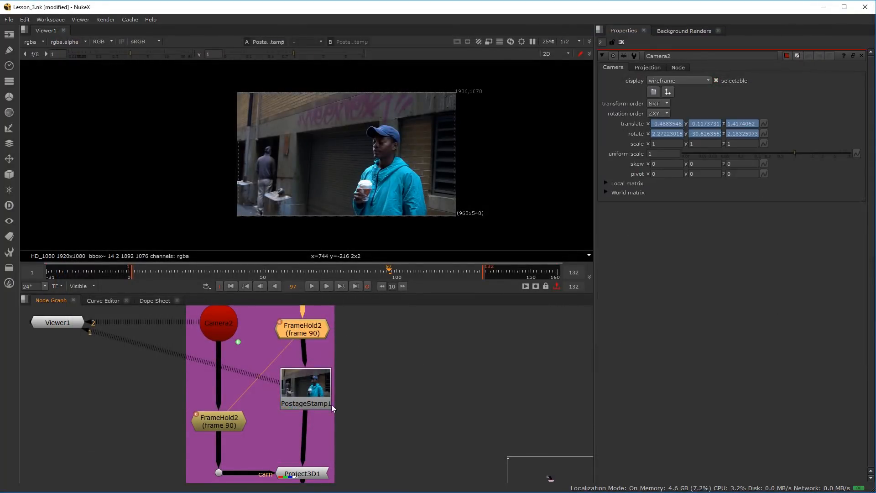
Line up PostageStamp1 directly beneath the image branch's FrameHold2 and move it down closer to Project3D1
drag(301, 401, 297, 400)
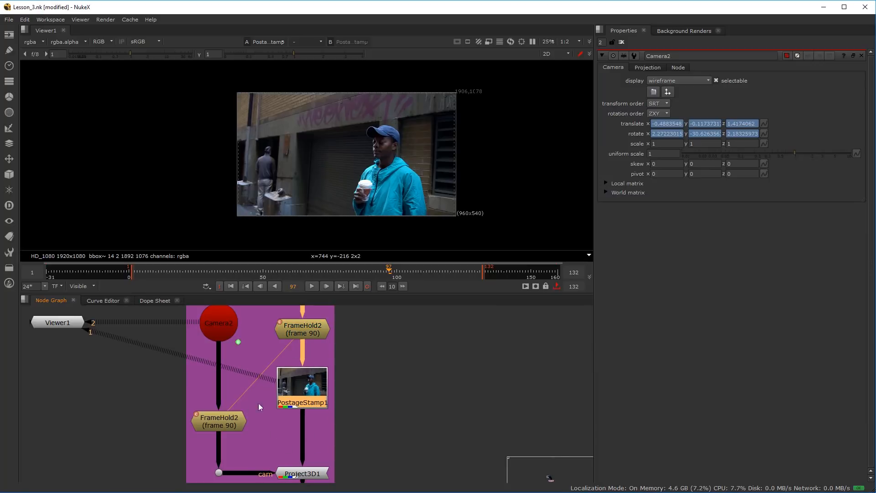
drag(314, 383, 313, 412)
View the image branch's FrameHold2, open its properties, and inspect the held frame's grain around the hooded man
click(313, 332)
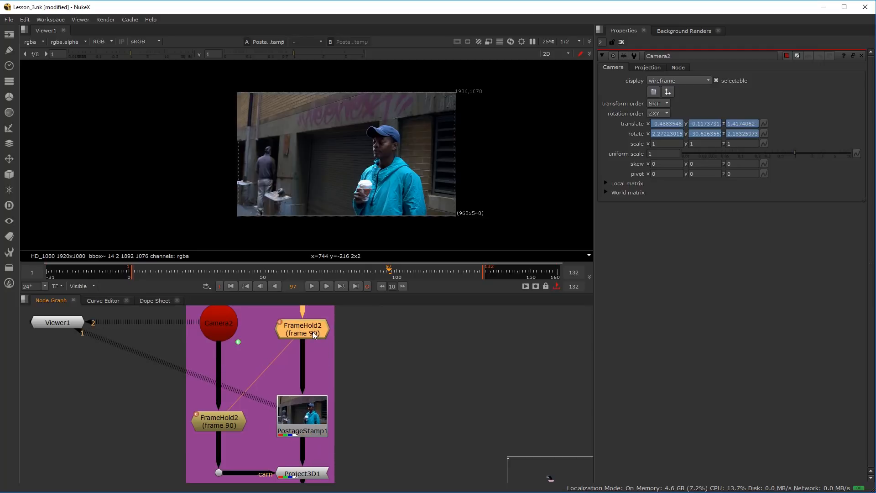
key(1)
scroll(314, 327, up, 3)
double_click(309, 327)
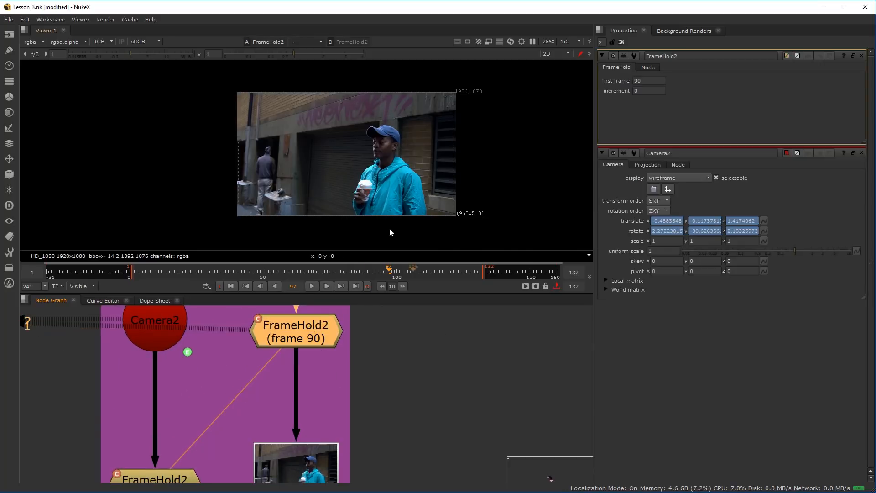
scroll(263, 164, up, 5)
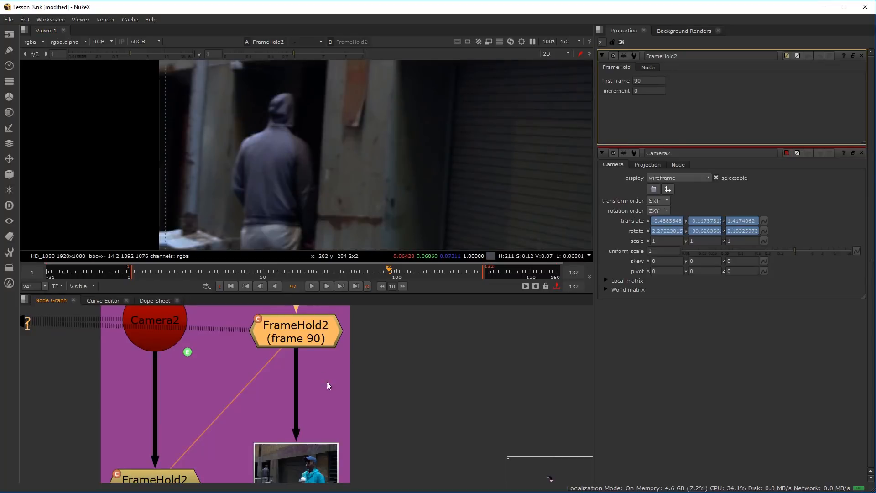
scroll(280, 343, down, 5)
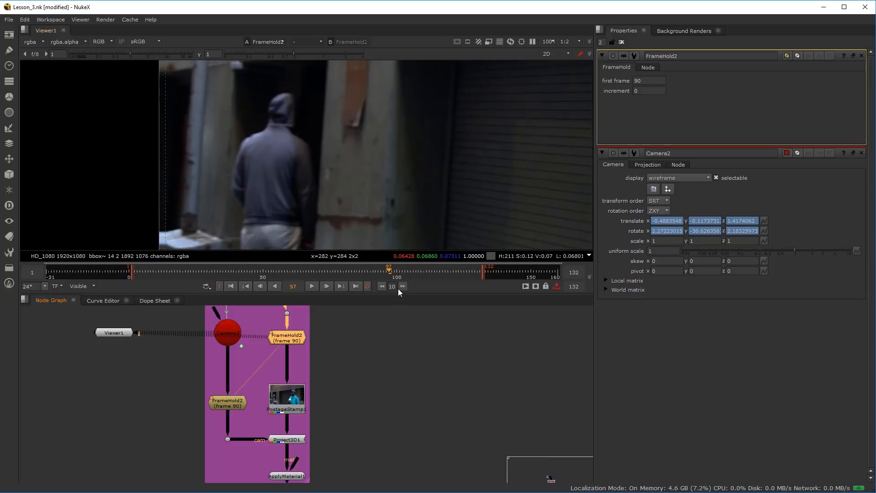
Add a Denoise node beside the image branch's FrameHold2
scroll(292, 367, up, 5)
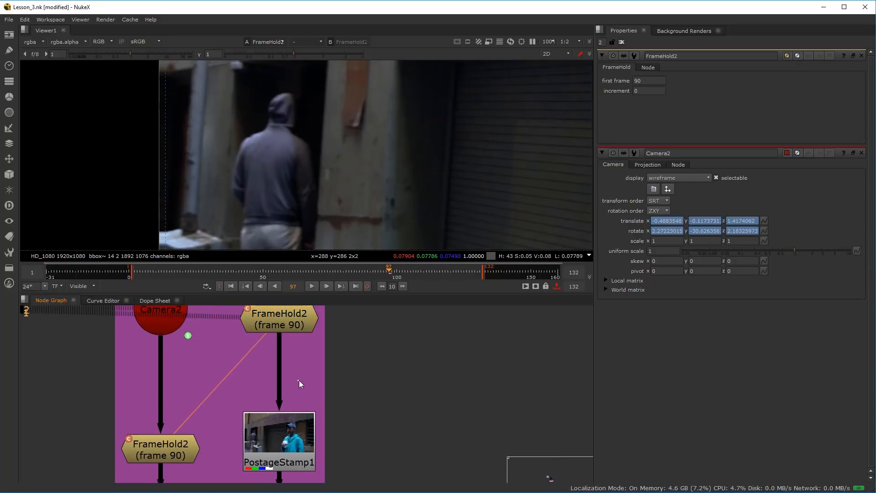
key(Tab)
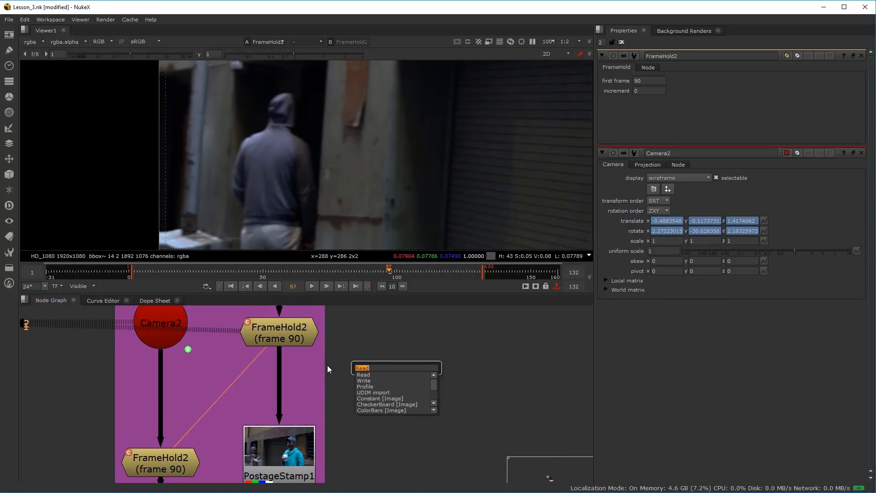
text(den)
click(377, 375)
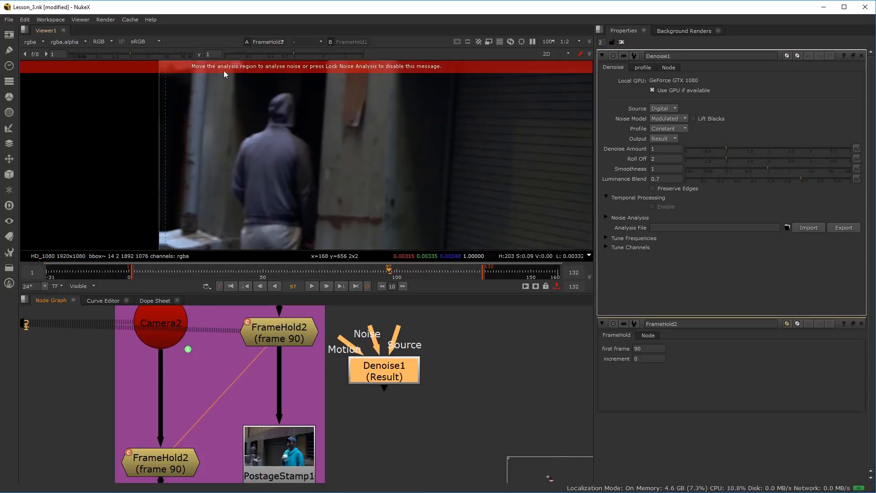
Move FrameHold2 down to make room and insert Denoise1 between it and the dot above in the image branch
scroll(379, 246, down, 1)
scroll(343, 415, down, 1)
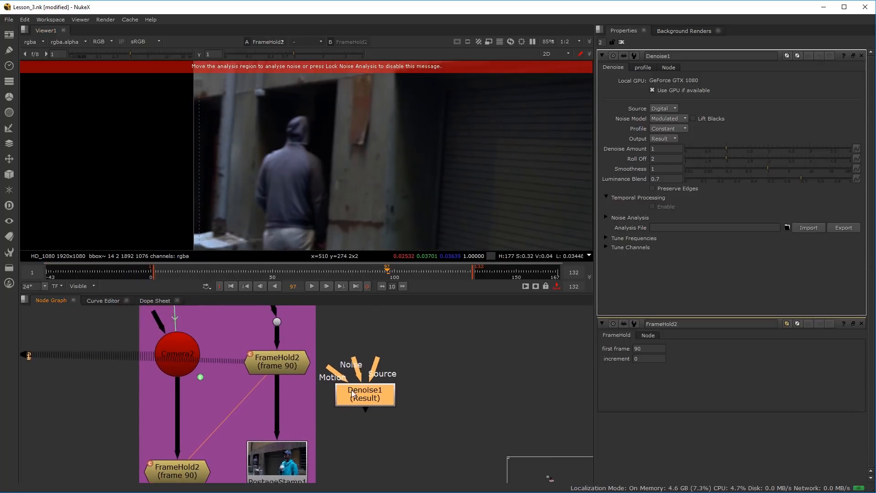
scroll(352, 393, up, 3)
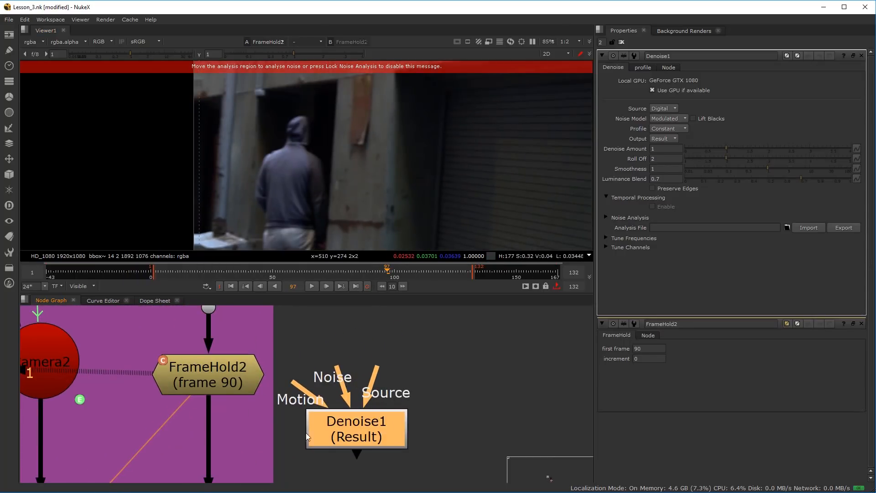
drag(250, 387, 219, 429)
scroll(237, 404, down, 2)
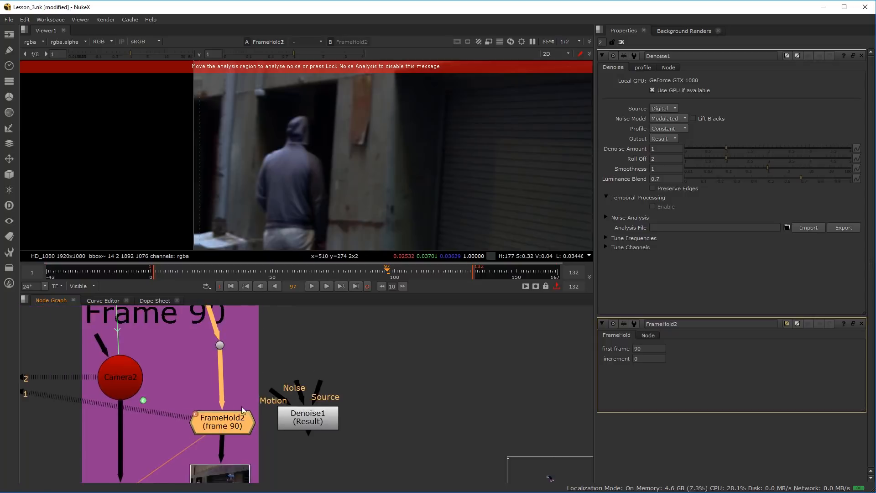
scroll(297, 425, up, 2)
drag(297, 426, 291, 358)
scroll(290, 366, down, 1)
drag(199, 418, 223, 360)
scroll(260, 416, down, 2)
drag(319, 409, 236, 398)
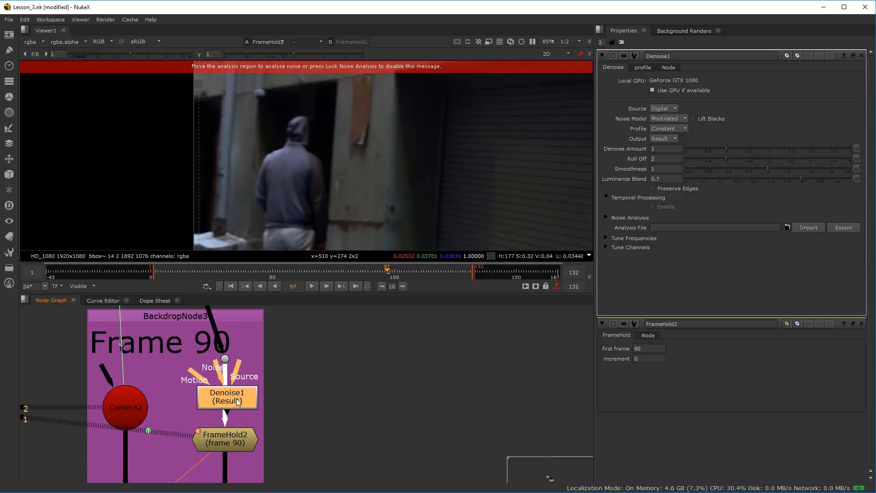
Connect Denoise1's Noise input to the source dot, routing the connection through a second dot beside it
scroll(229, 401, up, 2)
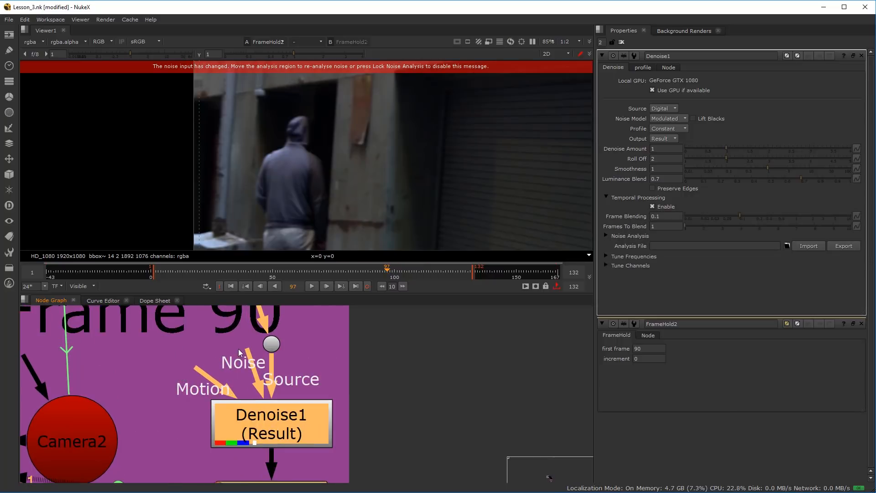
click(197, 337)
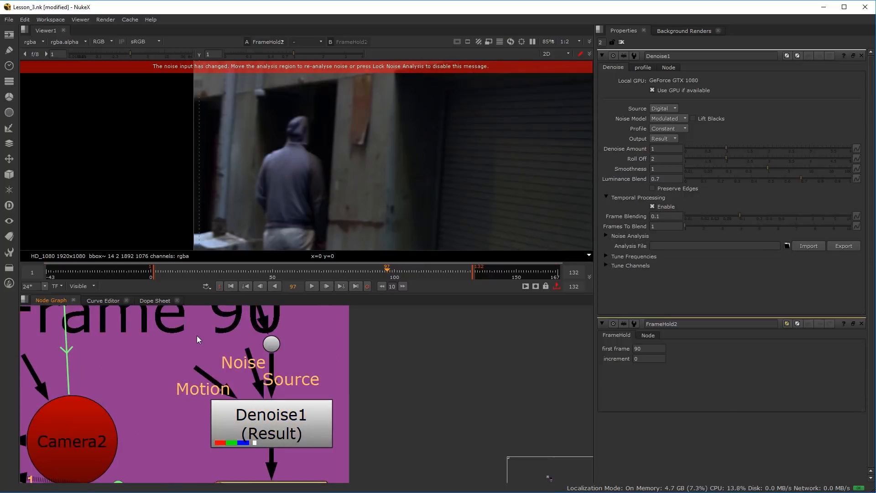
drag(201, 335, 202, 357)
drag(181, 327, 228, 360)
scroll(303, 377, down, 3)
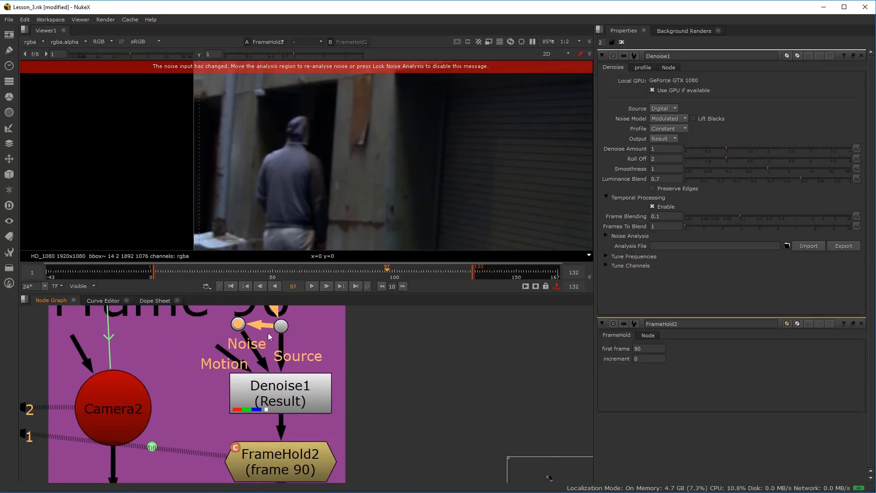
scroll(289, 398, up, 3)
View Denoise1's output and enlarge its noise analysis region at the lower-left corner of the image
click(271, 406)
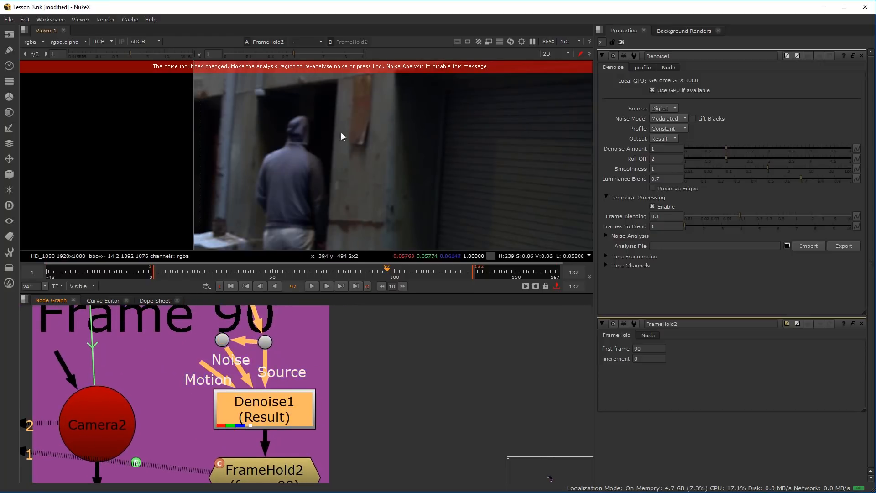
key(1)
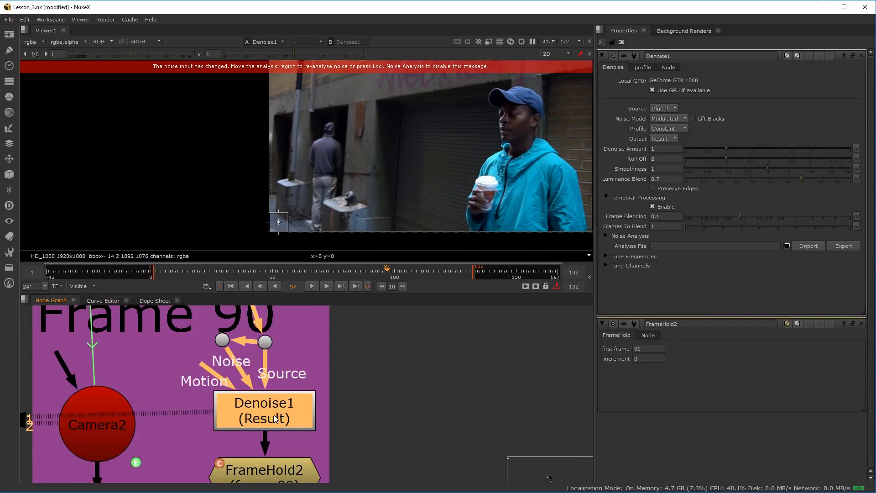
scroll(287, 212, up, 5)
drag(284, 201, 385, 143)
scroll(411, 165, down, 5)
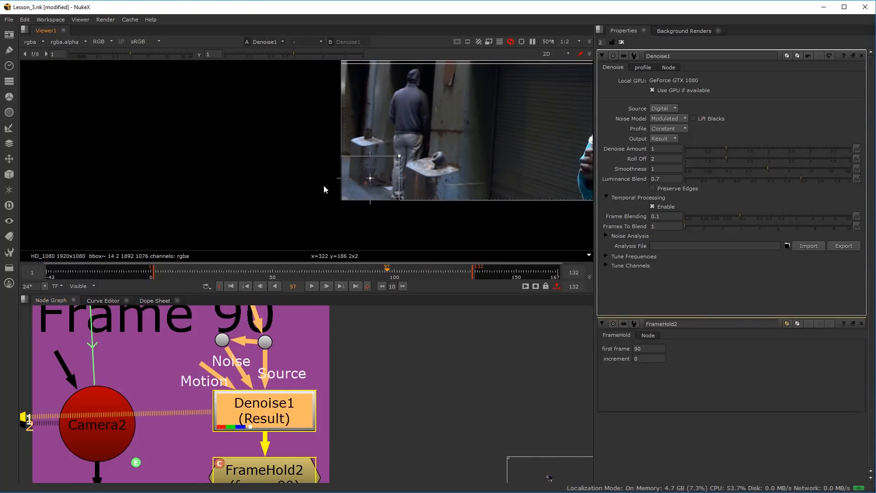
drag(324, 186, 242, 197)
scroll(210, 204, up, 2)
scroll(210, 204, down, 3)
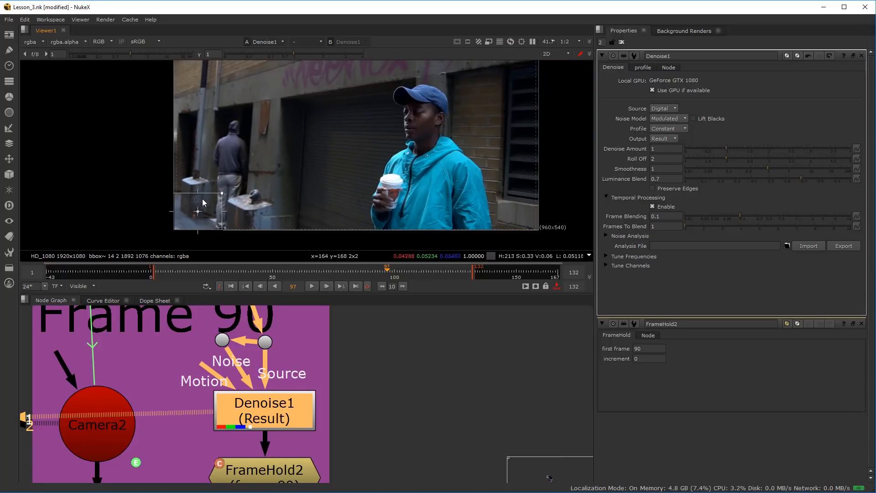
Move the noise analysis region onto the plain concrete wall beside the graffiti and extend its upper corner slightly
drag(199, 213, 255, 84)
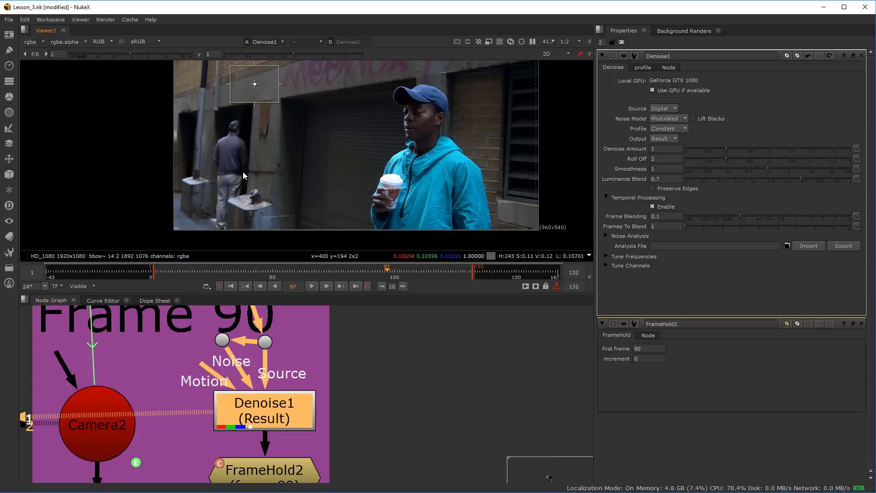
scroll(243, 152, up, 3)
drag(239, 124, 234, 216)
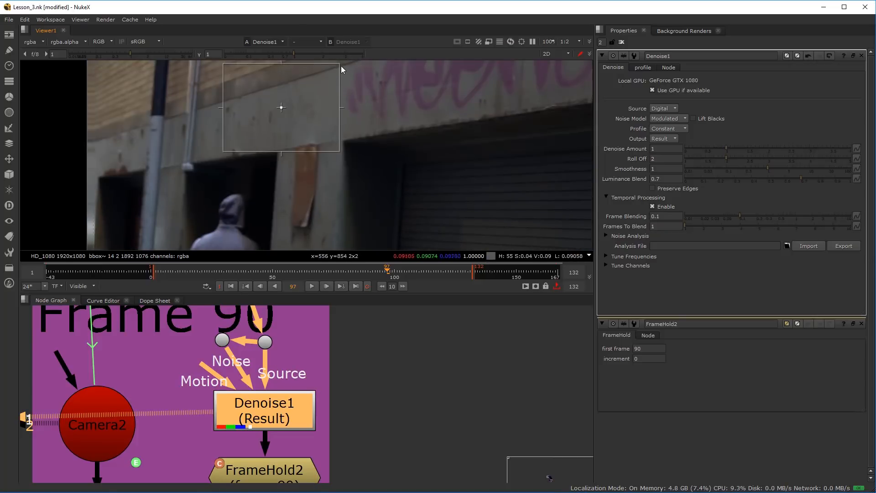
drag(340, 64, 341, 61)
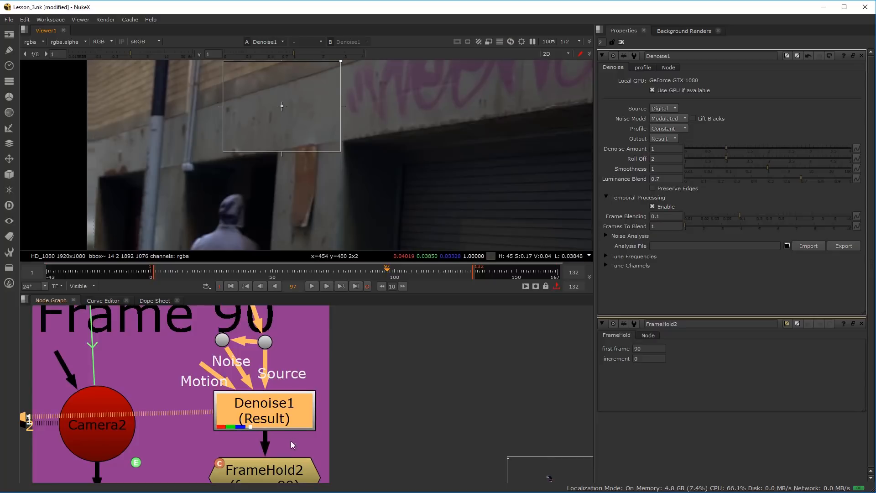
Compare the concrete wall inside the noise analysis region with Denoise1 repeatedly disabled and enabled
scroll(336, 162, down, 3)
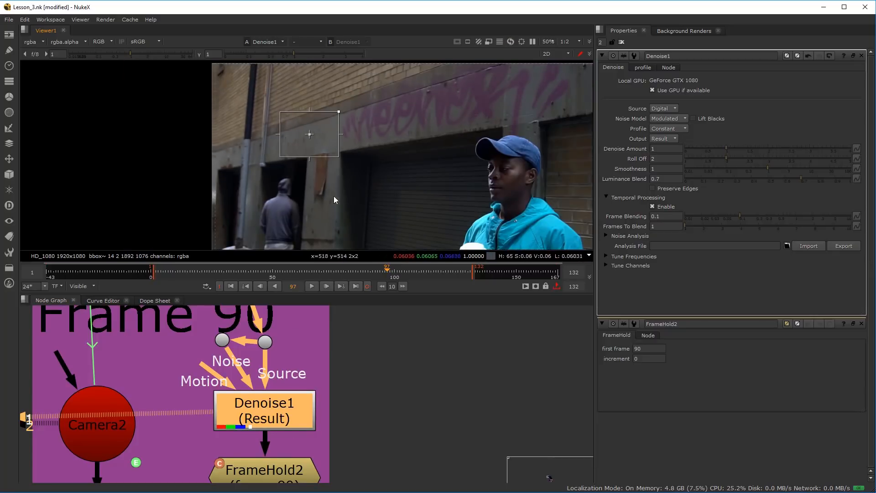
scroll(332, 345, down, 1)
scroll(273, 408, up, 1)
click(295, 340)
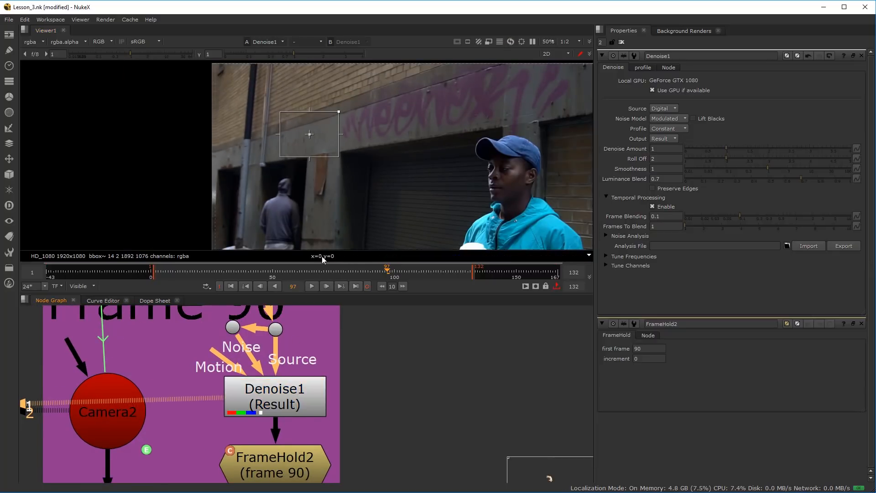
scroll(311, 138, up, 7)
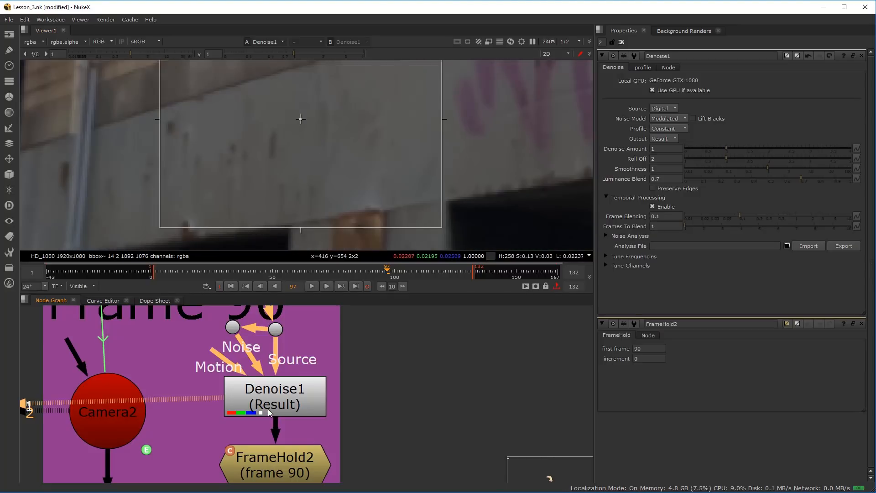
click(267, 409)
scroll(295, 155, up, 8)
key(d)
key(d)
key(d)
key(d)
key(d)
scroll(294, 155, down, 4)
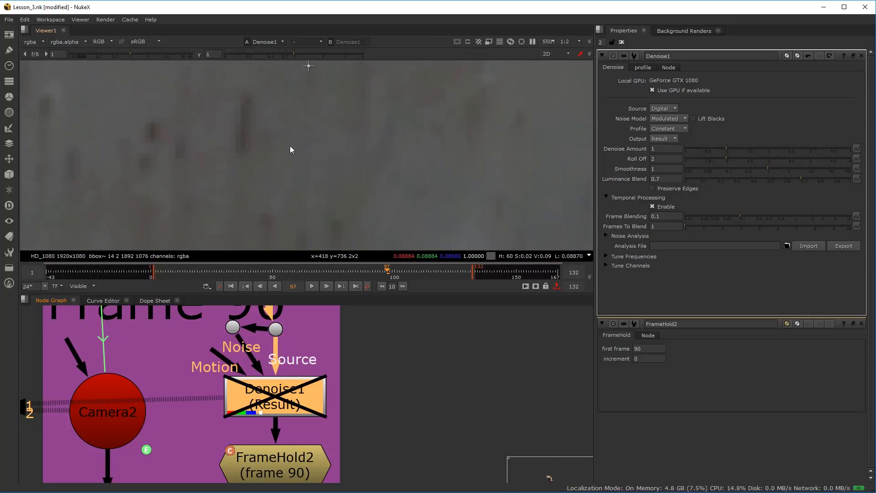
scroll(291, 146, down, 4)
key(d)
key(d)
key(d)
key(d)
key(d)
key(d)
key(d)
key(d)
key(d)
key(d)
key(d)
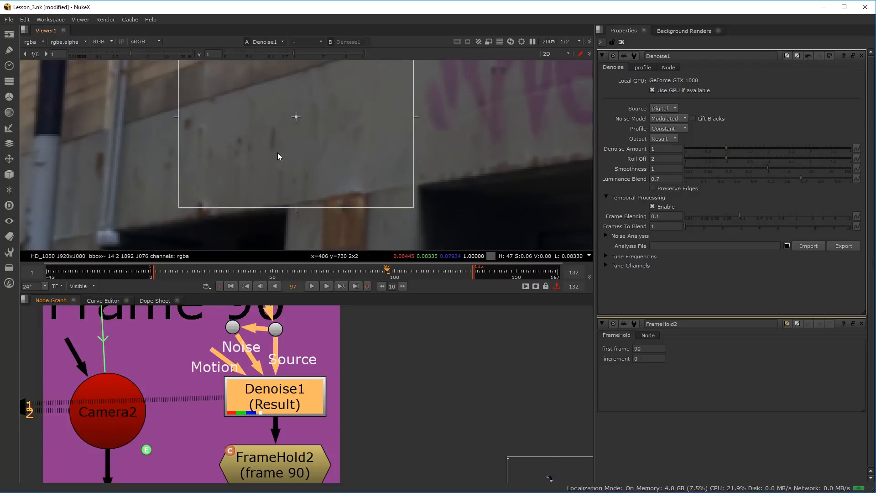
Examine the wall's fine grain at pixel level while switching Denoise1 off and on
scroll(204, 154, up, 2)
scroll(241, 146, up, 2)
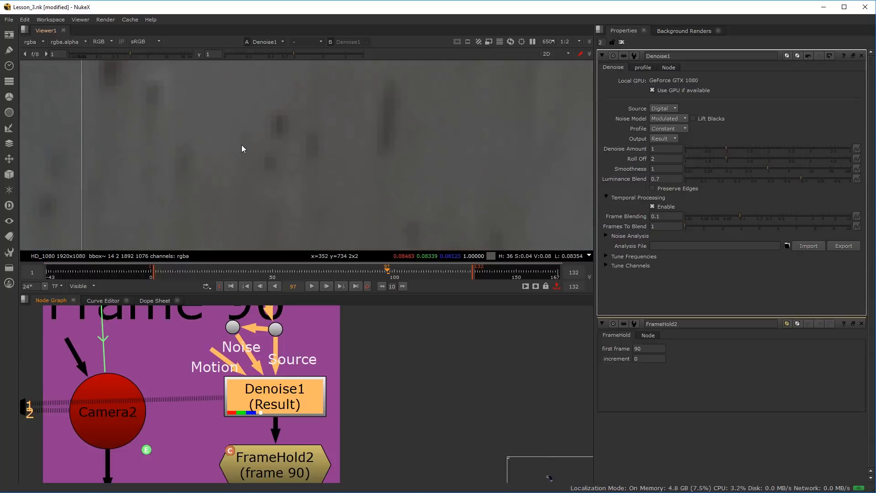
scroll(289, 133, up, 3)
key(d)
key(d)
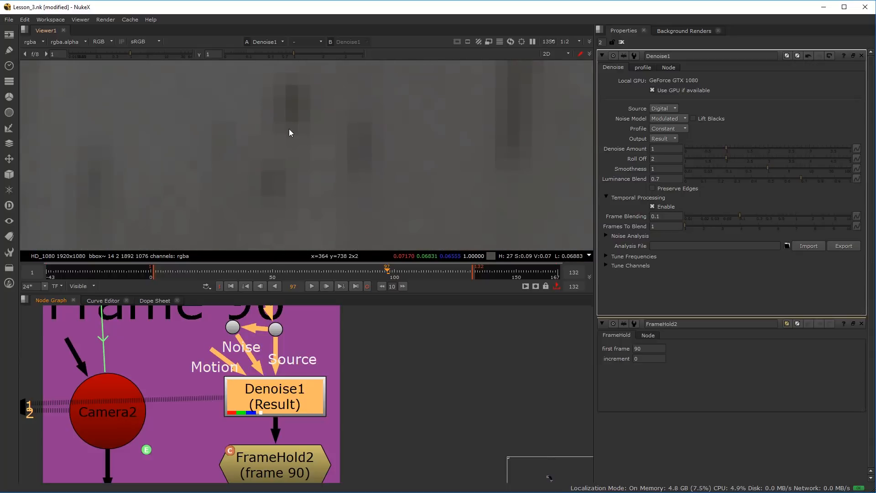
scroll(289, 133, down, 5)
key(d)
key(d)
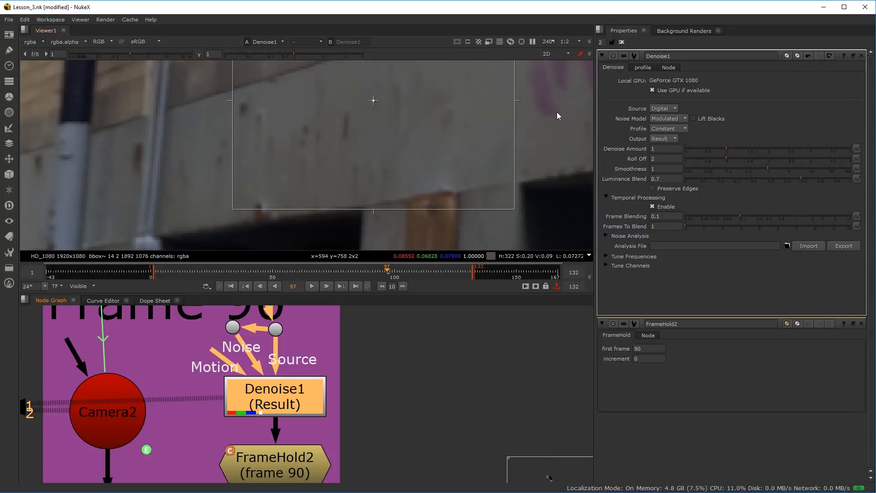
scroll(420, 155, down, 2)
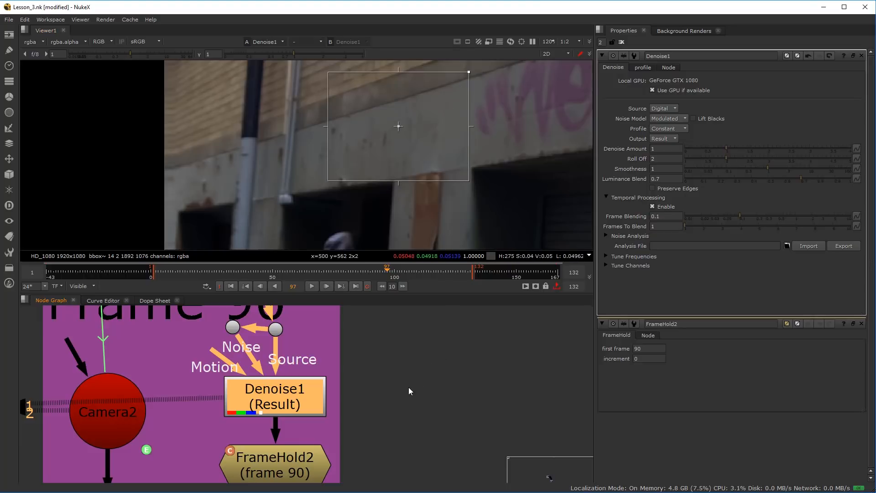
Nudge Denoise1 beneath the source dot and line up the Noise dot level with that dot
drag(262, 392, 270, 395)
click(237, 336)
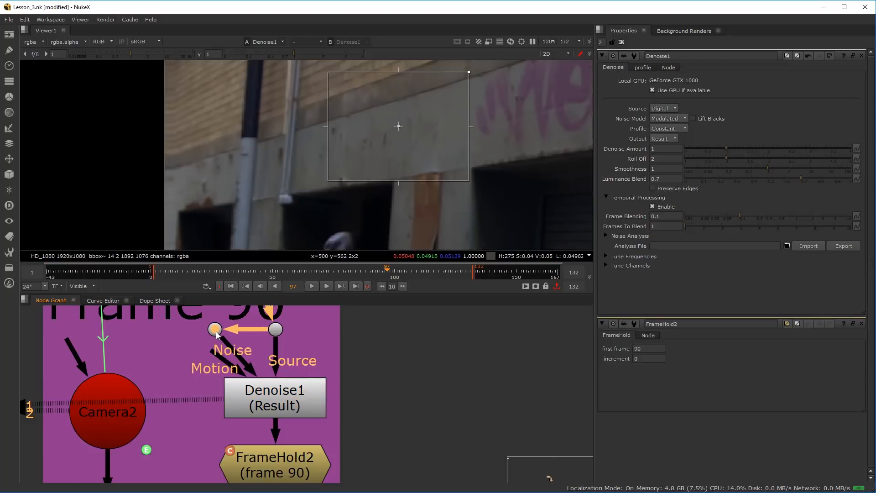
scroll(296, 363, down, 4)
drag(297, 372, 295, 343)
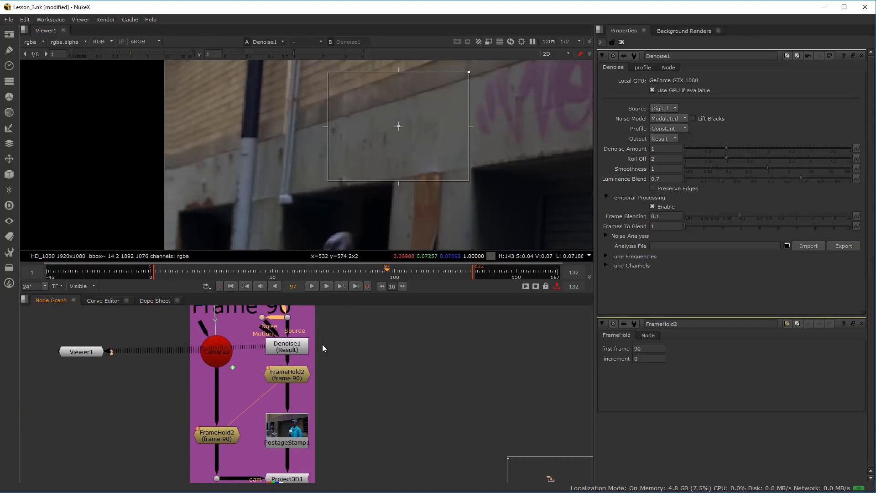
scroll(318, 338, up, 3)
drag(318, 337, 320, 381)
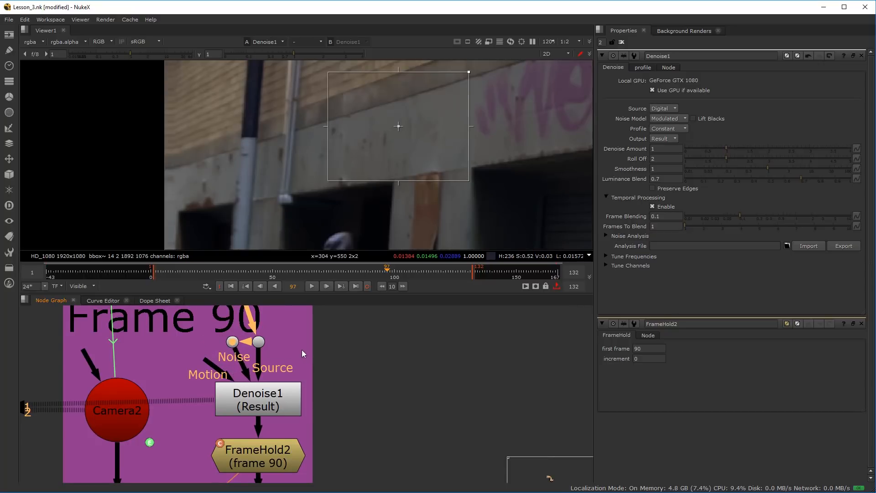
View the output of FrameHold2 below Denoise1, open its properties and inspect the held concrete wall up close
scroll(336, 372, down, 5)
scroll(316, 357, up, 3)
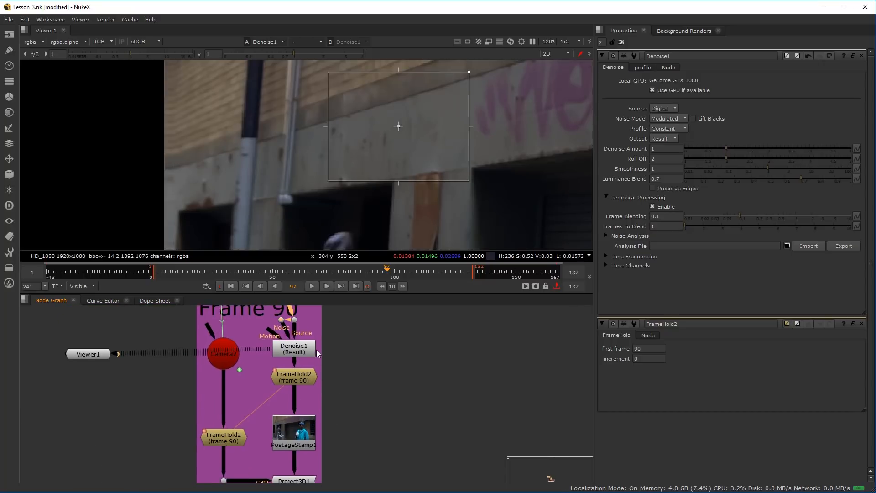
click(301, 349)
click(295, 393)
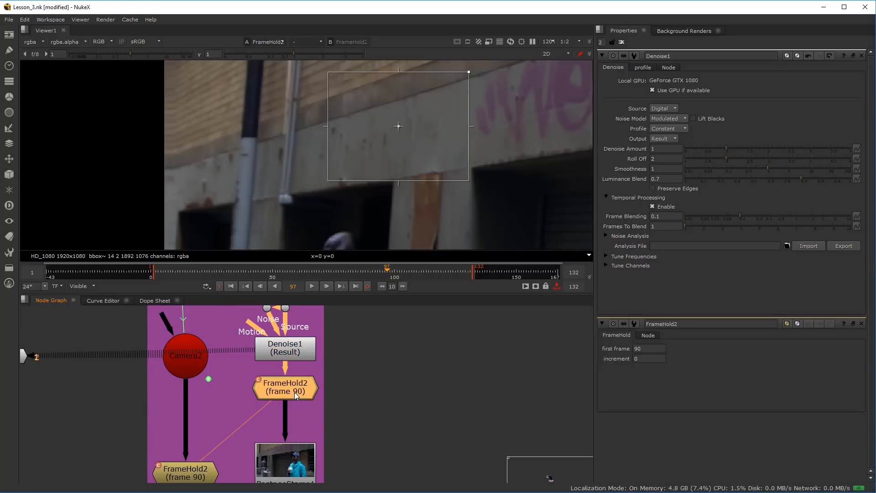
key(1)
double_click(290, 392)
scroll(388, 106, up, 4)
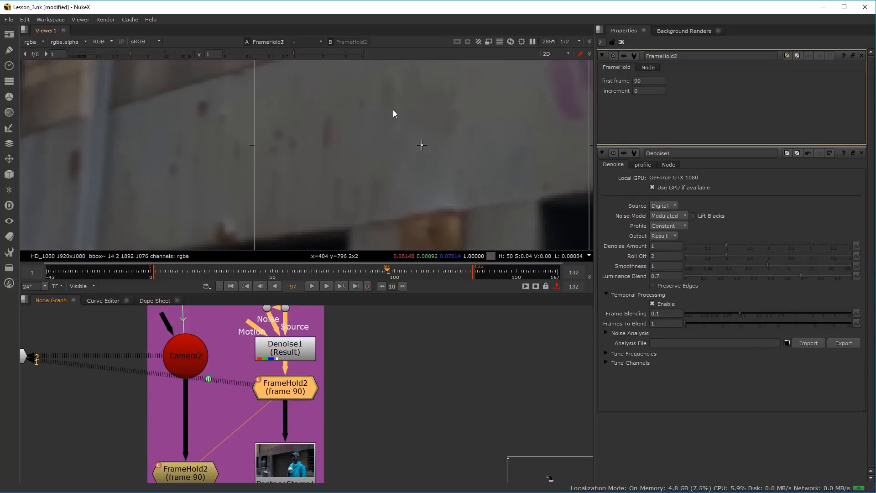
Delete PostageStamp1 from the image branch and move FrameHold2 closer beneath Denoise1
drag(288, 393, 289, 384)
scroll(319, 400, down, 4)
scroll(313, 435, up, 3)
drag(313, 435, 330, 384)
click(326, 404)
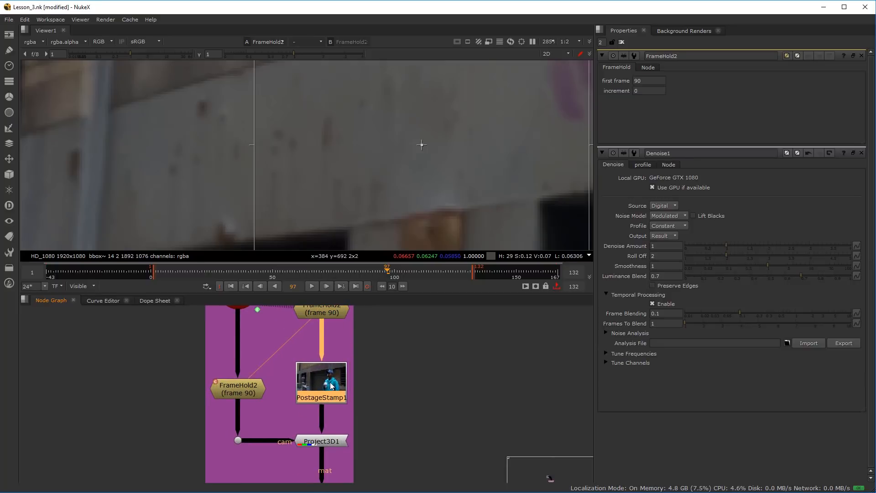
key(Delete)
scroll(326, 365, down, 2)
scroll(321, 363, up, 2)
drag(320, 362, 313, 384)
scroll(313, 385, up, 1)
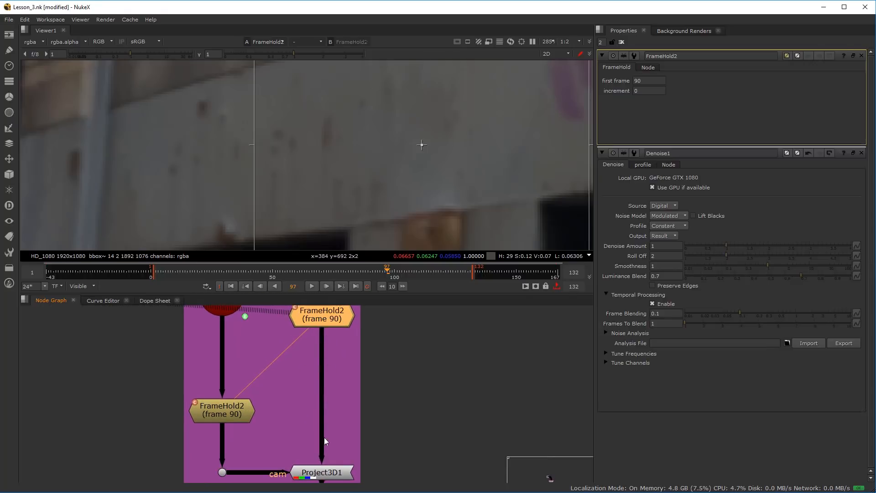
Insert a RotoPaint node between FrameHold2 and Project3D1 in the image branch
click(298, 380)
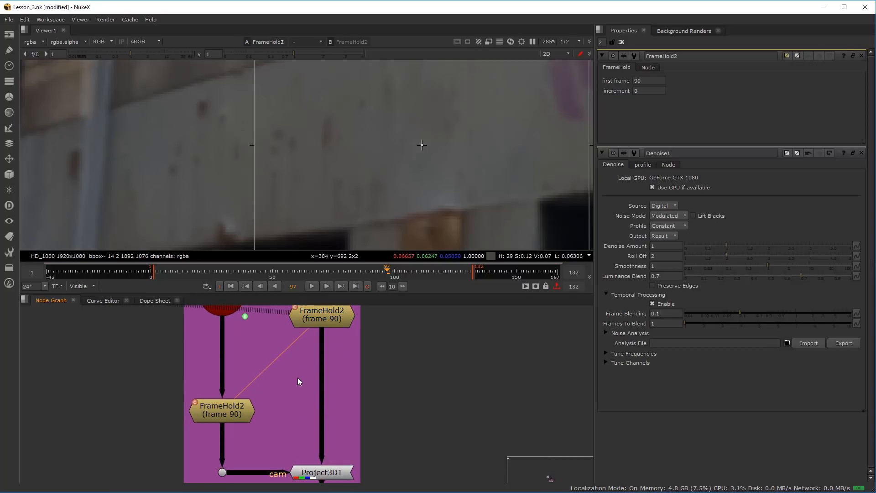
scroll(298, 374, down, 3)
key(Tab)
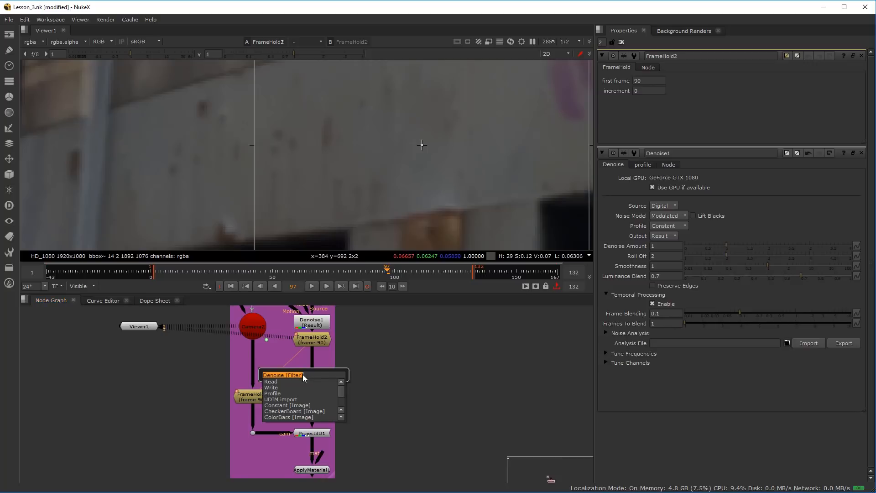
text(ro)
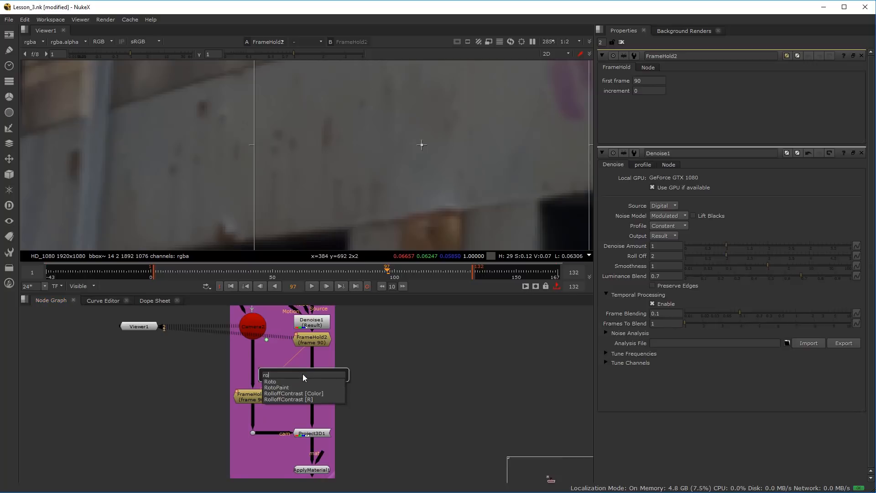
click(276, 388)
drag(301, 385, 316, 372)
View RotoPaint1's output around the hooded man and move Viewer1 beside the RotoPaint node
key(1)
drag(143, 326, 401, 366)
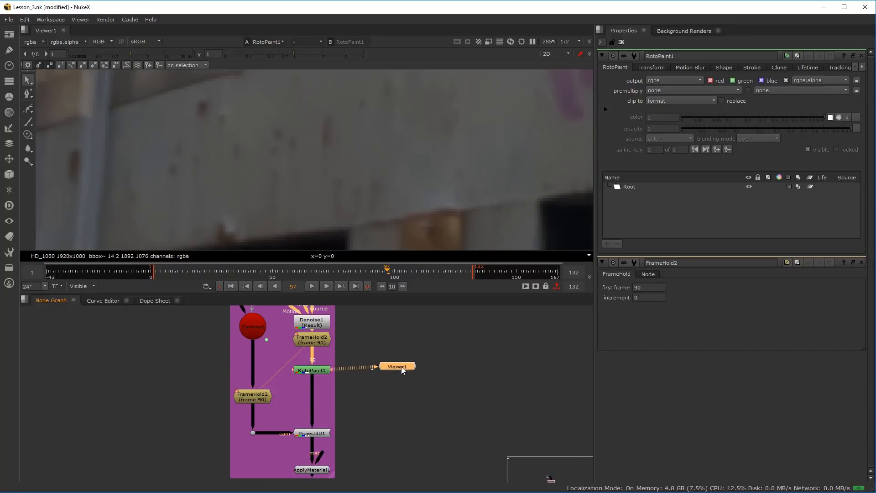
scroll(345, 162, down, 6)
scroll(326, 179, up, 5)
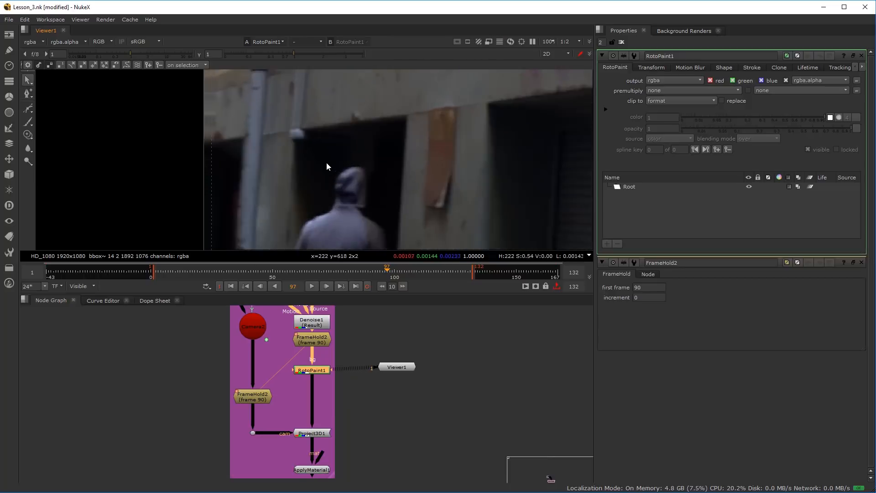
scroll(324, 166, up, 1)
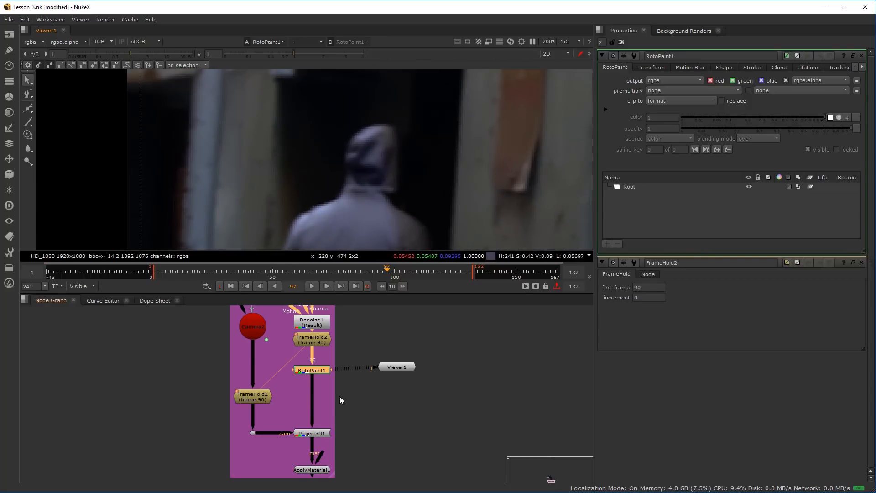
Select the Brush tool and enlarge its size to 44
right_click(32, 123)
click(64, 122)
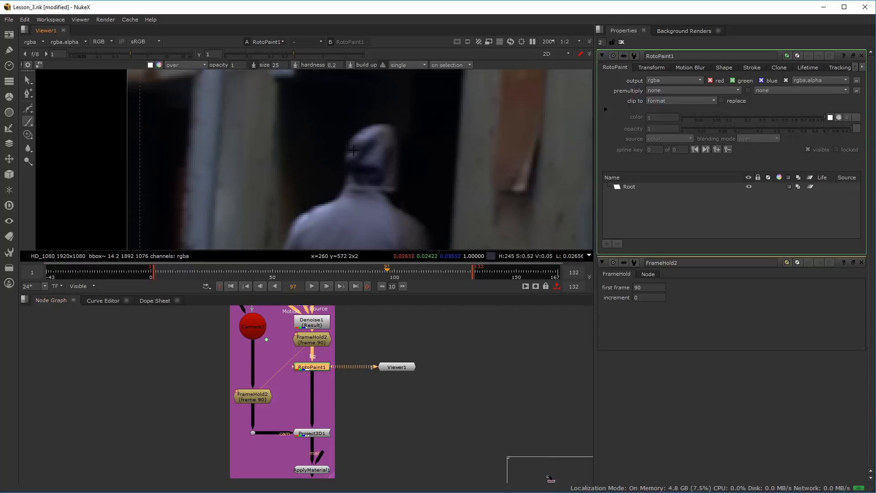
drag(323, 143, 325, 143)
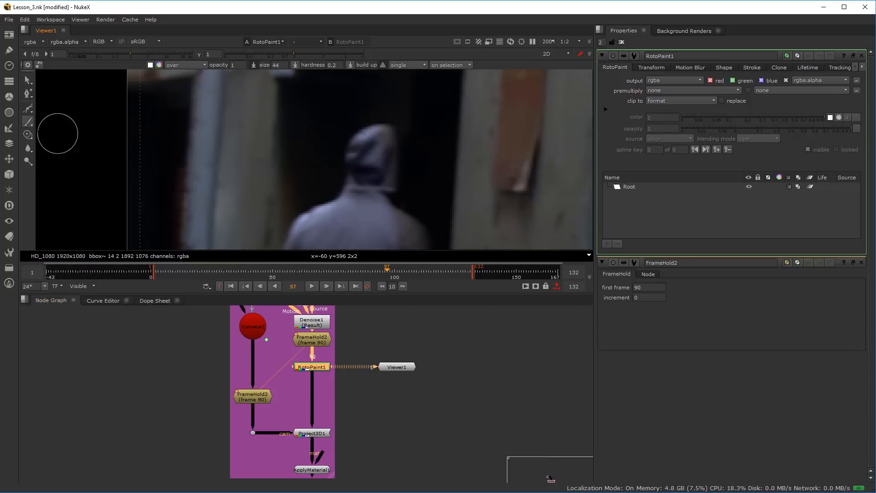
Review the RotoPaint tool choices in the Clone and Reveal, Brush and Eraser, and Blur, Sharpen and Smear groups
right_click(26, 136)
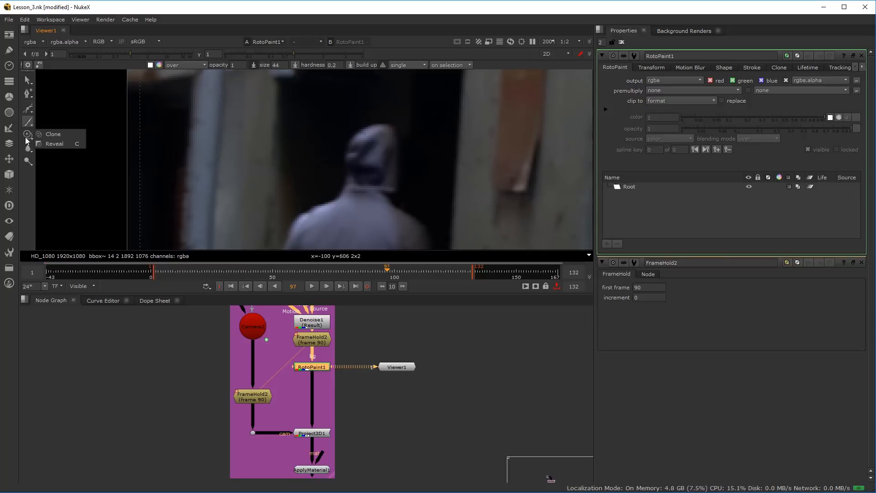
right_click(28, 121)
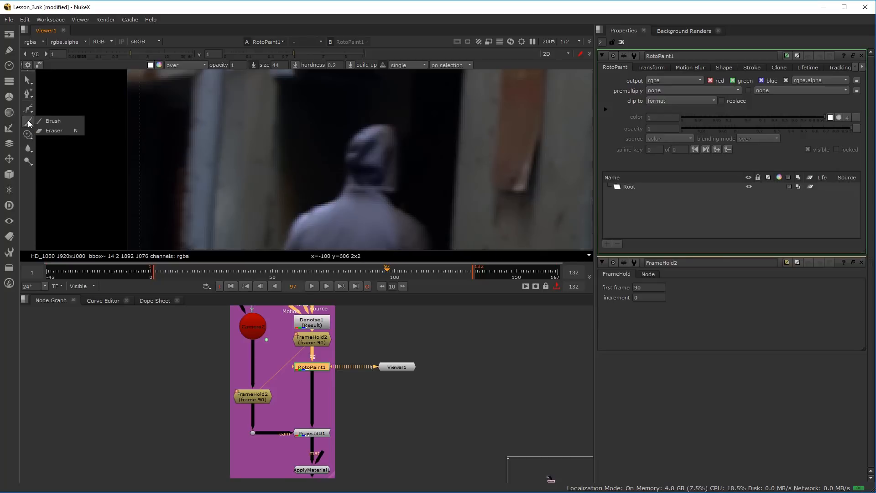
right_click(26, 140)
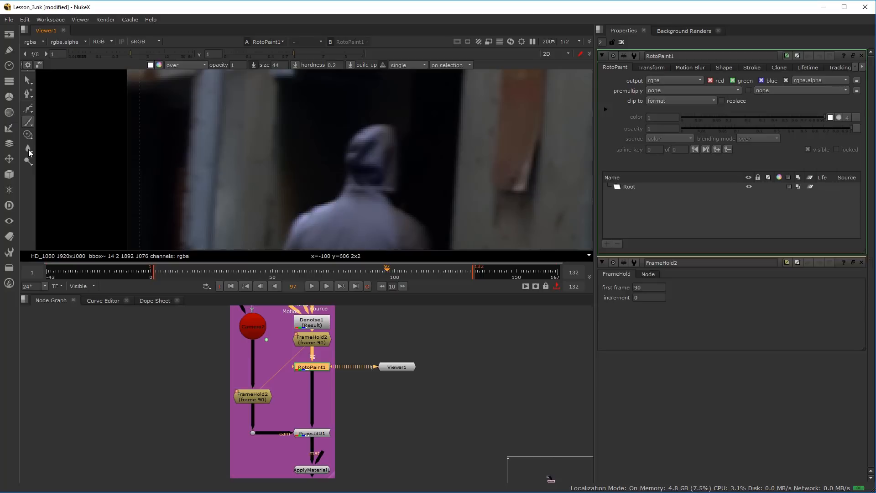
right_click(28, 150)
right_click(31, 153)
right_click(31, 147)
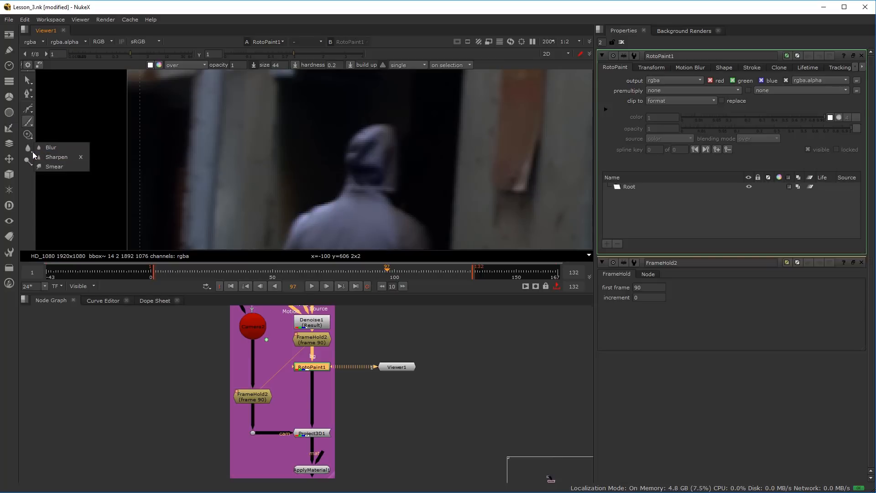
right_click(31, 149)
Choose the Clone tool, offset its source into the dark doorway beside the hooded man's head and enlarge the brush to about 33.8
right_click(29, 137)
click(61, 136)
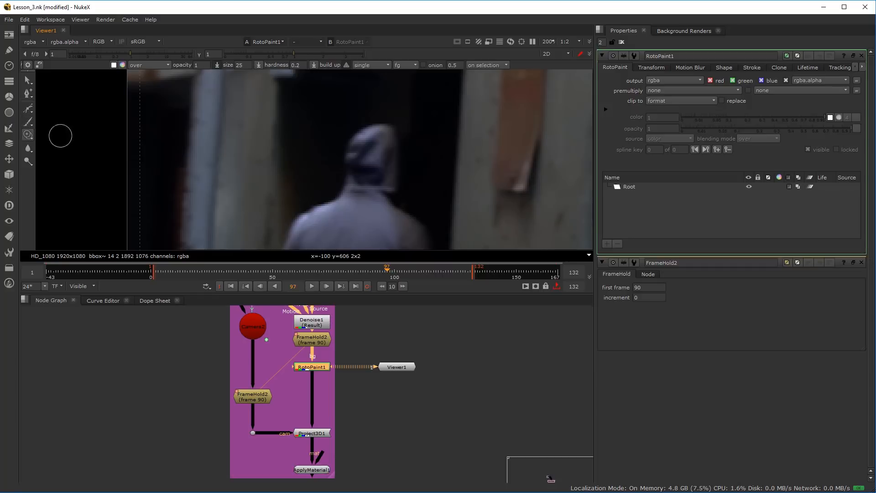
scroll(306, 176, up, 3)
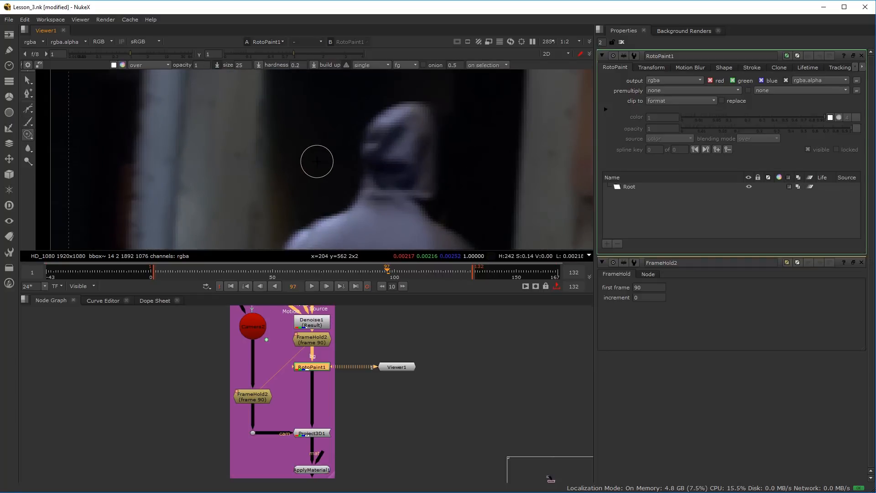
mouse_move(316, 161)
mouse_down()
mouse_move(368, 163)
mouse_move(329, 163)
mouse_move(341, 163)
mouse_up()
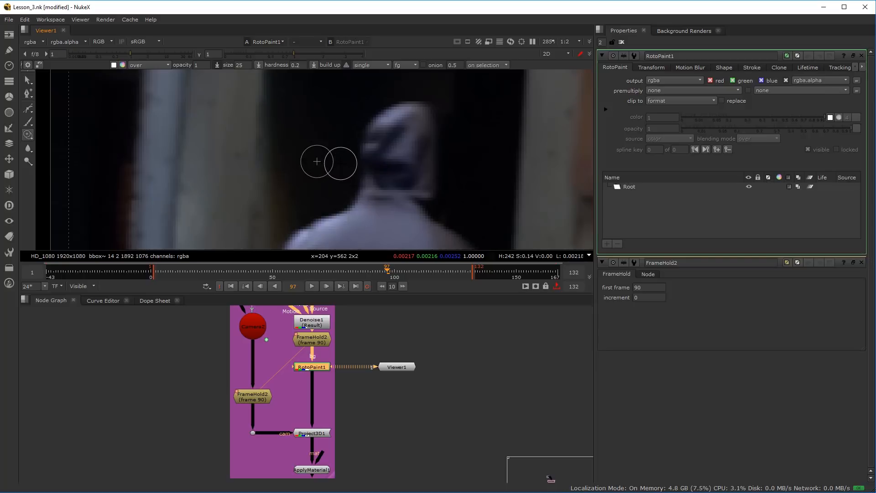
drag(339, 161, 317, 159)
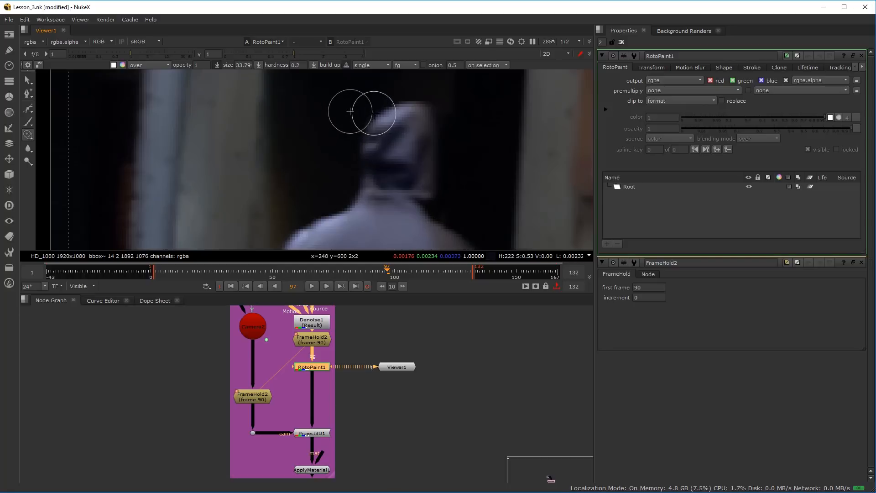
drag(431, 99, 402, 112)
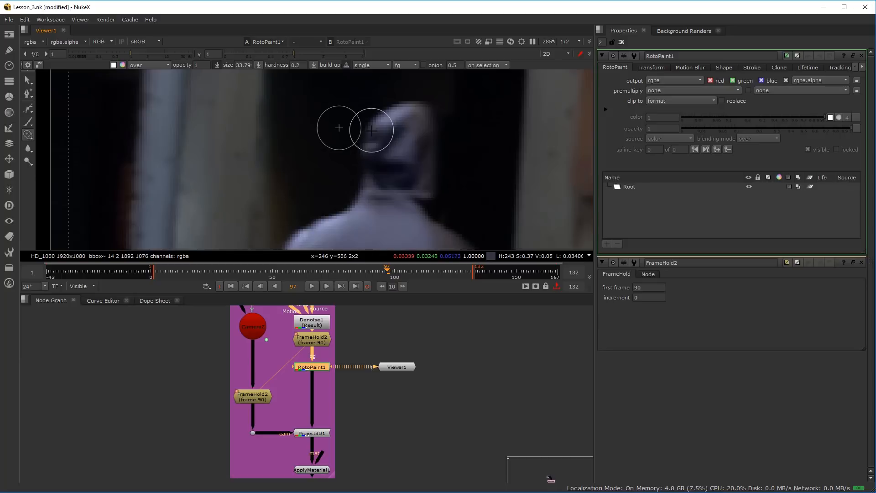
key(ctrl+z)
drag(387, 111, 374, 126)
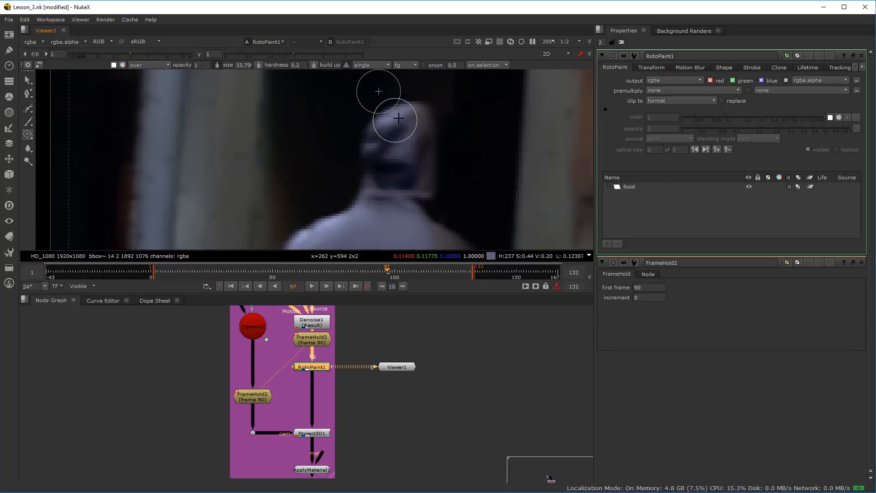
Set the Clone brush hardness to 0
scroll(343, 160, up, 3)
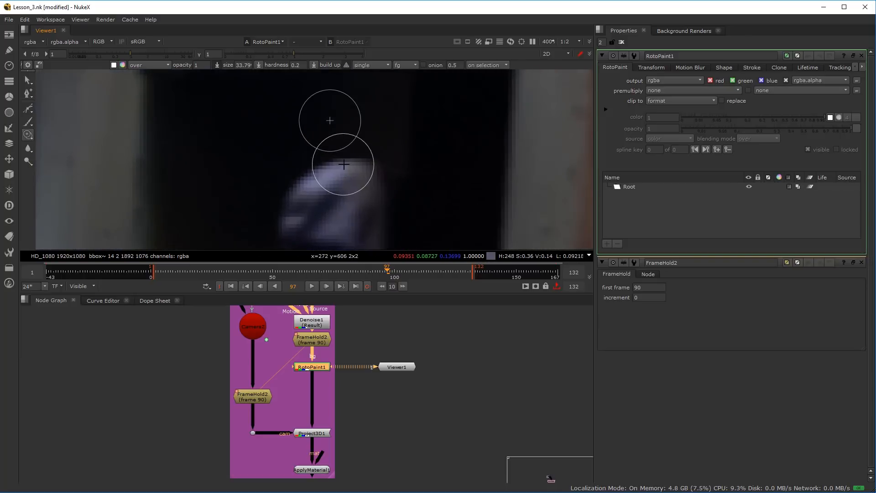
click(297, 65)
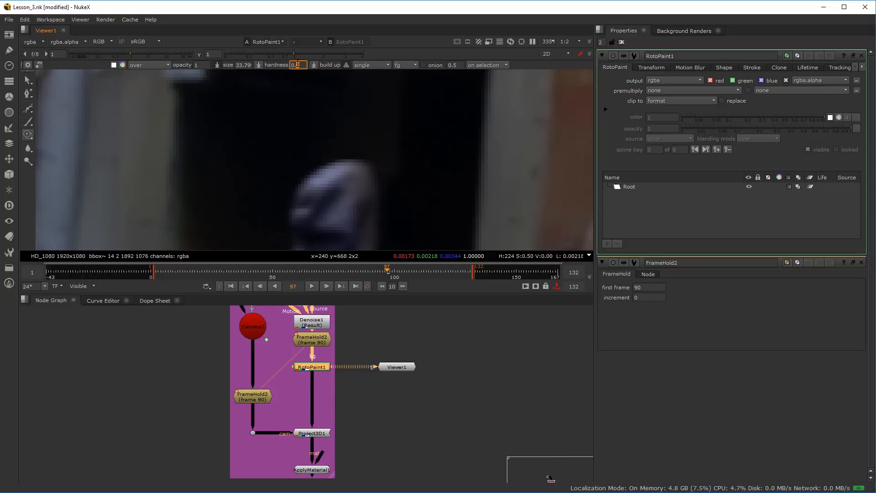
text(0.0)
key(Return)
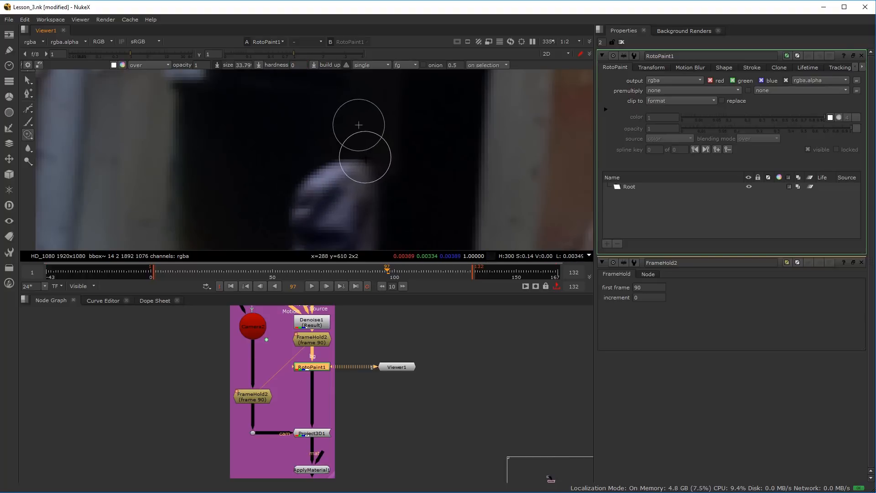
Clone the dark doorway over the upper edge of the man's hood and enlarge the brush to about 41.4
drag(364, 170, 364, 176)
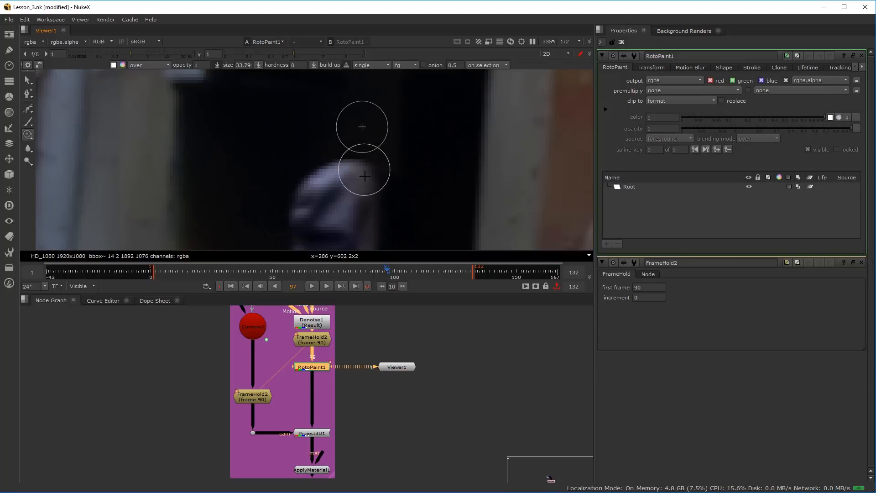
mouse_move(356, 178)
mouse_down()
mouse_move(365, 172)
mouse_move(333, 166)
mouse_move(351, 157)
mouse_move(374, 176)
mouse_move(311, 199)
mouse_move(244, 156)
mouse_up()
scroll(311, 200, down, 3)
drag(186, 166, 238, 144)
drag(262, 201, 224, 162)
scroll(224, 176, down, 3)
scroll(225, 159, up, 2)
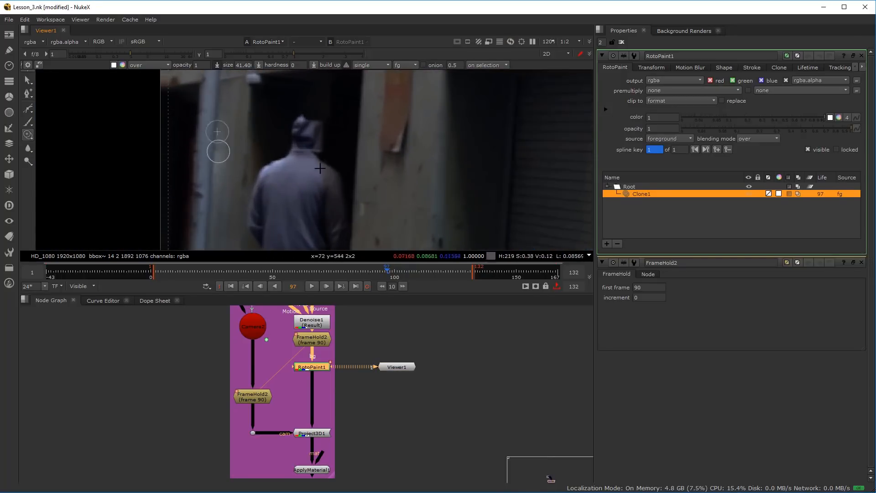
Clone the dark doorway over the man's left shoulder edge, neck and most of his hood, enlarging the brush to about 51.4
mouse_move(320, 163)
mouse_down()
mouse_move(348, 152)
mouse_move(357, 120)
mouse_up()
scroll(321, 200, down, 1)
scroll(312, 168, up, 2)
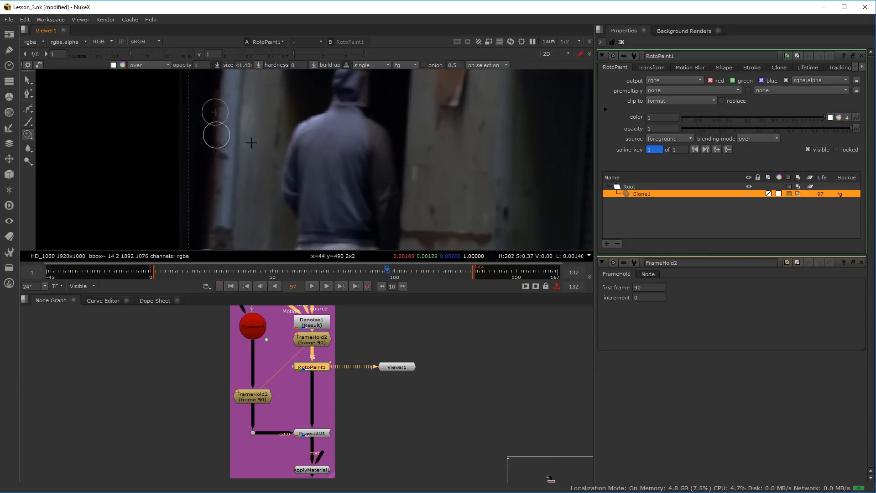
scroll(283, 181, down, 4)
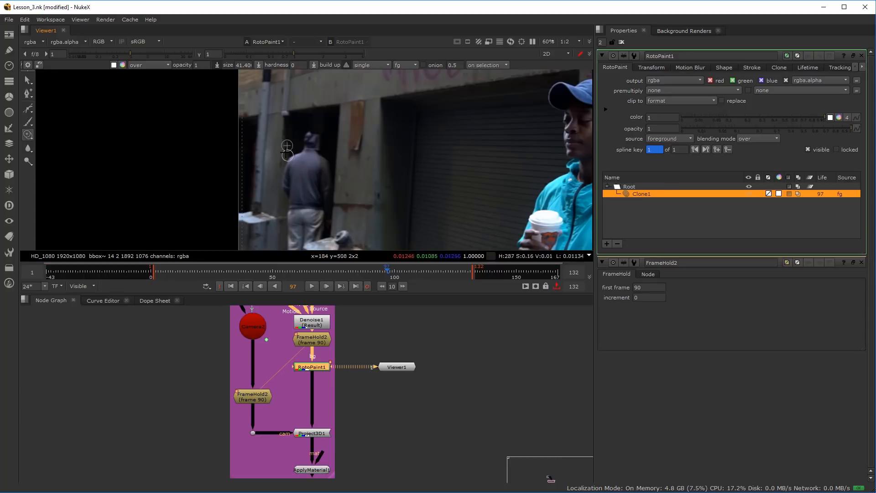
scroll(323, 210, up, 4)
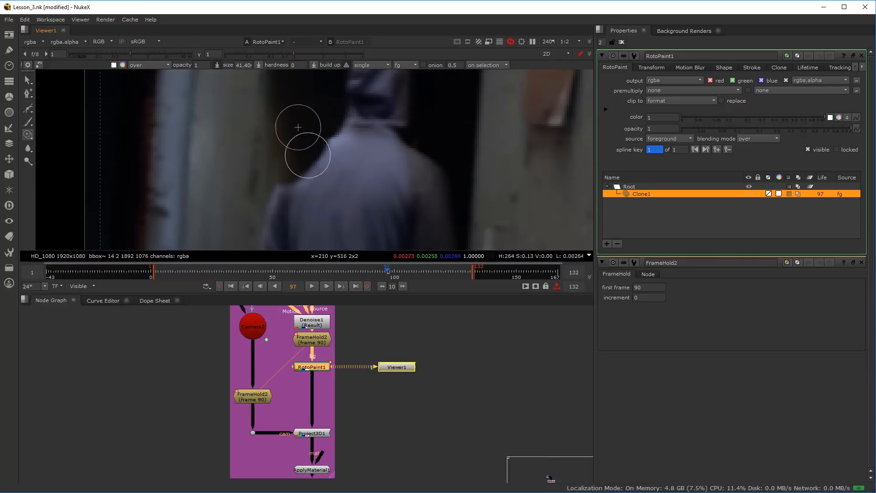
click(297, 144)
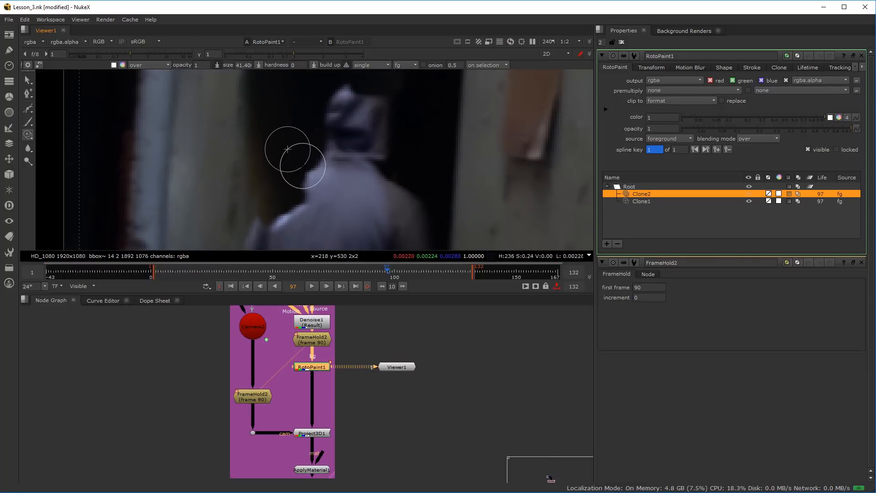
click(285, 143)
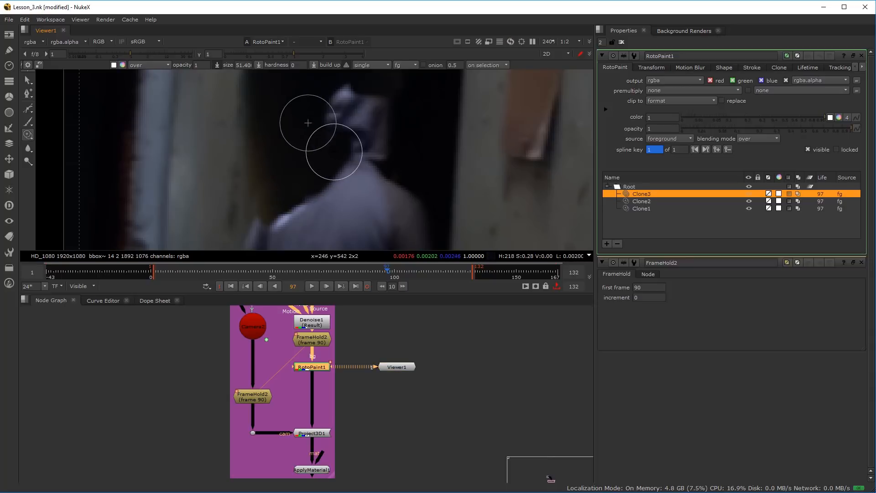
click(303, 135)
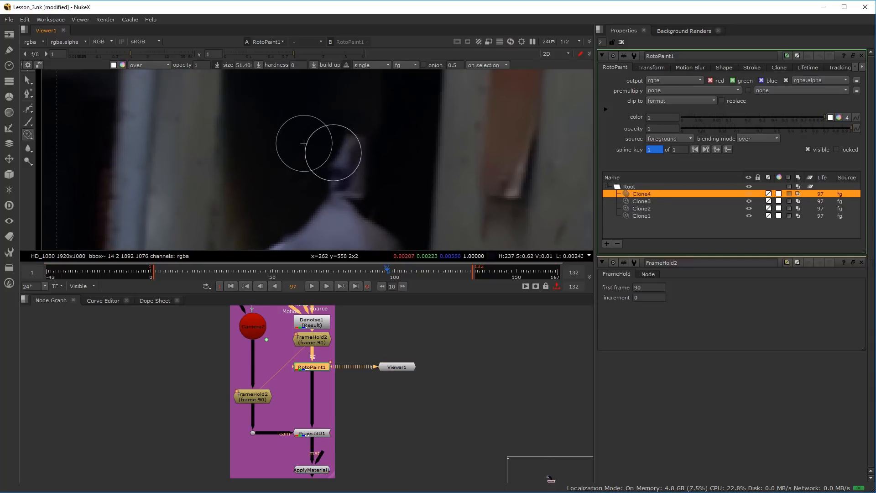
click(322, 150)
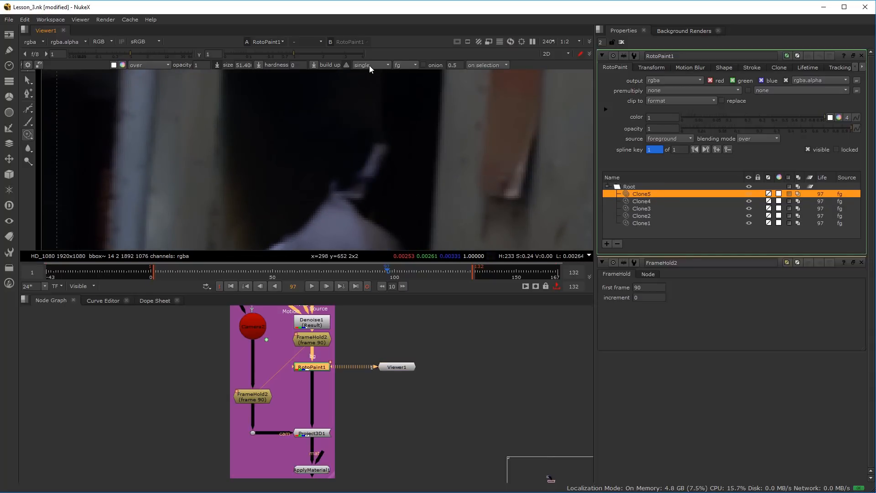
Set the stroke lifetime to all frames and clone the doorway over the remaining sliver of the man's head
click(369, 65)
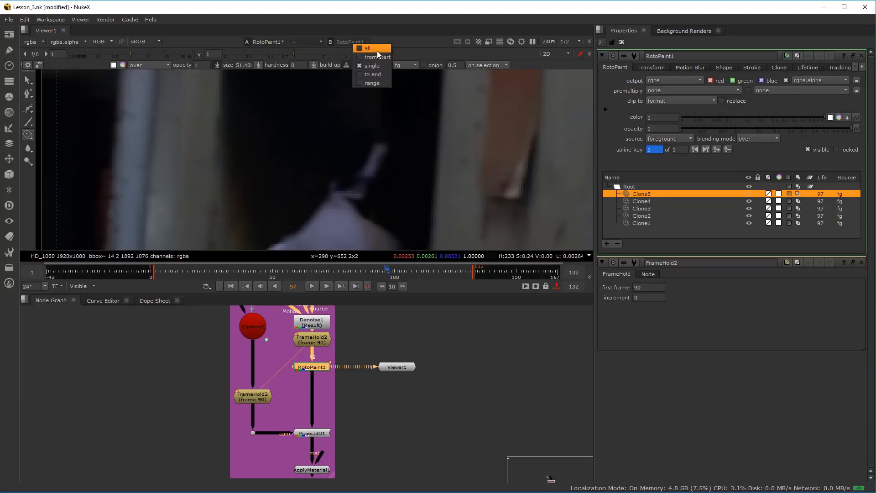
click(377, 49)
mouse_move(333, 189)
mouse_down()
mouse_move(348, 176)
mouse_move(333, 181)
mouse_move(347, 192)
mouse_move(345, 178)
mouse_move(372, 154)
mouse_move(364, 175)
mouse_move(383, 136)
mouse_up()
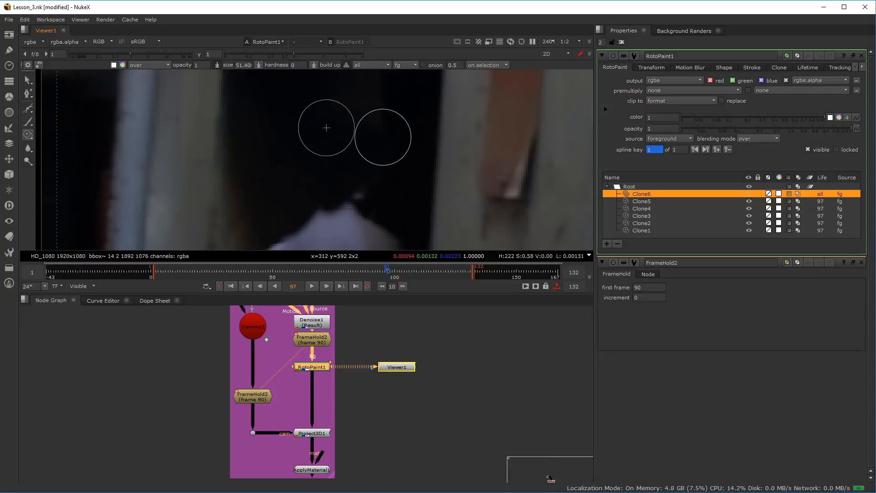
click(325, 142)
Clone the dark doorway over the man's neck, upper shoulders and outer right arm
mouse_move(297, 134)
mouse_down()
mouse_move(334, 180)
mouse_move(321, 212)
mouse_move(329, 202)
mouse_up()
drag(312, 232, 338, 143)
drag(316, 147, 368, 145)
mouse_move(368, 190)
mouse_down()
mouse_move(371, 167)
mouse_move(359, 160)
mouse_move(393, 138)
mouse_move(405, 164)
mouse_move(413, 146)
mouse_move(430, 152)
mouse_up()
mouse_move(433, 154)
mouse_down()
mouse_move(415, 158)
mouse_move(417, 190)
mouse_move(405, 171)
mouse_move(419, 187)
mouse_move(424, 178)
mouse_move(368, 184)
mouse_up()
drag(335, 158, 383, 182)
drag(382, 191, 344, 176)
mouse_move(357, 207)
mouse_down()
mouse_move(384, 210)
mouse_move(383, 164)
mouse_up()
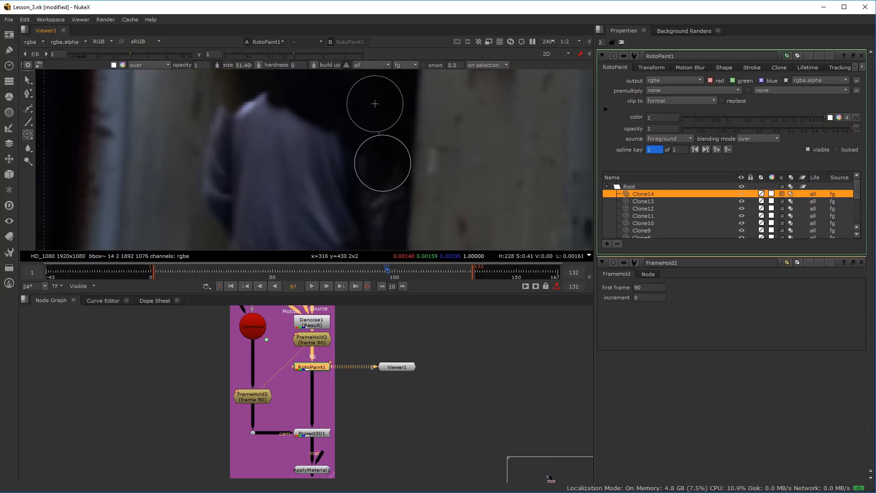
Extend the dark clone strokes diagonally across the man's shoulders and the right side of his back
drag(334, 135, 332, 121)
drag(331, 119, 353, 164)
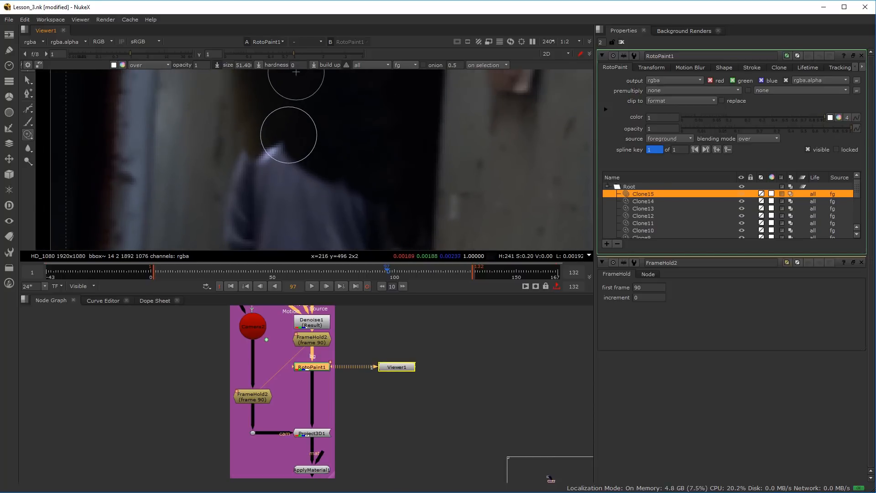
mouse_move(287, 144)
mouse_down()
mouse_move(359, 203)
mouse_move(312, 184)
mouse_move(342, 201)
mouse_move(340, 211)
mouse_move(325, 174)
mouse_move(344, 182)
mouse_move(332, 221)
mouse_move(330, 197)
mouse_up()
click(366, 209)
mouse_move(283, 159)
mouse_down()
mouse_move(306, 219)
mouse_move(282, 219)
mouse_move(296, 168)
mouse_move(270, 126)
mouse_move(298, 160)
mouse_move(281, 142)
mouse_move(291, 161)
mouse_move(299, 129)
mouse_up()
scroll(289, 215, down, 3)
scroll(275, 204, up, 1)
Clone the pavement over the man's shoes at the frame's lower edge with the brush enlarged to about 66.9
drag(274, 204, 307, 123)
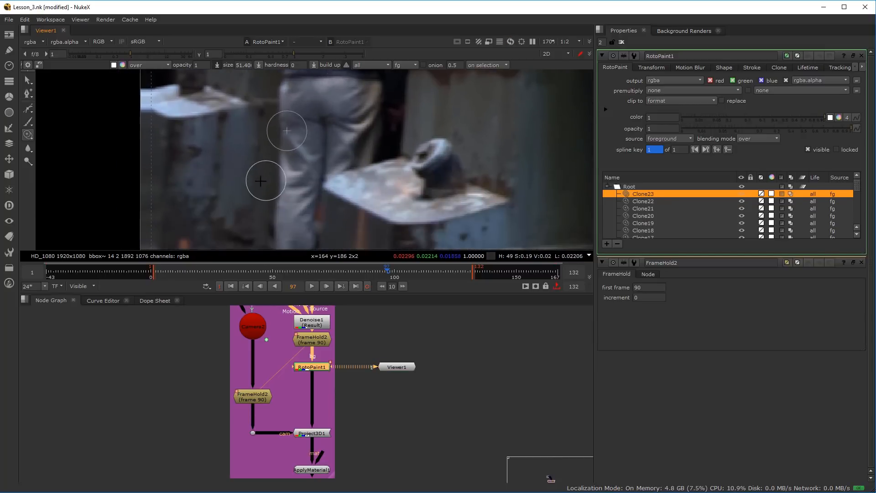
drag(249, 229, 274, 111)
scroll(258, 196, up, 1)
drag(243, 204, 332, 155)
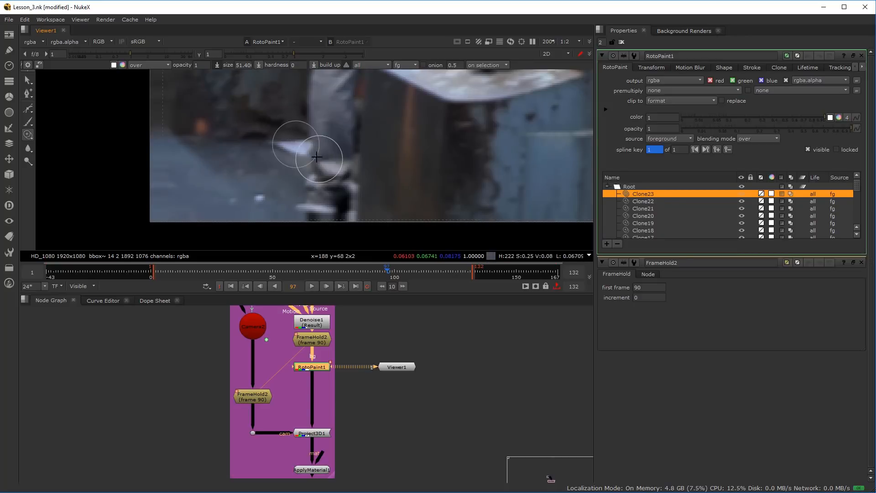
drag(310, 182, 304, 180)
drag(304, 180, 295, 184)
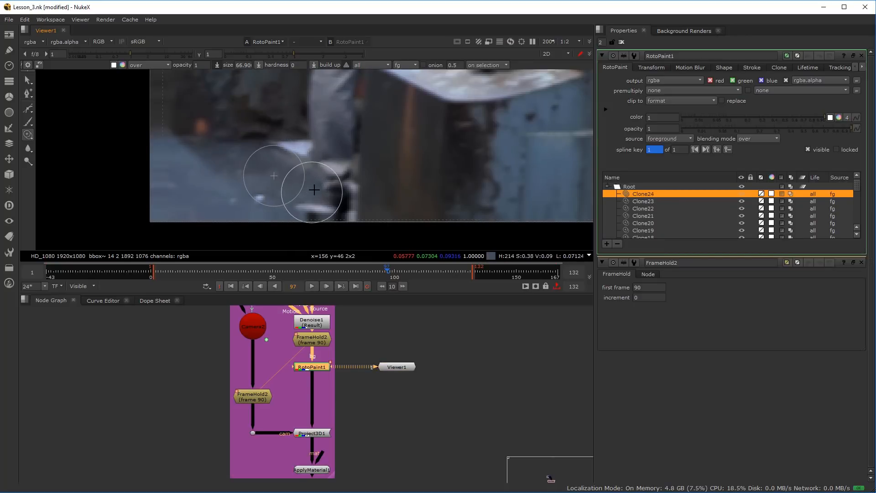
mouse_move(317, 192)
mouse_down()
mouse_move(288, 203)
mouse_move(259, 198)
mouse_move(279, 193)
mouse_move(310, 207)
mouse_move(330, 203)
mouse_move(335, 212)
mouse_move(342, 190)
mouse_move(336, 198)
mouse_move(351, 213)
mouse_move(350, 204)
mouse_move(369, 210)
mouse_move(352, 194)
mouse_move(338, 196)
mouse_move(351, 193)
mouse_move(354, 215)
mouse_move(373, 189)
mouse_move(324, 207)
mouse_move(397, 206)
mouse_move(370, 200)
mouse_move(424, 211)
mouse_move(331, 228)
mouse_move(293, 221)
mouse_move(257, 244)
mouse_up()
scroll(383, 208, down, 3)
scroll(289, 228, up, 2)
Reduce the brush to about 43.9 and clone the dark interior over the doorway's upper right corner
scroll(265, 226, down, 3)
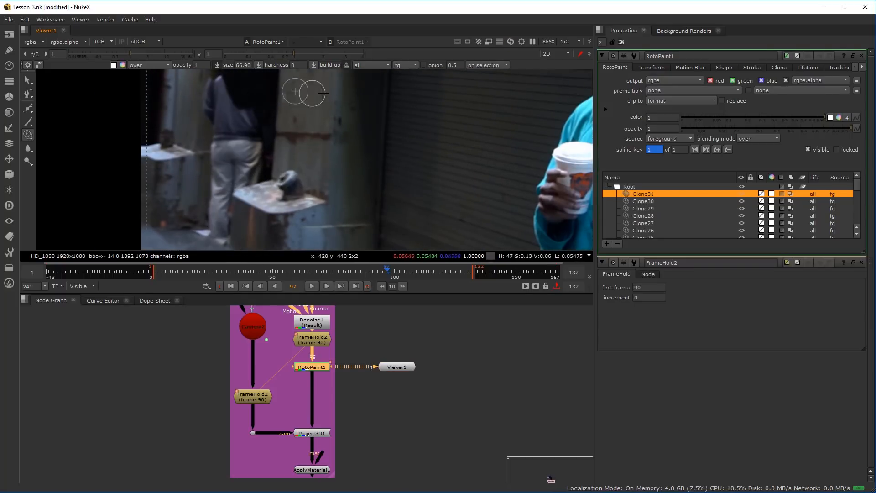
scroll(283, 206, up, 5)
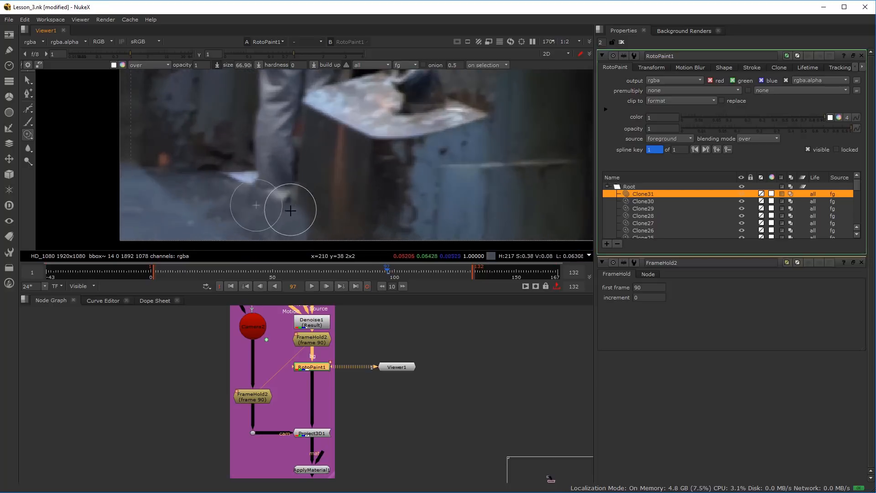
scroll(320, 226, down, 4)
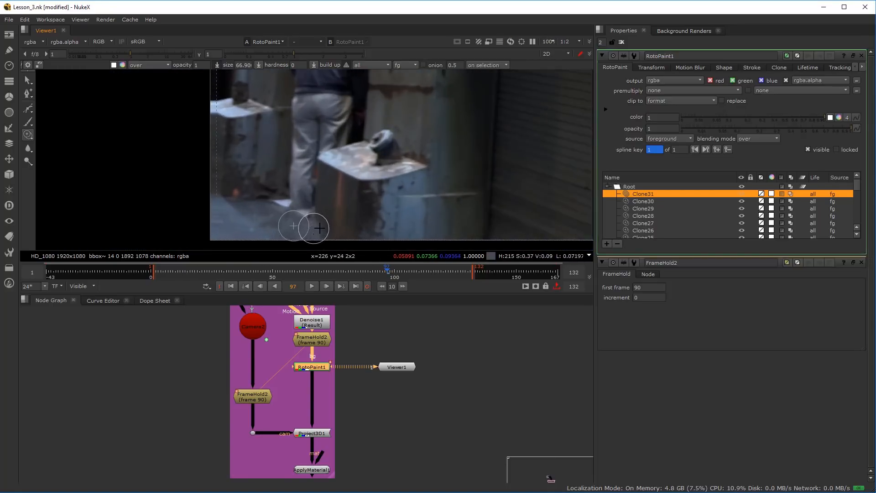
scroll(340, 240, up, 3)
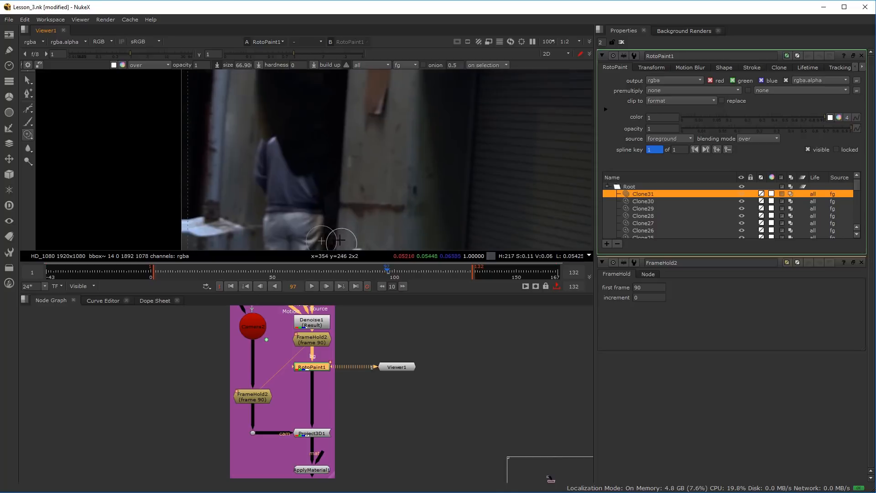
drag(350, 141, 345, 244)
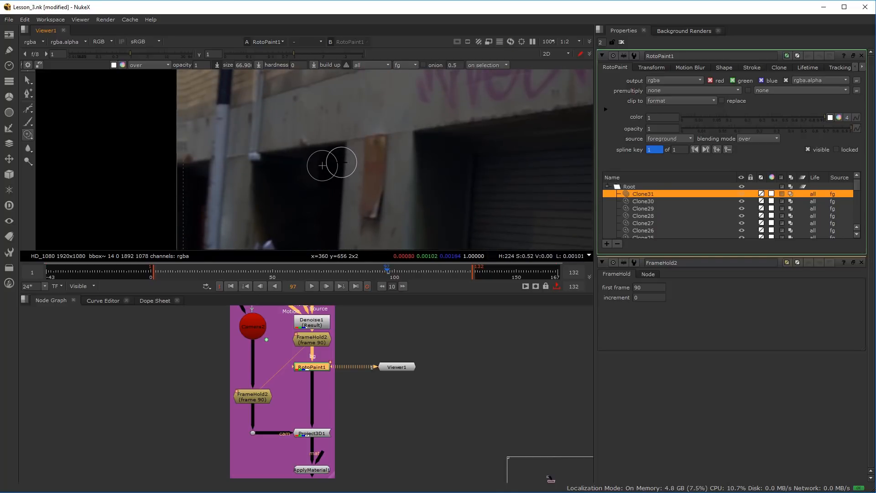
scroll(353, 155, up, 5)
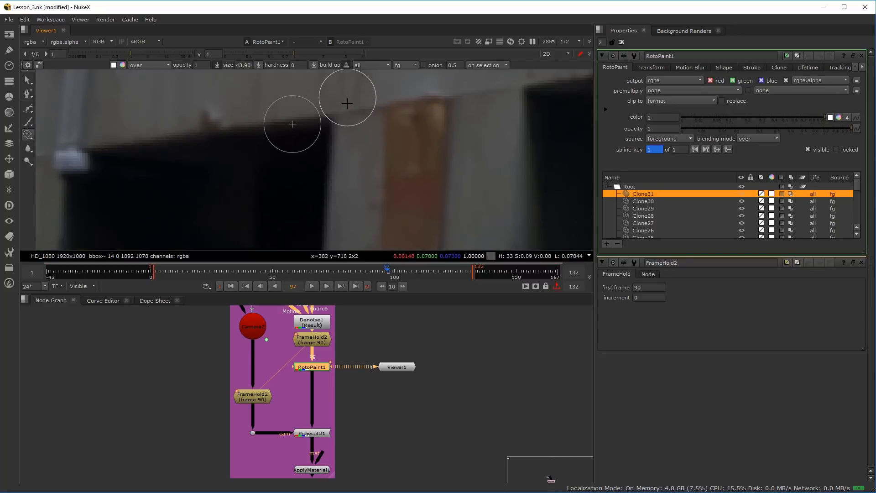
drag(341, 118, 351, 117)
mouse_move(288, 129)
mouse_down()
mouse_move(279, 131)
mouse_move(291, 143)
mouse_up()
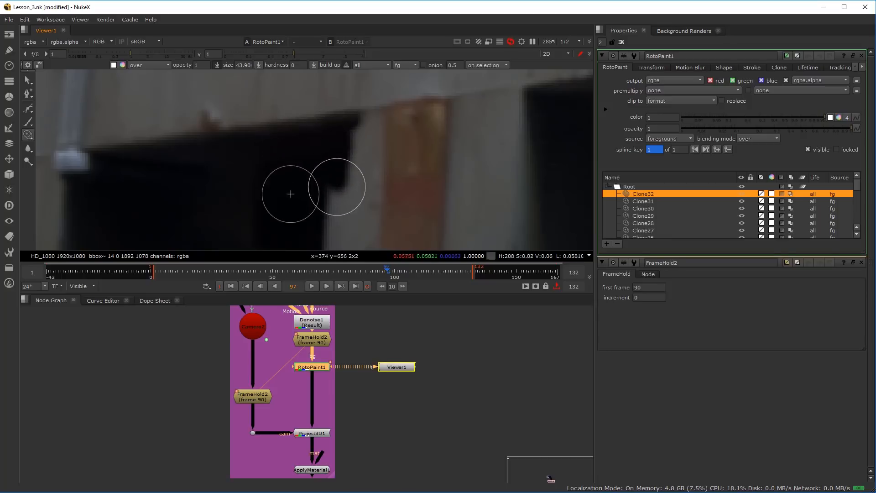
Extend the dark clone down the doorway's right edge to the rusty stripe, enlarging the brush to about 54.9
drag(335, 196, 333, 214)
drag(333, 216, 329, 149)
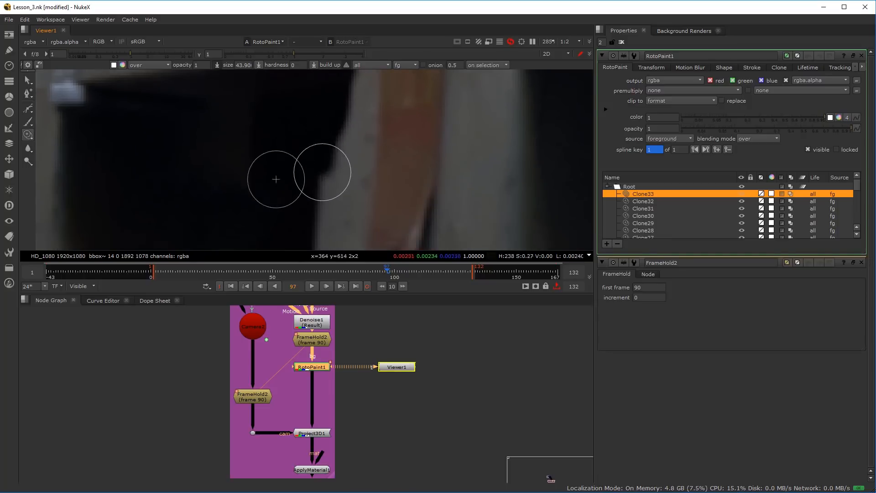
drag(280, 161, 278, 142)
mouse_move(331, 200)
mouse_down()
mouse_move(319, 223)
mouse_move(306, 176)
mouse_move(274, 132)
mouse_up()
mouse_move(313, 175)
mouse_down()
mouse_move(319, 229)
mouse_move(308, 129)
mouse_move(319, 185)
mouse_move(317, 112)
mouse_up()
scroll(315, 207, down, 3)
mouse_move(285, 77)
mouse_down()
mouse_move(272, 101)
mouse_move(303, 146)
mouse_move(274, 97)
mouse_up()
drag(282, 139, 294, 178)
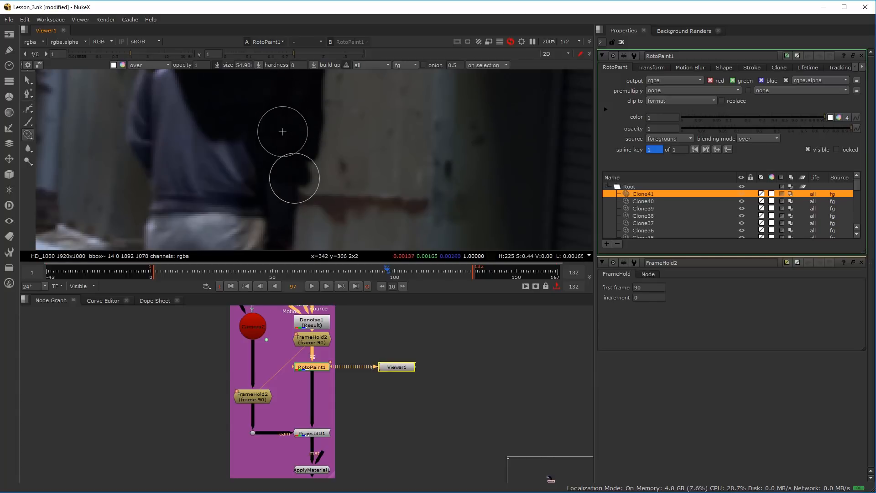
Enlarge the brush to about 85.9 and clone darkness between the man's right hip and the rusty stripe
mouse_move(287, 142)
mouse_down()
mouse_move(271, 130)
mouse_move(264, 141)
mouse_move(219, 149)
mouse_up()
mouse_move(256, 208)
mouse_down()
mouse_move(244, 154)
mouse_move(263, 163)
mouse_move(274, 190)
mouse_up()
mouse_move(312, 236)
mouse_down()
mouse_move(323, 119)
mouse_move(287, 219)
mouse_up()
drag(274, 166, 275, 205)
mouse_move(268, 88)
mouse_down()
mouse_move(332, 143)
mouse_move(240, 132)
mouse_up()
mouse_move(240, 132)
mouse_down()
mouse_move(240, 142)
mouse_move(278, 137)
mouse_up()
drag(256, 181, 276, 195)
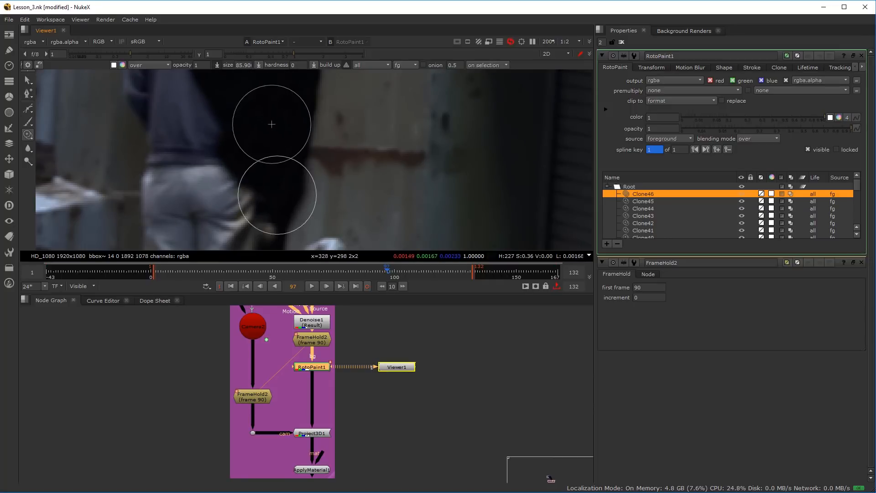
Clone the dark doorway over the right edge of the man's trousers and down to the metal tabletop
mouse_move(262, 102)
mouse_down()
mouse_move(279, 182)
mouse_move(293, 187)
mouse_move(287, 176)
mouse_up()
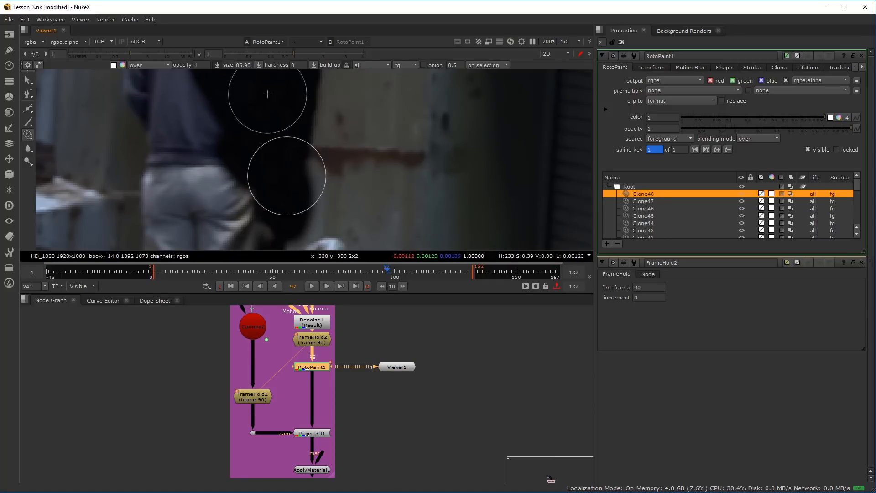
drag(223, 109, 224, 137)
mouse_move(299, 114)
mouse_down()
mouse_move(272, 172)
mouse_move(272, 148)
mouse_up()
scroll(250, 198, down, 2)
scroll(272, 148, up, 2)
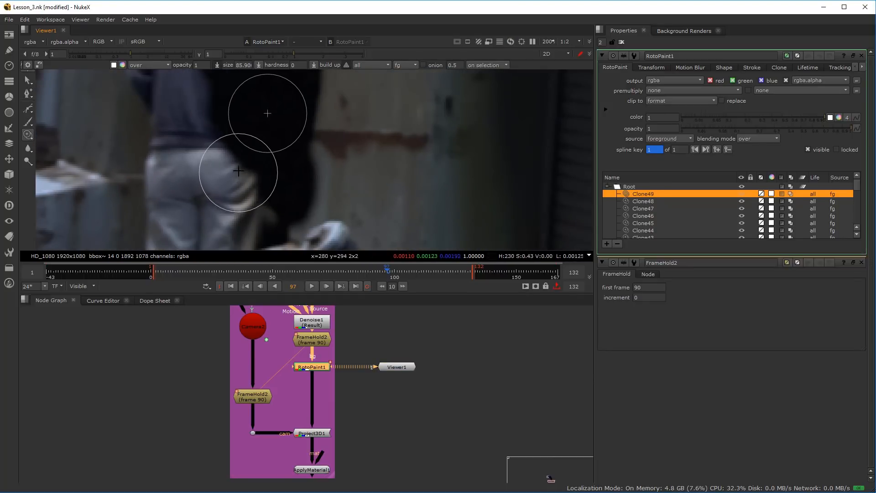
drag(265, 108, 267, 107)
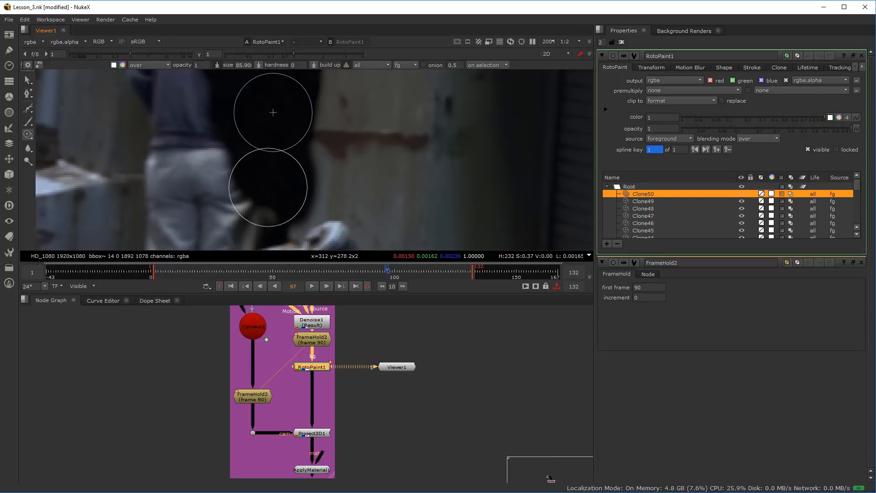
mouse_move(267, 205)
mouse_down()
mouse_move(275, 214)
mouse_move(276, 168)
mouse_move(301, 192)
mouse_move(288, 186)
mouse_up()
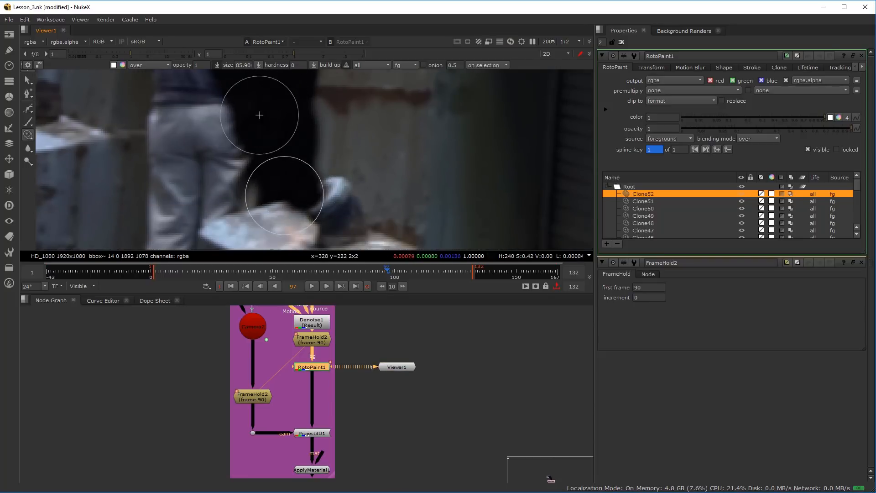
Clone the dark doorway further over the right side of the man's trousers above the metal tabletop
scroll(290, 185, down, 3)
scroll(299, 182, up, 2)
mouse_move(284, 108)
mouse_down()
mouse_move(266, 178)
mouse_move(273, 147)
mouse_up()
scroll(276, 146, down, 2)
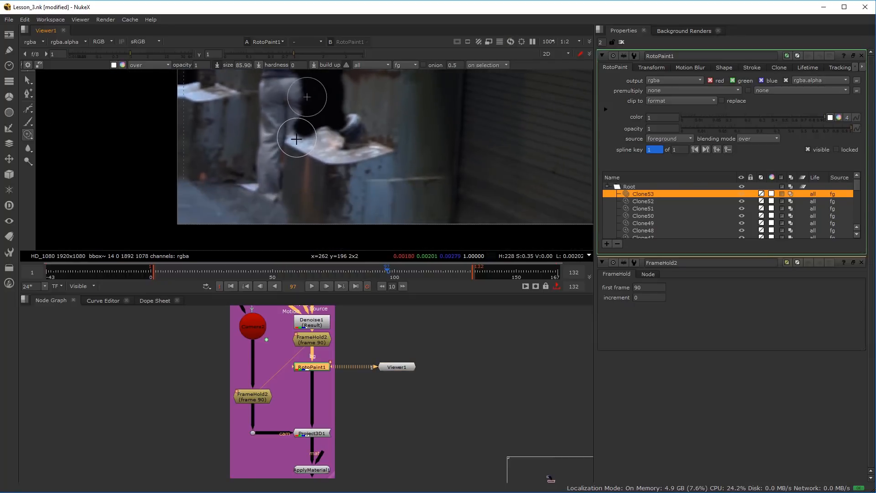
Clone the grey corrugated wall over the man's lower legs beside the metal tabletop
scroll(231, 226, up, 2)
mouse_move(233, 229)
mouse_down()
mouse_move(257, 168)
mouse_move(231, 178)
mouse_move(237, 183)
mouse_move(298, 101)
mouse_up()
mouse_move(297, 99)
mouse_down()
mouse_move(288, 178)
mouse_move(296, 203)
mouse_up()
drag(286, 117, 288, 153)
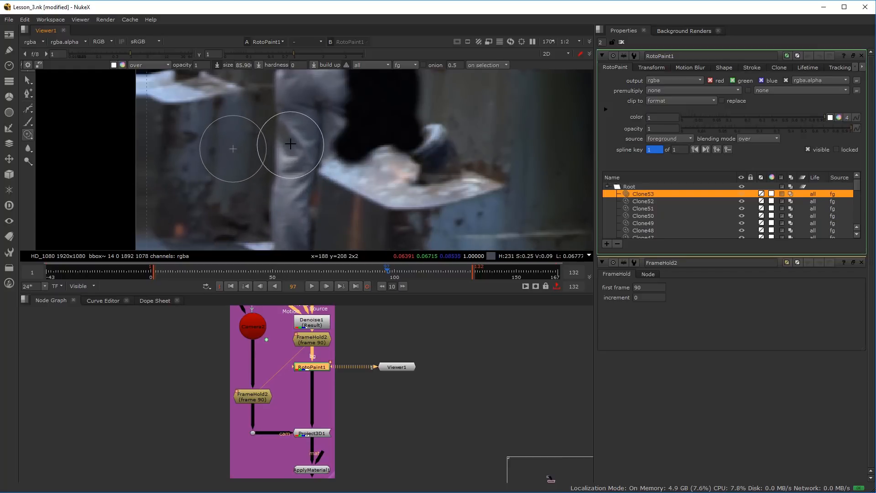
drag(294, 141, 286, 145)
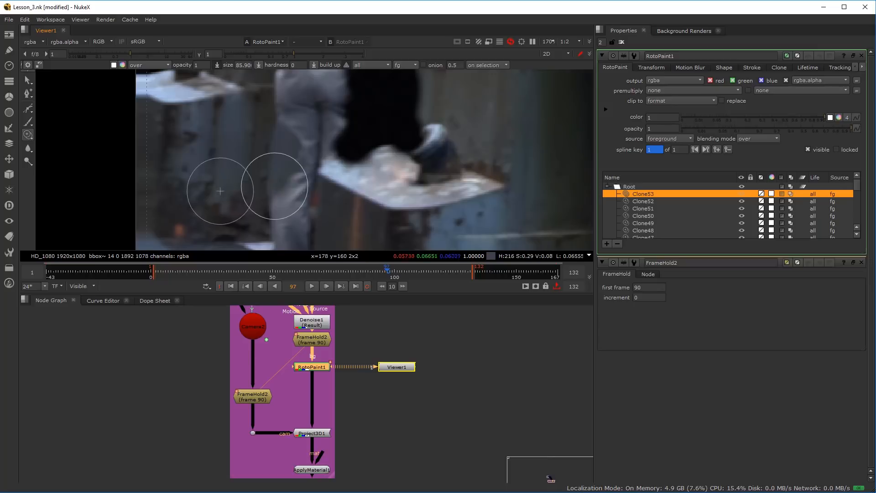
mouse_move(296, 182)
mouse_down()
mouse_move(292, 156)
mouse_move(277, 223)
mouse_move(292, 170)
mouse_move(281, 186)
mouse_up()
Clone the wall's dark, ragged base over the remaining trouser legs above the pale patch on the ground
ctrl+click(236, 168)
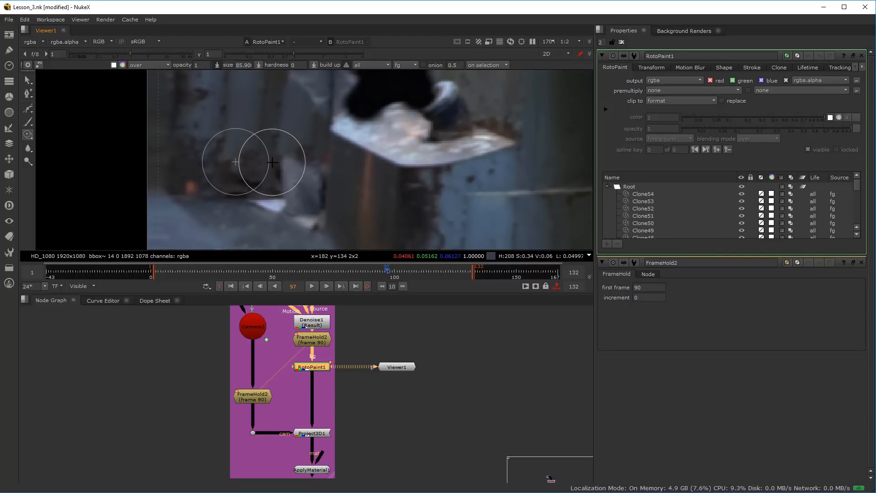
click(279, 158)
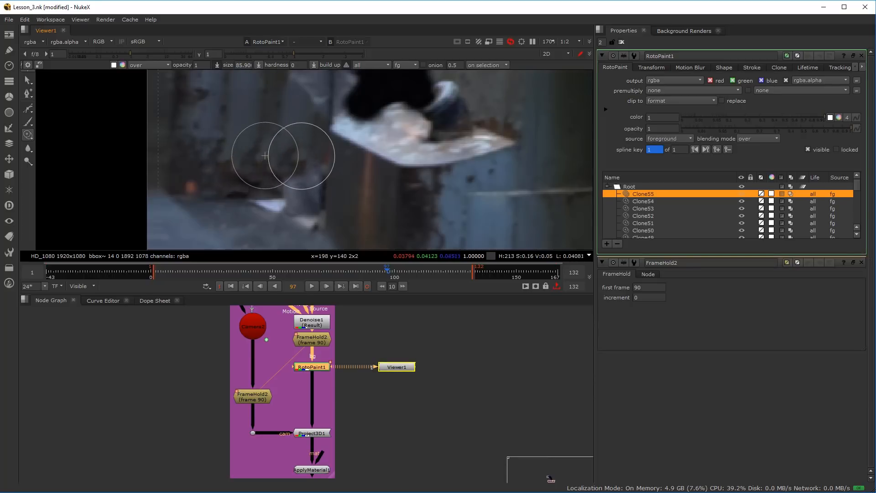
mouse_move(304, 177)
mouse_down()
mouse_move(318, 165)
mouse_move(333, 111)
mouse_up()
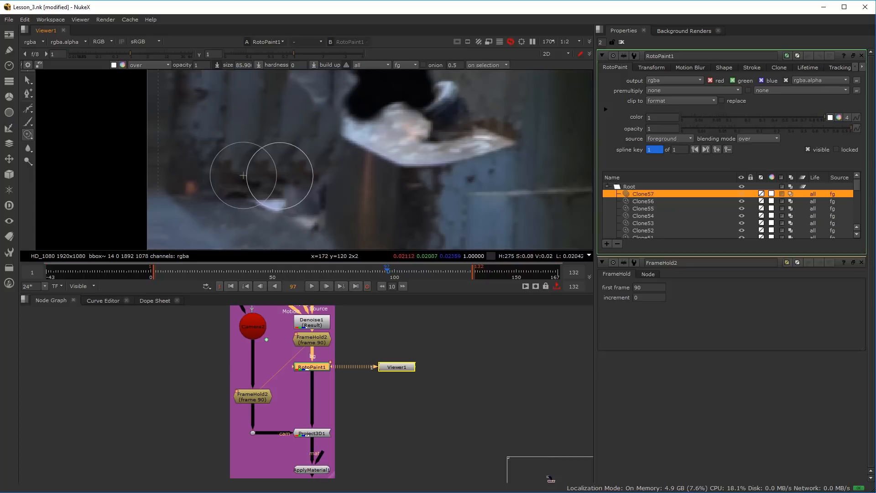
drag(317, 161, 310, 146)
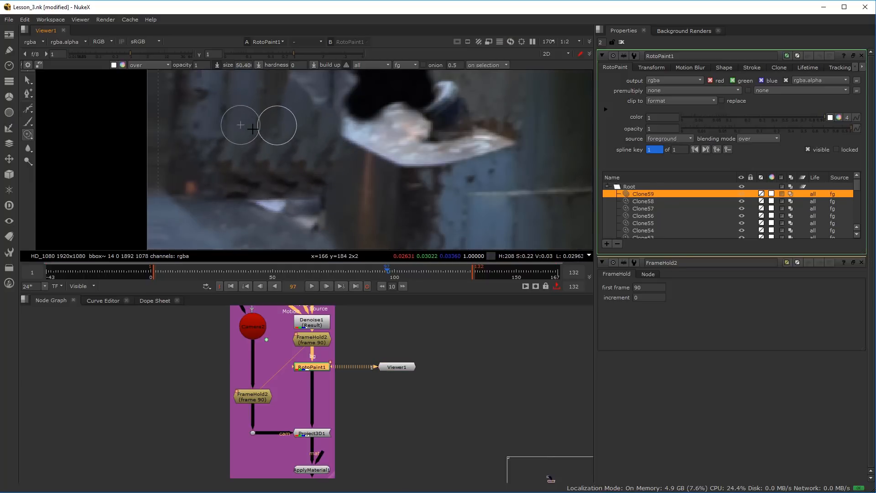
Reduce the brush to about 43.9 and clone over the repeated marks on the corrugated wall and its base
mouse_move(267, 135)
mouse_down()
mouse_move(323, 137)
mouse_move(301, 135)
mouse_up()
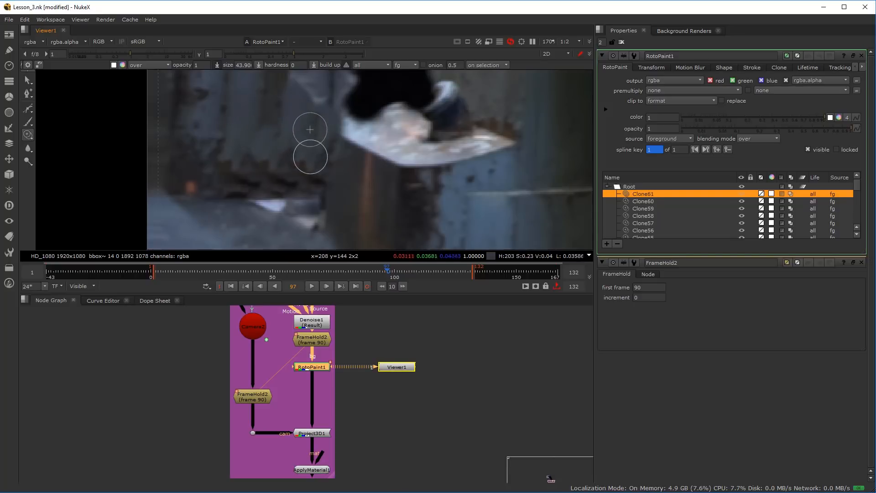
scroll(322, 157, up, 4)
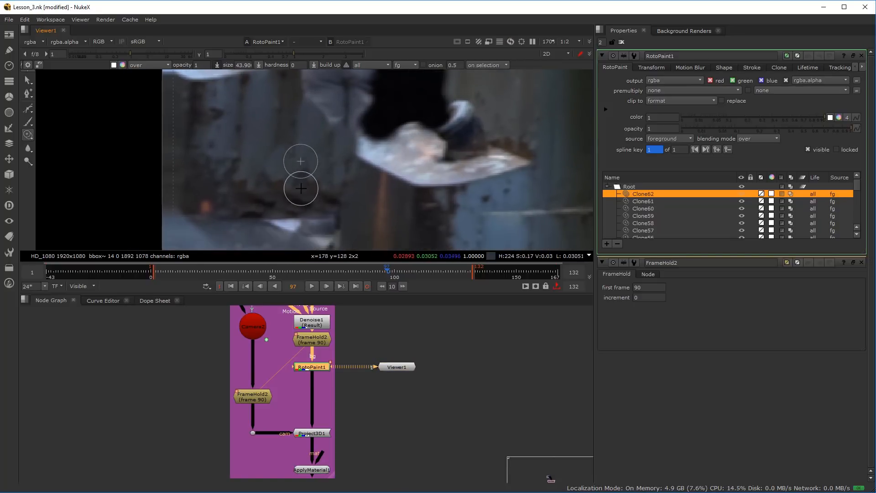
scroll(299, 202, down, 2)
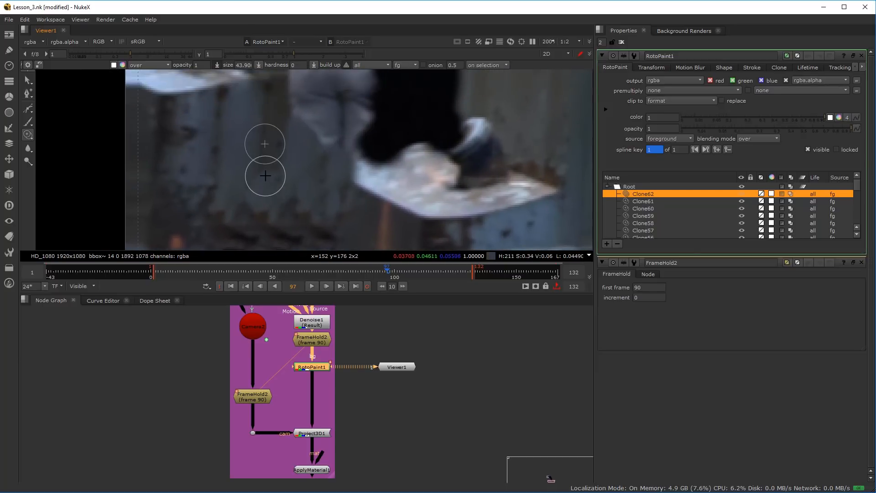
drag(266, 177, 258, 187)
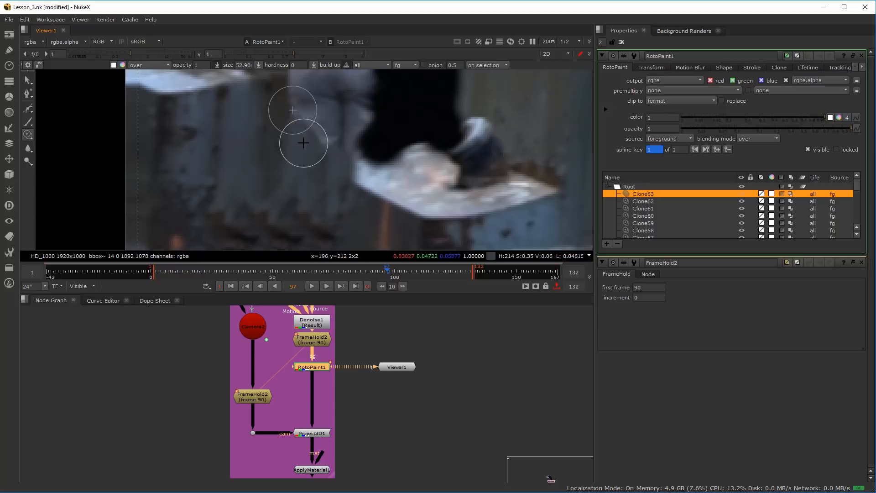
Switch to the Brush tool, sample the pale blue of the ground patch and reduce the brush size to about 20.2
scroll(328, 164, down, 2)
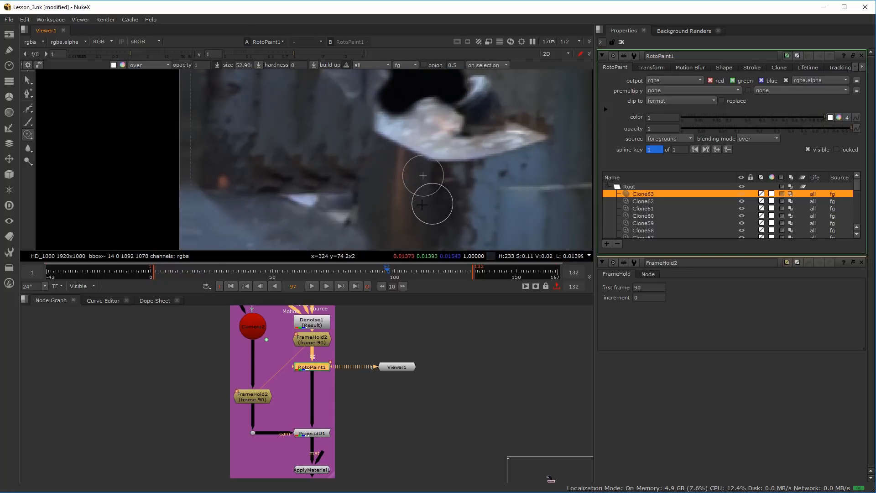
scroll(342, 212, up, 2)
scroll(333, 193, down, 3)
scroll(333, 192, down, 2)
drag(320, 170, 236, 170)
scroll(236, 170, up, 2)
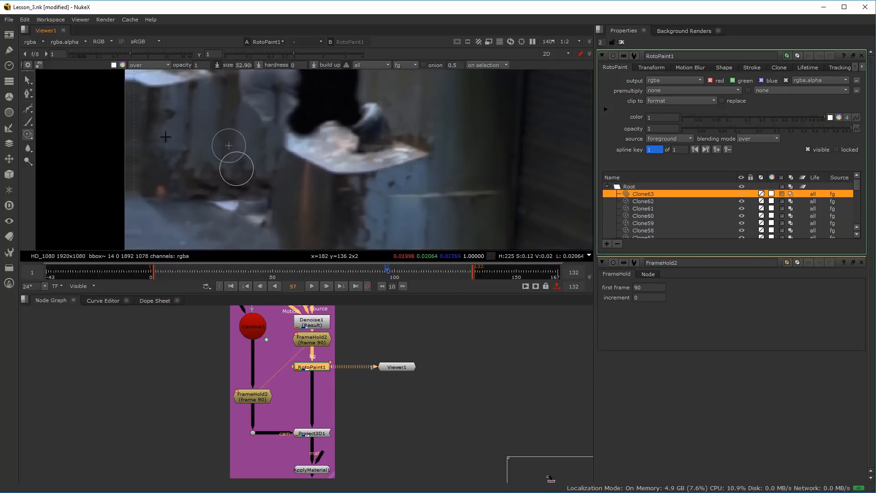
right_click(30, 123)
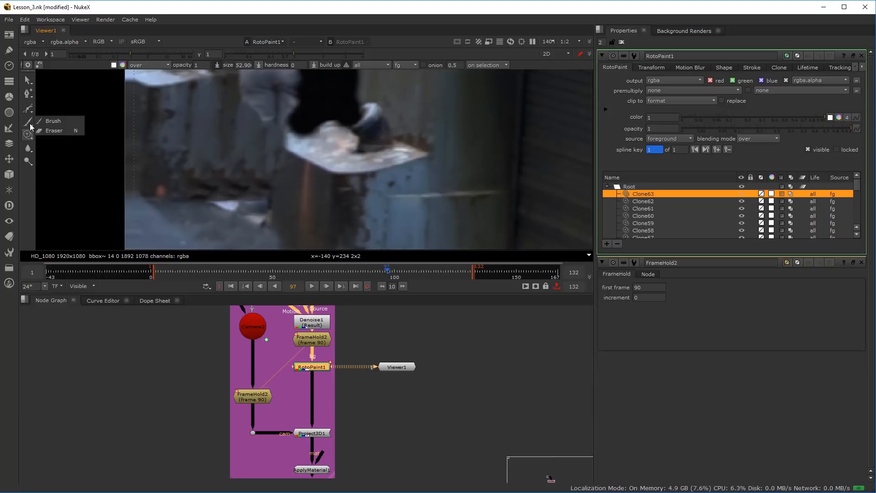
click(64, 122)
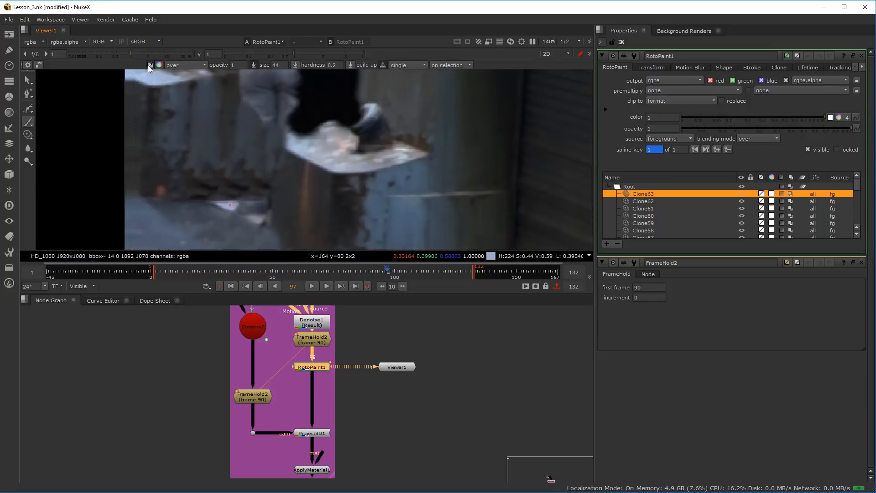
scroll(240, 225, up, 3)
drag(211, 192, 207, 192)
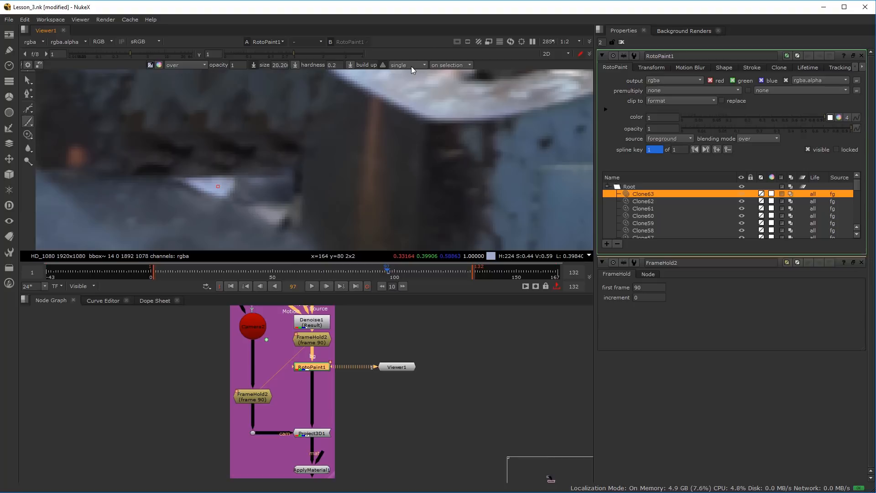
Set the brush lifetime to all frames and fill the pale ground patch solid out to the dark post
mouse_move(221, 185)
mouse_down()
mouse_move(295, 226)
mouse_move(300, 184)
mouse_move(298, 230)
mouse_move(299, 212)
mouse_move(286, 201)
mouse_move(263, 194)
mouse_move(293, 219)
mouse_move(278, 204)
mouse_move(220, 183)
mouse_move(288, 187)
mouse_move(285, 194)
mouse_move(247, 188)
mouse_move(309, 183)
mouse_move(298, 180)
mouse_move(307, 220)
mouse_up()
right_click(306, 220)
click(302, 215)
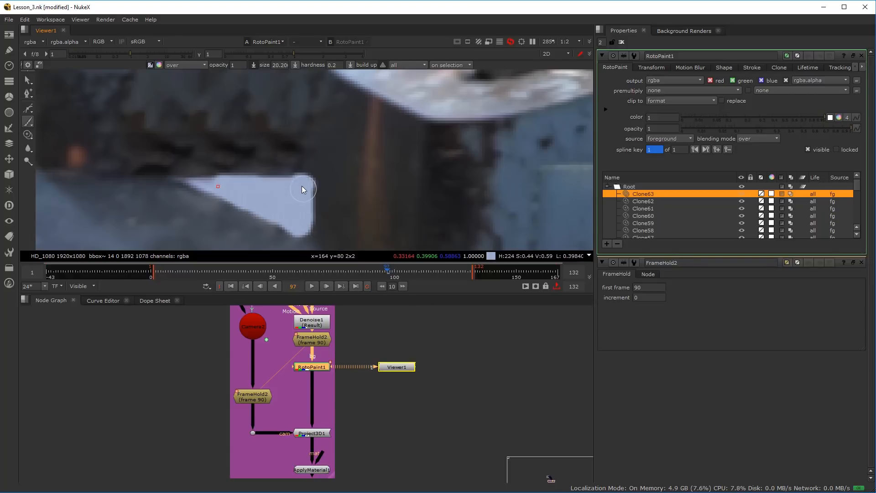
drag(190, 176, 279, 221)
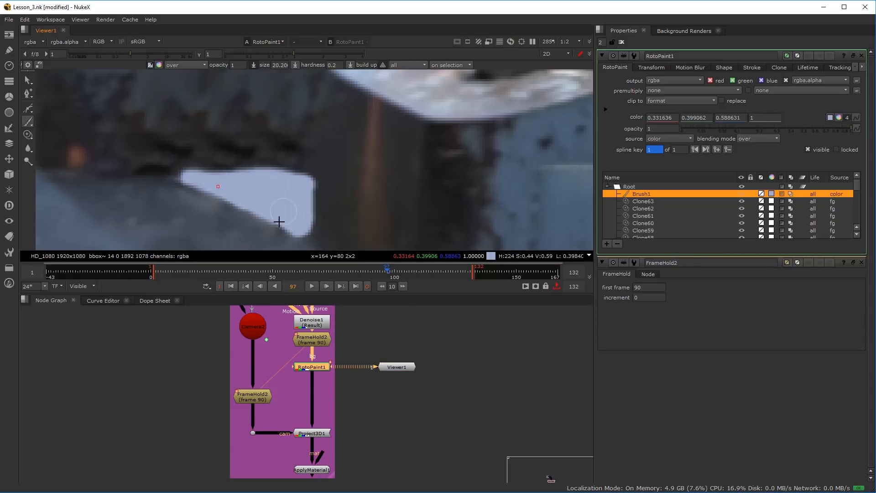
Darken the paint colour to about 0.268, 0.322, 0.475 and brush over the filled pale patch
drag(257, 178, 286, 174)
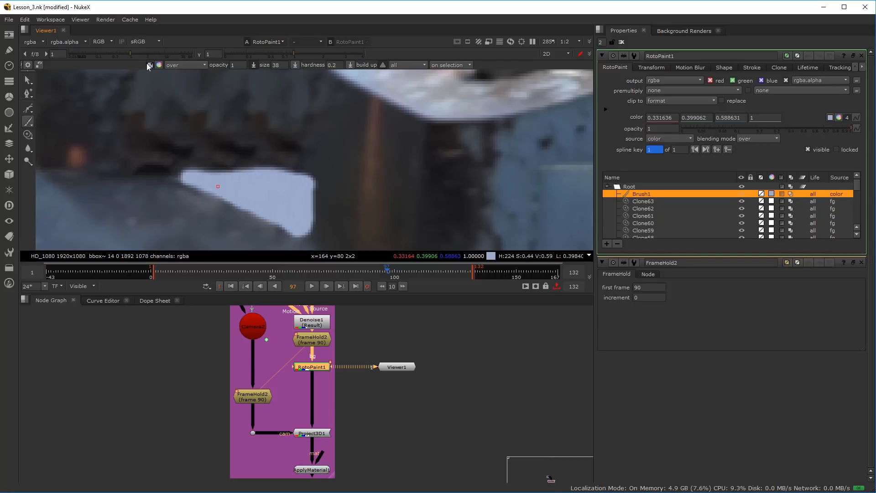
click(158, 64)
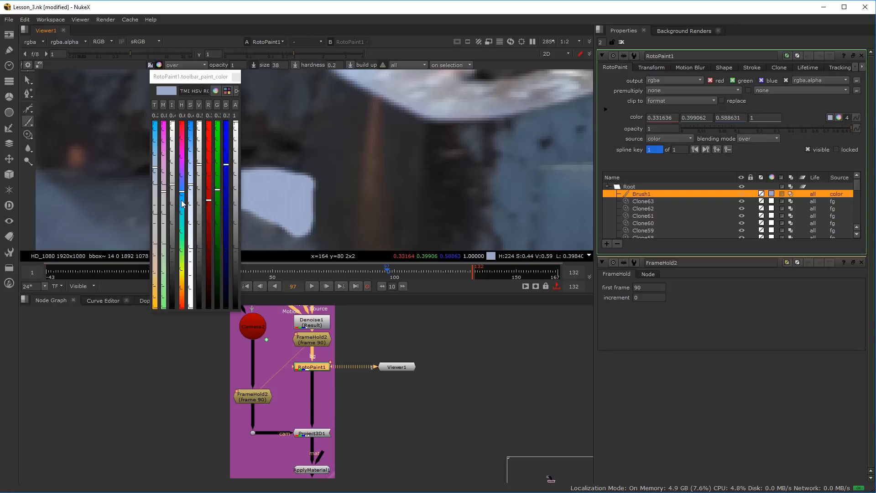
drag(200, 165, 199, 179)
click(235, 77)
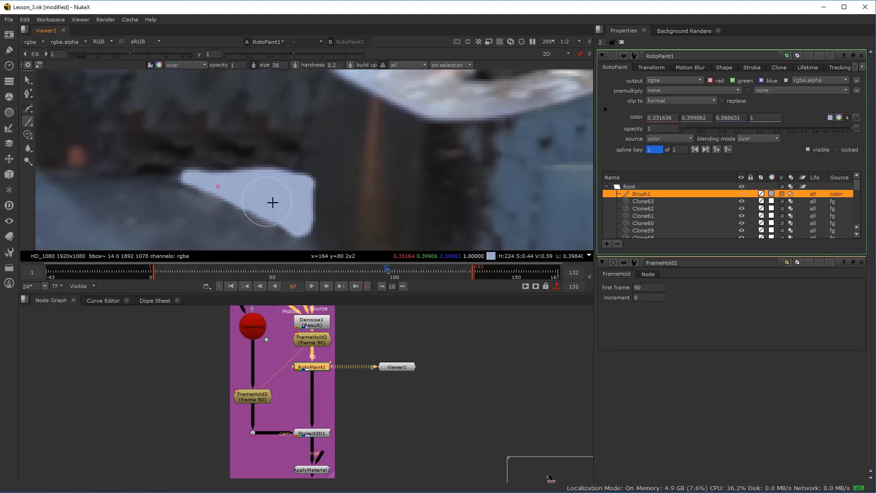
shift+drag(288, 180, 284, 168)
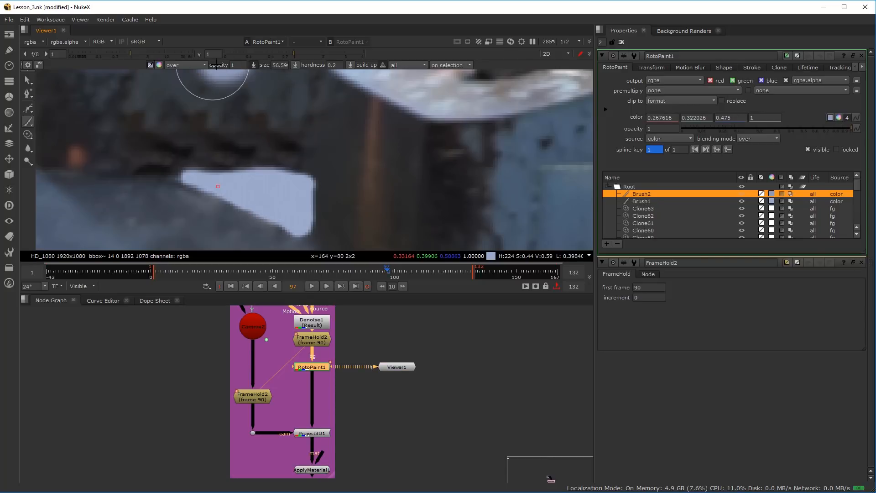
Try a brush opacity of 0.001 on the pale patch, raise it to 0.1 and shade the patch again
key(Escape)
key(Tab)
text(0.001)
mouse_move(281, 208)
mouse_down()
mouse_move(271, 204)
mouse_move(278, 194)
mouse_up()
drag(240, 65, 244, 65)
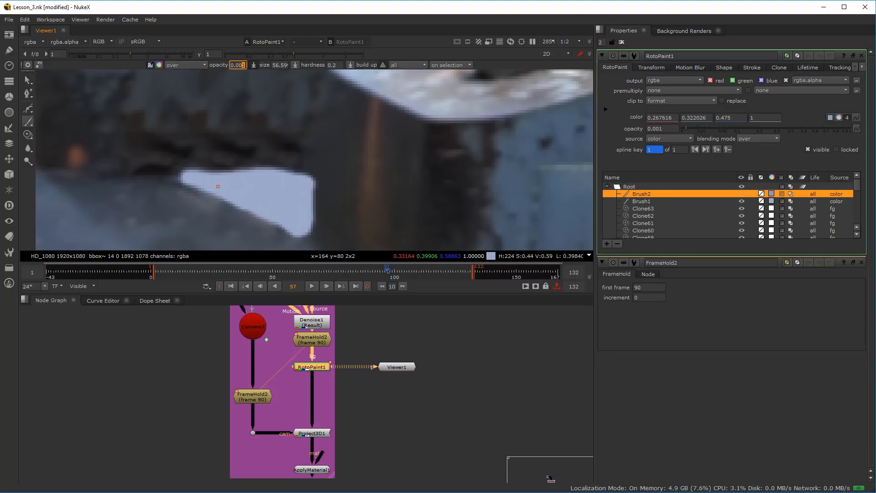
text(1)
mouse_move(280, 187)
mouse_down()
mouse_move(288, 198)
mouse_move(283, 186)
mouse_up()
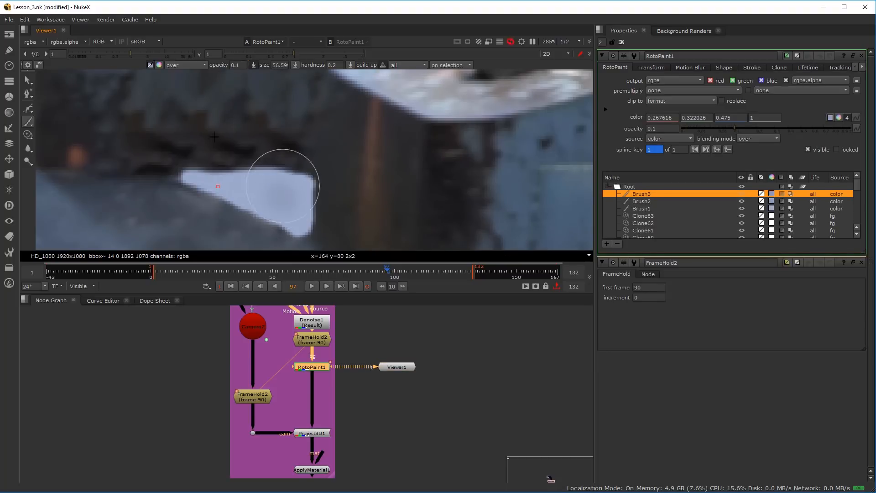
Darken the paint colour to about 0.115, 0.139, 0.205, lower the opacity to 0.01 and shade the patch with brush size 63
click(160, 65)
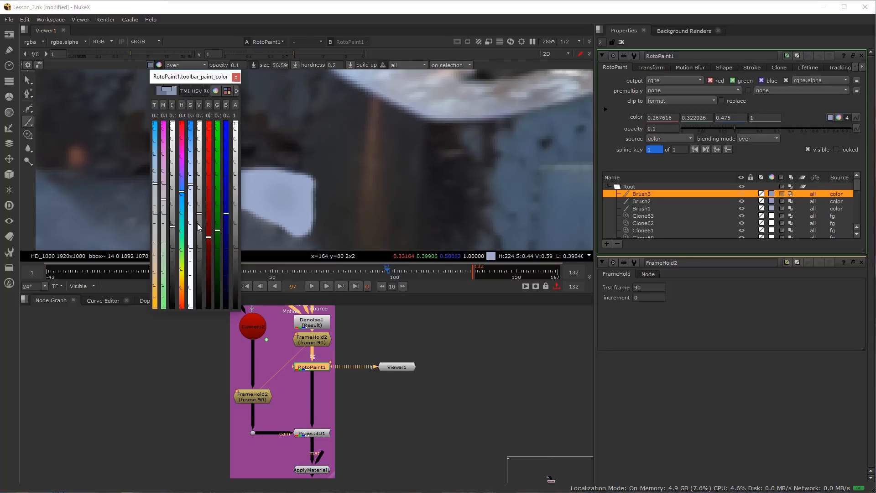
mouse_move(275, 199)
mouse_down()
mouse_move(272, 194)
mouse_move(286, 204)
mouse_up()
key(ctrl+z)
click(240, 65)
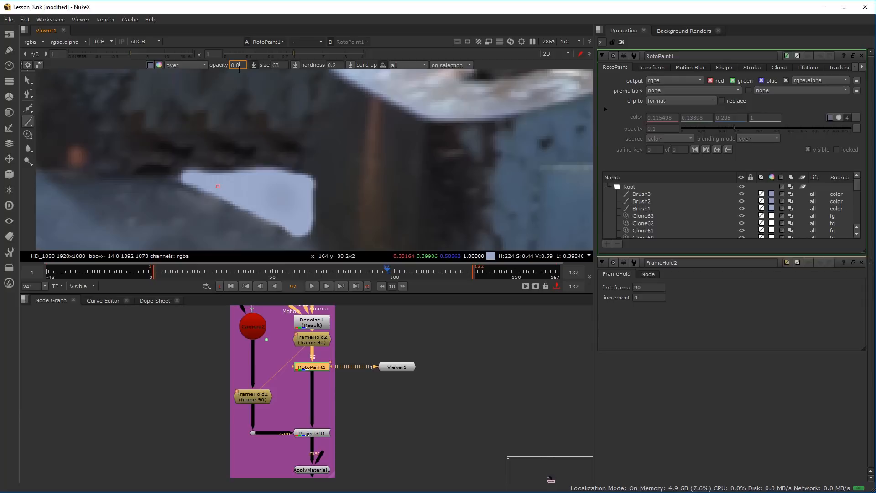
mouse_move(294, 213)
mouse_down()
mouse_move(294, 202)
mouse_move(299, 209)
mouse_move(280, 192)
mouse_move(265, 205)
mouse_move(295, 201)
mouse_up()
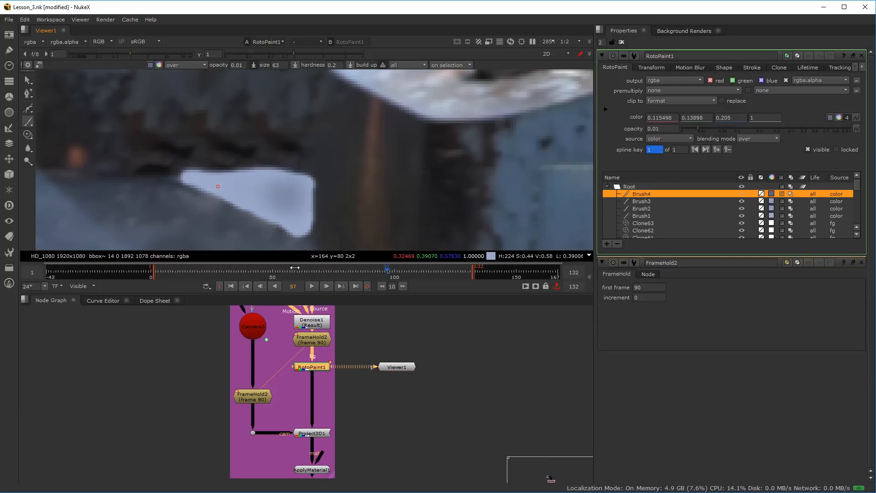
Switch to the Clone tool and clone the wall's dark base along the pale patch's upper edge to straighten it
scroll(231, 151, down, 3)
scroll(249, 165, up, 2)
scroll(267, 164, down, 6)
scroll(274, 142, up, 3)
mouse_move(253, 153)
mouse_down()
mouse_move(220, 191)
mouse_move(231, 159)
mouse_up()
click(25, 139)
click(62, 131)
click(27, 135)
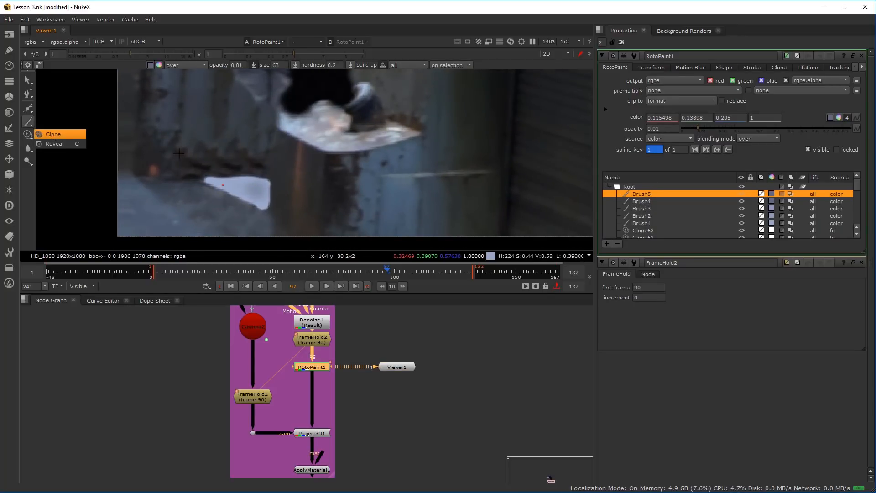
click(60, 133)
scroll(220, 177, up, 2)
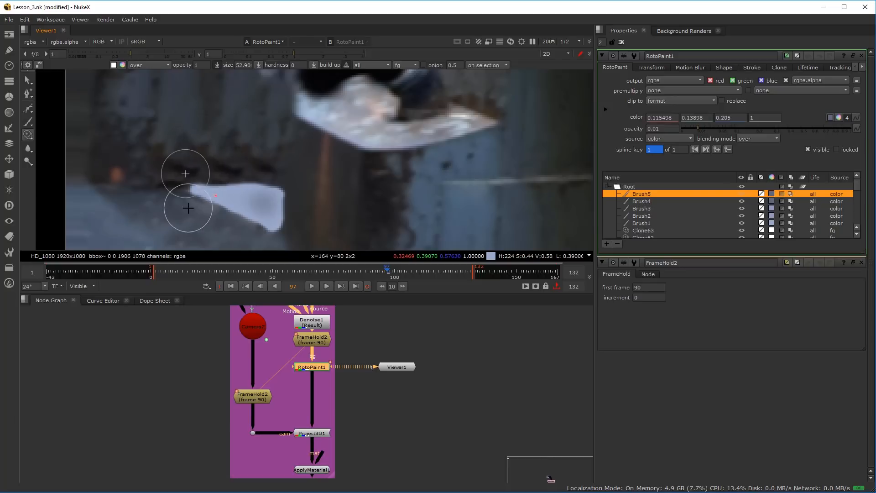
mouse_move(180, 197)
ctrl+mouse_down()
mouse_move(181, 179)
mouse_move(281, 181)
ctrl+mouse_up()
shift+drag(211, 183, 201, 181)
mouse_move(192, 185)
mouse_down()
mouse_move(250, 174)
mouse_move(266, 178)
mouse_move(230, 182)
mouse_move(284, 181)
mouse_up()
Lower the clone opacity to 0.04 and blend bluish ground texture over the pale patch with a brush of about 43.4
scroll(219, 226, down, 2)
drag(212, 216, 206, 213)
scroll(206, 213, up, 3)
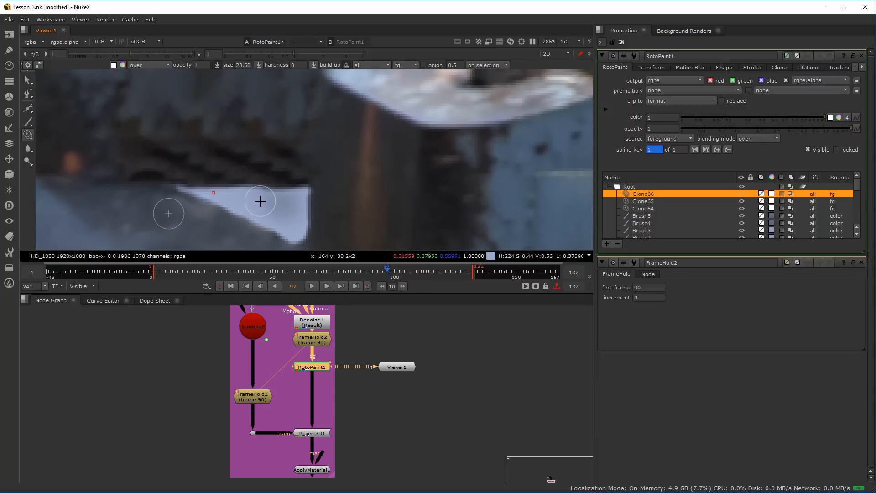
click(201, 64)
text(.04)
key(Return)
mouse_move(264, 212)
mouse_down()
mouse_move(235, 200)
mouse_move(253, 205)
mouse_up()
key(ctrl+z)
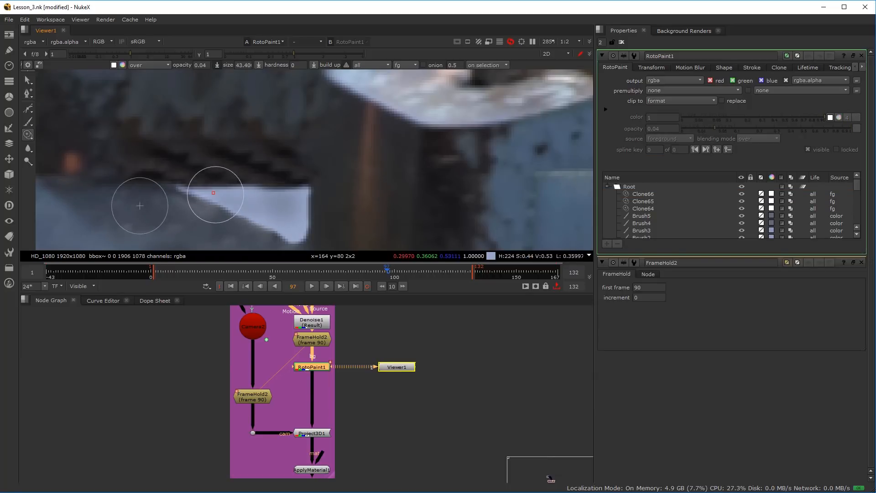
mouse_move(242, 212)
mouse_down()
mouse_move(287, 224)
mouse_move(282, 230)
mouse_move(297, 197)
mouse_move(300, 222)
mouse_up()
mouse_move(183, 190)
mouse_down()
mouse_move(232, 206)
mouse_move(271, 190)
mouse_move(298, 195)
mouse_move(280, 210)
mouse_move(290, 224)
mouse_up()
drag(279, 219, 265, 182)
Restore the clone opacity to 1 and clone ground along the pale patch's slanted edge with a brush of about 20.2
double_click(201, 65)
text(1)
key(Return)
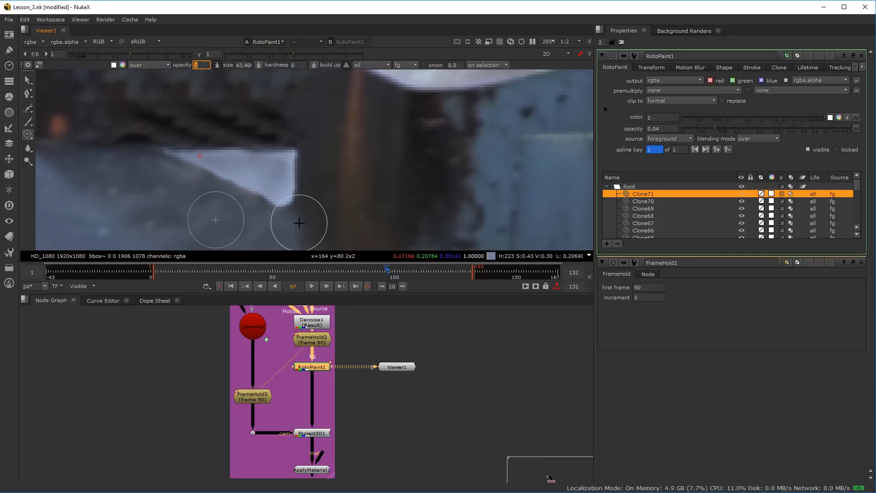
mouse_move(236, 192)
shift+mouse_down()
mouse_move(213, 196)
mouse_move(283, 210)
mouse_move(183, 170)
shift+mouse_up()
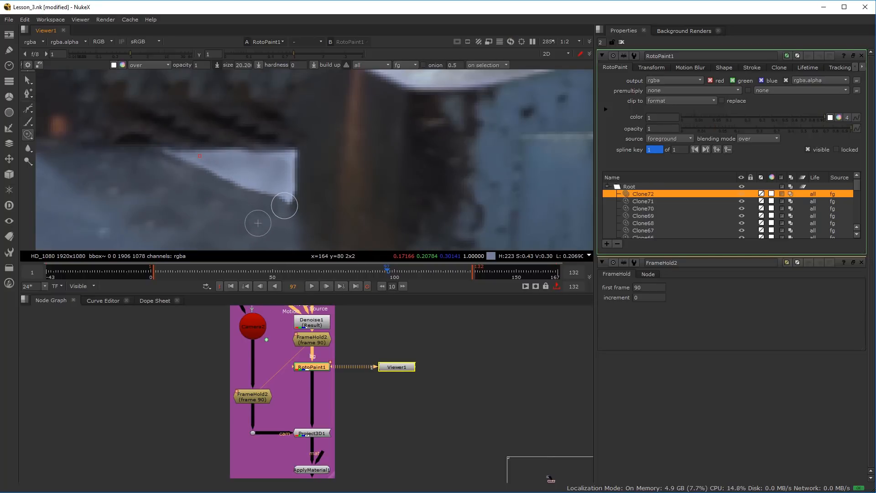
drag(257, 202, 219, 181)
Set the brush to about 34.4 and place the clone source on the door post just above the remaining jacket tip
scroll(175, 208, down, 4)
alt+drag(176, 208, 166, 234)
scroll(181, 168, up, 2)
mouse_move(205, 169)
shift+mouse_down()
mouse_move(218, 154)
mouse_move(217, 207)
shift+mouse_up()
scroll(223, 138, down, 2)
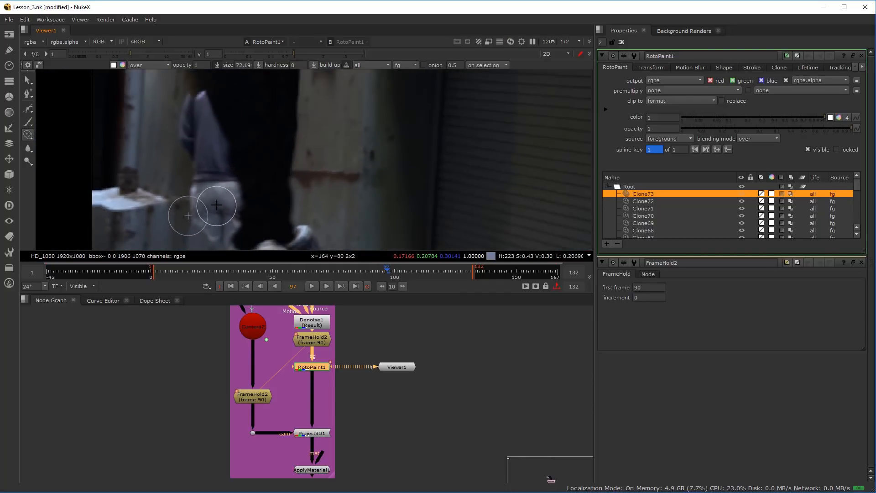
scroll(217, 178, up, 5)
mouse_move(184, 182)
shift+mouse_down()
mouse_move(140, 190)
mouse_move(168, 168)
mouse_move(229, 245)
shift+mouse_up()
scroll(169, 169, down, 4)
scroll(235, 233, down, 2)
scroll(238, 226, up, 2)
alt+drag(255, 213, 229, 180)
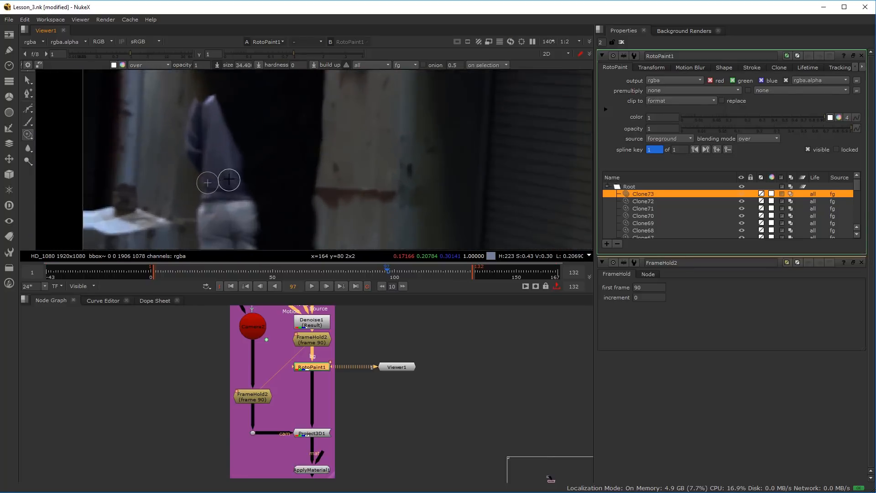
scroll(229, 180, up, 3)
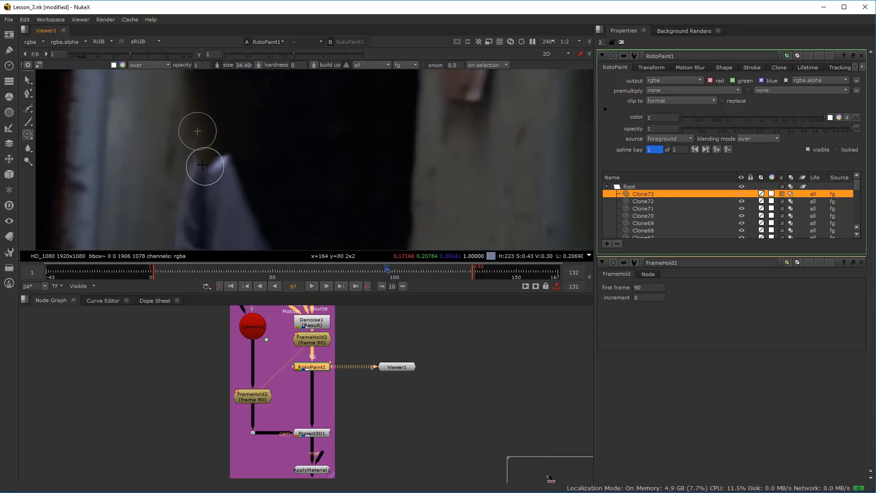
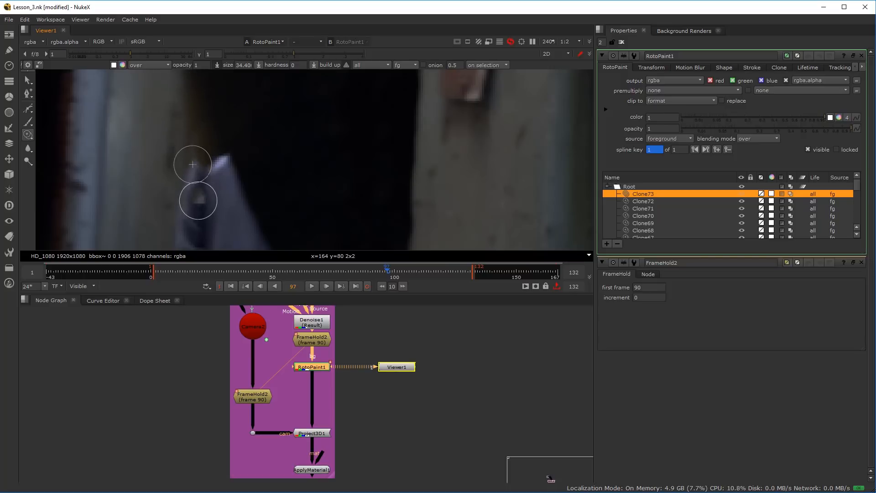
Clone the door post down over the pale jacket tip, enlarging the brush from about 34.4 to about 44.2
drag(200, 196, 201, 199)
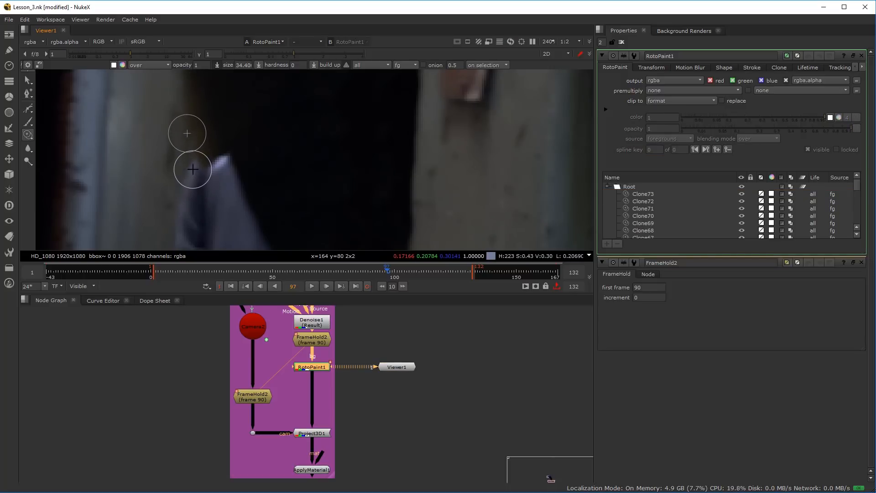
drag(192, 169, 196, 182)
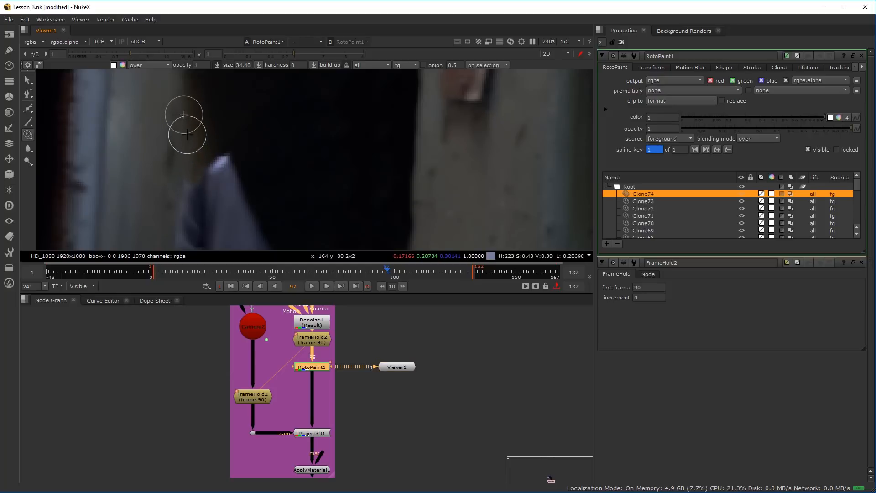
drag(193, 132, 198, 174)
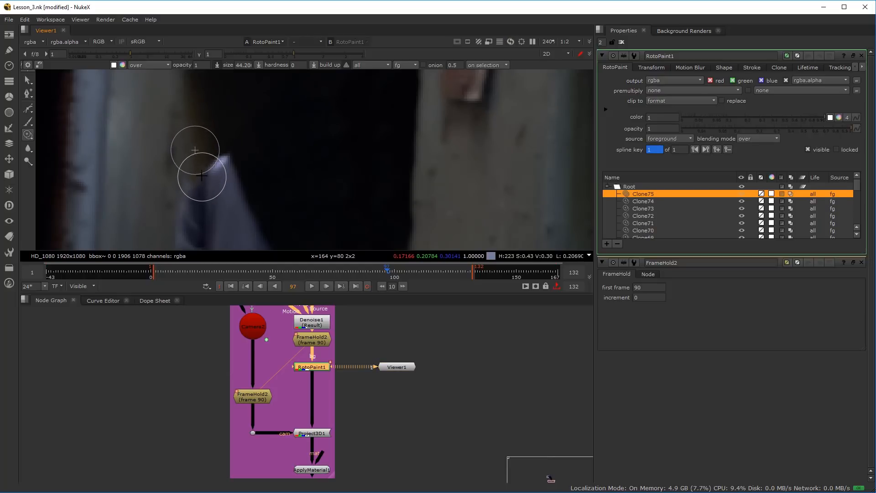
drag(205, 157, 209, 190)
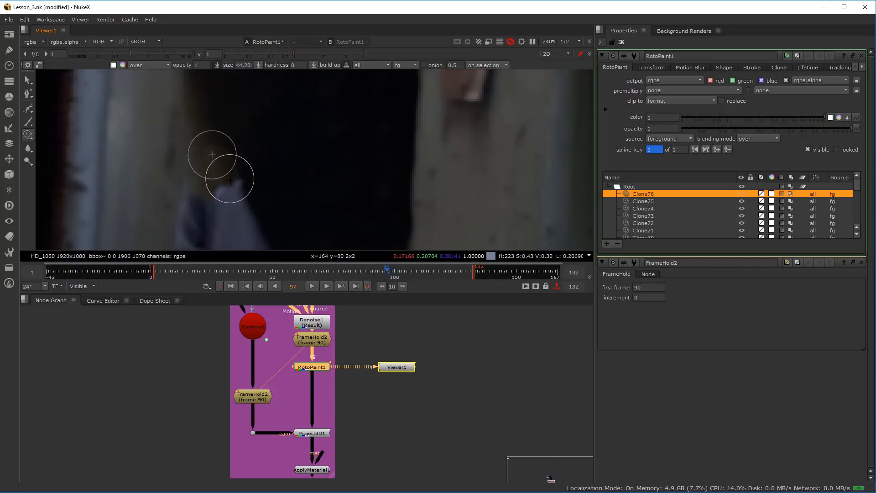
mouse_move(230, 158)
mouse_down()
mouse_move(228, 140)
mouse_move(240, 209)
mouse_up()
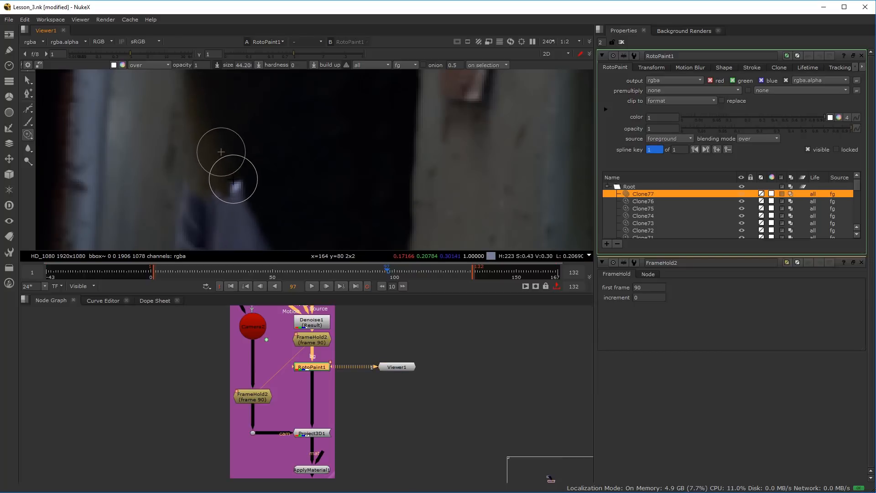
Clone the brownish post edge down the jacket's doorway side, using brush sizes of about 49.6, 29.2 and 36.2
drag(231, 180, 238, 190)
drag(239, 222, 219, 184)
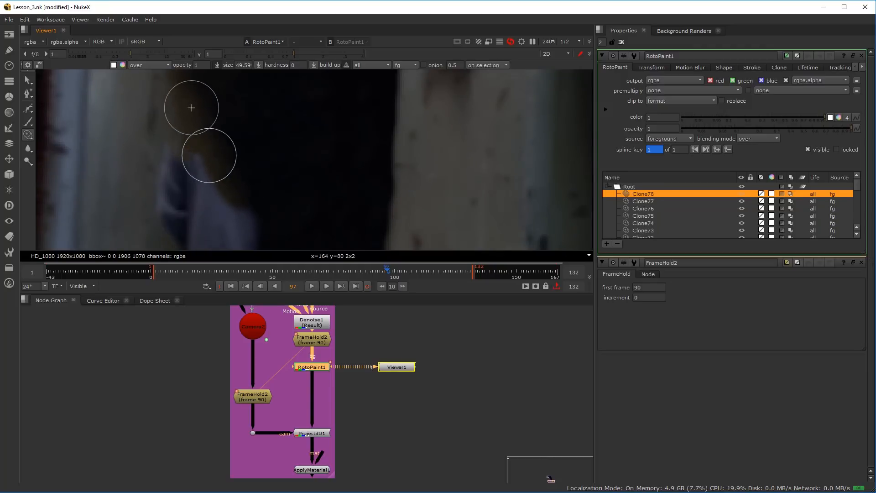
mouse_move(218, 177)
mouse_down()
mouse_move(250, 206)
mouse_move(229, 219)
mouse_move(236, 199)
mouse_move(223, 205)
mouse_move(234, 215)
mouse_move(239, 197)
mouse_up()
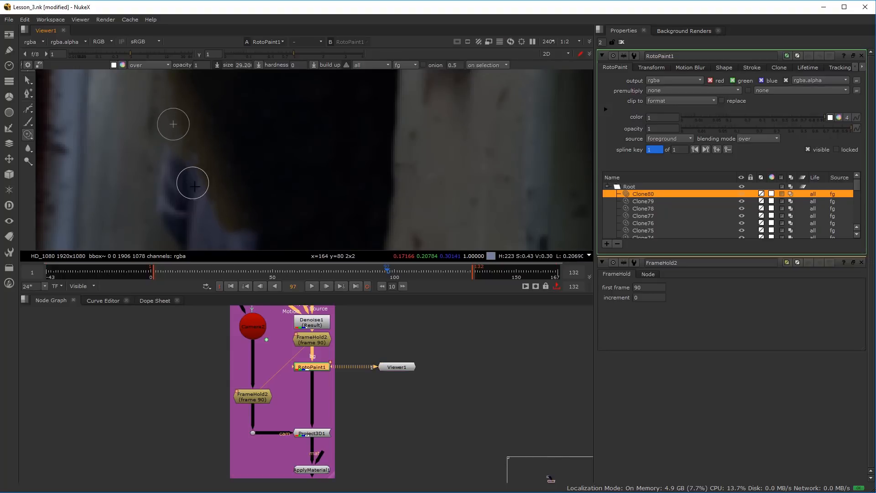
drag(192, 149, 200, 160)
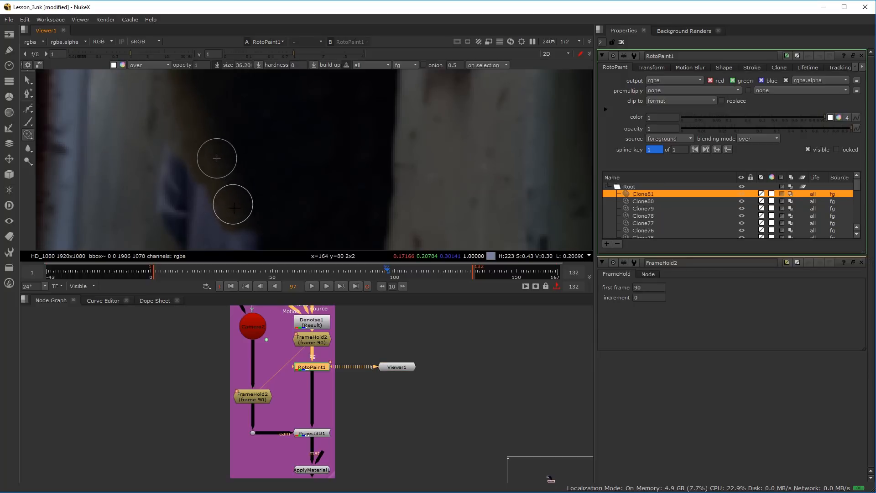
drag(234, 208, 224, 155)
mouse_move(234, 193)
mouse_down()
mouse_move(167, 192)
mouse_move(231, 205)
mouse_move(234, 184)
mouse_move(217, 177)
mouse_up()
Extend the brownish edge and dark doorway down past the jacket hem and trousers, cloning with brushes of about 45.8 to 64.2
drag(190, 96, 202, 141)
mouse_move(199, 152)
mouse_down()
mouse_move(186, 124)
mouse_move(211, 199)
mouse_move(178, 170)
mouse_move(214, 174)
mouse_up()
mouse_move(212, 185)
mouse_down()
mouse_move(174, 178)
mouse_move(240, 210)
mouse_move(226, 157)
mouse_up()
scroll(227, 153, down, 3)
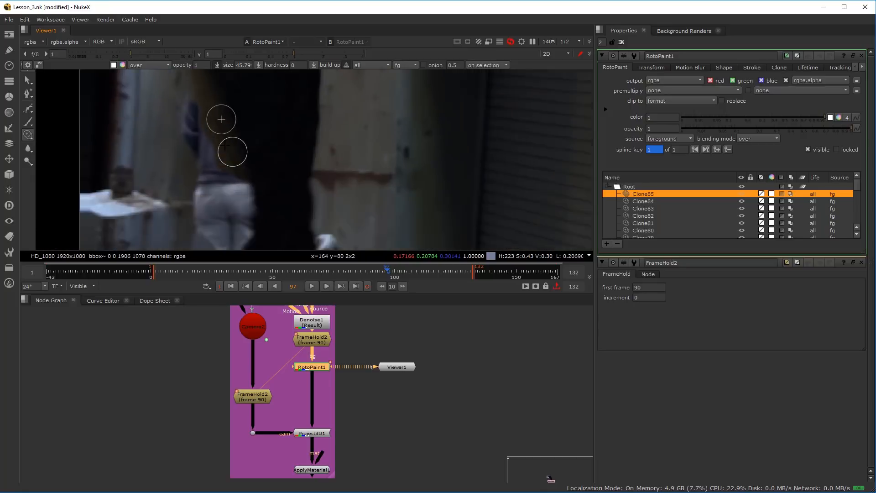
scroll(232, 152, up, 4)
mouse_move(231, 200)
mouse_down()
mouse_move(234, 178)
mouse_move(250, 220)
mouse_up()
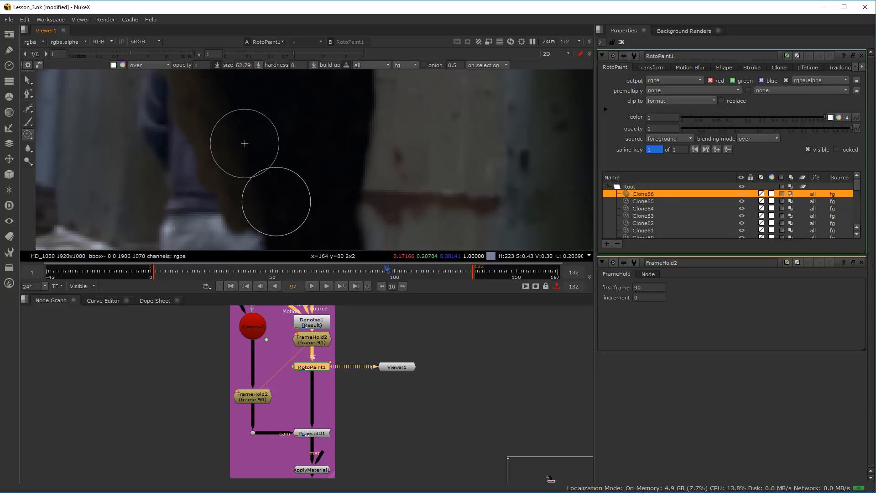
mouse_move(251, 208)
mouse_down()
mouse_move(237, 168)
mouse_move(250, 204)
mouse_up()
scroll(237, 195, down, 3)
scroll(249, 206, up, 3)
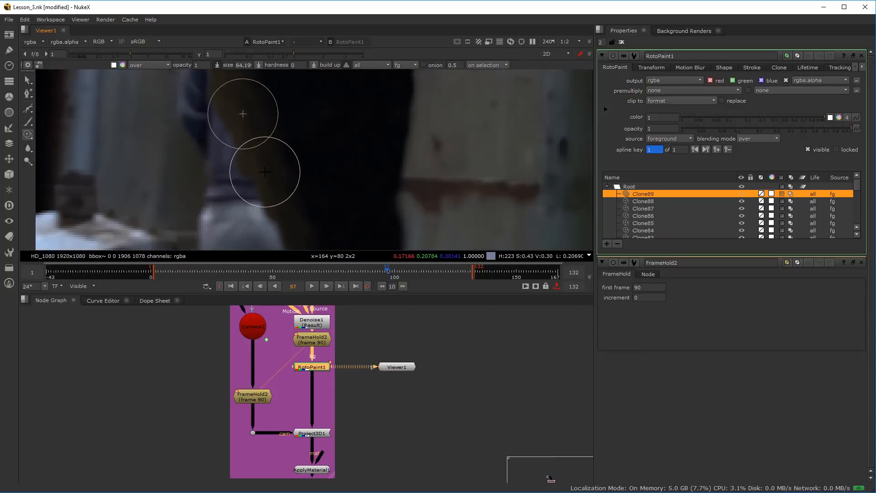
Reduce the clone brush to about 34.2 and clone grey wall over the wall-side sleeve of the remaining jacket
scroll(266, 180, down, 2)
scroll(248, 179, up, 3)
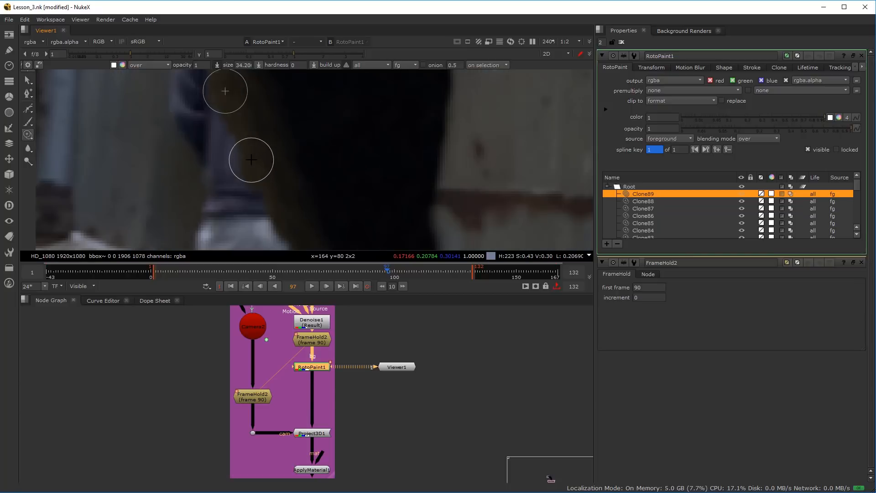
scroll(278, 191, down, 10)
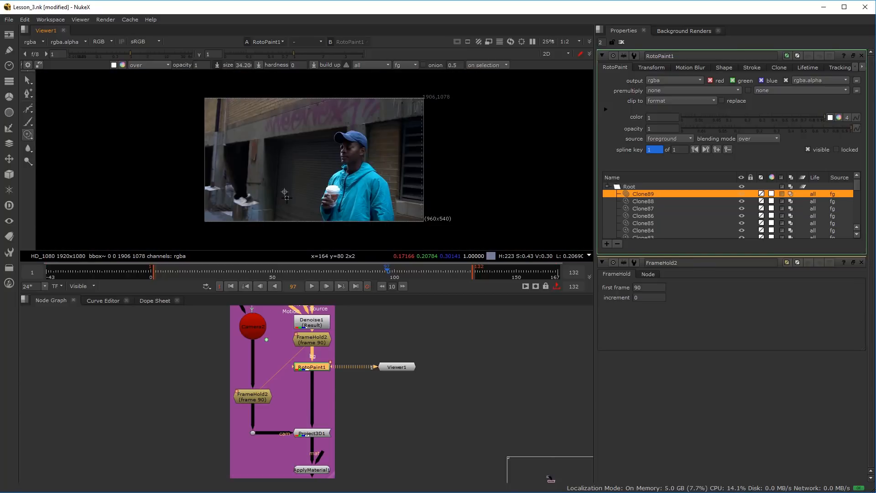
scroll(202, 177, up, 7)
scroll(202, 177, up, 5)
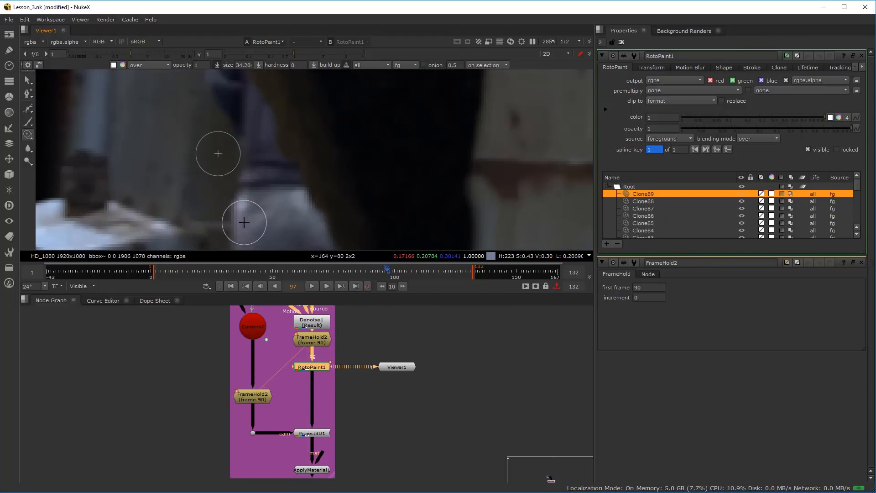
drag(222, 113, 229, 172)
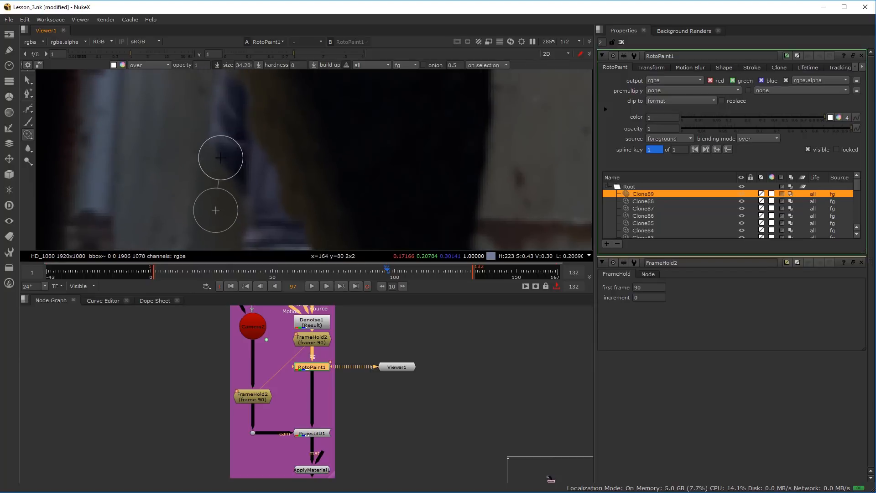
mouse_move(221, 143)
mouse_down()
mouse_move(218, 162)
mouse_move(227, 125)
mouse_move(234, 200)
mouse_move(244, 195)
mouse_move(255, 143)
mouse_move(244, 184)
mouse_up()
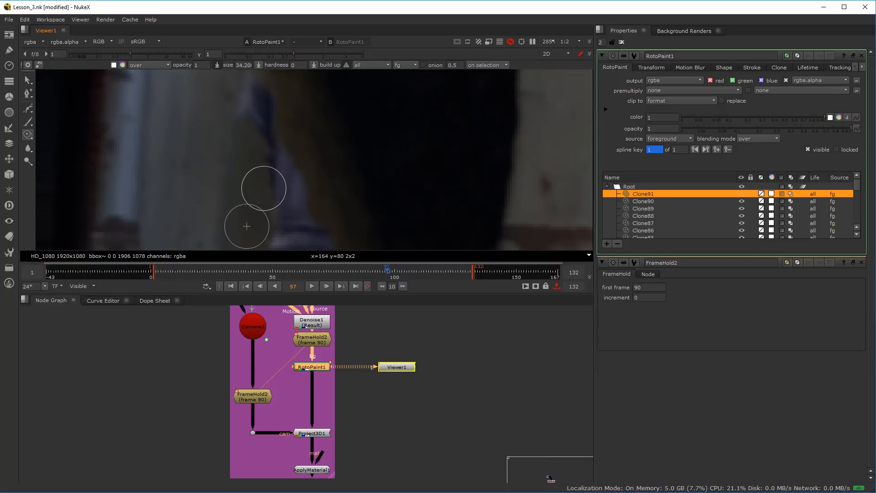
drag(261, 133, 262, 180)
mouse_move(263, 181)
mouse_down()
mouse_move(264, 189)
mouse_move(243, 155)
mouse_up()
Clone the brownish post edge over the last jacket sliver, enlarging the brush to about 44.8 to cover the waist above the trousers
drag(299, 131, 288, 135)
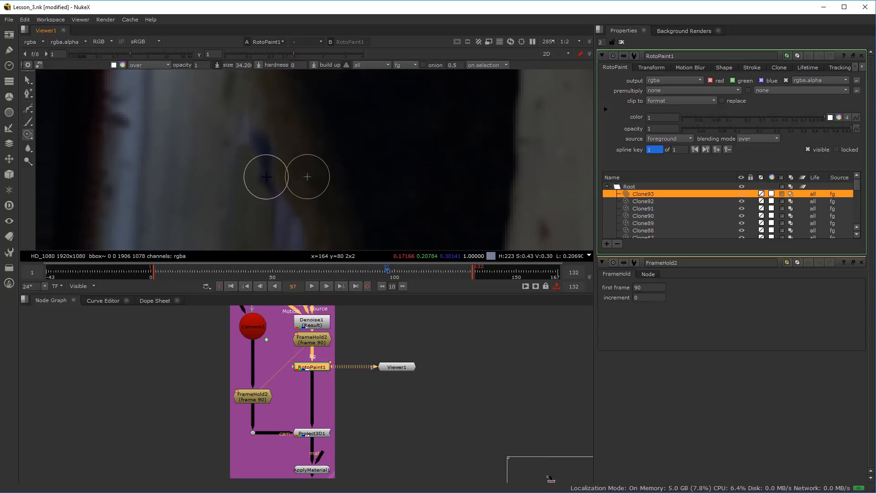
mouse_move(304, 173)
mouse_down()
mouse_move(258, 149)
mouse_move(259, 159)
mouse_up()
mouse_move(259, 159)
mouse_down()
mouse_move(288, 224)
mouse_move(318, 206)
mouse_move(306, 162)
mouse_move(278, 180)
mouse_move(302, 223)
mouse_move(286, 168)
mouse_move(293, 192)
mouse_up()
scroll(248, 158, up, 1)
scroll(327, 203, down, 1)
drag(322, 220, 296, 169)
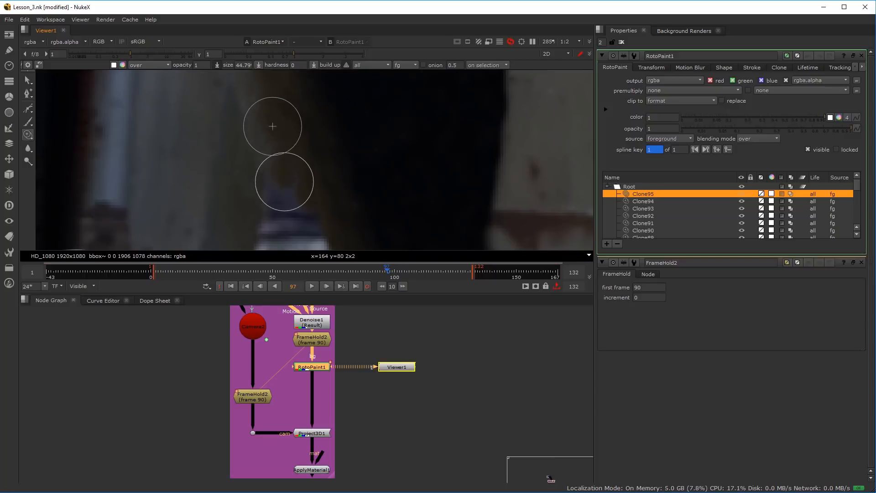
mouse_move(301, 208)
mouse_down()
mouse_move(272, 205)
mouse_move(269, 219)
mouse_move(317, 176)
mouse_move(283, 222)
mouse_up()
scroll(317, 176, down, 4)
scroll(272, 212, up, 4)
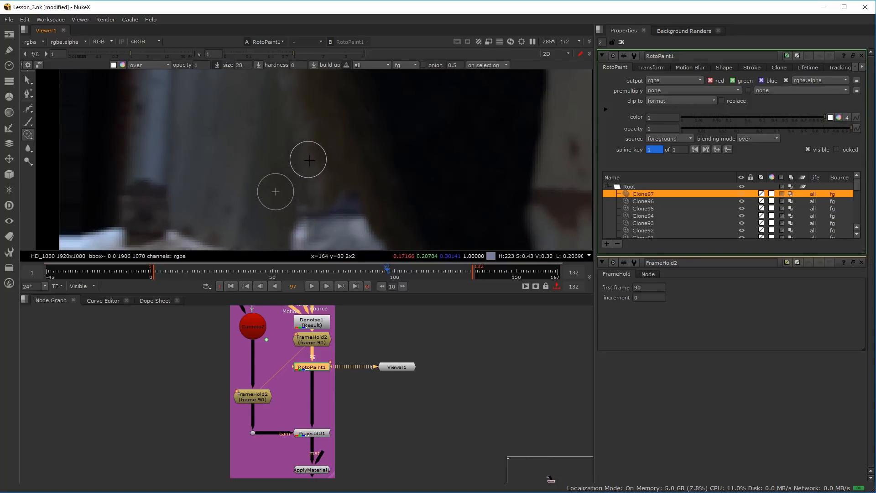
Set the clone brush to 35 and clone the corrugated panel texture over the man's trouser legs
mouse_move(321, 194)
mouse_down()
mouse_move(322, 176)
mouse_move(387, 164)
mouse_move(364, 98)
mouse_up()
scroll(387, 165, down, 3)
scroll(352, 150, up, 1)
mouse_move(329, 203)
mouse_down()
mouse_move(344, 133)
mouse_move(393, 141)
mouse_up()
scroll(393, 141, up, 1)
scroll(344, 146, down, 4)
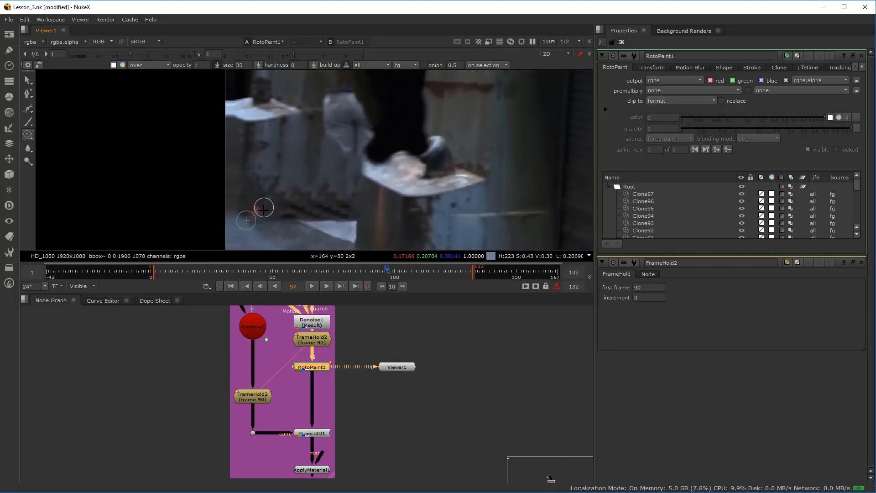
scroll(332, 194, up, 2)
drag(330, 186, 329, 200)
scroll(327, 200, up, 1)
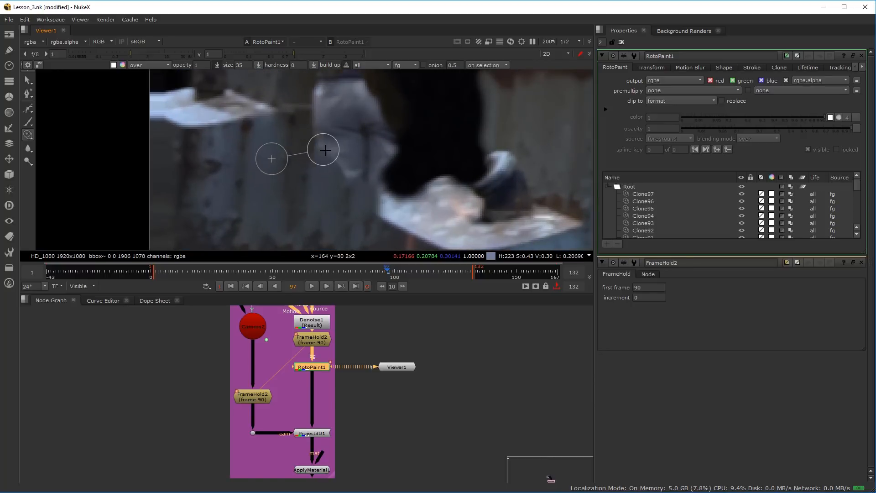
mouse_move(333, 144)
mouse_down()
mouse_move(321, 139)
mouse_move(353, 176)
mouse_up()
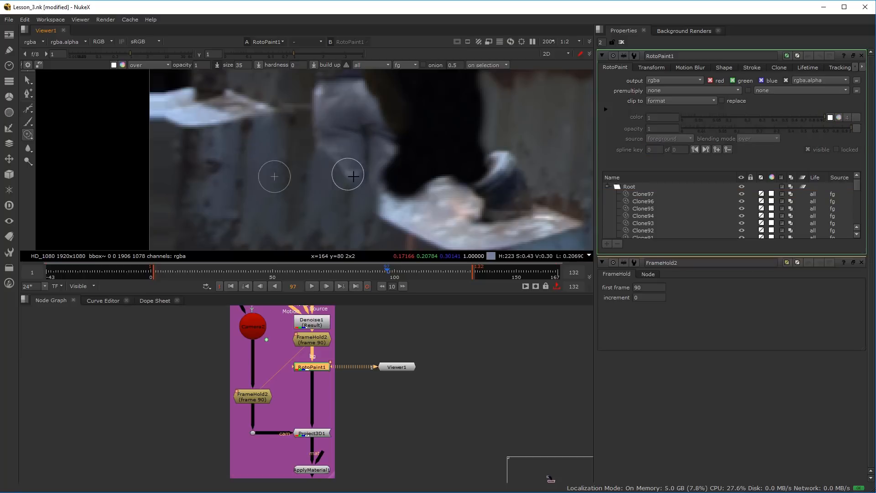
mouse_move(328, 127)
mouse_down()
mouse_move(320, 118)
mouse_move(325, 151)
mouse_up()
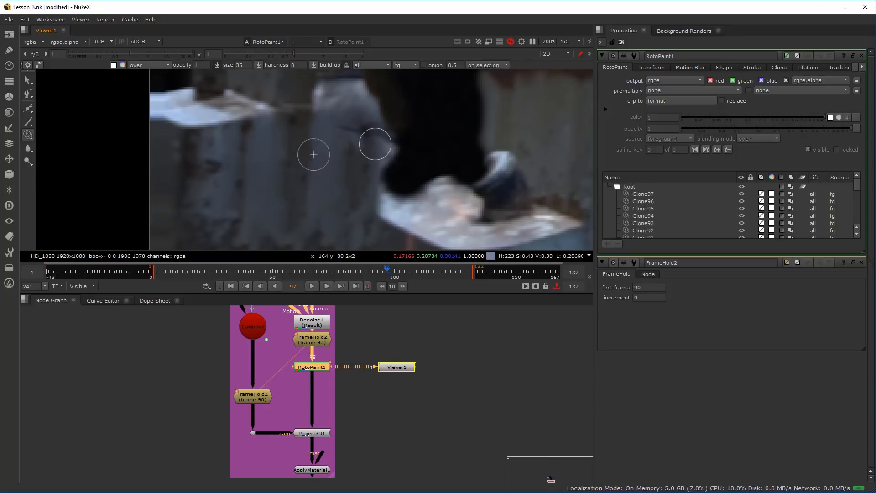
Clone corrugated panel over the remaining upper trouser legs, continuing the panel's upper edge towards the dark doorway
mouse_move(382, 153)
mouse_down()
mouse_move(348, 135)
mouse_move(353, 127)
mouse_up()
mouse_move(359, 123)
mouse_down()
mouse_move(360, 160)
mouse_move(350, 148)
mouse_up()
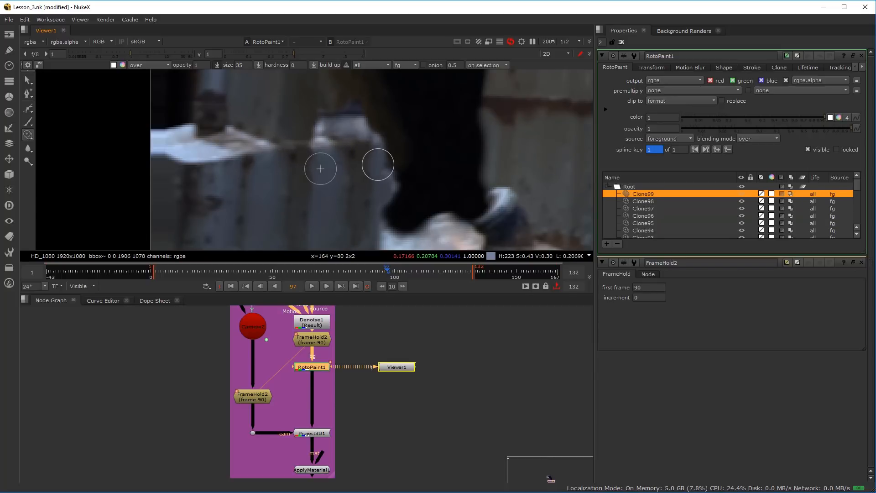
drag(377, 166, 368, 157)
scroll(367, 157, down, 3)
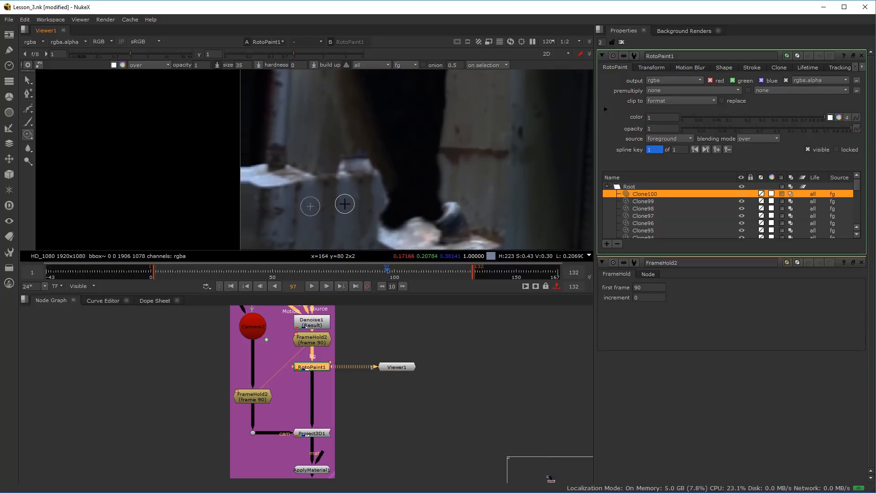
scroll(345, 207, up, 3)
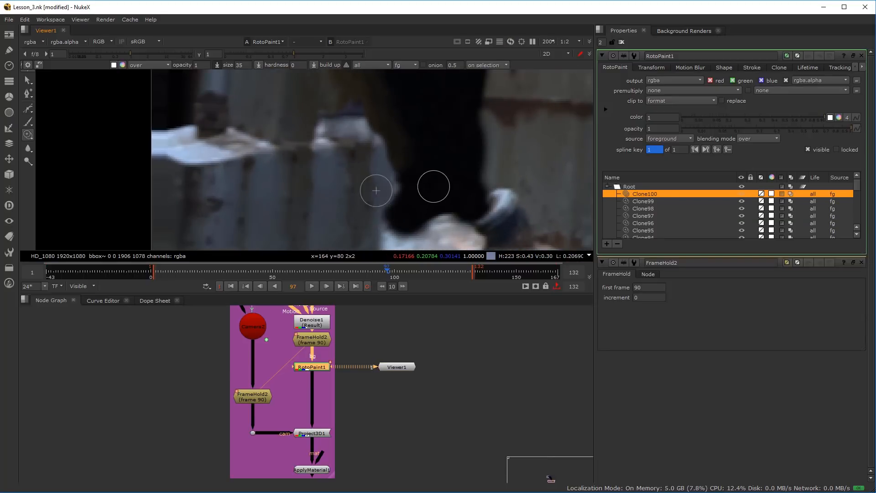
Clone over the pale remnants between the corrugated panel and the dark doorway, just above the pale ledge
ctrl+click(368, 190)
drag(379, 218, 388, 203)
ctrl+click(374, 179)
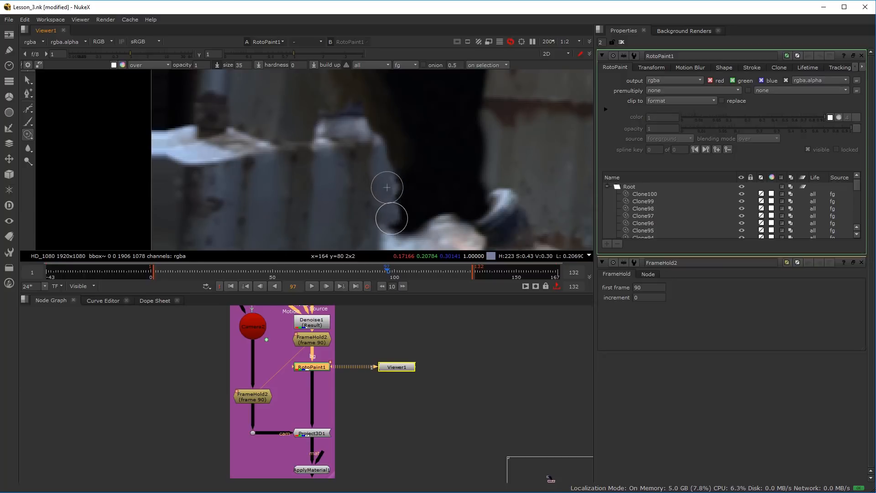
drag(390, 230, 386, 220)
scroll(355, 223, down, 2)
mouse_move(364, 187)
mouse_down()
mouse_move(365, 102)
mouse_move(377, 145)
mouse_move(375, 208)
mouse_up()
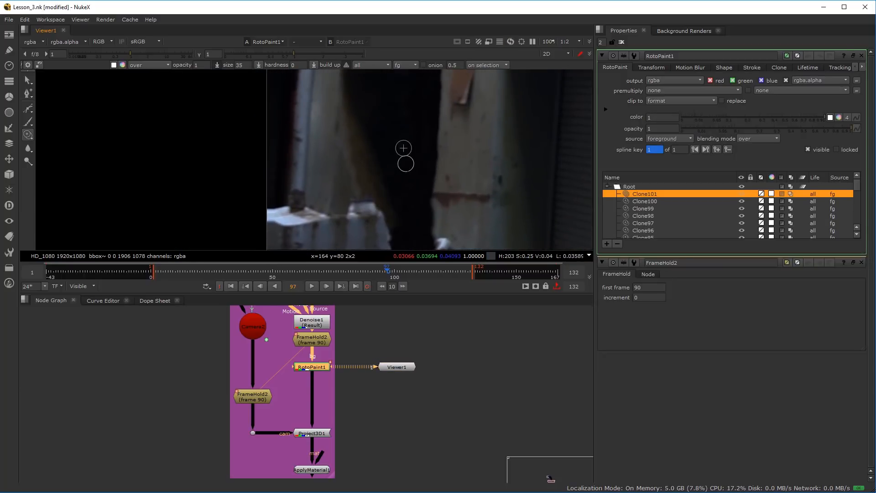
Clone panel texture along the corrugated panel's doorway side to straighten its vertical edge
scroll(374, 205, up, 2)
mouse_move(361, 225)
mouse_down()
mouse_move(379, 207)
mouse_move(355, 203)
mouse_up()
scroll(325, 218, down, 5)
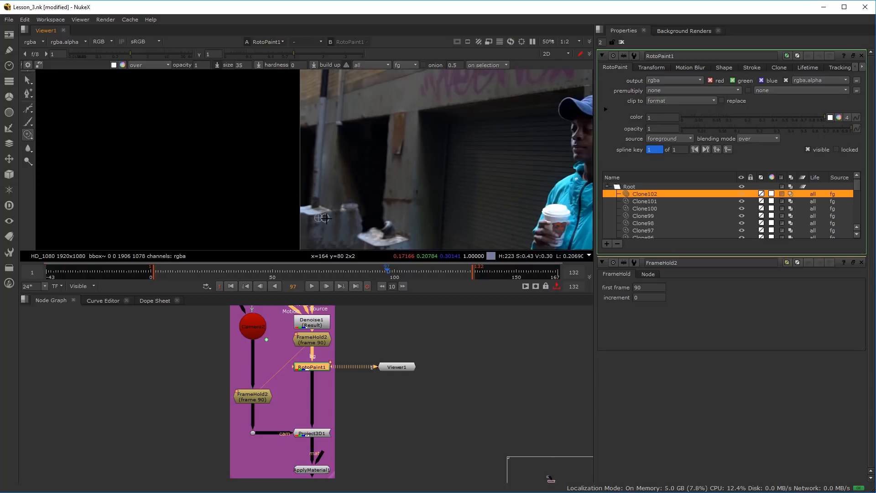
scroll(324, 218, up, 6)
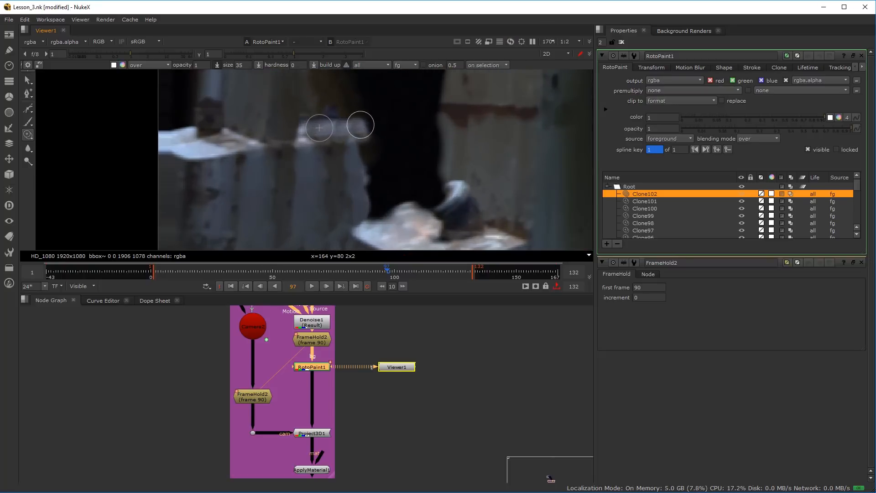
drag(319, 176, 322, 179)
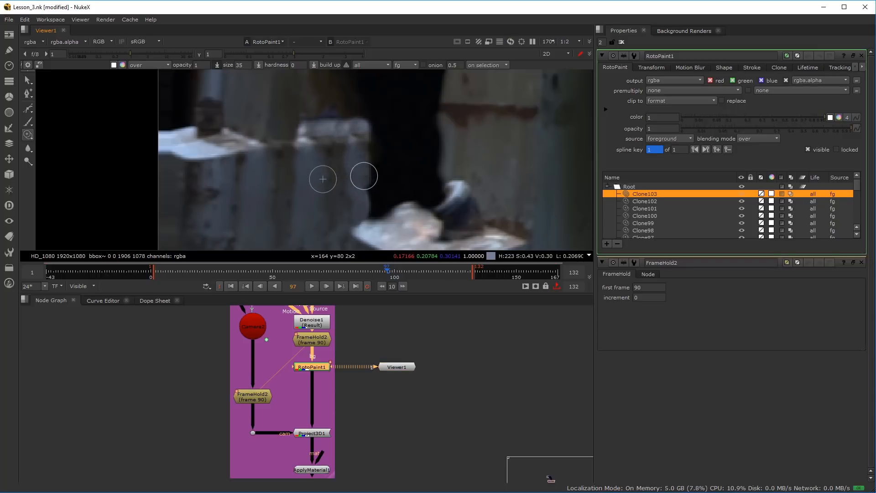
click(325, 195)
scroll(325, 196, down, 6)
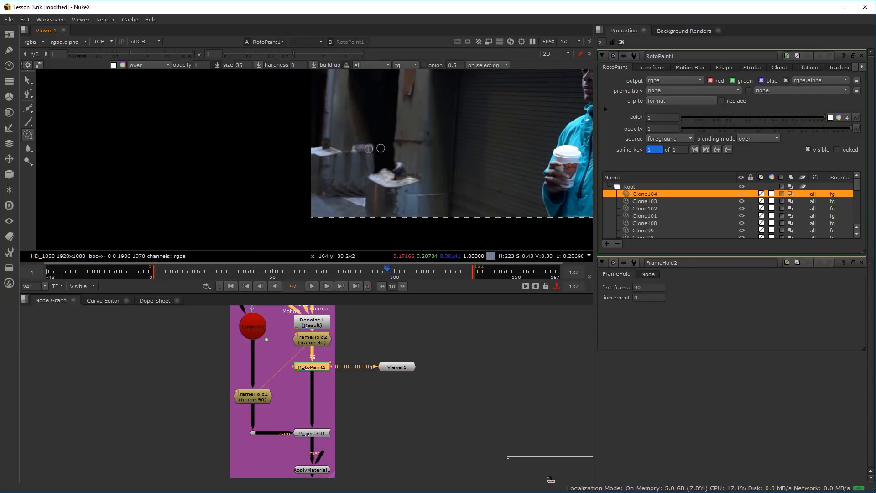
Set the clone brush to 59 and extend the corrugated panel into the doorway and over the pale ledge's near corner
scroll(347, 110, up, 4)
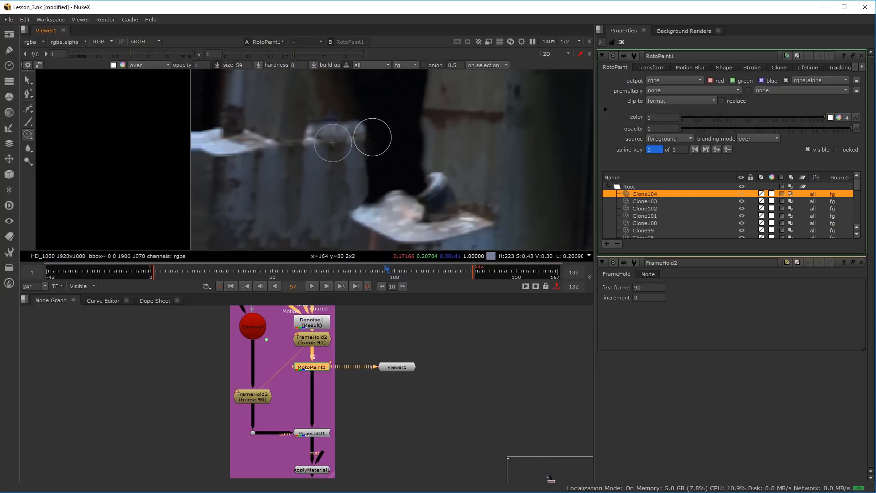
drag(371, 139, 366, 142)
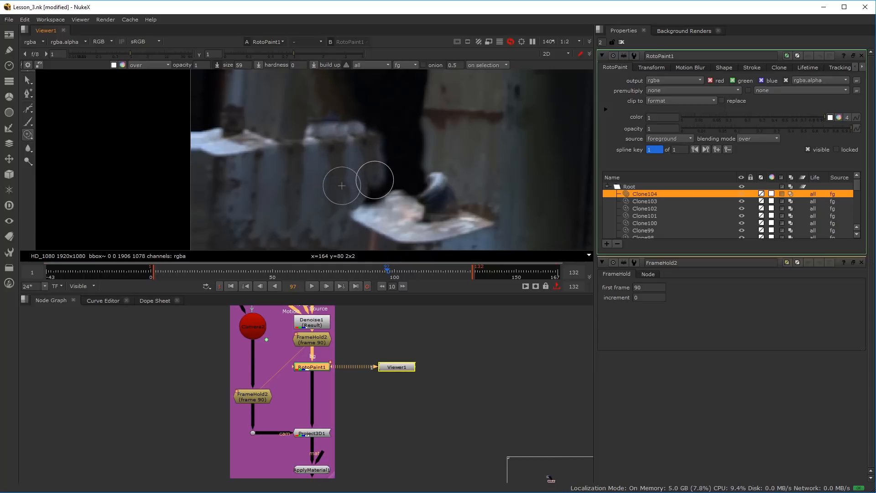
click(338, 207)
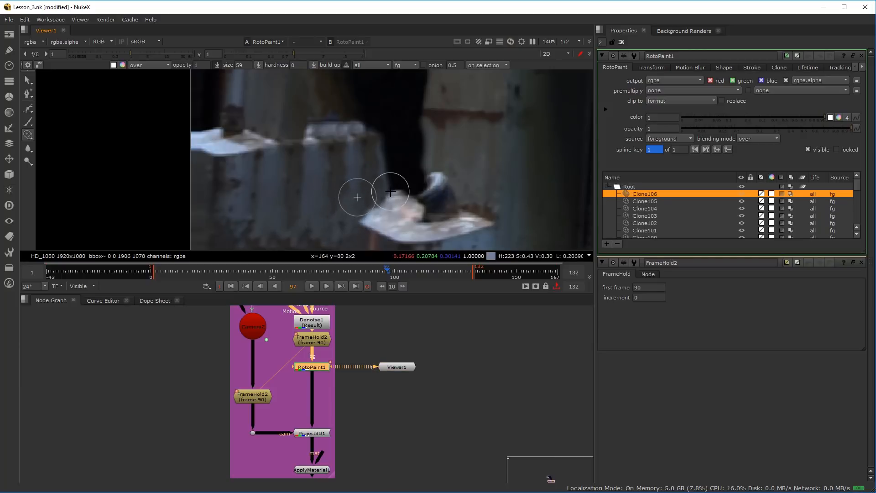
Clone over the corrugated panel's upper corner and its border with the dark doorway to refine the edge above the pale ledge
drag(400, 189, 382, 141)
scroll(390, 109, down, 4)
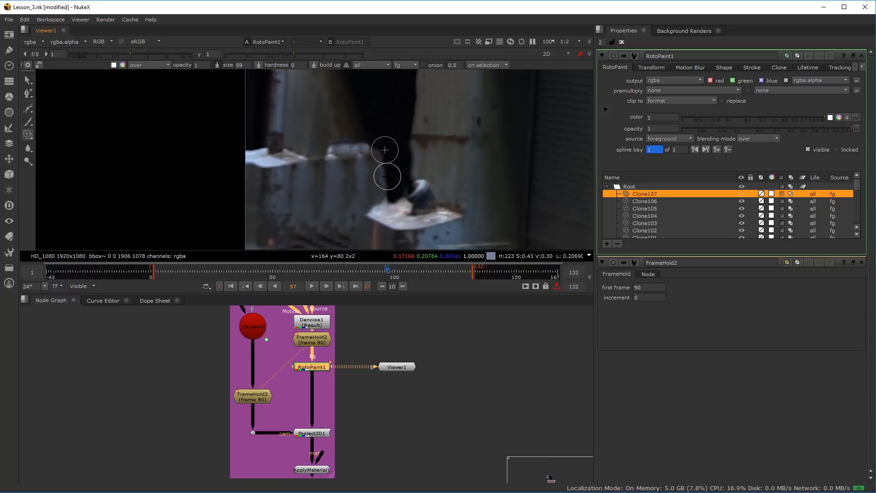
scroll(337, 149, up, 4)
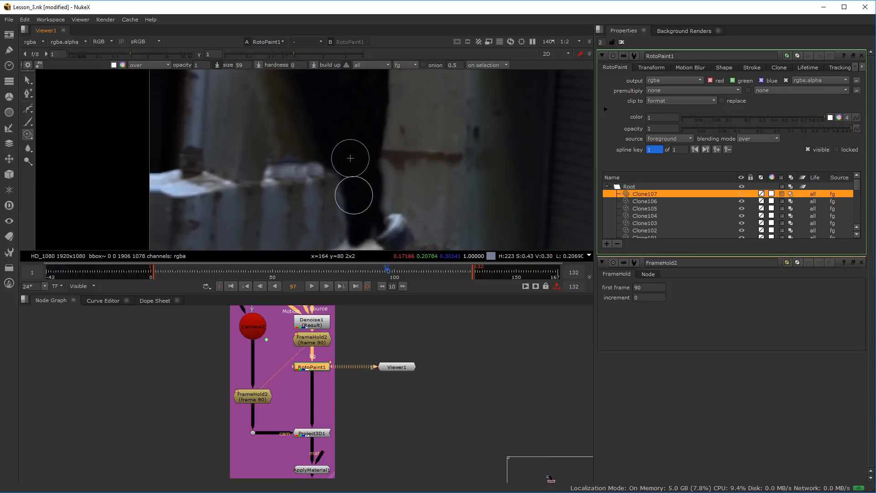
drag(334, 156, 340, 173)
scroll(314, 169, down, 4)
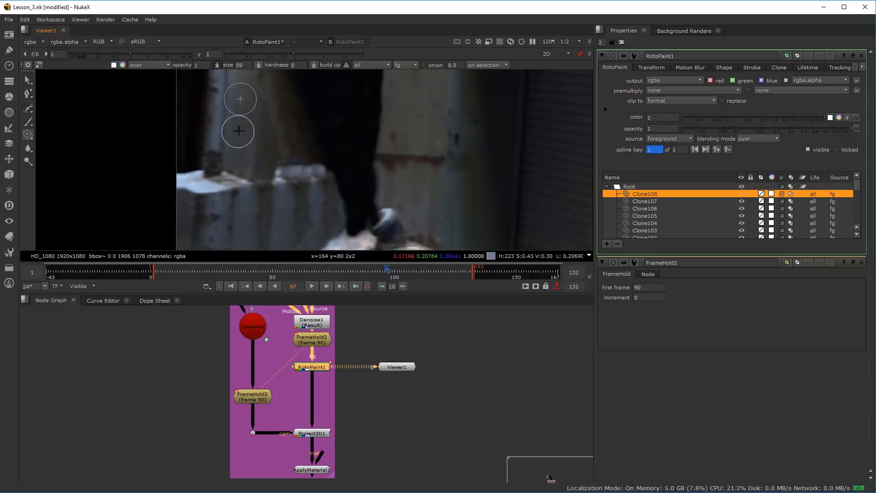
scroll(304, 205, up, 5)
drag(279, 190, 305, 240)
scroll(266, 145, down, 4)
scroll(294, 197, up, 1)
drag(276, 199, 287, 201)
scroll(227, 190, up, 3)
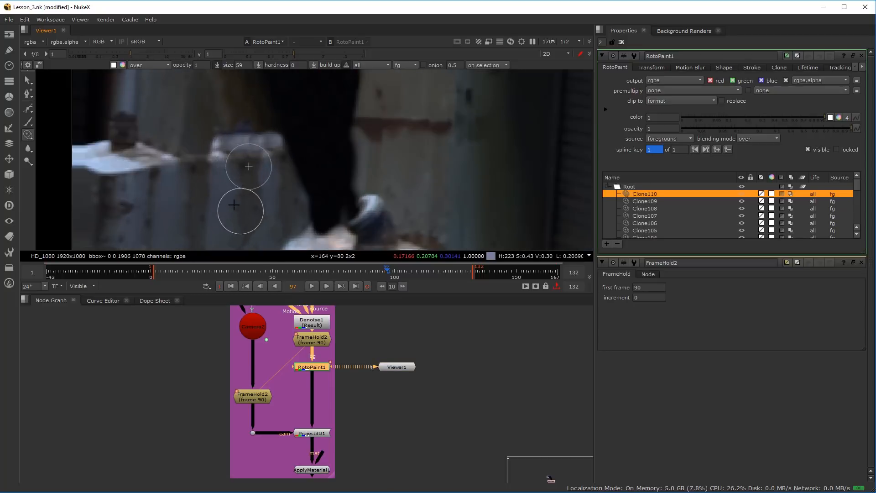
Switch from cloning to the Brush tool and sample a near-black colour from the dark doorway
click(31, 136)
click(30, 151)
click(30, 151)
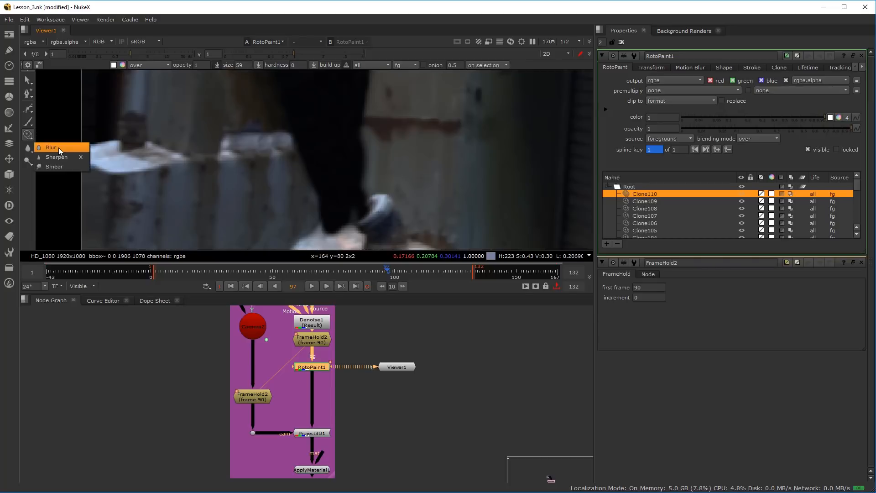
click(28, 166)
click(28, 163)
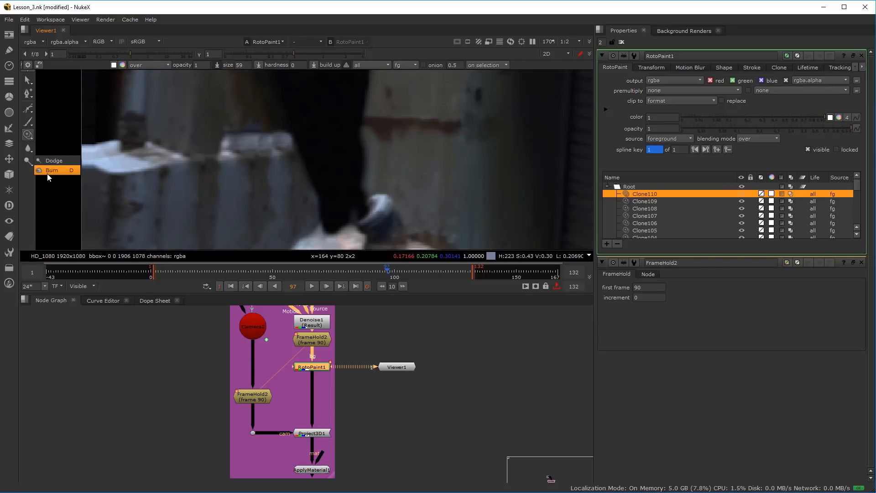
click(28, 121)
click(50, 122)
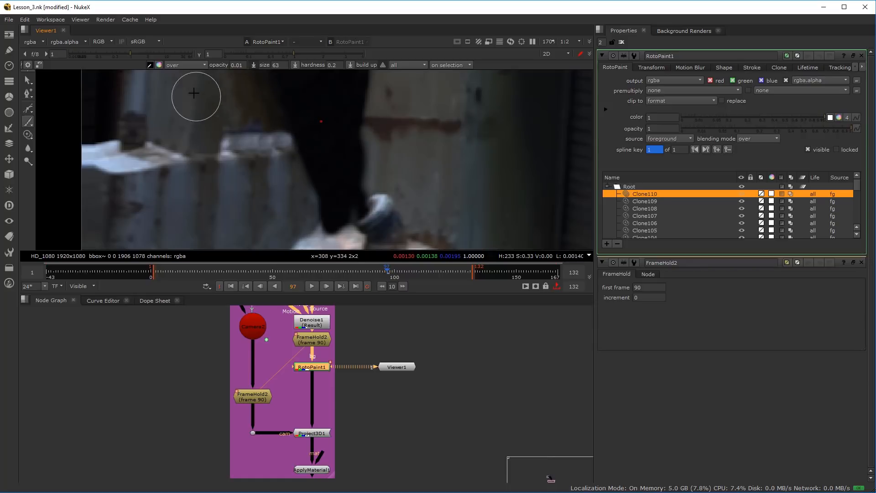
Set the brush to size 177.5 and opacity 0.991 and try a dark stroke over the corrugated panel's doorway edge
drag(312, 173, 325, 163)
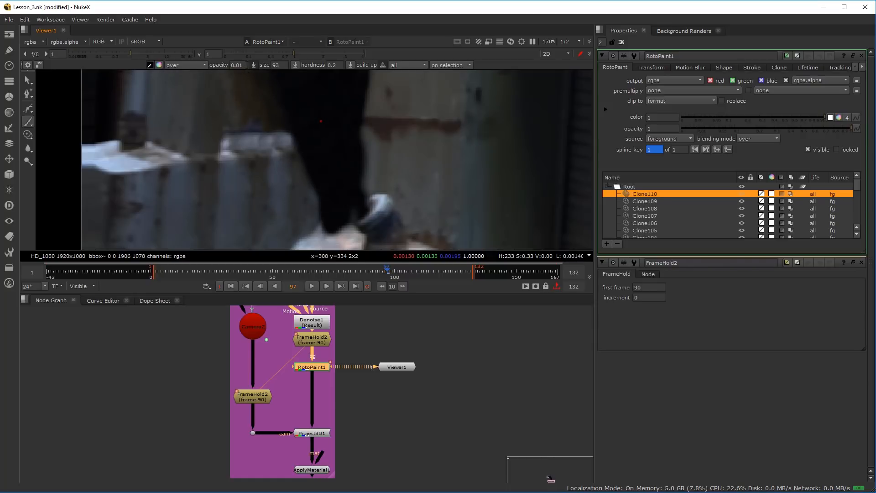
drag(242, 64, 244, 64)
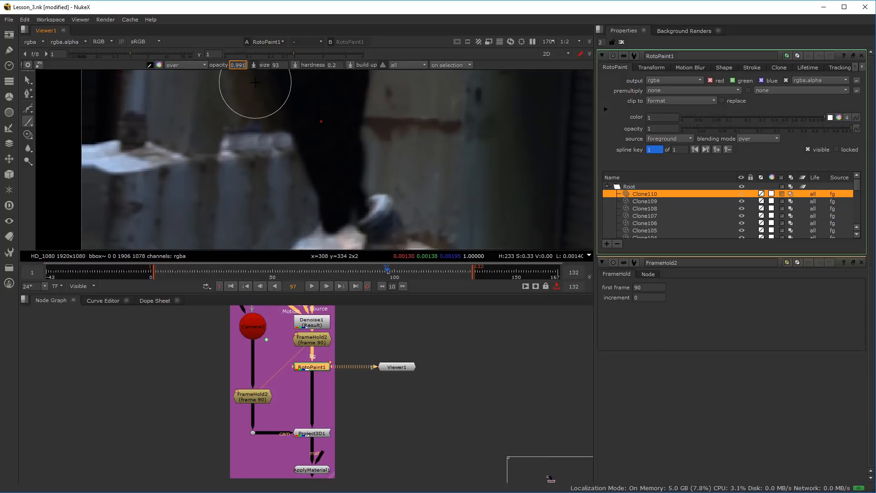
drag(320, 154, 365, 150)
scroll(365, 150, down, 5)
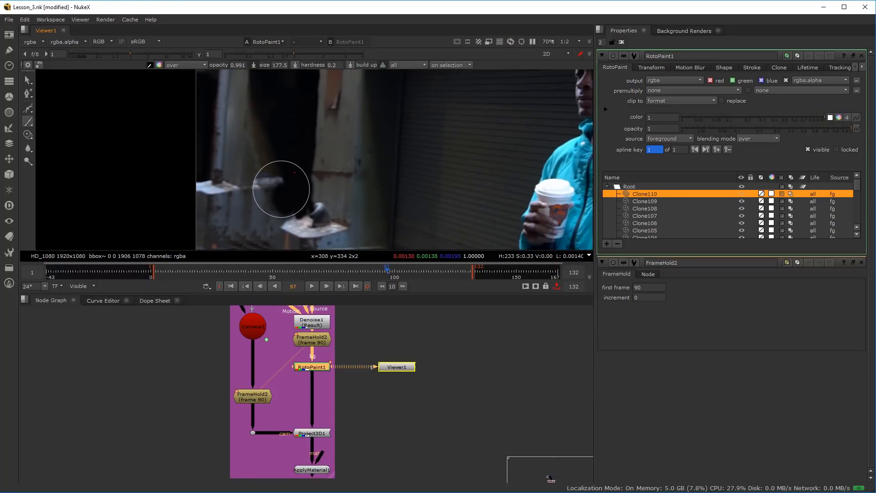
drag(282, 190, 290, 171)
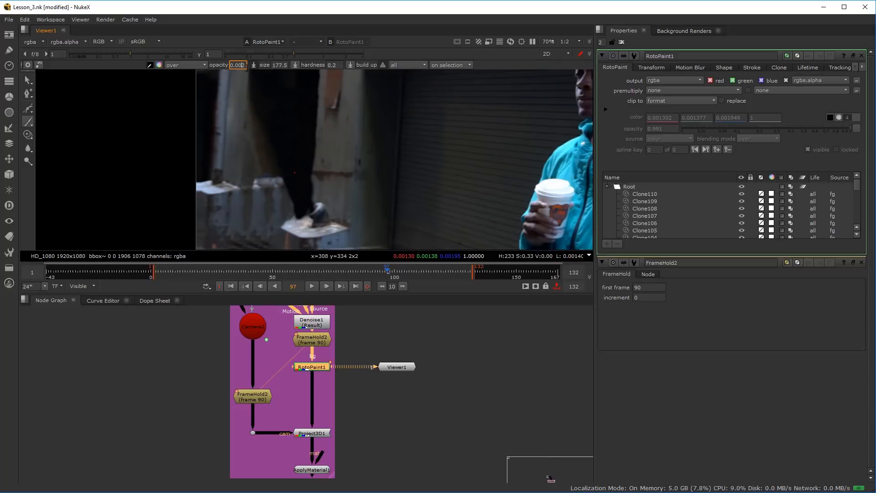
Paint faint dark strokes over the corrugated panel's doorway edge at opacity 0.002, raising the brush opacity to 0.007
mouse_move(284, 197)
mouse_down()
mouse_move(276, 172)
mouse_move(286, 204)
mouse_up()
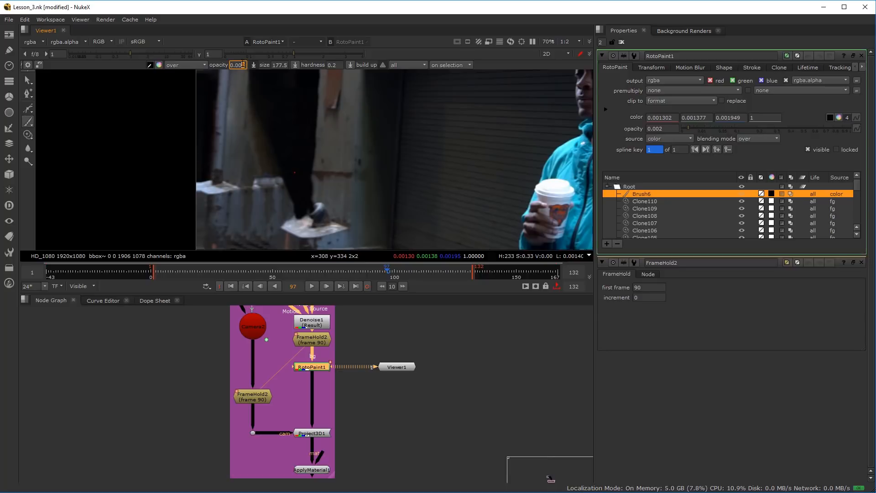
mouse_move(286, 158)
mouse_down()
mouse_move(274, 157)
mouse_move(276, 192)
mouse_up()
key(Up)
key(Up)
mouse_move(277, 141)
mouse_down()
mouse_move(287, 200)
mouse_move(256, 131)
mouse_move(274, 157)
mouse_move(280, 197)
mouse_move(284, 177)
mouse_up()
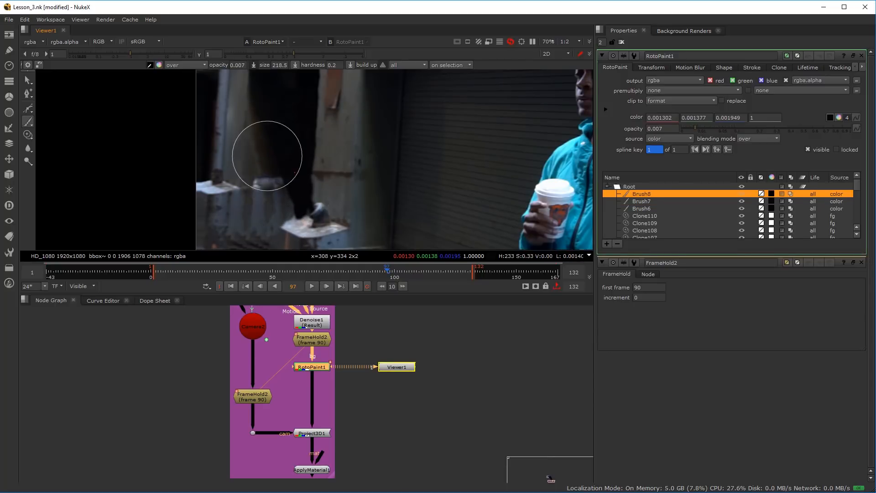
Darken the doorway recess from its upper part down to the corrugated panel with soft strokes at opacity 0.007
drag(288, 198, 288, 204)
alt+drag(292, 168, 289, 227)
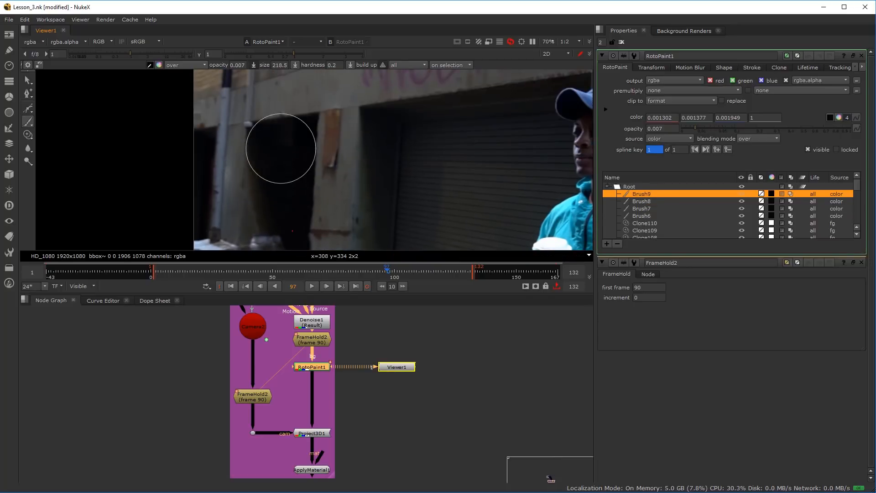
drag(282, 155, 283, 183)
mouse_move(283, 191)
alt+mouse_down()
mouse_move(279, 154)
mouse_move(340, 149)
mouse_move(292, 183)
alt+mouse_up()
alt+drag(273, 201, 270, 159)
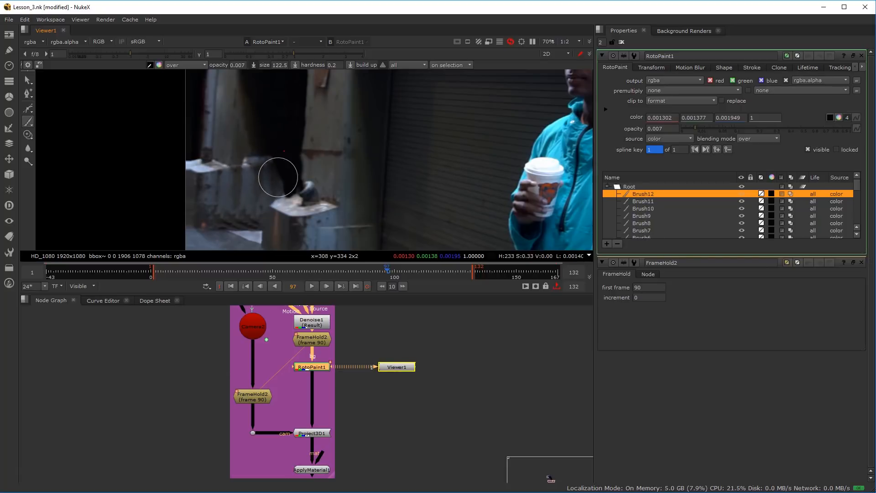
Darken the corrugated panel's doorway edge just above the pale ledge with smaller brushes of 122.5 and 135
click(277, 180)
scroll(276, 180, up, 2)
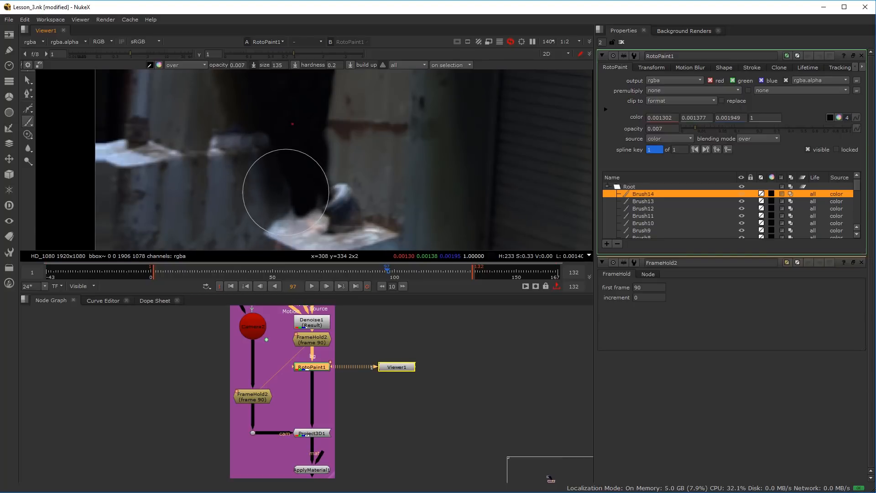
scroll(259, 157, down, 5)
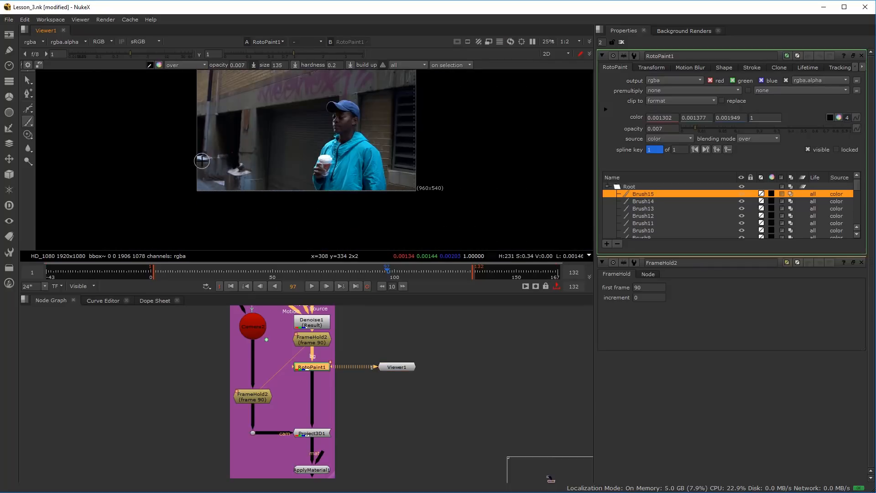
Examine the darkened doorway and corrugated panel edge at several magnifications
scroll(196, 162, up, 2)
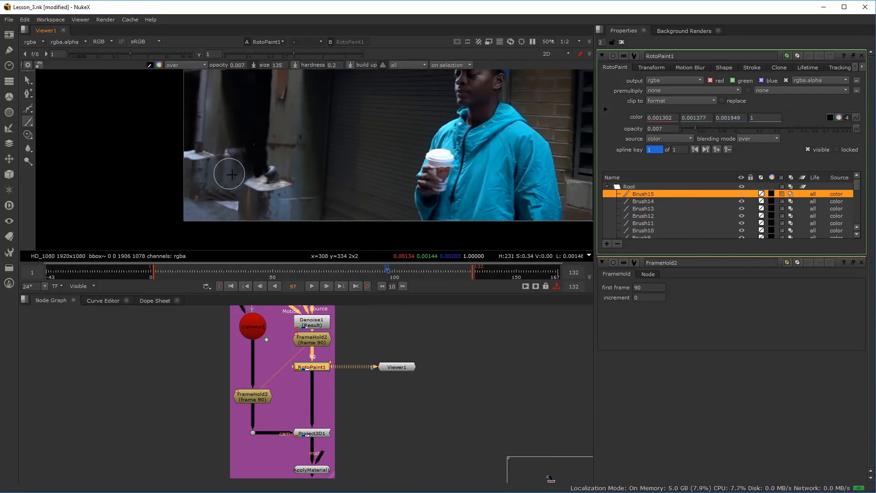
scroll(245, 184, up, 3)
drag(184, 198, 200, 160)
scroll(251, 148, up, 2)
scroll(280, 136, down, 3)
drag(280, 135, 274, 184)
scroll(281, 143, up, 1)
scroll(279, 140, down, 2)
drag(274, 139, 275, 176)
scroll(276, 144, up, 1)
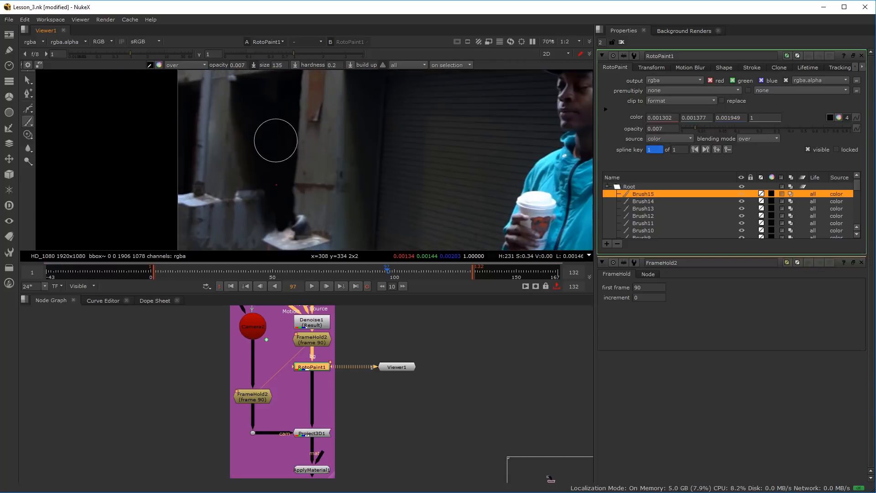
Switch to the Blur tool and set its opacity to 0.05 and its lifetime to all frames
click(30, 137)
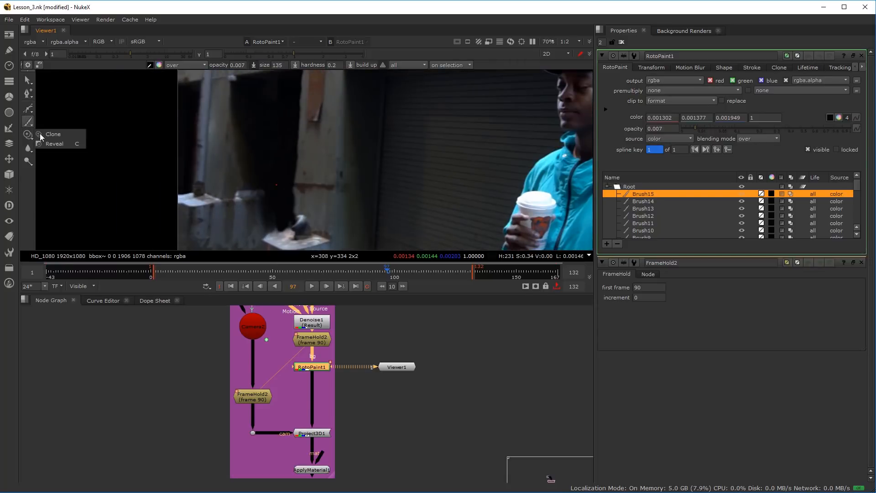
click(30, 150)
click(76, 150)
scroll(276, 139, up, 1)
drag(260, 137, 323, 134)
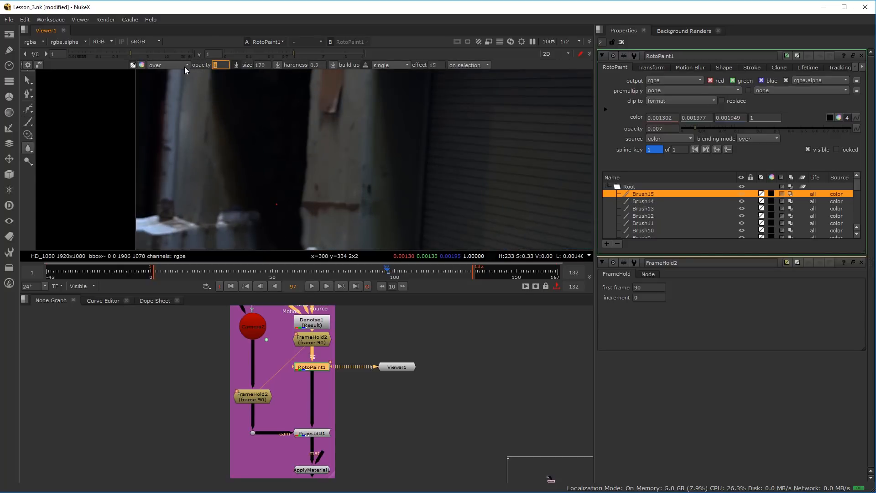
text(.05)
key(Return)
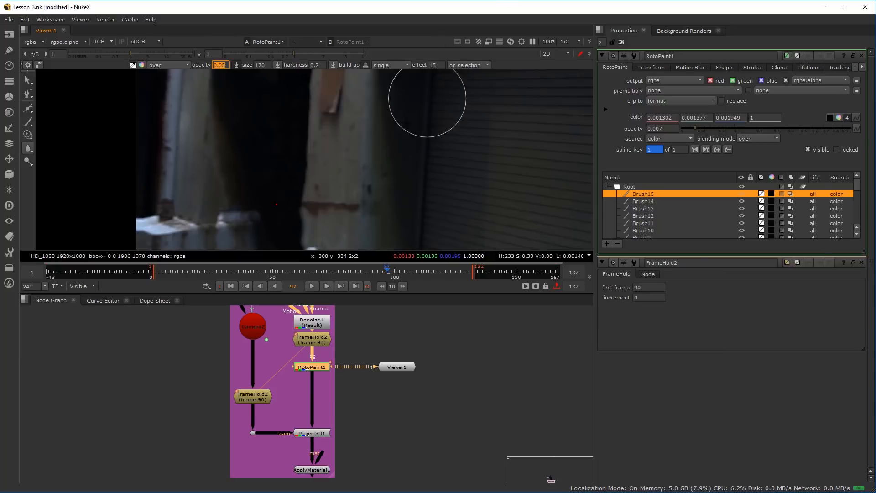
click(398, 66)
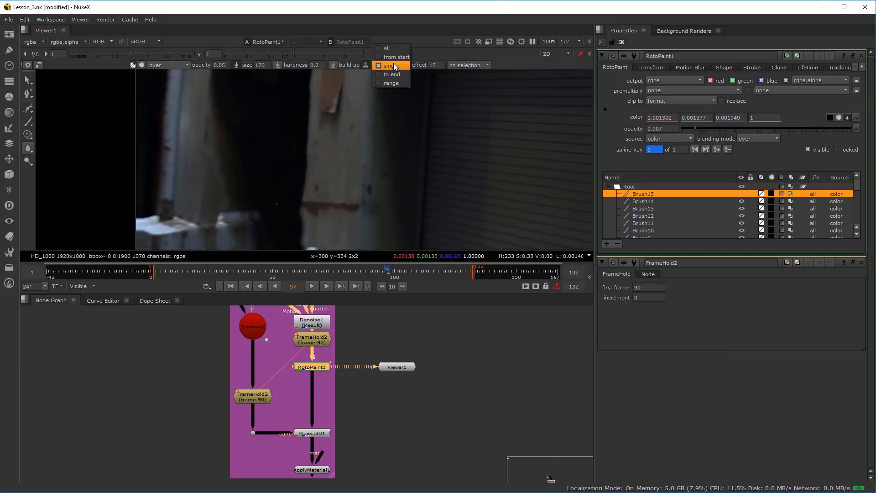
click(390, 46)
Soften the transition between the dark doorway and the grey wall beside it with blur strokes at size 106.5
scroll(269, 137, down, 5)
scroll(273, 114, up, 5)
scroll(251, 150, down, 5)
scroll(256, 126, up, 5)
mouse_move(256, 127)
mouse_down()
mouse_move(246, 134)
mouse_move(250, 159)
mouse_move(229, 139)
mouse_move(203, 147)
mouse_move(220, 166)
mouse_up()
scroll(220, 166, down, 3)
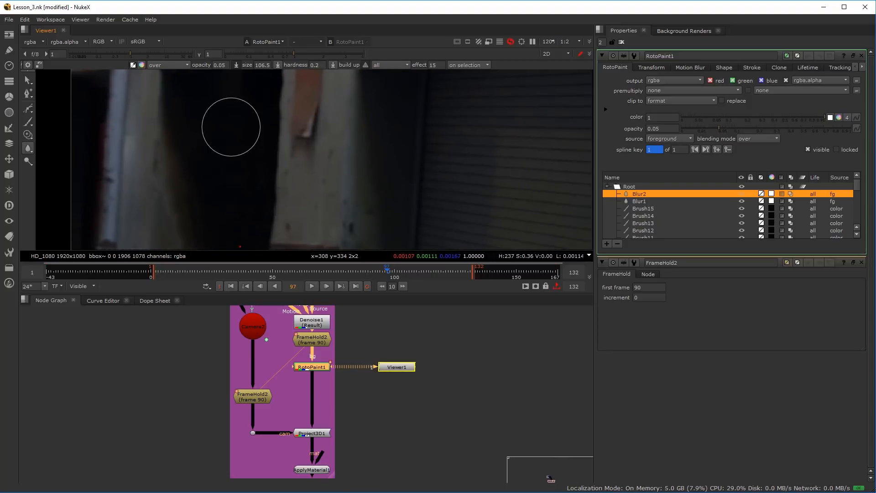
mouse_move(250, 100)
mouse_down()
mouse_move(206, 189)
mouse_move(224, 92)
mouse_move(225, 164)
mouse_move(213, 157)
mouse_up()
mouse_move(218, 200)
mouse_down()
mouse_move(219, 117)
mouse_move(216, 147)
mouse_move(236, 217)
mouse_move(236, 175)
mouse_up()
mouse_move(221, 152)
mouse_down()
mouse_move(222, 181)
mouse_move(235, 179)
mouse_move(229, 136)
mouse_move(237, 198)
mouse_up()
scroll(296, 215, down, 2)
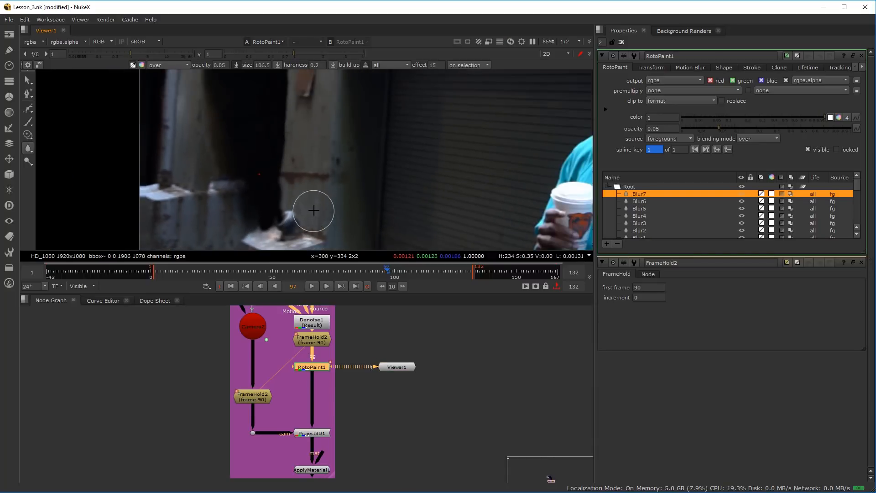
Switch back to the Clone tool and clone over the panel's lower doorway edge, just above the pale ledge
drag(313, 211, 370, 148)
scroll(346, 150, up, 6)
drag(443, 142, 426, 172)
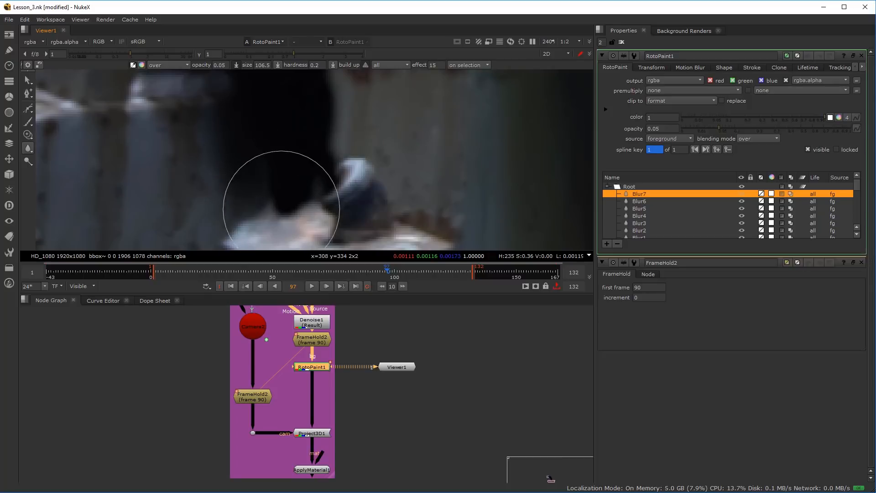
click(27, 134)
click(50, 132)
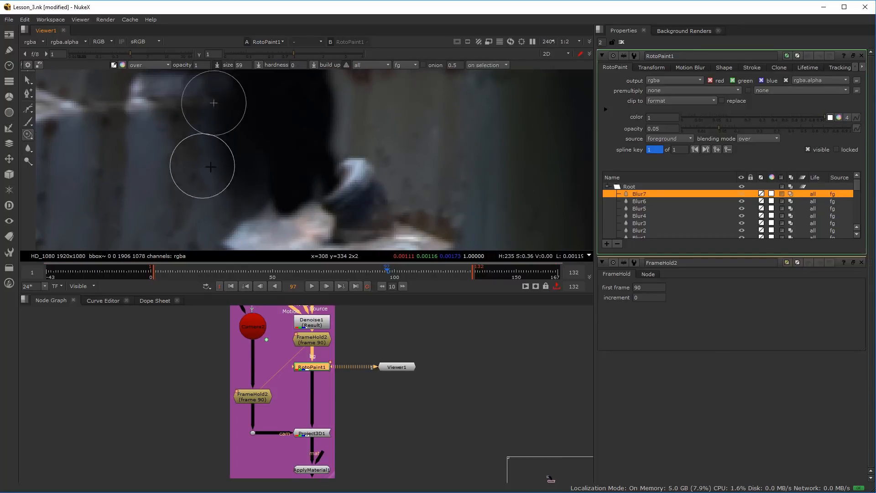
drag(275, 199, 267, 194)
scroll(292, 160, down, 8)
scroll(293, 158, down, 2)
drag(293, 158, 246, 219)
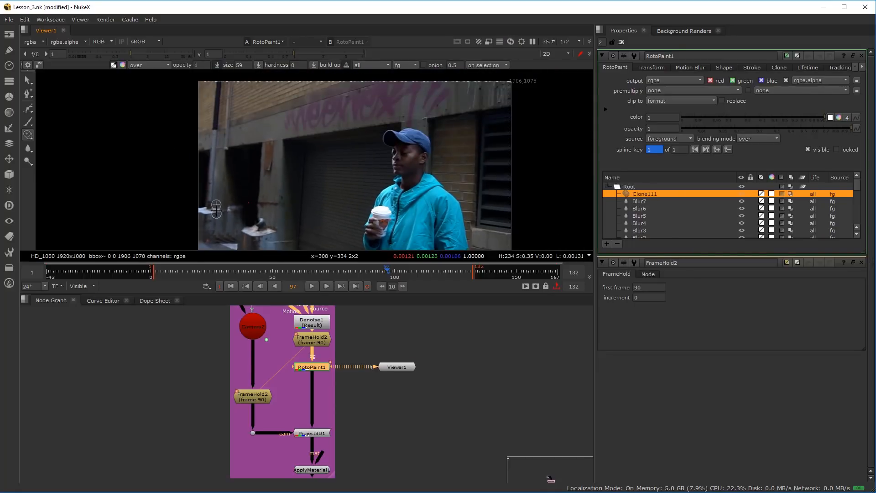
Connect the viewer's input 1 to the FrameHold2 node above RotoPaint1 and its input 2 to RotoPaint1
scroll(217, 216, up, 3)
scroll(331, 339, up, 2)
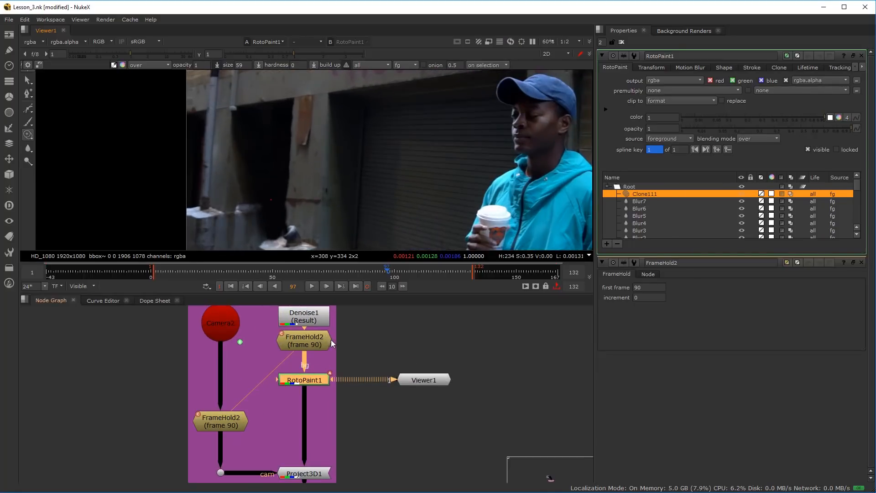
drag(336, 347, 313, 388)
click(280, 364)
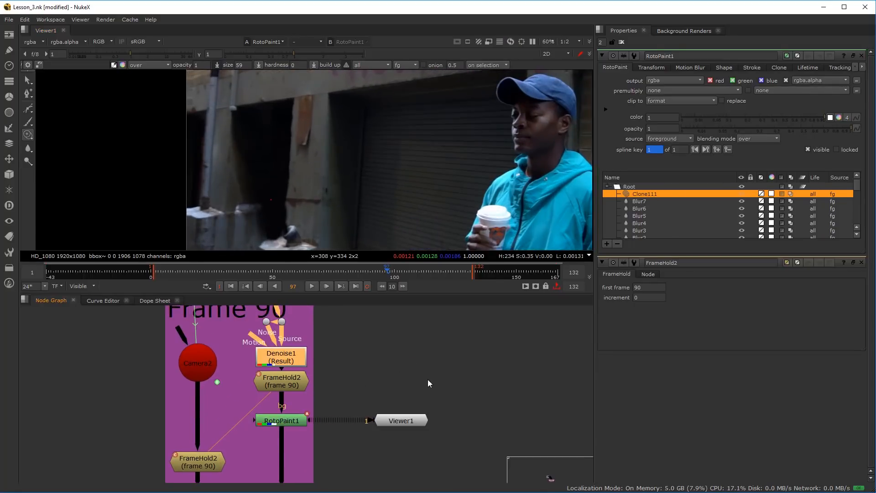
drag(279, 385, 280, 389)
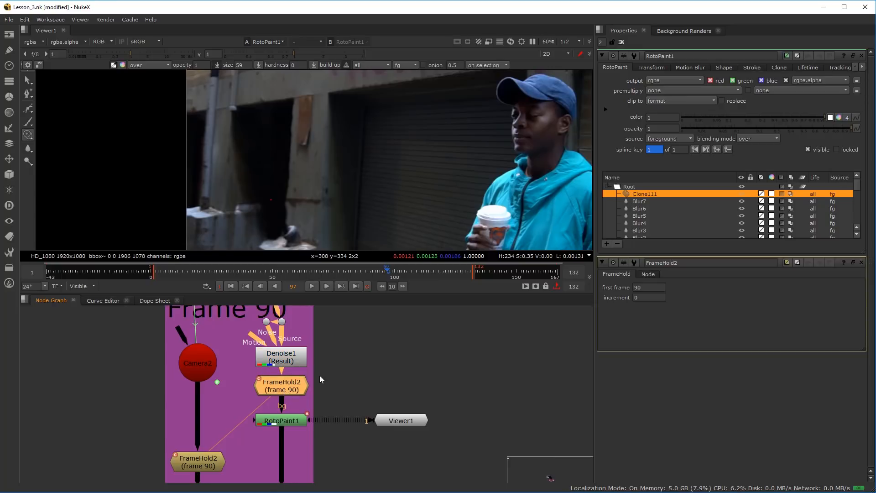
key(1)
click(286, 423)
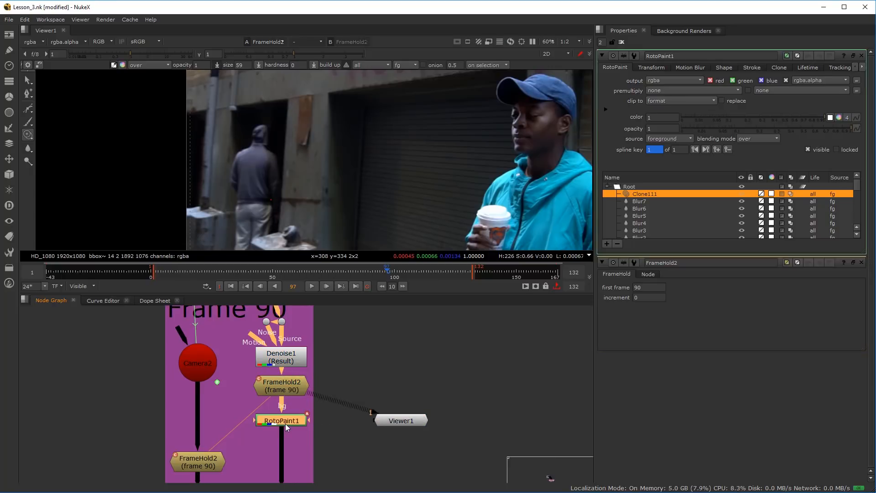
key(2)
Compare the original held frame with the RotoPaint1 result around the doorway by alternating the two viewer inputs
key(1)
key(2)
key(1)
key(2)
key(1)
key(2)
key(1)
key(2)
scroll(294, 216, down, 2)
scroll(295, 216, up, 2)
key(1)
key(2)
key(1)
key(2)
key(1)
key(2)
key(1)
key(2)
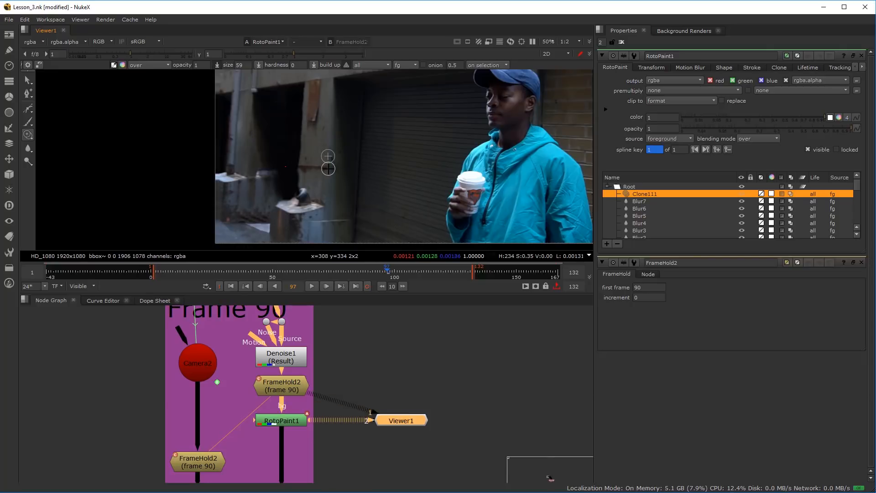
key(1)
key(2)
Compare the original and painted versions in close-up at the corrugated panel's upper edge beside the doorway
scroll(240, 188, up, 4)
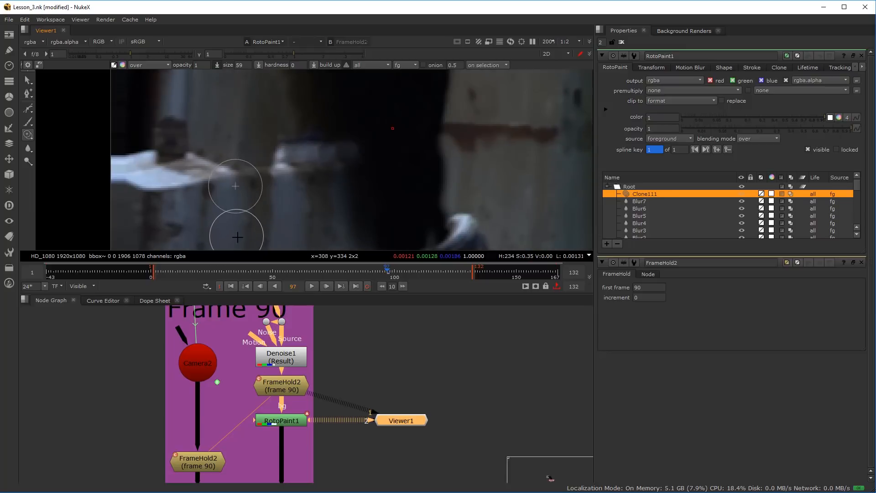
key(1)
key(2)
key(1)
key(2)
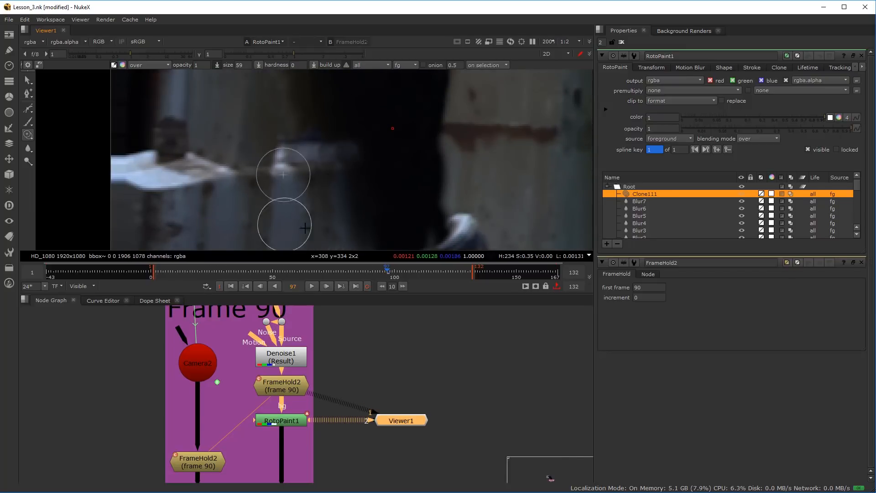
Clone dark panel texture at full opacity over the bright remnant beside the pale ledge, at the panel's doorway edge
drag(282, 189, 279, 208)
scroll(280, 207, up, 1)
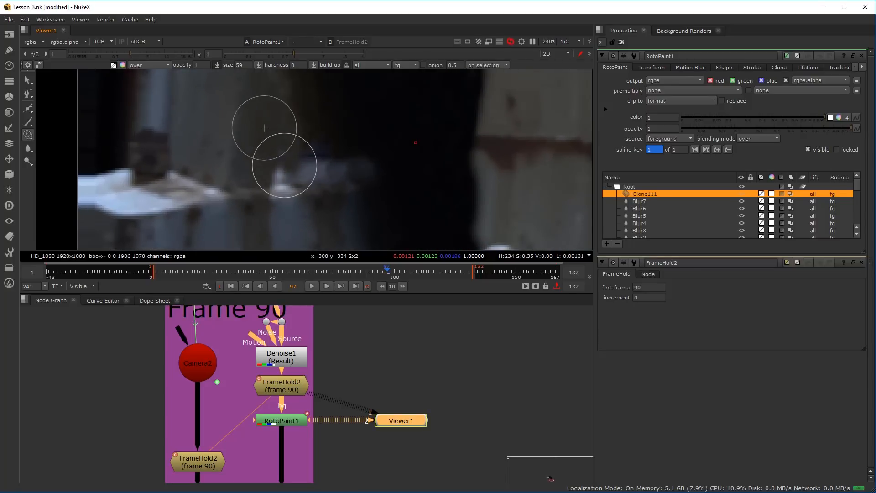
drag(302, 171, 334, 164)
drag(285, 150, 284, 151)
Set the clone brush to opacity 0.005 and size 73, and soften the bright spot beside the pale ledge
drag(204, 66, 167, 74)
text(.0)
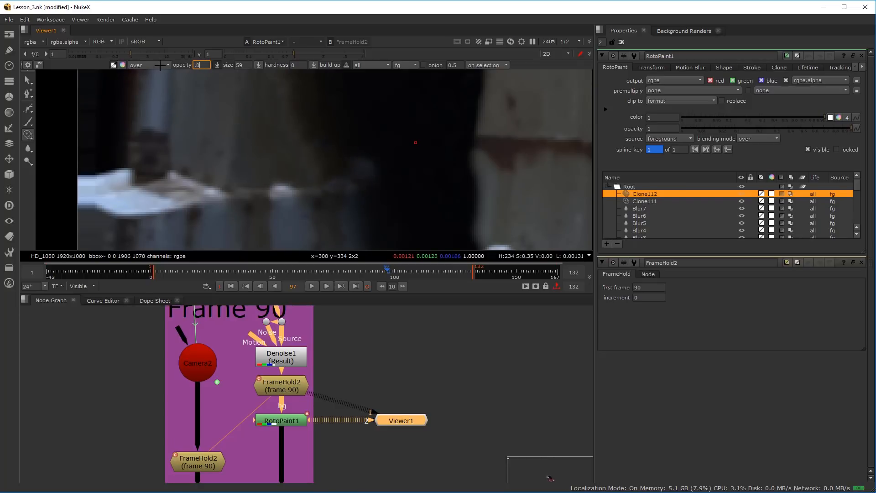
text(05)
key(Return)
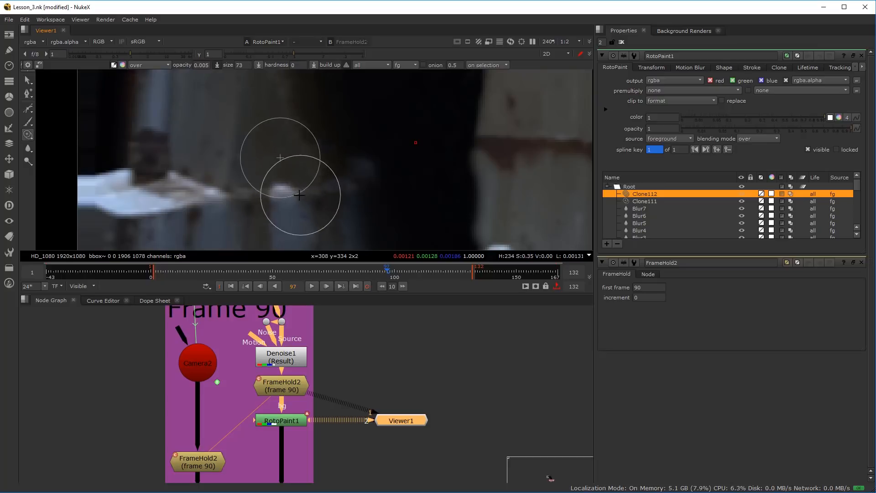
key(ctrl+z)
mouse_move(288, 187)
mouse_down()
mouse_move(260, 187)
mouse_move(297, 195)
mouse_up()
Set the clone opacity to 0.009 and blend the panel's lower edge from the pale ledge towards the dark doorway
key(Up)
key(Up)
key(Up)
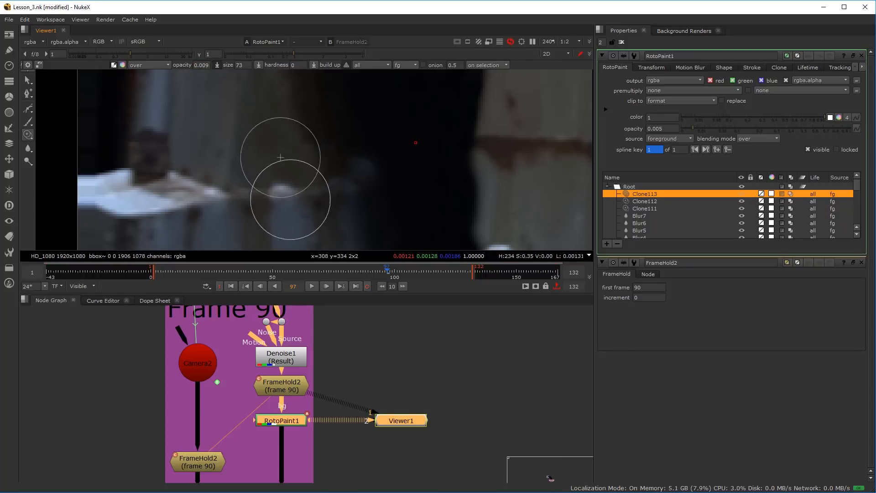
mouse_move(268, 189)
mouse_down()
mouse_move(306, 148)
mouse_move(315, 172)
mouse_up()
ctrl+drag(301, 143, 340, 173)
drag(327, 181, 329, 182)
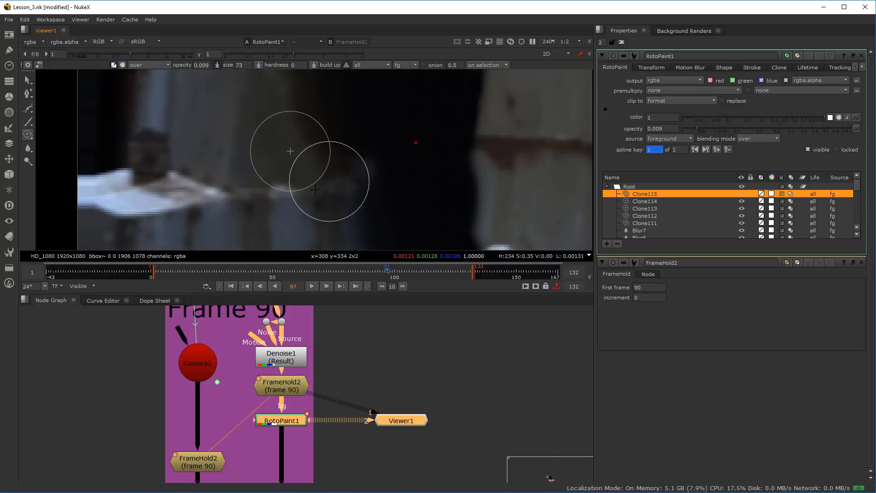
ctrl+click(289, 201)
drag(275, 190, 252, 190)
With clone opacity 1 and brush size about 34, clone over the dark debris strip at the corrugated panel's foot
scroll(180, 191, down, 4)
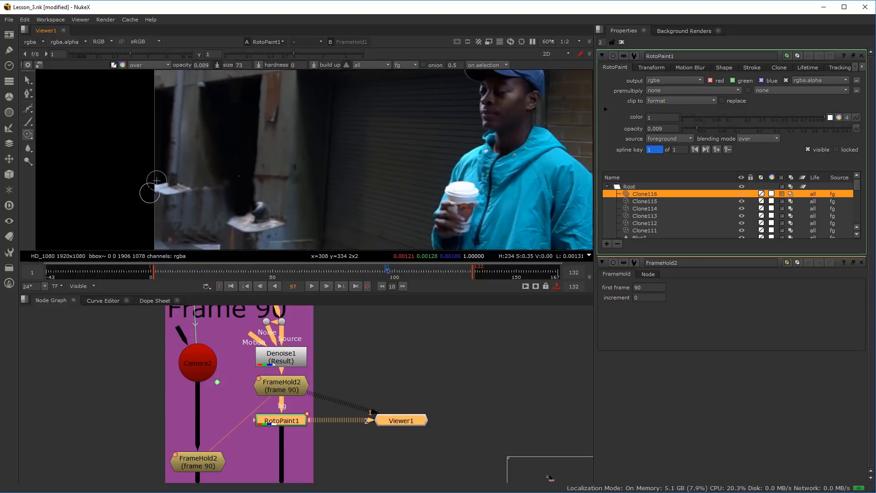
scroll(143, 197, up, 4)
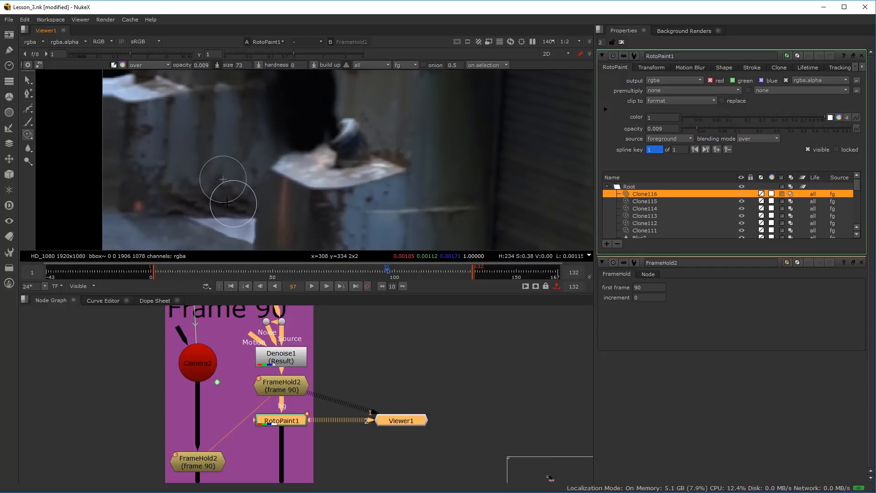
scroll(207, 207, up, 3)
drag(201, 196, 170, 196)
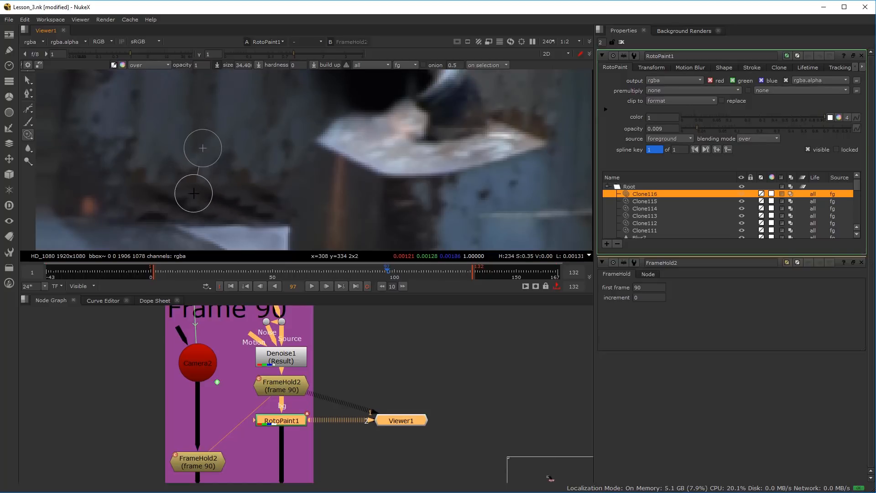
drag(242, 200, 252, 184)
mouse_move(142, 222)
mouse_down()
mouse_move(181, 214)
mouse_move(177, 198)
mouse_move(166, 199)
mouse_move(197, 203)
mouse_move(230, 189)
mouse_move(262, 210)
mouse_move(224, 212)
mouse_move(215, 198)
mouse_move(237, 200)
mouse_up()
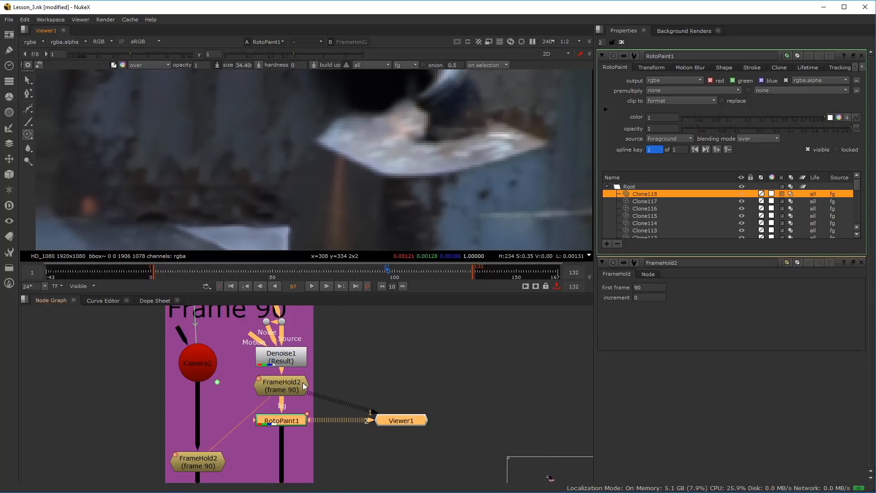
Branch a Dot off the FrameHold2 node above RotoPaint1, connect it to RotoPaint1's bg1 input, and view RotoPaint1
scroll(282, 393, up, 2)
click(275, 443)
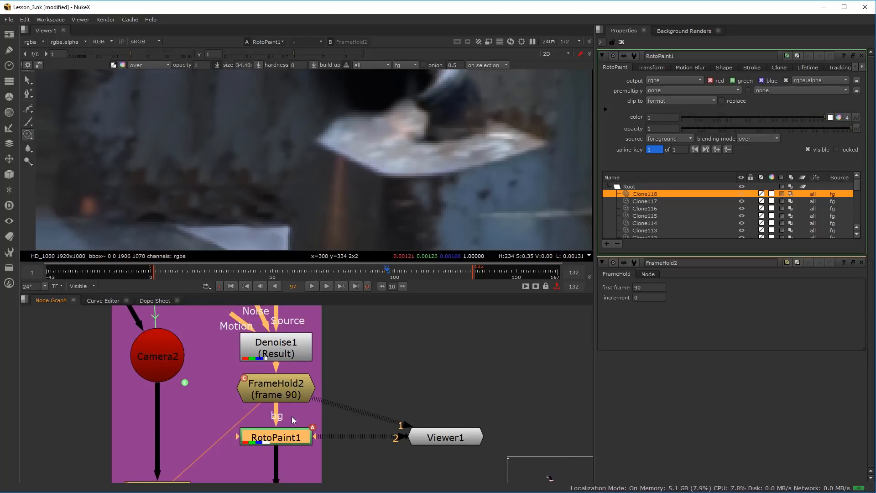
drag(259, 440, 274, 405)
click(401, 347)
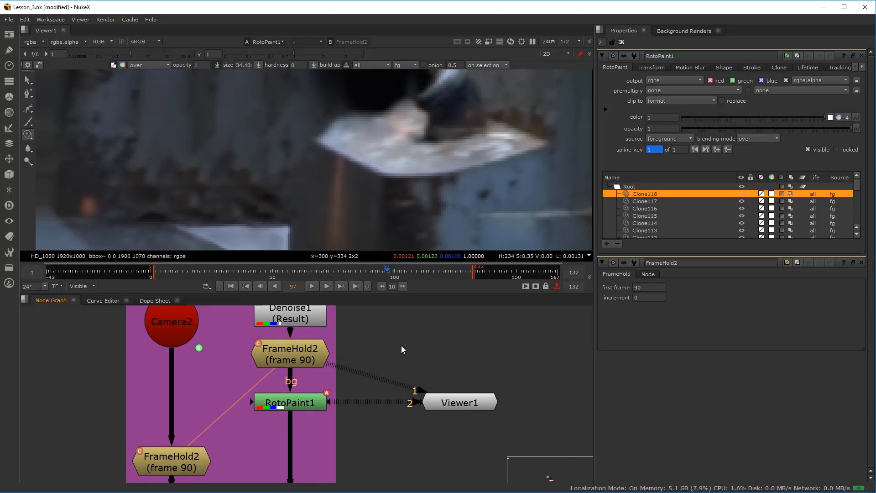
key(period)
drag(399, 343, 390, 356)
drag(368, 329, 308, 355)
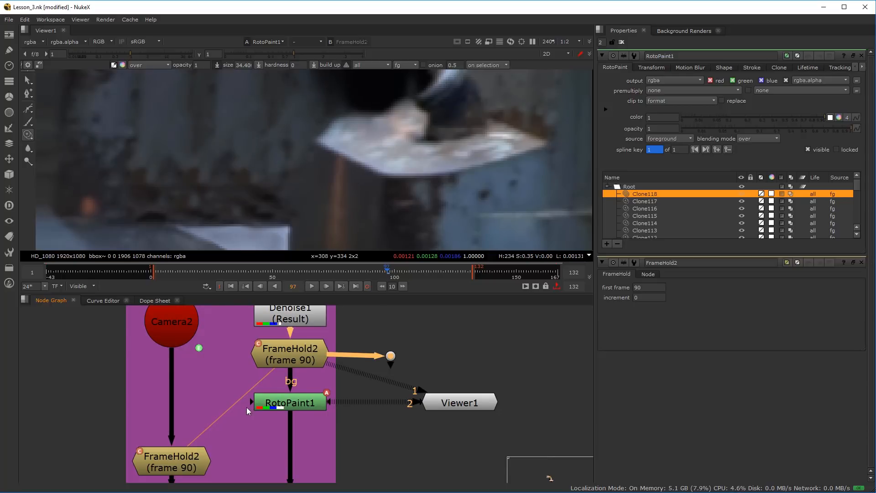
drag(184, 392, 392, 359)
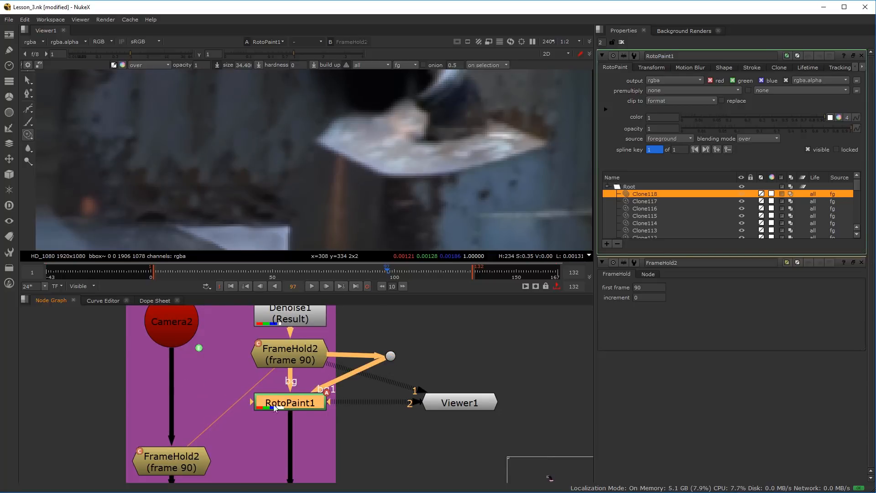
key(1)
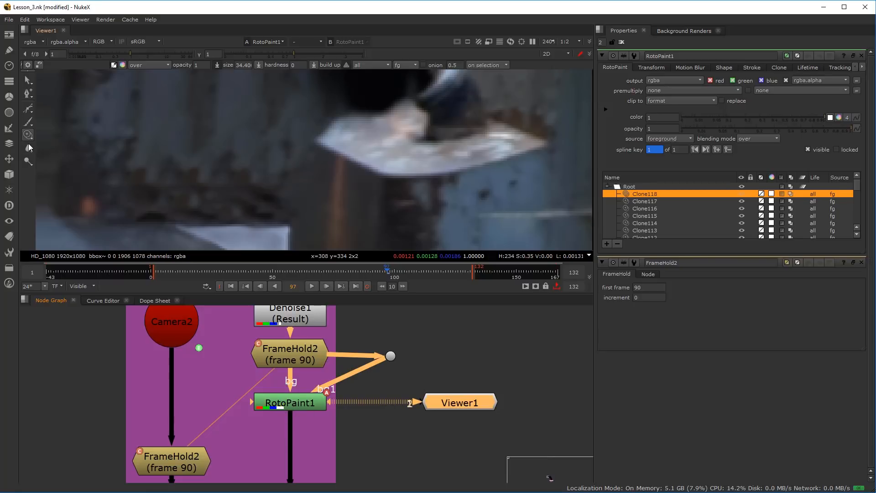
Switch RotoPaint1 to the Reveal tool with bg 1 as source and brush size 67
drag(29, 149, 31, 161)
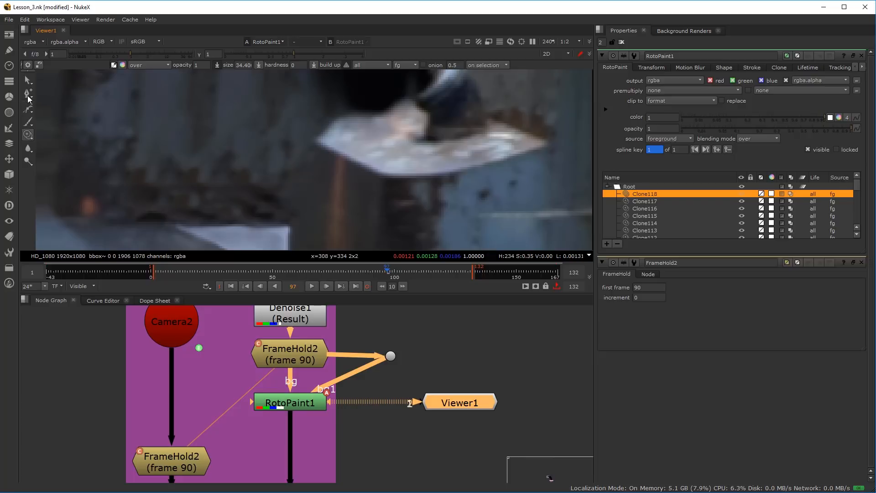
click(28, 135)
click(54, 144)
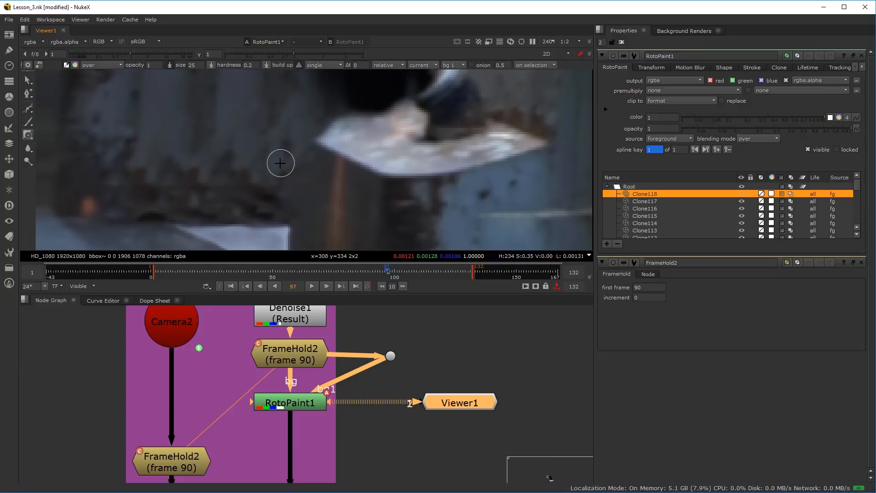
scroll(260, 169, down, 2)
scroll(250, 162, down, 2)
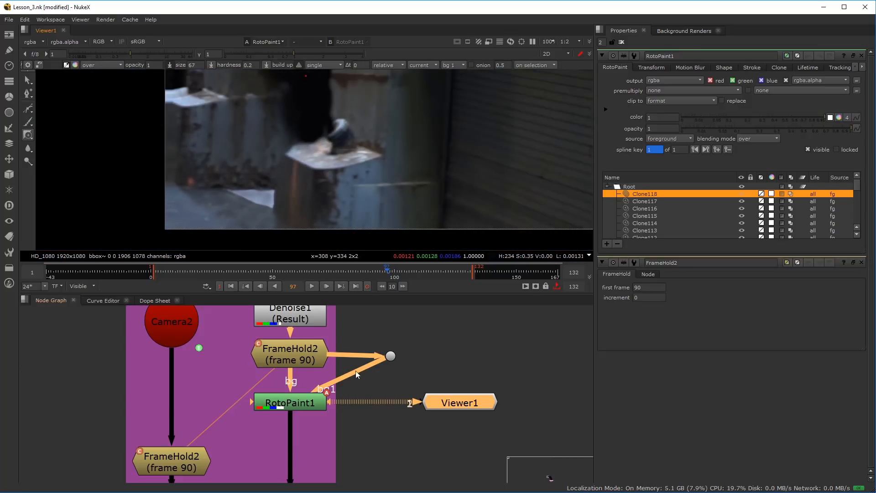
scroll(237, 195, up, 4)
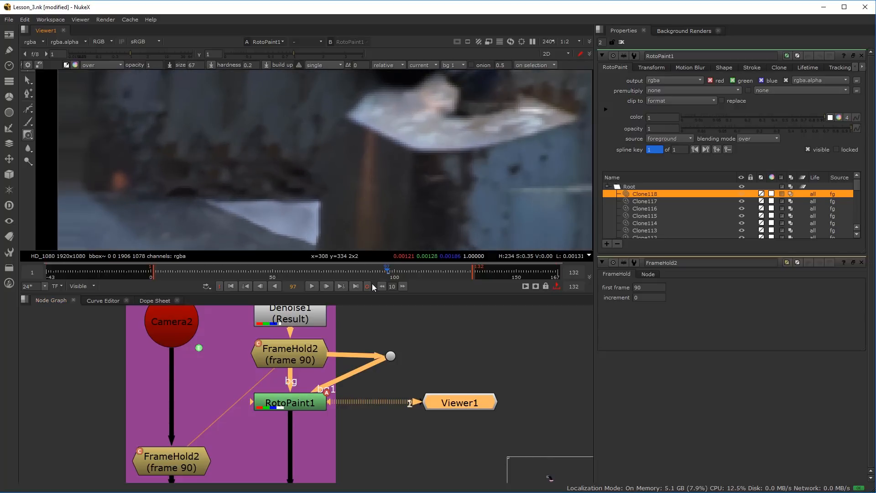
scroll(230, 141, up, 1)
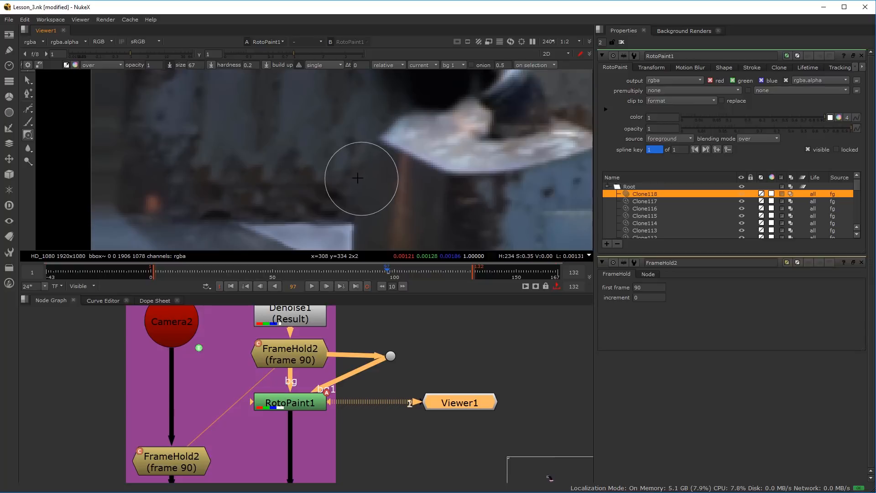
Try revealing the original bg 1 image over the debris strip at the panel's foot, undoing each stroke
scroll(269, 196, down, 1)
mouse_move(306, 173)
mouse_down()
mouse_move(326, 149)
mouse_move(315, 157)
mouse_move(310, 183)
mouse_up()
key(ctrl+z)
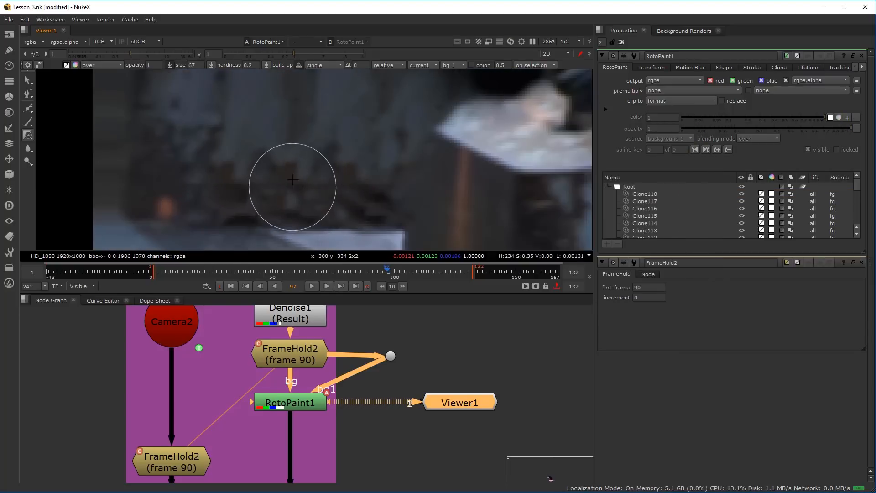
scroll(271, 167, down, 2)
scroll(254, 186, up, 1)
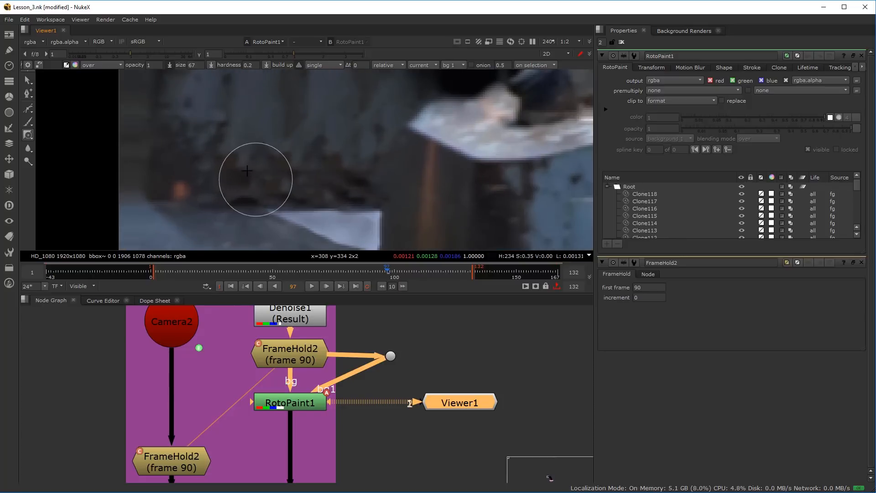
mouse_move(338, 184)
mouse_down()
mouse_move(284, 152)
mouse_move(313, 141)
mouse_move(352, 157)
mouse_move(324, 126)
mouse_move(323, 180)
mouse_up()
key(ctrl+z)
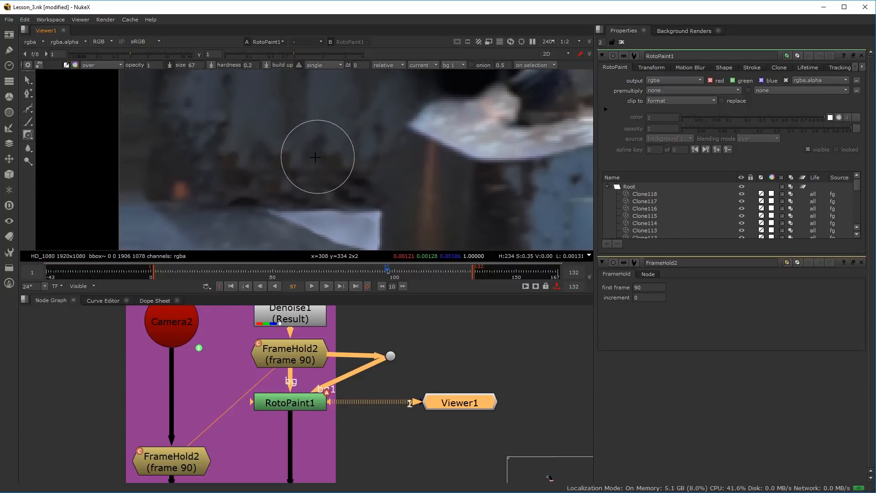
Insert a Transform node between the Dot and RotoPaint1's bg1 input and place it near RotoPaint1
drag(390, 358, 488, 348)
key(Tab)
text(tra)
key(Return)
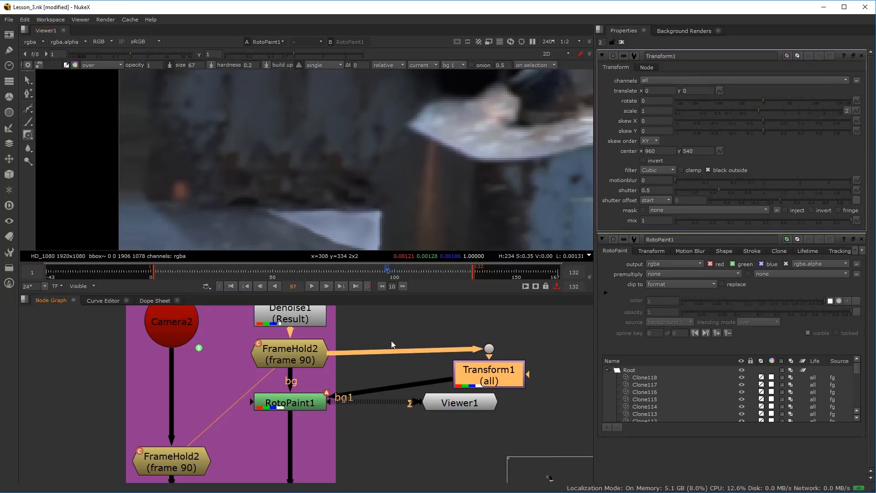
drag(471, 361, 399, 379)
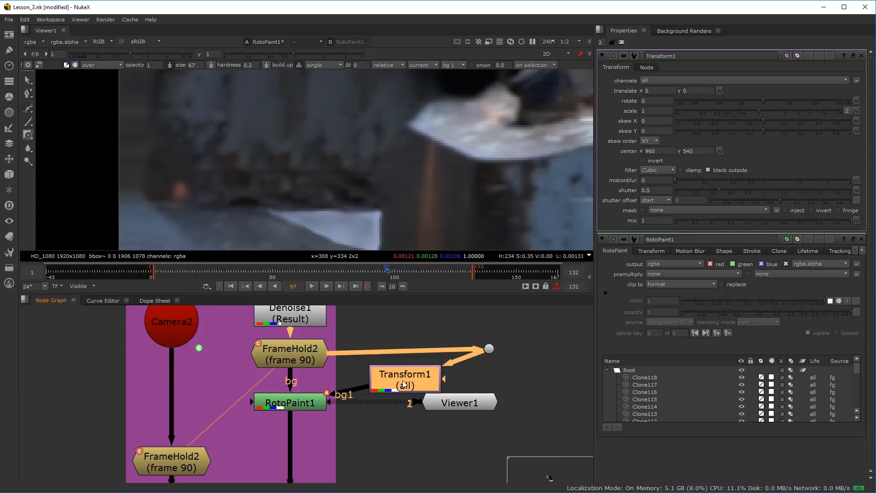
View Transform1 and set its translate x to 32
key(1)
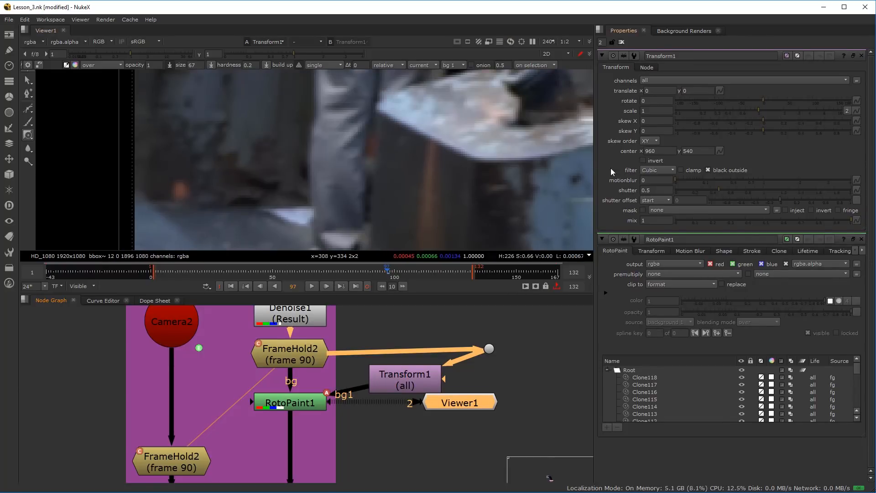
scroll(391, 186, down, 6)
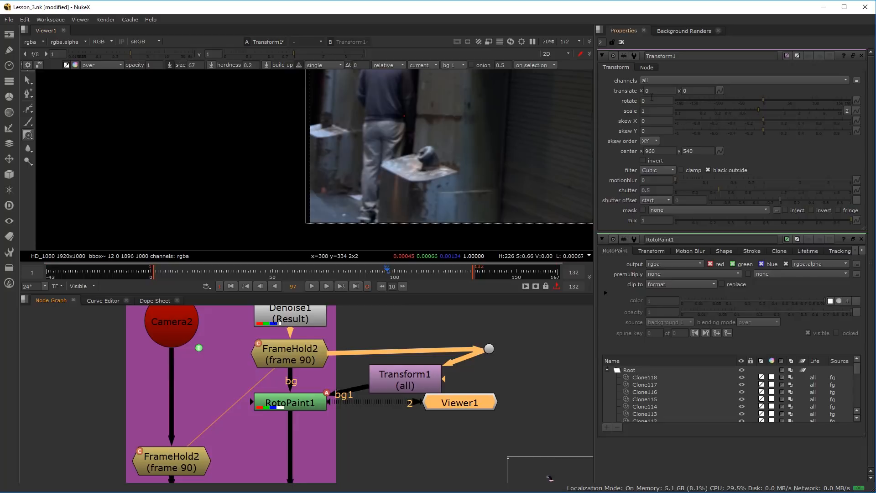
click(657, 91)
text(16)
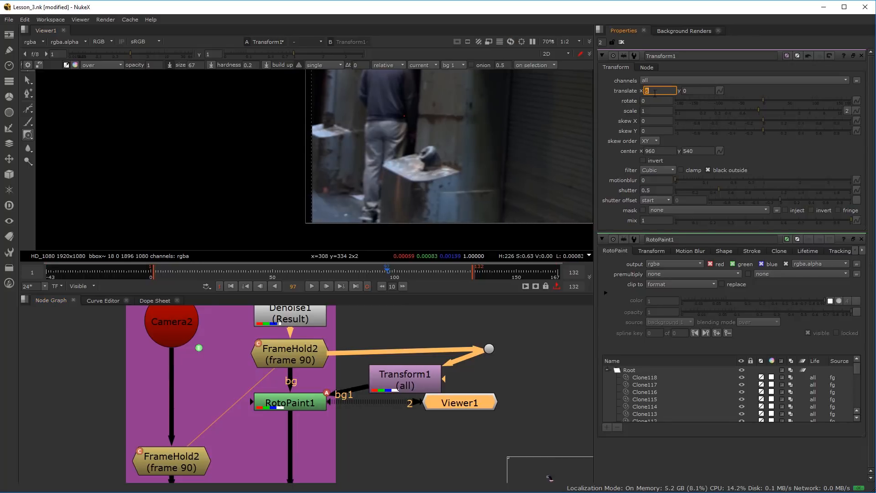
text(32)
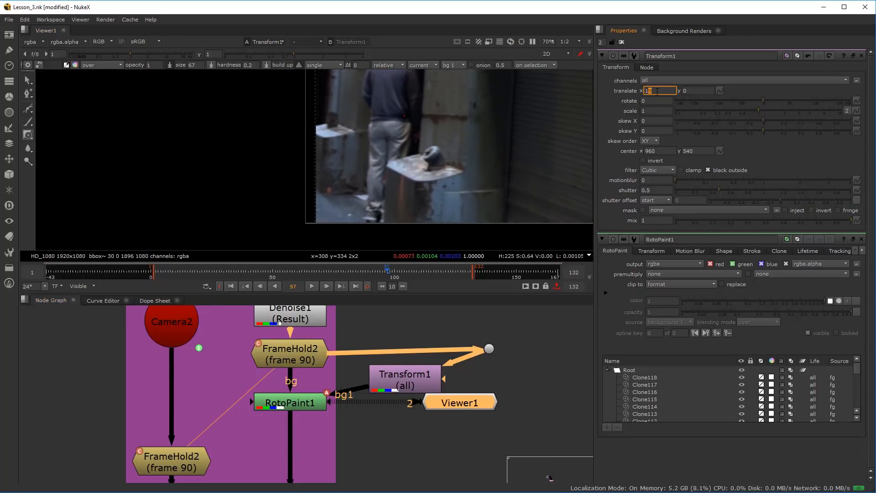
Return the viewer to RotoPaint1 and reselect the Reveal tool for painting around the panel's foot
click(311, 402)
key(1)
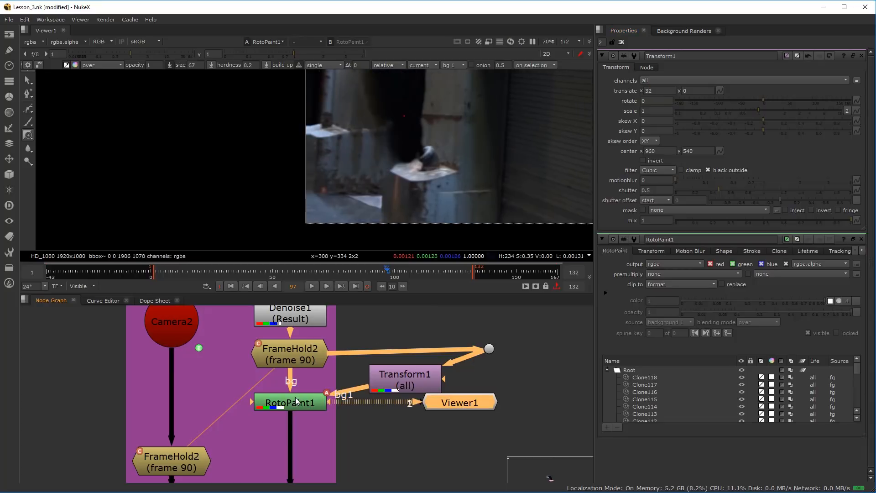
scroll(358, 183, up, 5)
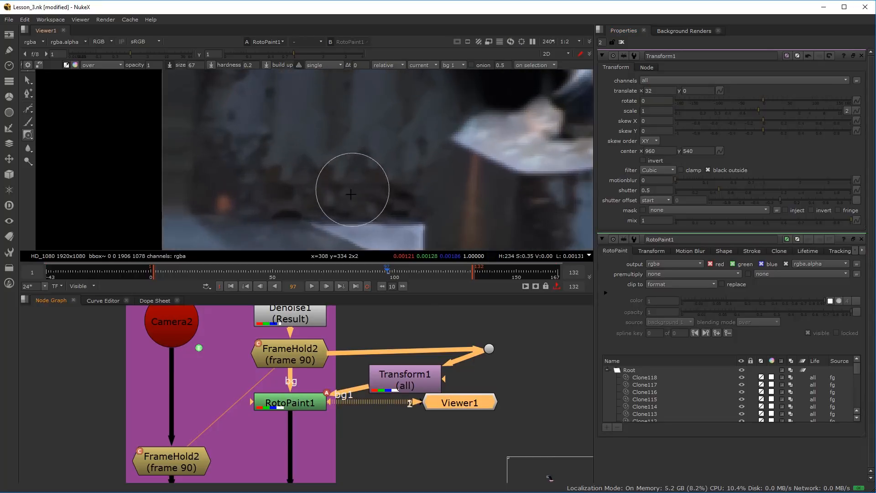
click(28, 135)
click(61, 144)
Reveal the shifted bg 1 image over the debris strip at the panel's foot, undoing the extra strokes
mouse_move(365, 155)
mouse_down()
mouse_move(375, 189)
mouse_move(316, 176)
mouse_move(278, 199)
mouse_move(360, 211)
mouse_up()
key(ctrl+z)
scroll(444, 239, down, 1)
drag(444, 240, 426, 219)
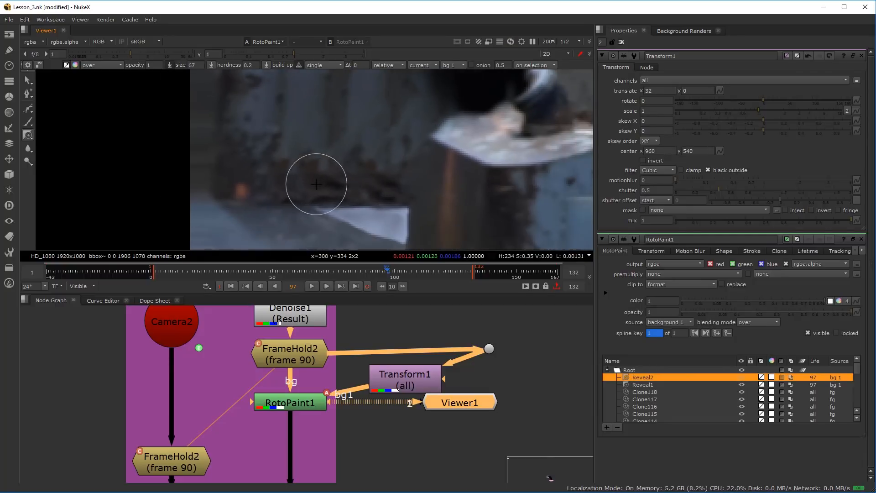
key(ctrl+z)
scroll(327, 188, up, 2)
drag(311, 185, 325, 191)
key(ctrl+z)
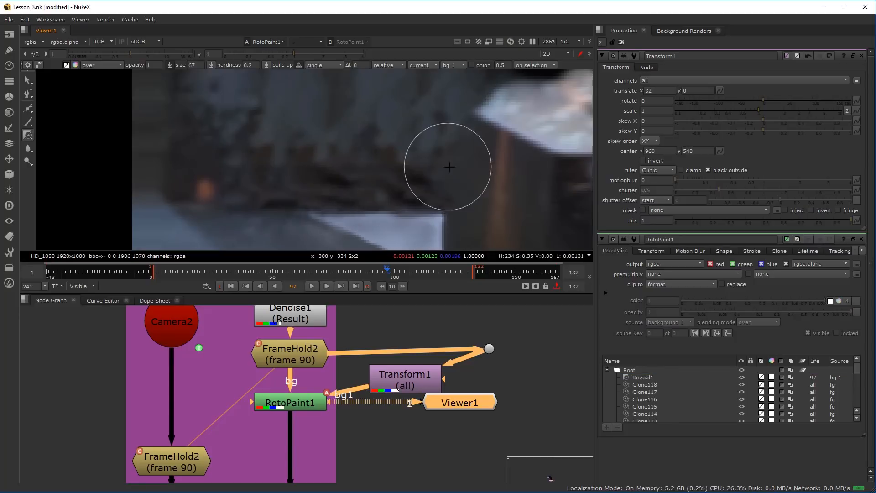
Tidy the node graph by moving the Dot and Transform1 closer to RotoPaint1 and Viewer1 below them
scroll(296, 196, down, 2)
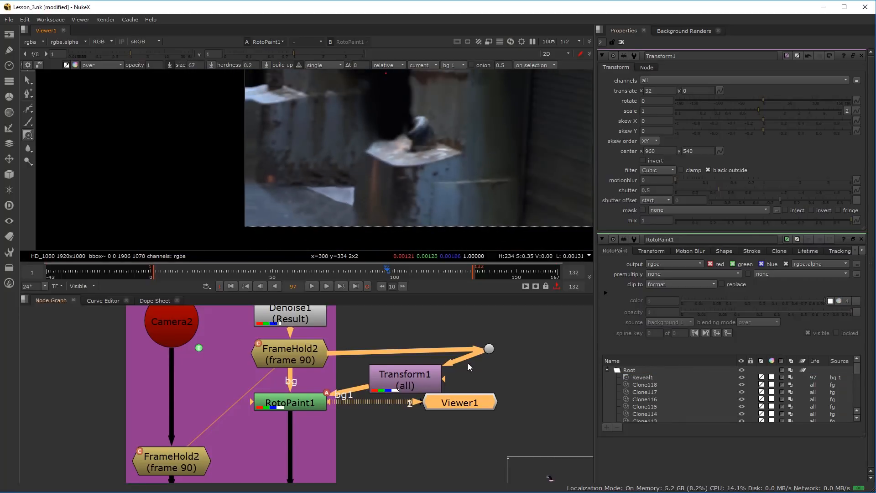
drag(489, 348, 372, 379)
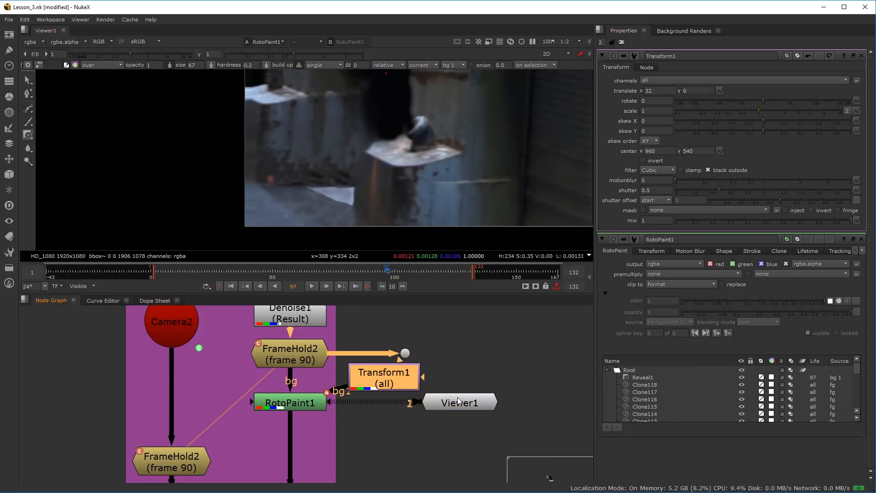
drag(459, 400, 453, 437)
scroll(311, 185, down, 5)
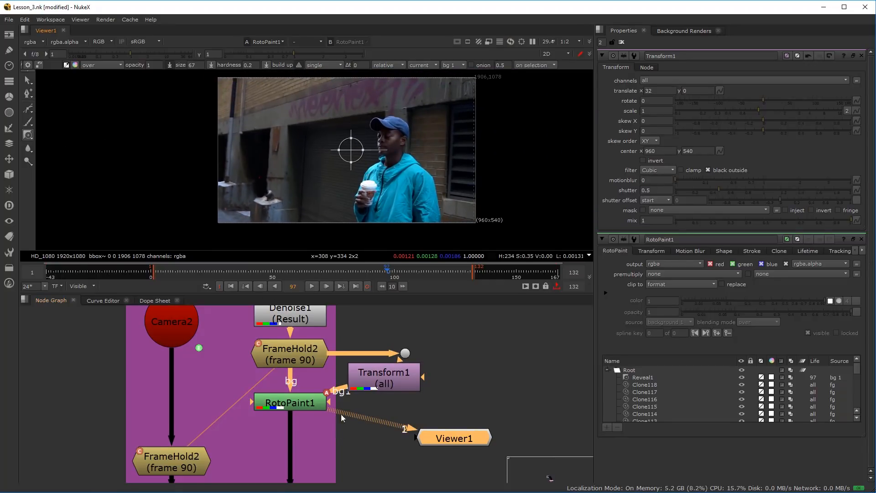
Move RotoPaint1 slightly lower beneath FrameHold2 in the Frame 90 branch
drag(295, 406, 294, 412)
scroll(266, 183, up, 3)
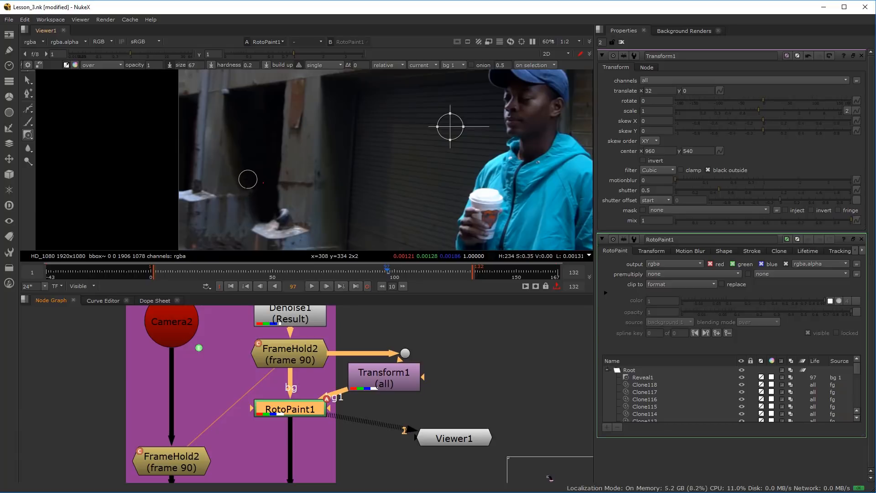
scroll(332, 412, down, 3)
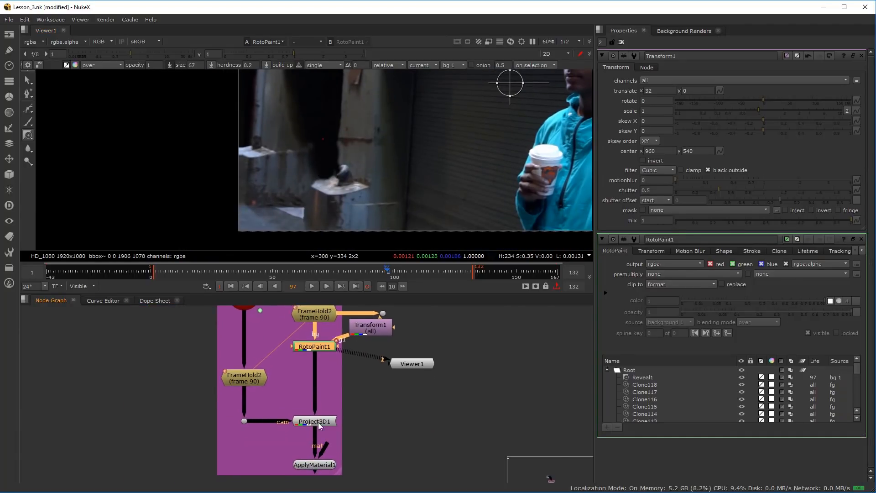
scroll(318, 423, up, 2)
mouse_move(316, 316)
mouse_down()
mouse_move(315, 339)
mouse_move(315, 324)
mouse_up()
drag(349, 370, 352, 417)
scroll(352, 417, up, 2)
click(341, 414)
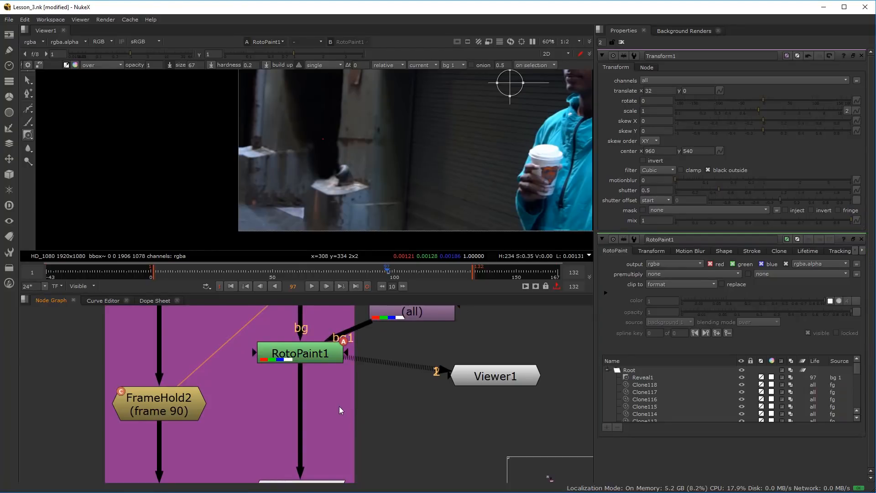
click(320, 354)
scroll(349, 427, down, 2)
click(342, 407)
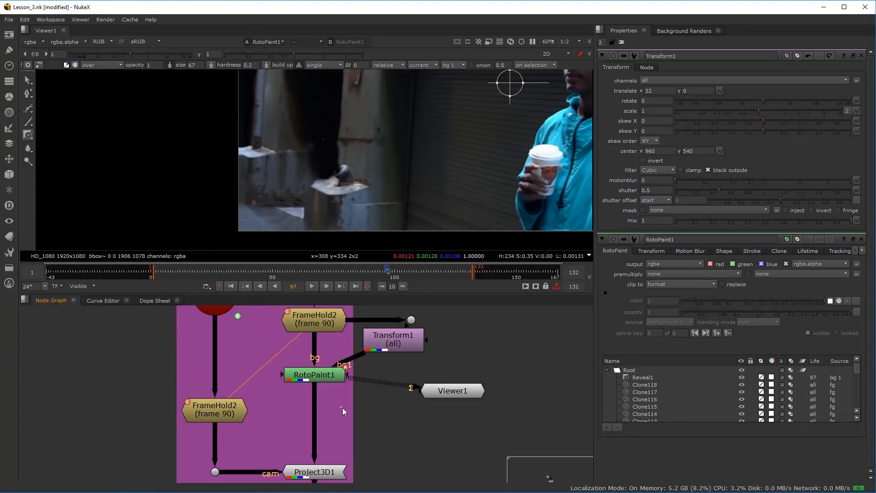
key(Tab)
text(re)
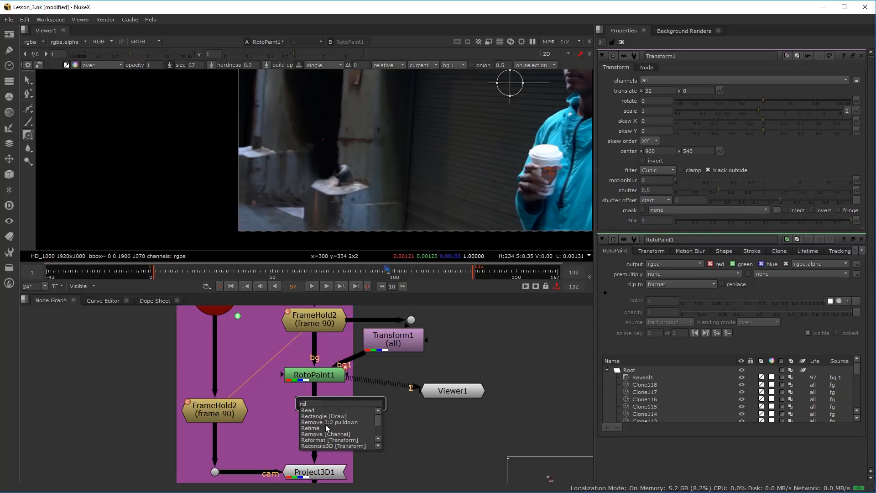
text(veal)
key(Escape)
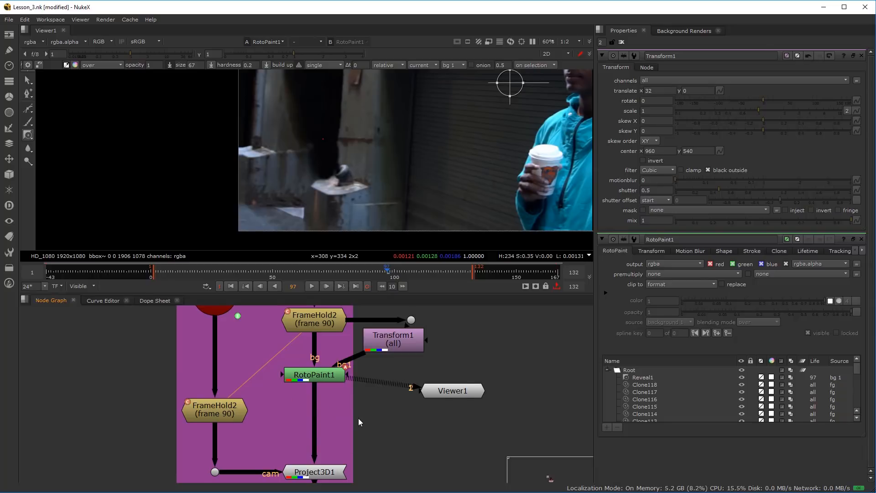
Insert an F_ReGrain node between RotoPaint1 and Project3D1, and move it and Viewer1 lower in the graph
click(10, 283)
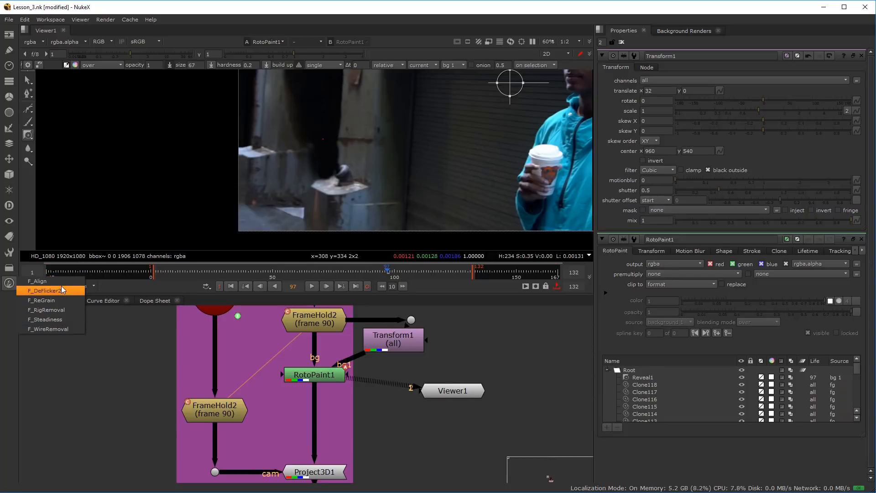
click(307, 374)
click(308, 375)
click(10, 283)
click(44, 301)
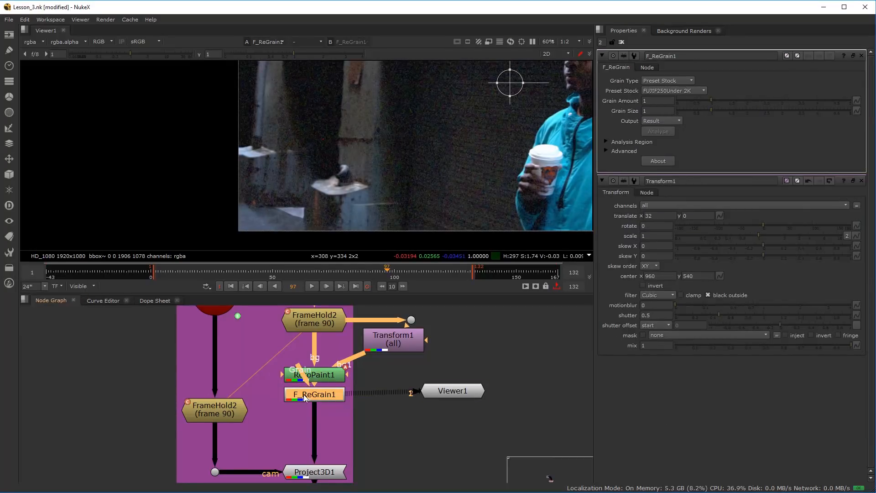
drag(311, 390, 308, 425)
scroll(368, 384, down, 3)
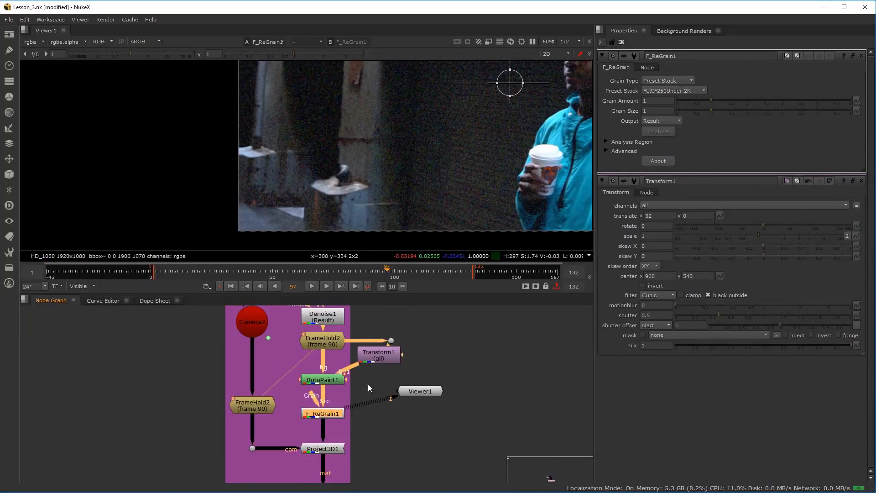
drag(341, 387, 381, 462)
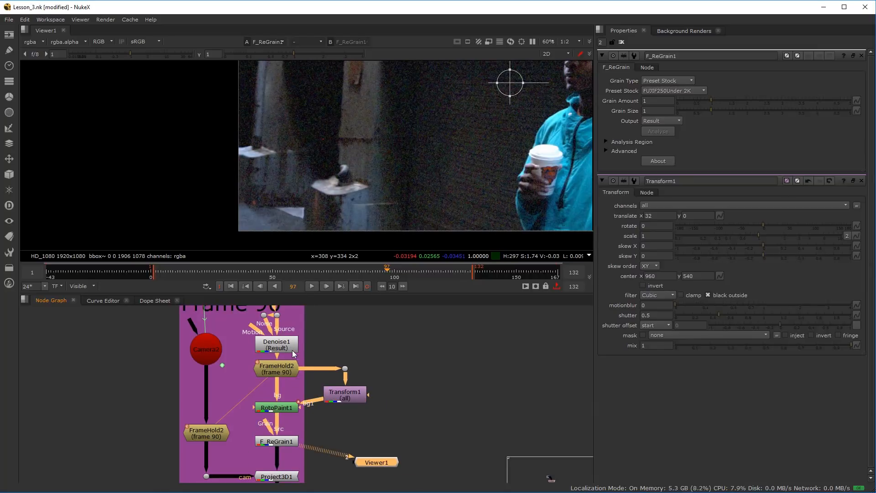
Connect F_ReGrain1's Grain input to the undenoised plate above Denoise1, routing the connection through two Dots
click(384, 334)
key(period)
drag(377, 322, 280, 317)
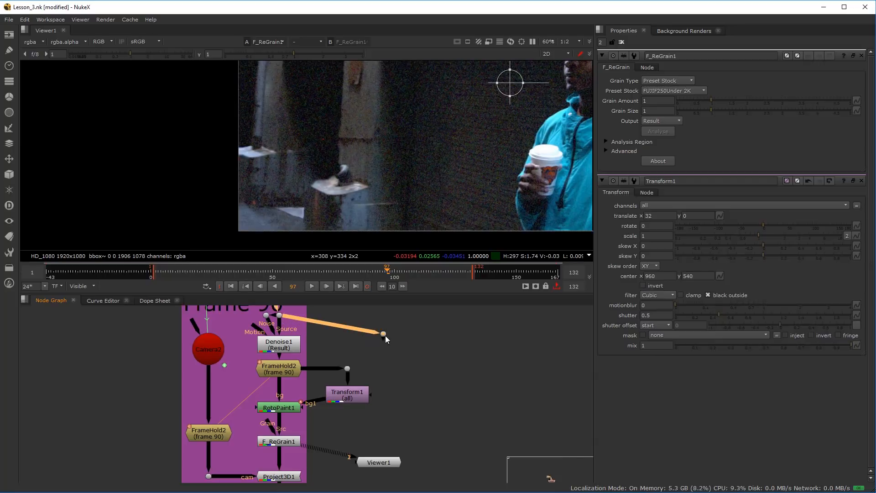
drag(384, 334, 383, 319)
drag(282, 419, 382, 318)
drag(335, 378, 382, 439)
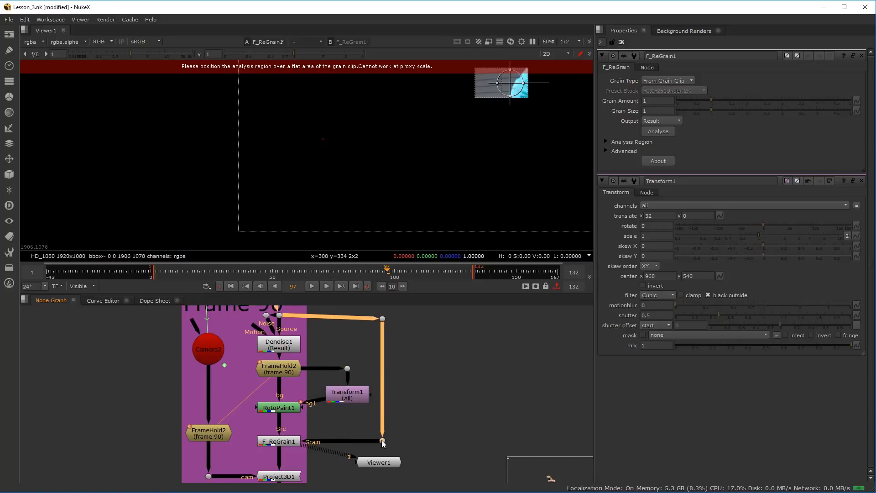
Tidy the positions of Transform1, FrameHold2, Denoise1 and the routing Dots at the head of the branch
drag(349, 396, 350, 403)
drag(282, 369, 282, 365)
drag(287, 334, 287, 353)
drag(382, 339, 385, 333)
drag(264, 333, 277, 366)
Move the whole Frame 90 backdrop with all its nodes so the incoming plate connection runs straight down
scroll(277, 367, down, 1)
scroll(277, 369, down, 5)
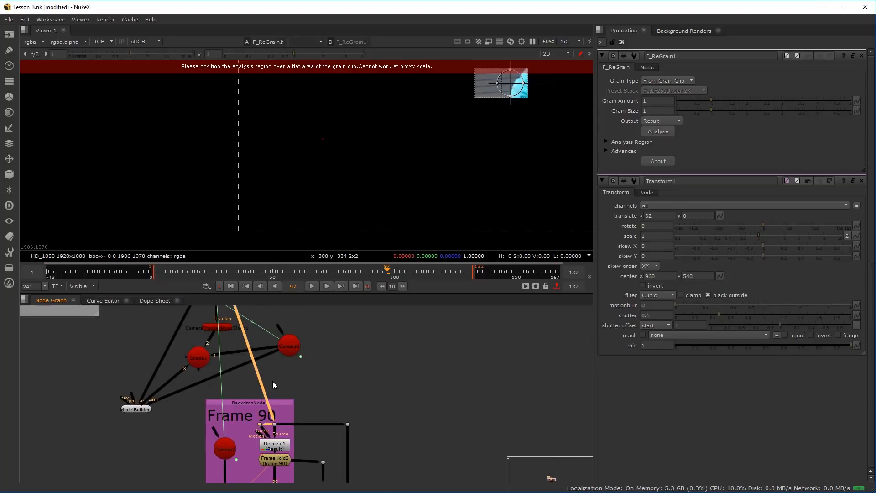
scroll(261, 371, up, 1)
drag(232, 437, 265, 379)
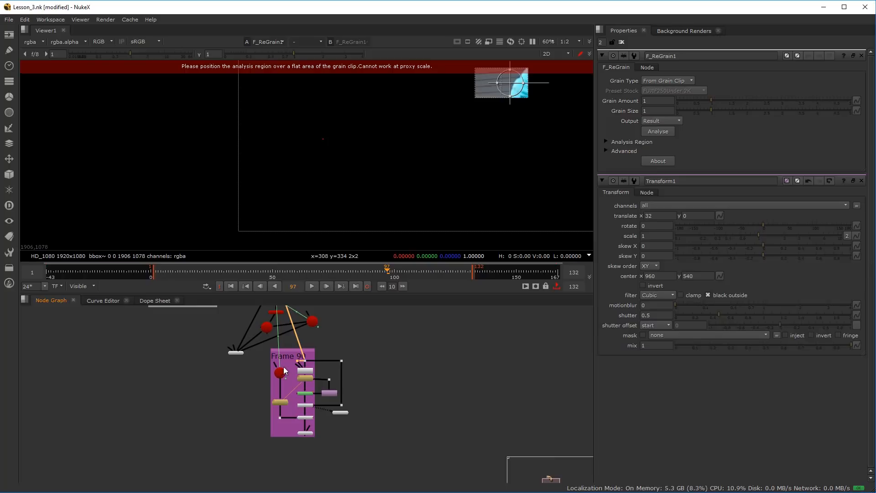
mouse_move(289, 349)
mouse_down()
mouse_move(264, 362)
mouse_move(289, 349)
mouse_up()
drag(376, 341, 263, 445)
drag(292, 349, 265, 357)
scroll(248, 360, up, 2)
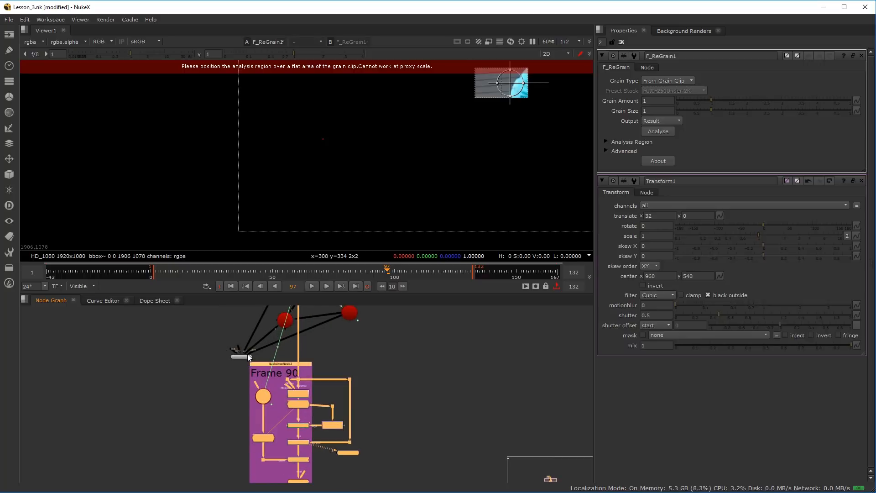
Align the Dot beside FrameHold2 with it, and line up RotoPaint1 horizontally with Transform1
drag(289, 322, 276, 378)
scroll(275, 379, up, 1)
drag(353, 366, 345, 381)
drag(278, 375, 314, 382)
drag(226, 420, 214, 381)
scroll(240, 415, down, 2)
drag(241, 417, 241, 338)
scroll(251, 417, up, 6)
scroll(283, 414, down, 2)
drag(301, 393, 291, 409)
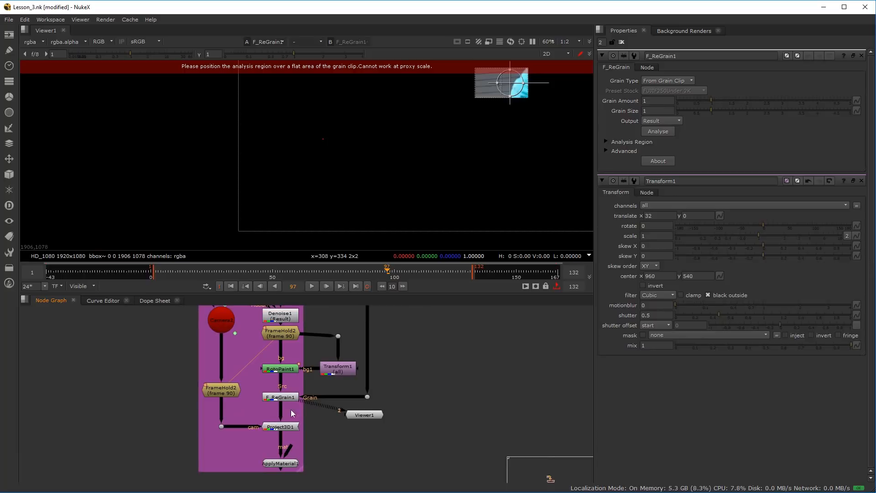
scroll(312, 376, up, 2)
drag(358, 366, 358, 352)
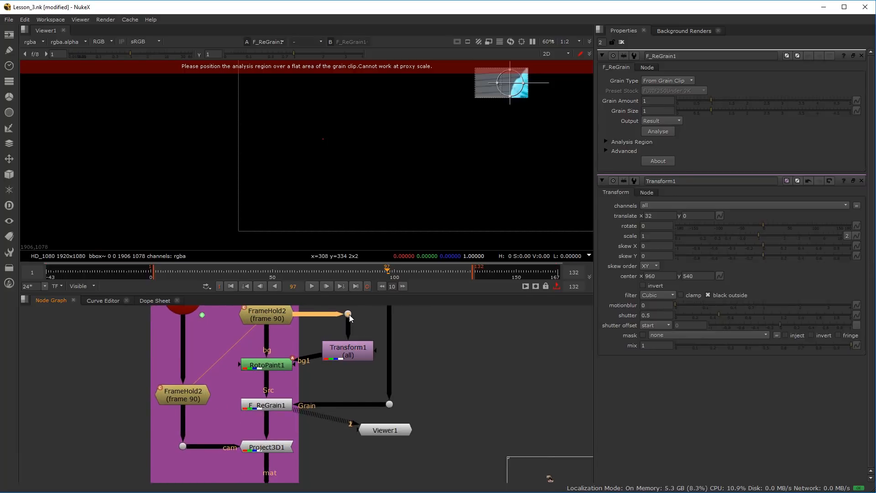
drag(272, 369, 273, 355)
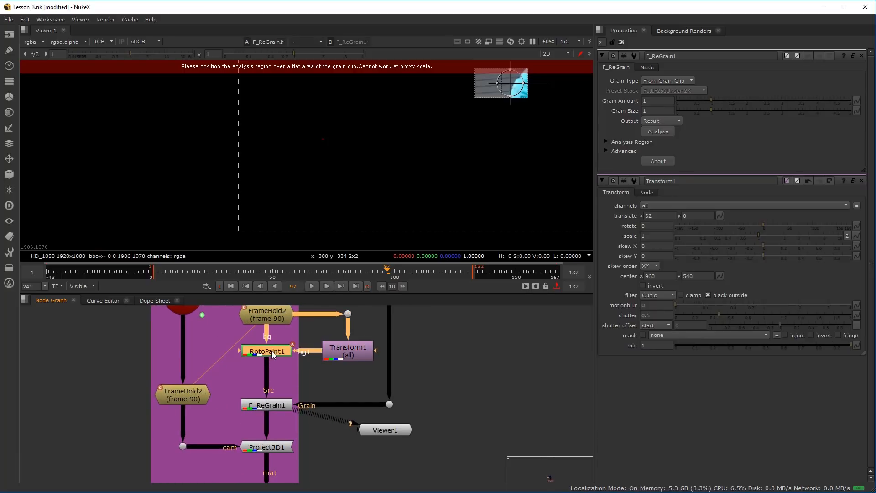
Enlarge F_ReGrain1's analysis region and place it over the concrete wall near the plate's upper left corner
click(272, 408)
scroll(302, 391, down, 4)
drag(289, 325, 279, 367)
scroll(278, 366, up, 3)
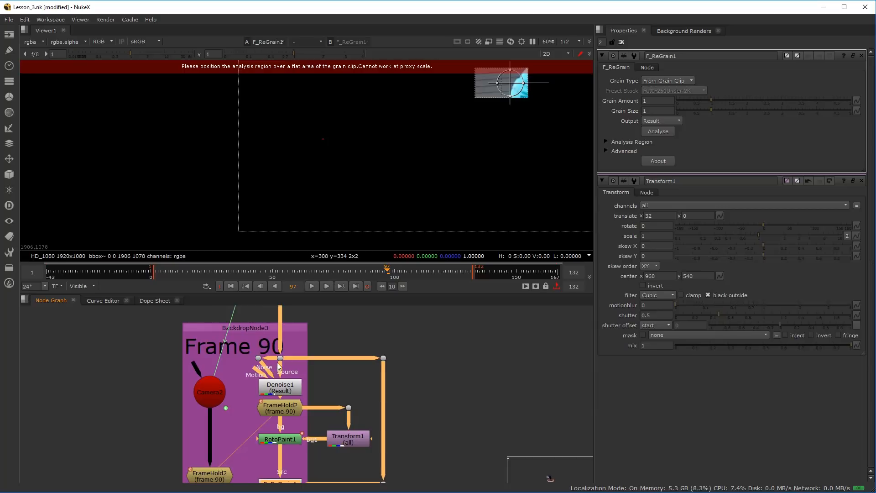
click(283, 438)
drag(351, 441, 349, 395)
click(293, 441)
scroll(379, 233, down, 5)
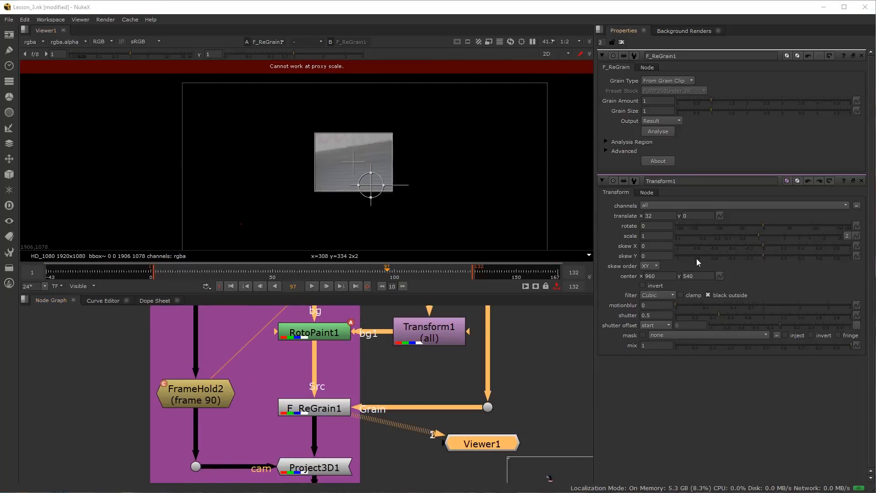
drag(451, 441, 413, 447)
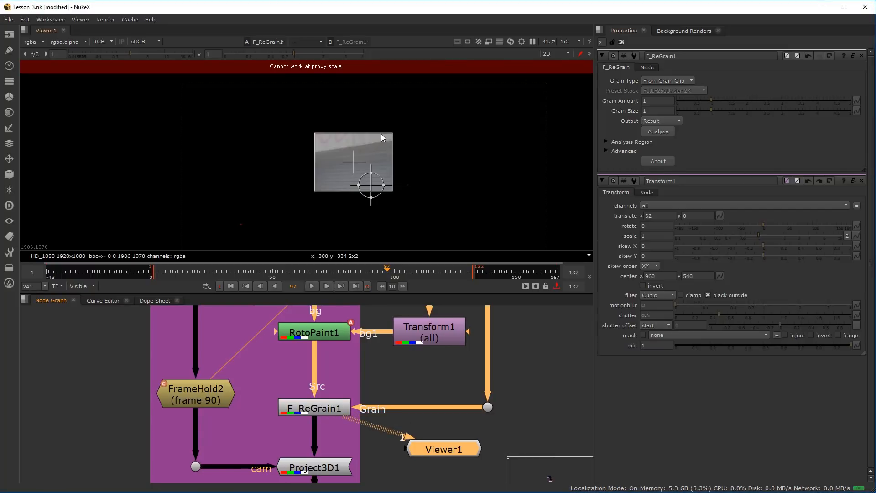
drag(330, 166, 272, 123)
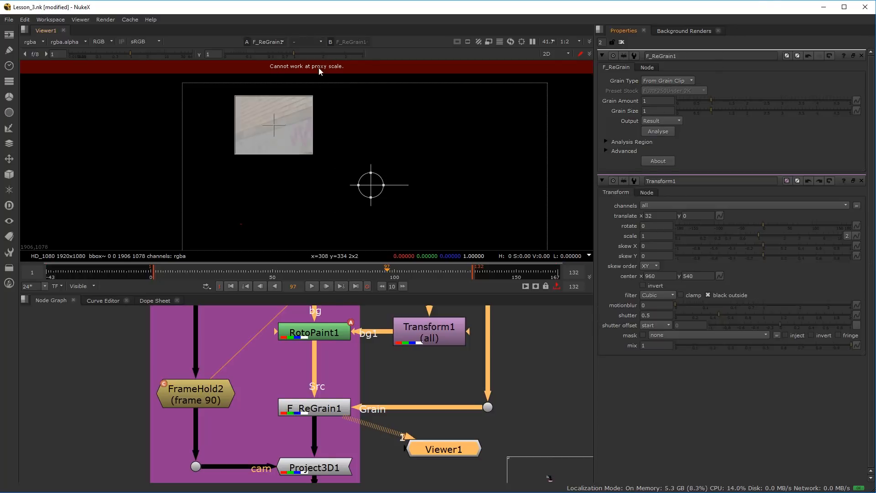
Set the viewer's proxy scale to 1:1 and analyse the grain with F_ReGrain1
click(565, 43)
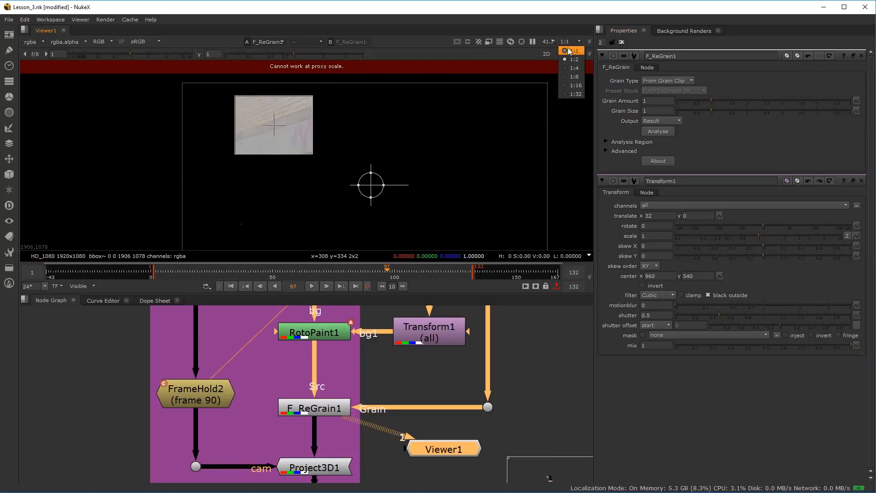
click(568, 47)
click(660, 132)
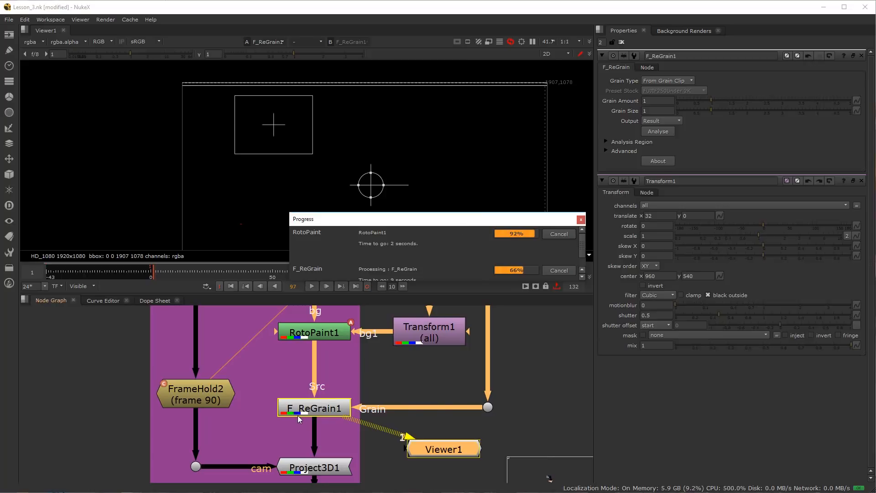
Add a DegrainSimple node in the empty area beside the Frame 90 branch
scroll(367, 381, down, 3)
drag(367, 377, 353, 459)
scroll(322, 393, up, 2)
scroll(323, 394, down, 1)
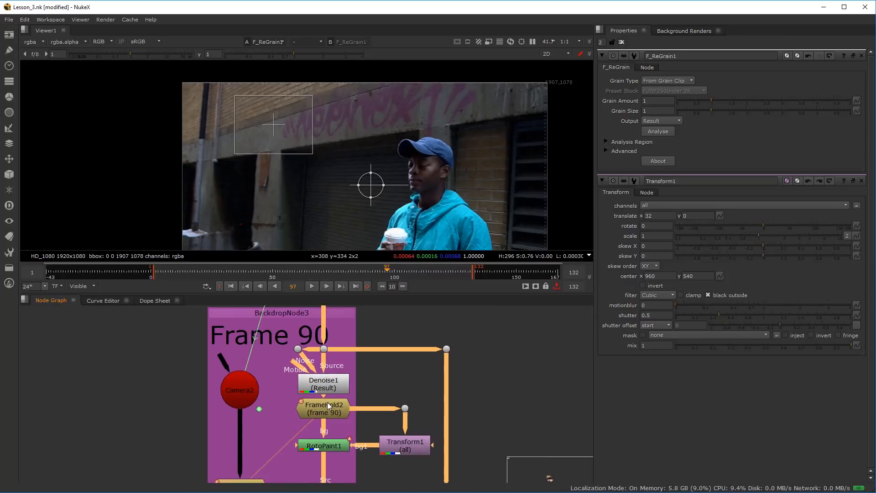
scroll(327, 402, down, 2)
scroll(338, 381, up, 2)
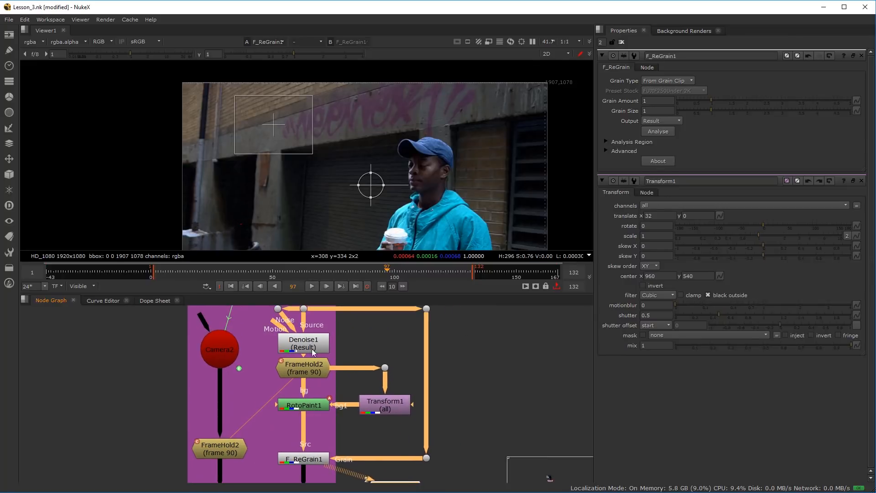
drag(475, 365, 344, 354)
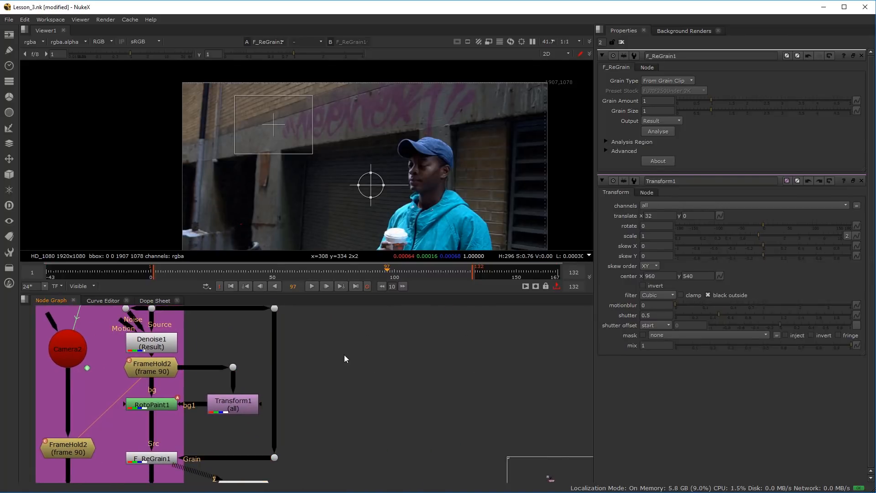
key(Tab)
text(deg)
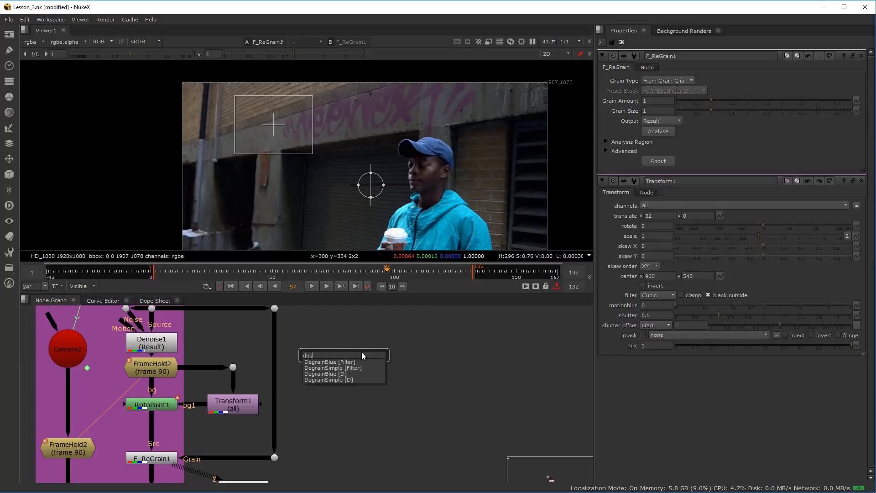
click(343, 367)
key(Tab)
click(316, 375)
Add a Grain node below DegrainSimple1, leaving it unconnected
drag(277, 363, 261, 381)
drag(354, 378, 374, 361)
drag(335, 461, 339, 449)
click(390, 383)
key(Tab)
text(grain)
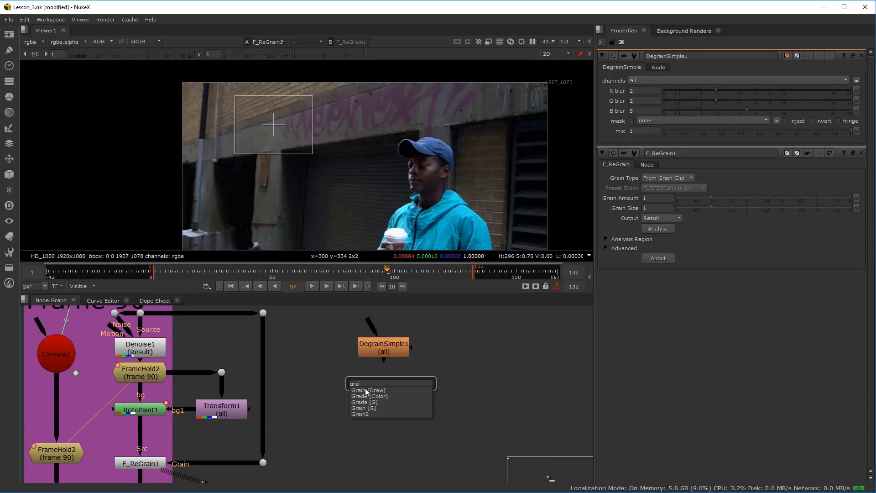
key(Return)
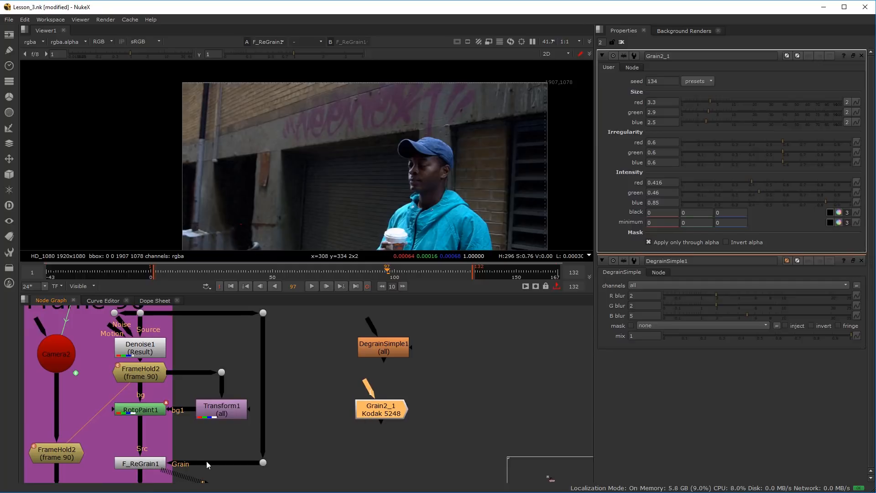
Set Grain2_1's red, green and blue size to 1.2, 0.9 and 0.9, and intensity to 0.14, 0.17 and 0.36
drag(321, 316, 475, 448)
click(392, 410)
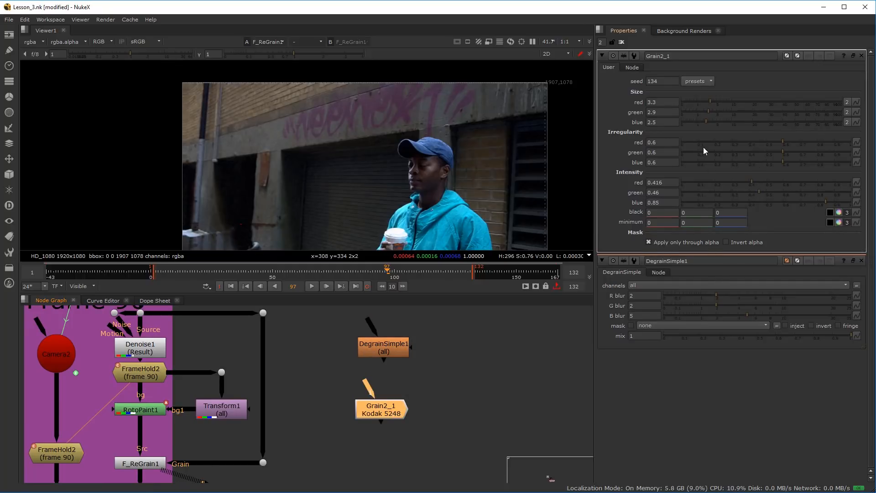
click(707, 183)
click(712, 192)
click(696, 122)
Delete the DegrainSimple1 and Grain2_1 nodes
drag(342, 325, 456, 472)
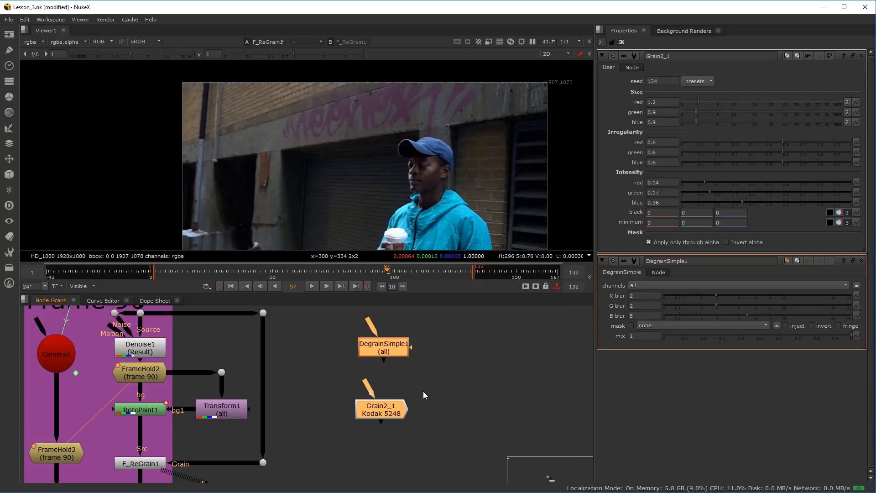
key(Delete)
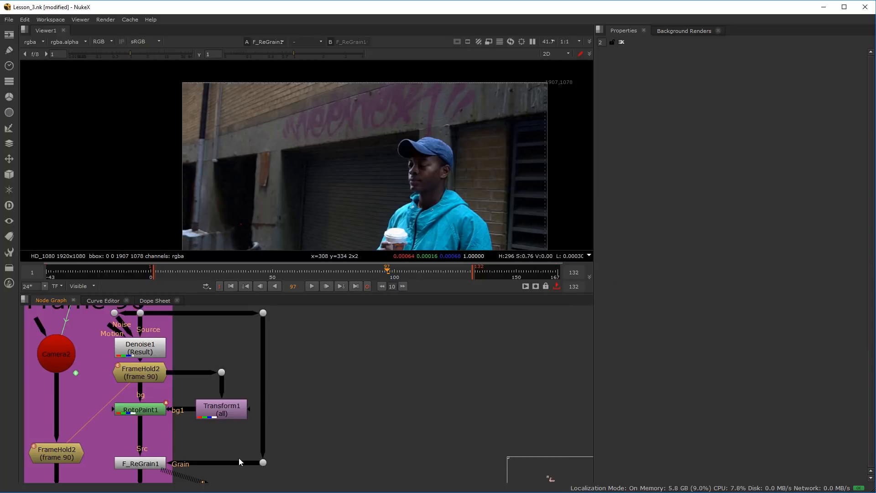
Open the F_ReGrain1 node's properties to show its grain settings and its analysis region in the viewer
click(139, 465)
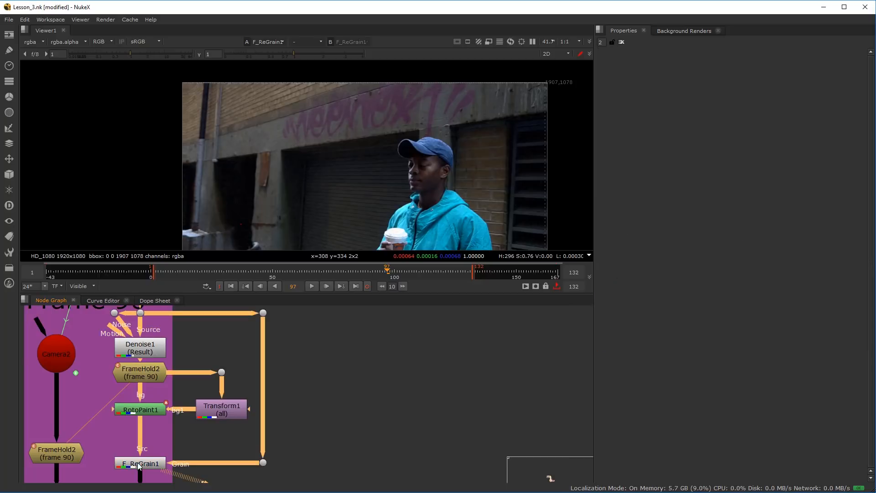
double_click(139, 464)
scroll(297, 124, up, 2)
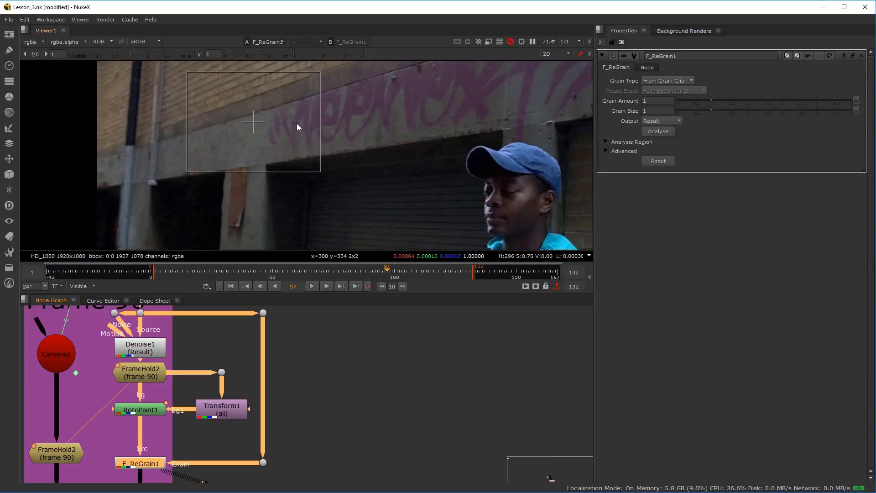
scroll(152, 378, down, 2)
scroll(151, 348, up, 1)
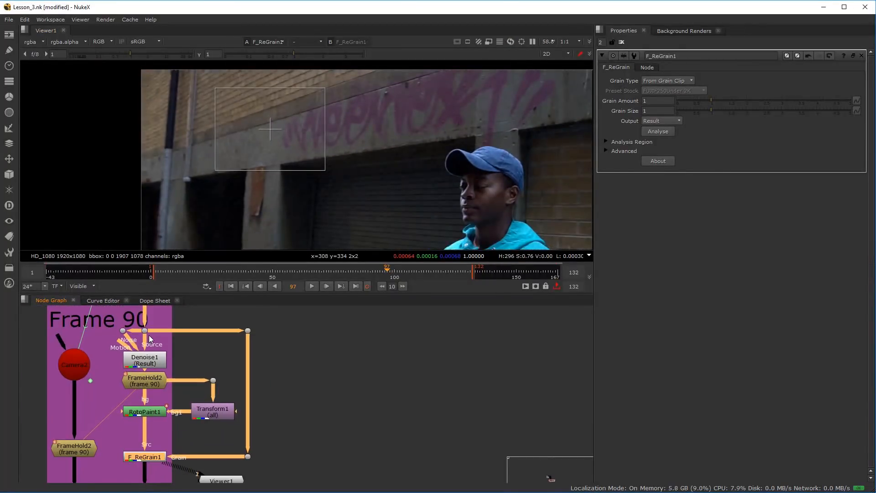
View the source plate's Dot and F_ReGrain1 alternately in the viewer to compare their grain
click(146, 331)
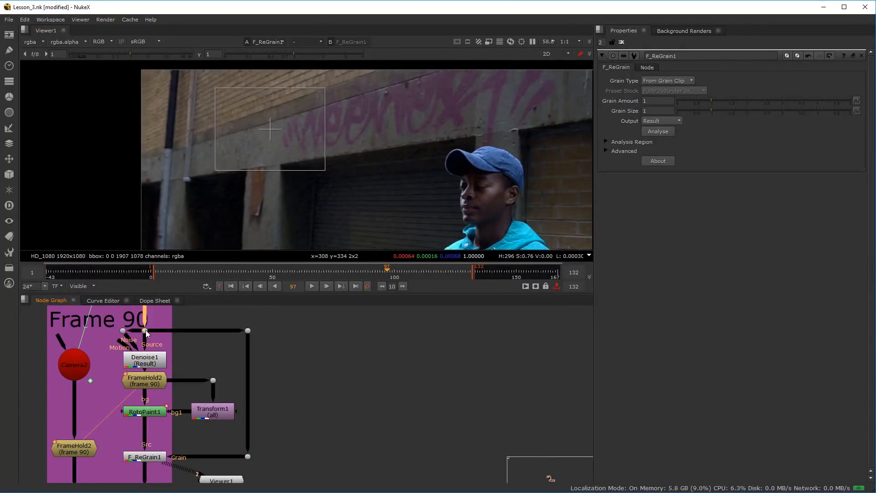
key(1)
click(156, 457)
key(2)
key(1)
key(2)
key(1)
key(2)
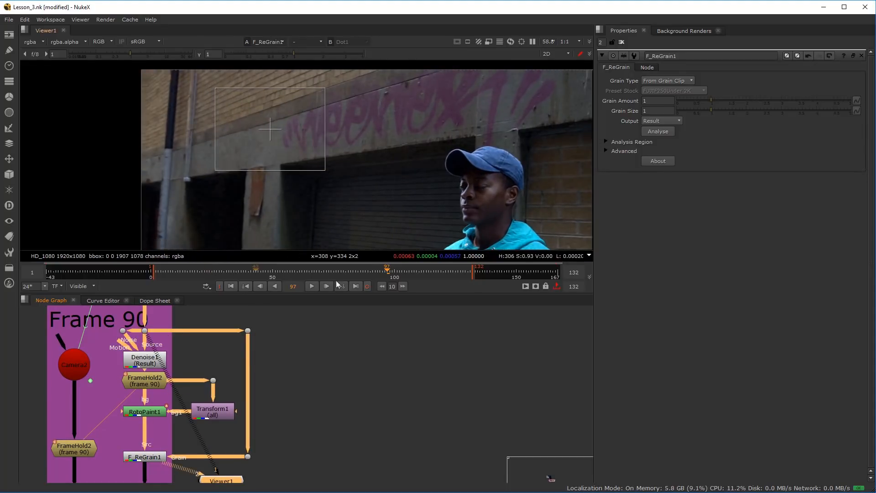
Go to frame 90 and compare the source plate's grain with the F_ReGrain1 result up close on the graffiti
drag(388, 273, 370, 274)
key(1)
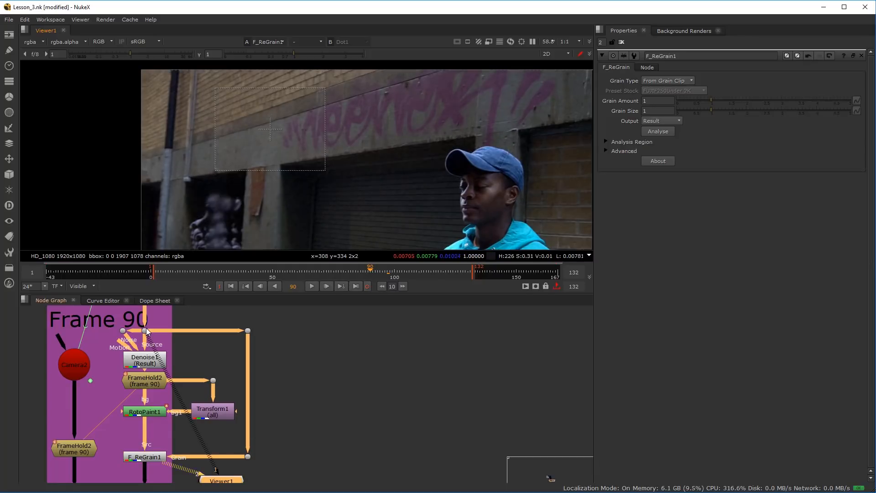
key(1)
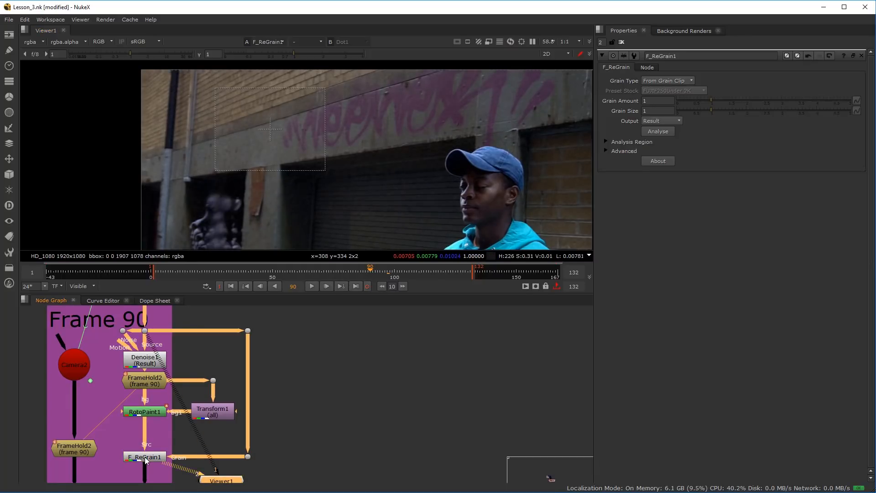
scroll(365, 183, up, 5)
scroll(347, 196, down, 3)
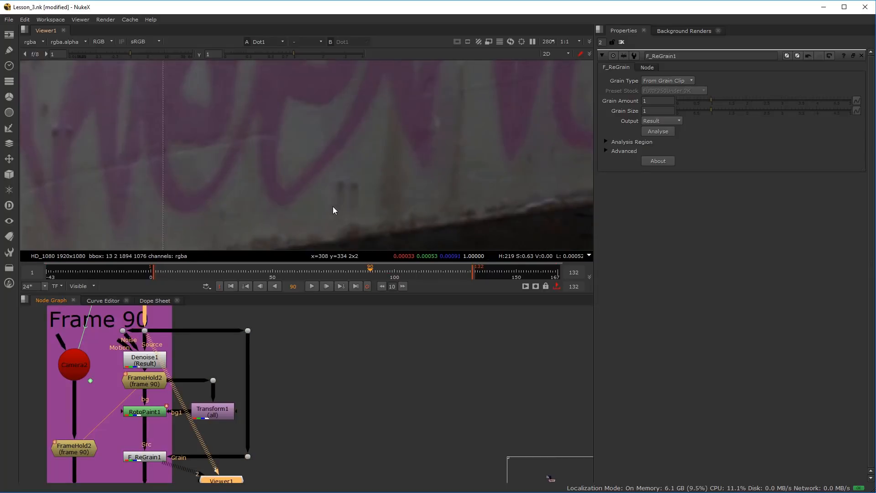
key(f)
drag(289, 205, 298, 180)
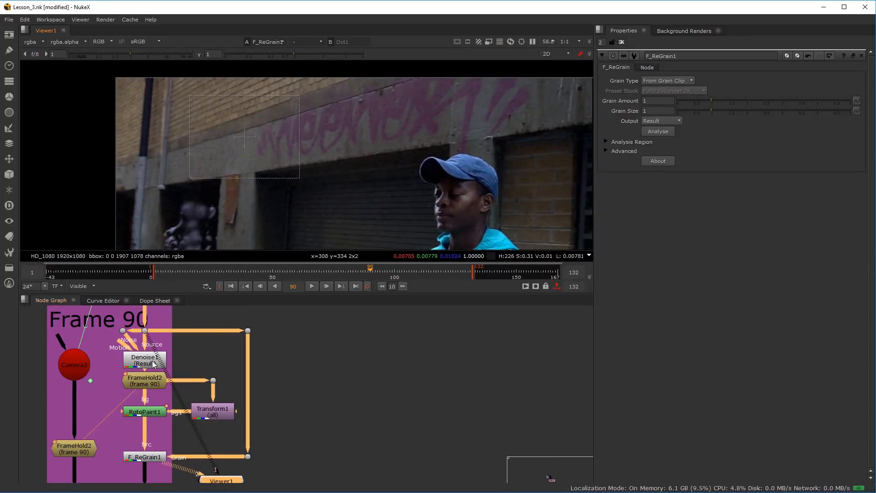
View F_ReGrain1, move its analysis region onto the dark shutter beside the man in the cap, and analyse the grain
click(147, 460)
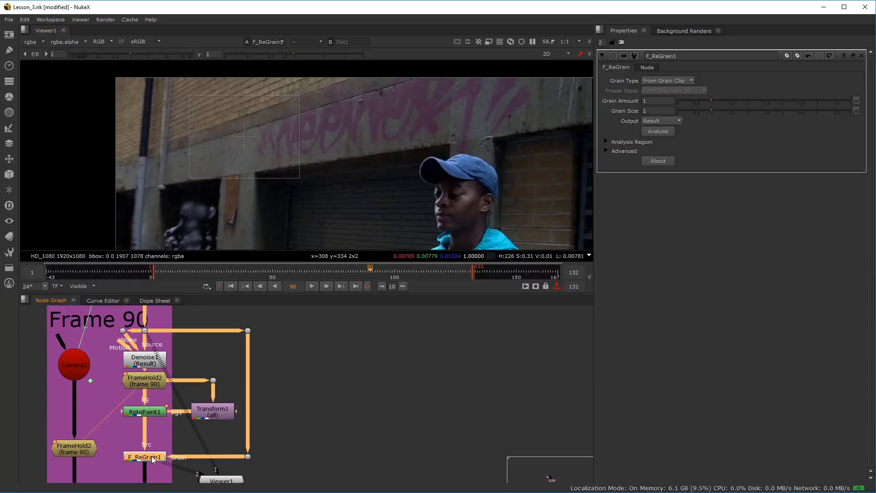
key(1)
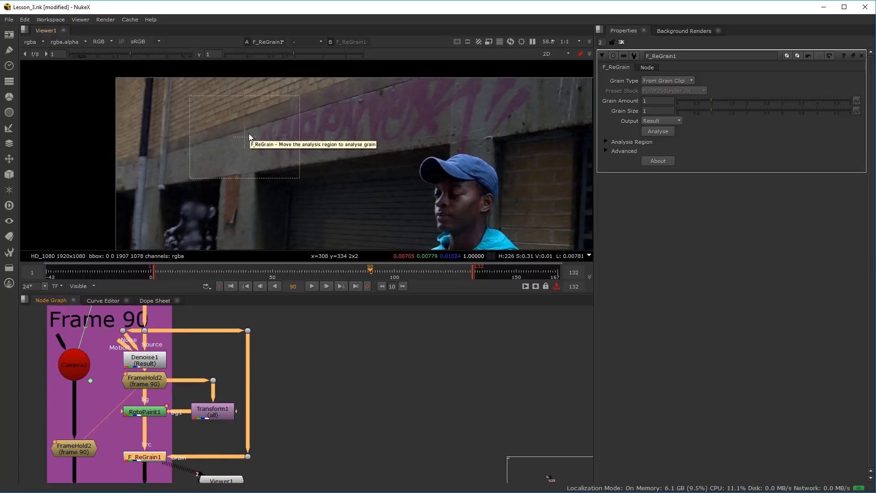
scroll(257, 163, down, 2)
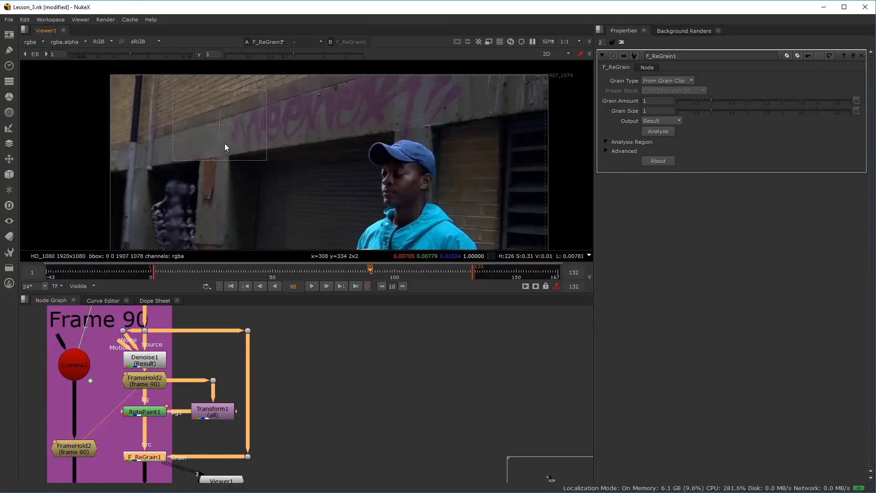
drag(223, 129, 302, 201)
click(669, 132)
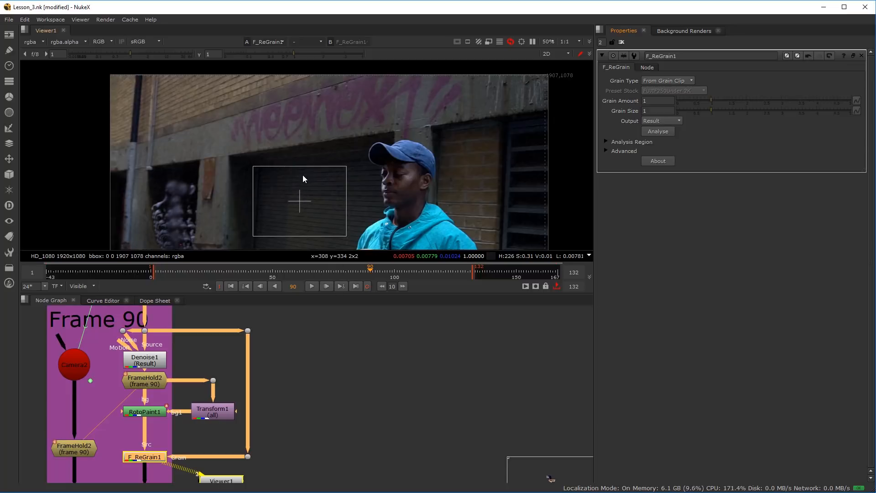
Shrink F_ReGrain1's analysis region and place it on the bare concrete beside the start of the graffiti to resample the grain
scroll(302, 183, up, 3)
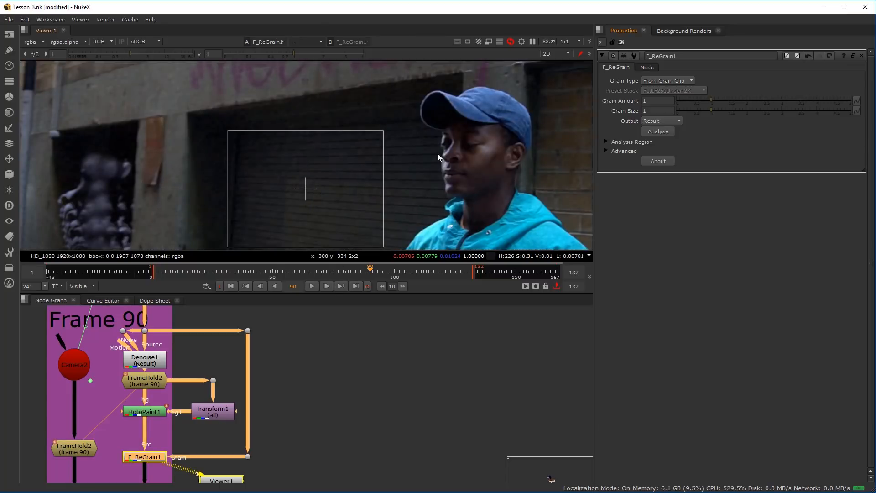
scroll(437, 154, down, 2)
drag(344, 176, 278, 132)
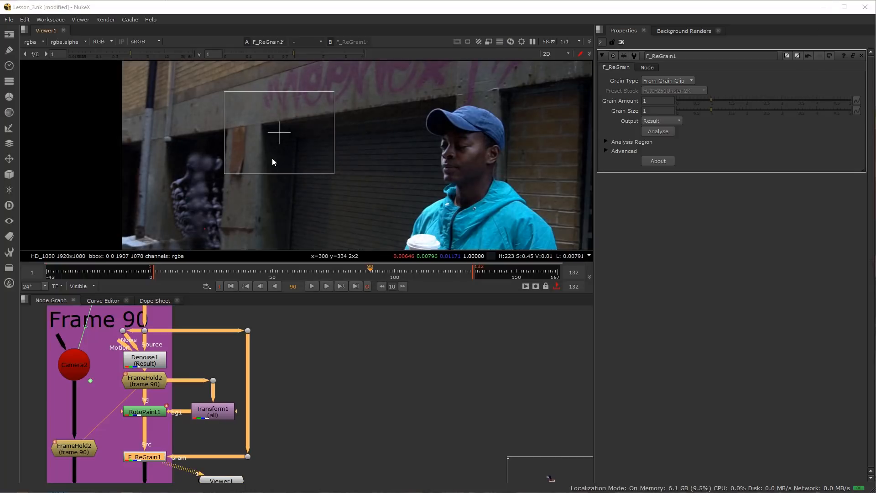
scroll(285, 156, up, 3)
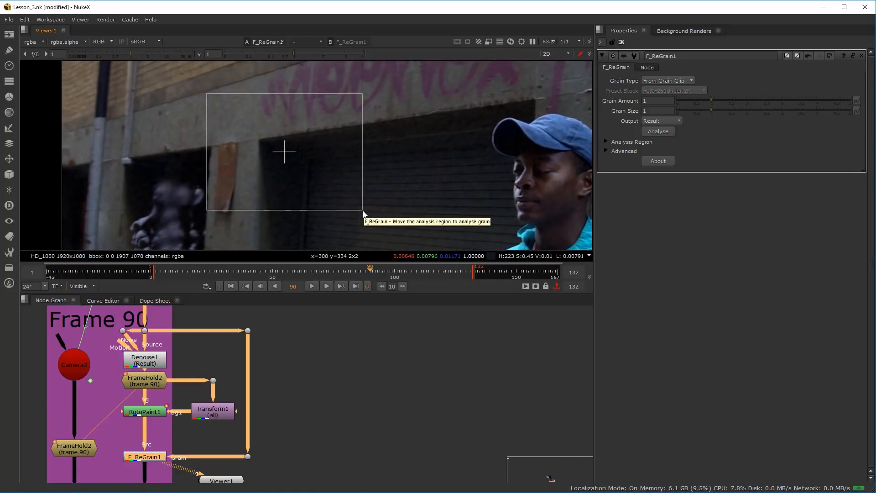
drag(363, 210, 246, 116)
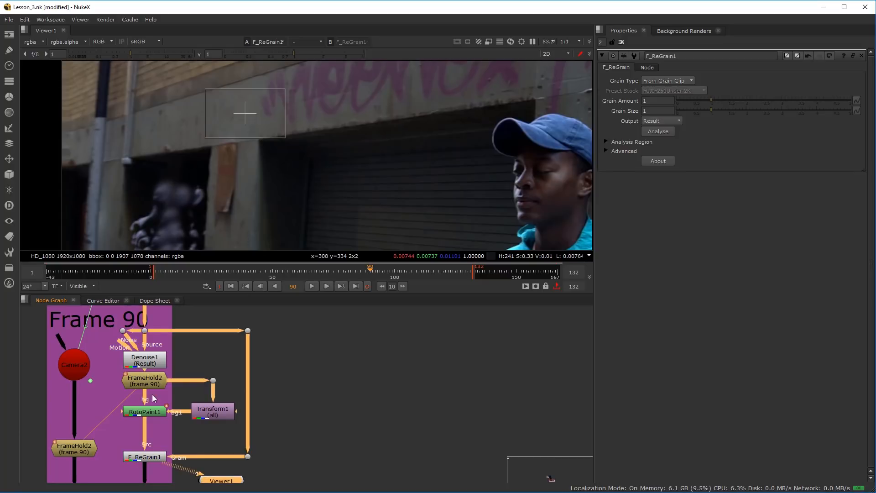
Compare the original plate at the source Dot with the resampled F_ReGrain1 result, close up on the concrete and graffiti
click(145, 329)
key(2)
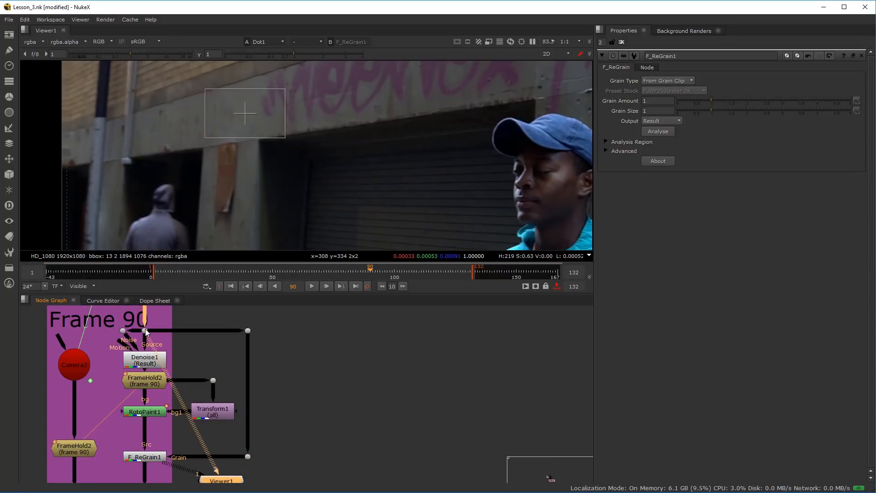
scroll(234, 140, up, 6)
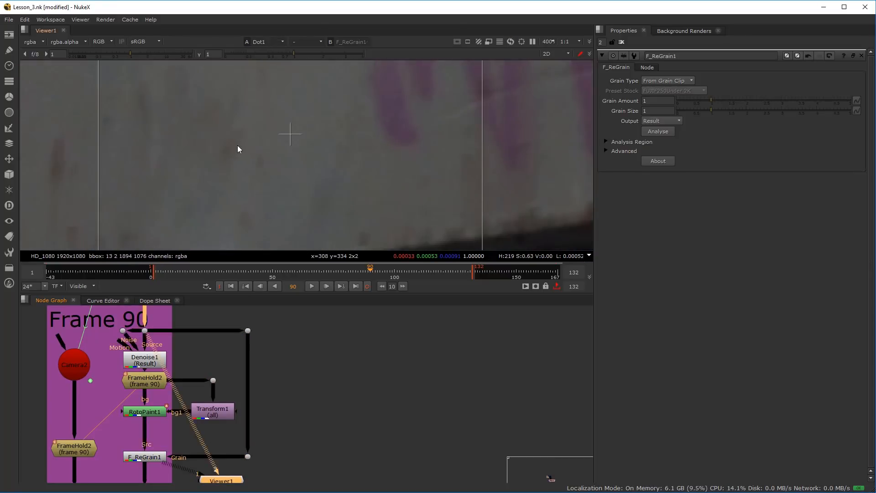
scroll(288, 153, down, 4)
scroll(283, 160, up, 4)
key(1)
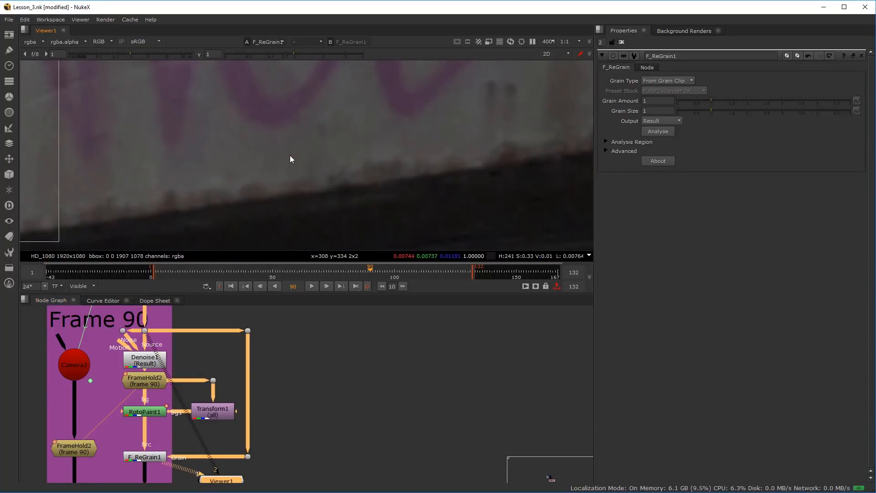
scroll(289, 155, down, 6)
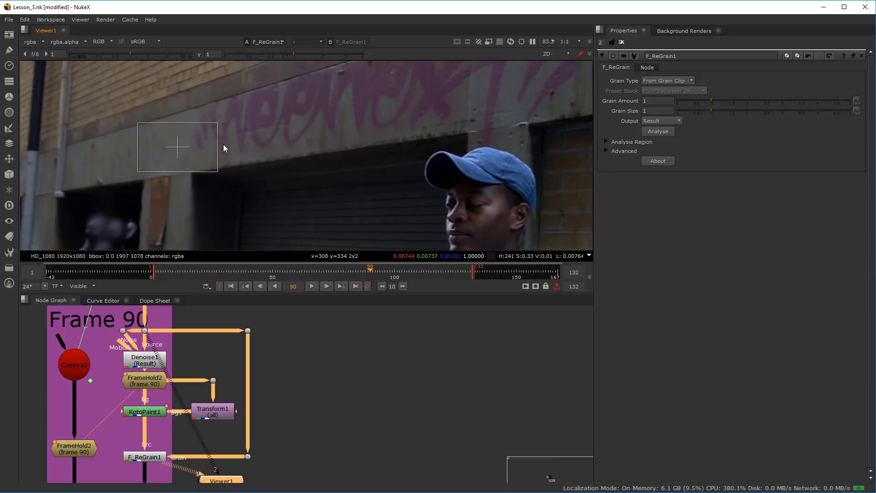
Examine the F_ReGrain1 grain on the graffiti wall, stepping one frame ahead and back to frame 90
drag(149, 457, 152, 458)
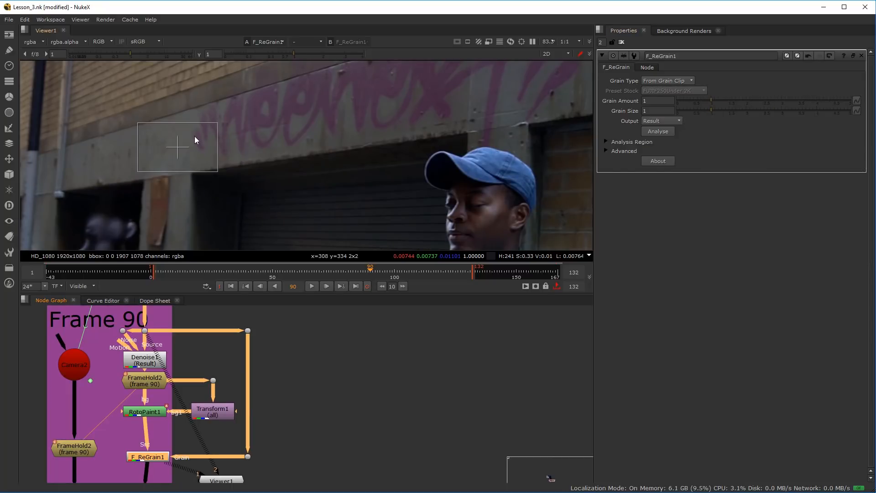
scroll(195, 136, up, 3)
drag(148, 458, 145, 458)
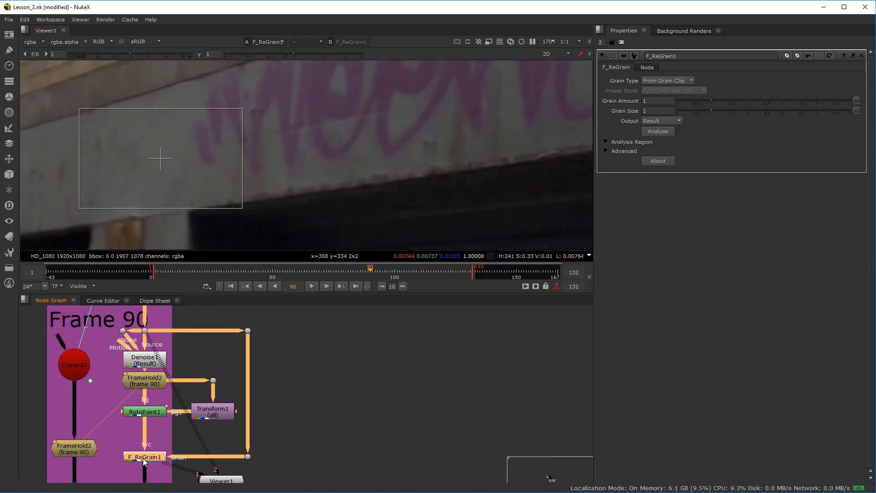
click(194, 463)
click(158, 459)
click(188, 396)
scroll(273, 155, down, 3)
scroll(311, 143, up, 3)
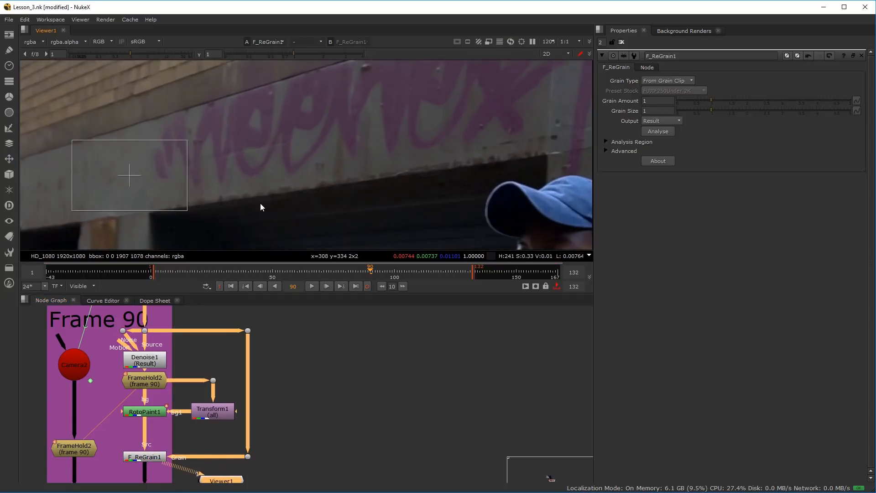
scroll(299, 158, down, 3)
key(Right)
scroll(259, 151, up, 5)
key(Left)
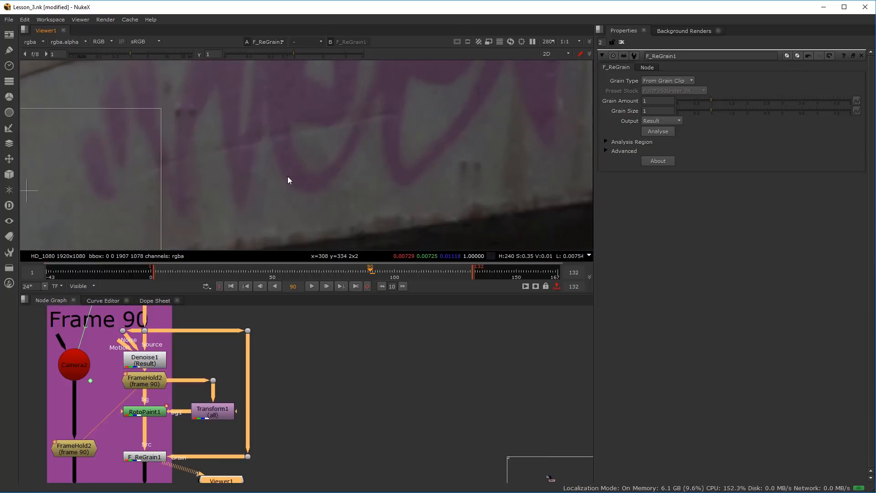
View the source plate's Dot and examine its grain close up on the graffiti at frames 89 and 90
click(145, 330)
key(1)
scroll(294, 160, down, 7)
drag(292, 158, 235, 171)
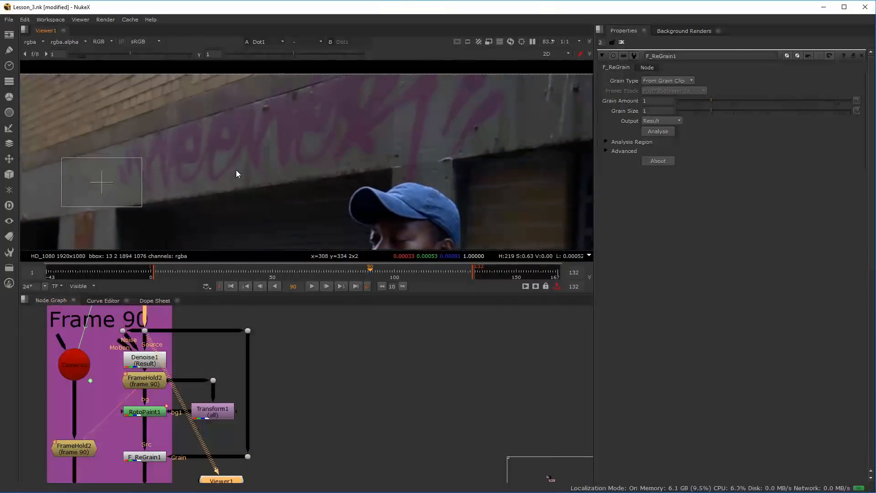
scroll(235, 172, up, 3)
scroll(258, 178, up, 5)
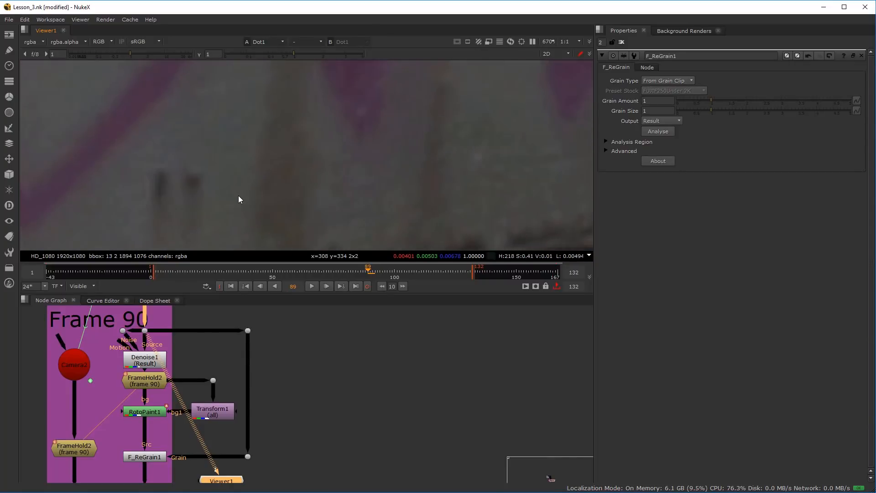
scroll(237, 201, down, 4)
scroll(168, 369, down, 5)
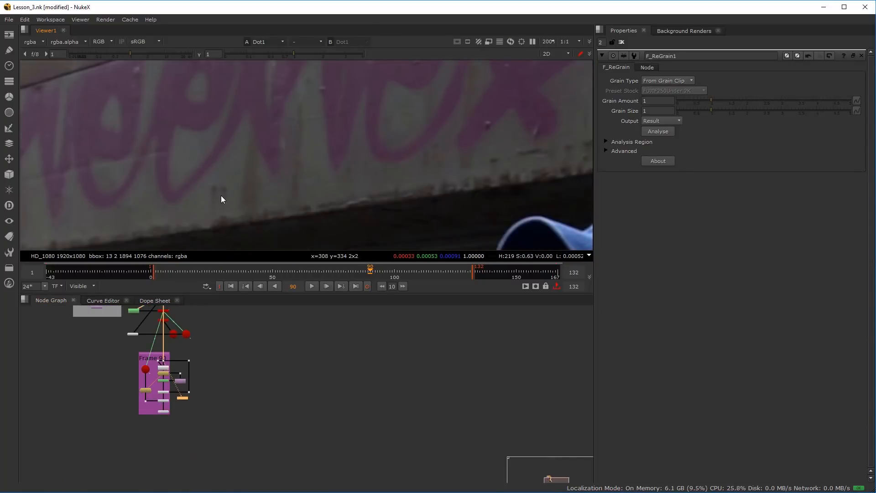
Add a Dot to ApplyMaterial1's free input and place it outside the Frame 90 backdrop, level with the node
scroll(172, 410, up, 4)
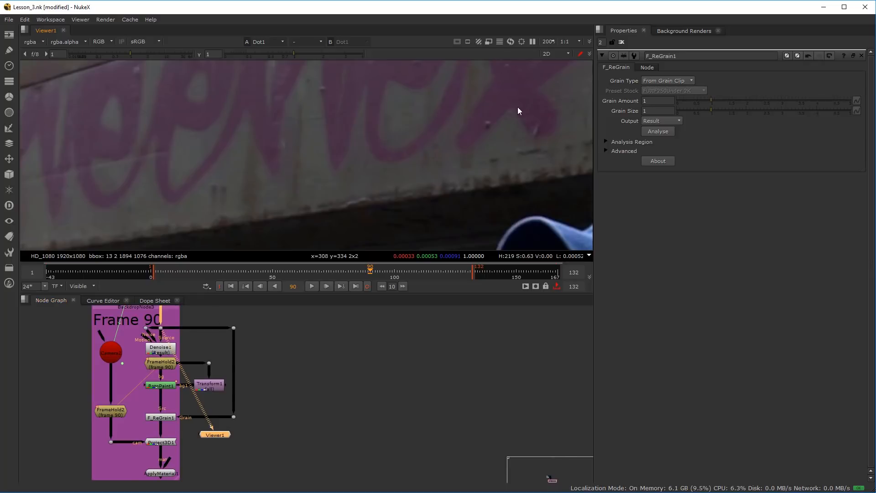
scroll(234, 390, down, 3)
drag(176, 449, 185, 411)
scroll(197, 402, up, 7)
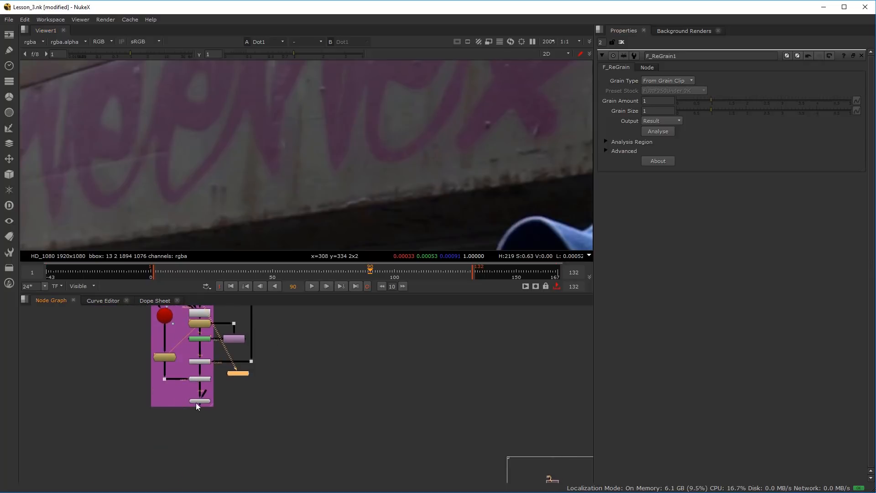
scroll(199, 394, down, 5)
scroll(193, 428, up, 6)
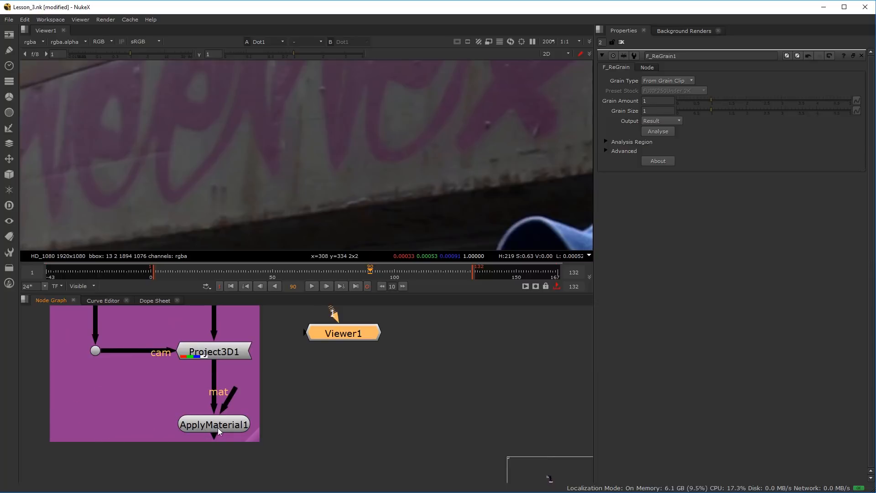
drag(232, 391, 157, 420)
scroll(92, 414, down, 3)
scroll(113, 423, up, 1)
scroll(114, 424, up, 2)
key(period)
drag(343, 391, 114, 430)
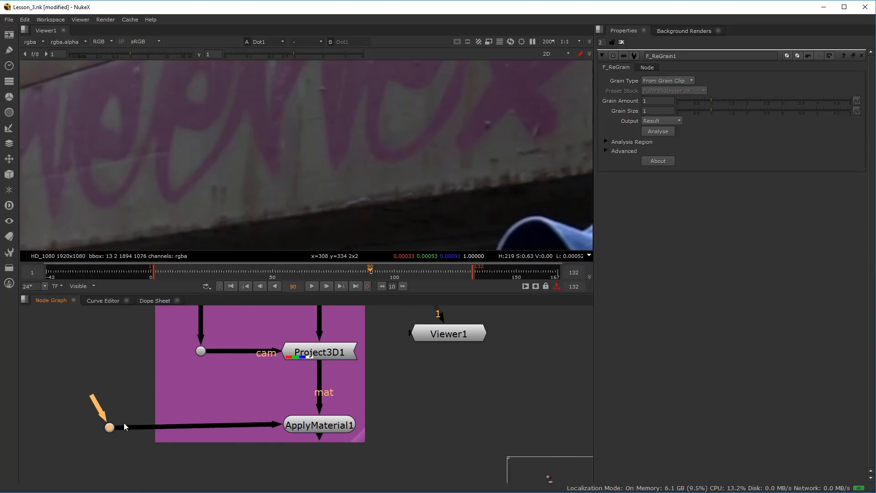
Connect the new Dot's input upstream, running the pipe straight up alongside the Frame 90 backdrop
scroll(120, 406, down, 5)
drag(124, 360, 138, 328)
scroll(154, 317, up, 1)
scroll(137, 328, up, 6)
scroll(135, 327, down, 7)
drag(141, 379, 175, 346)
scroll(168, 412, up, 3)
drag(179, 426, 184, 340)
drag(180, 423, 179, 342)
drag(183, 445, 178, 444)
scroll(260, 447, up, 3)
scroll(259, 442, down, 3)
scroll(254, 436, up, 1)
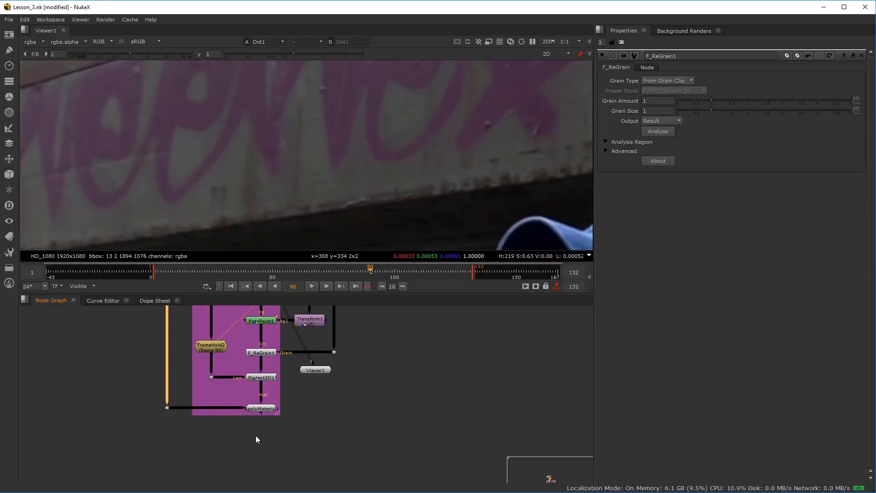
Open the ApplyMaterial1 node's properties
scroll(256, 436, up, 3)
click(265, 382)
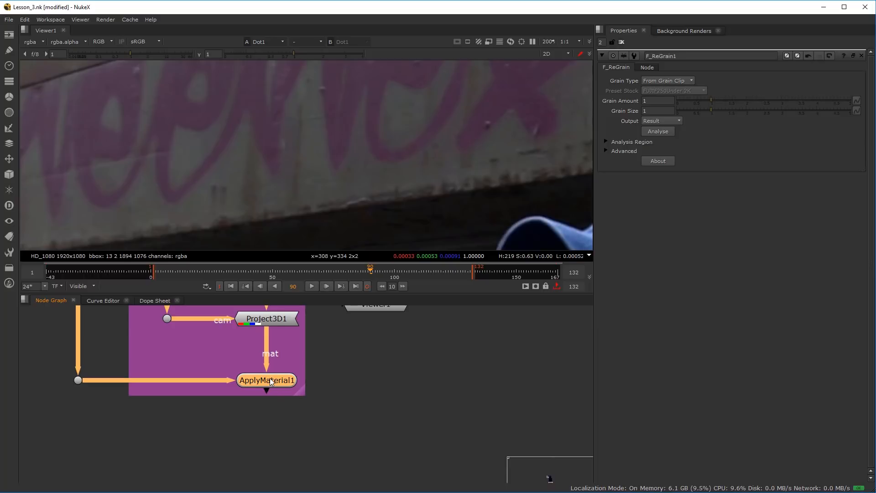
double_click(269, 379)
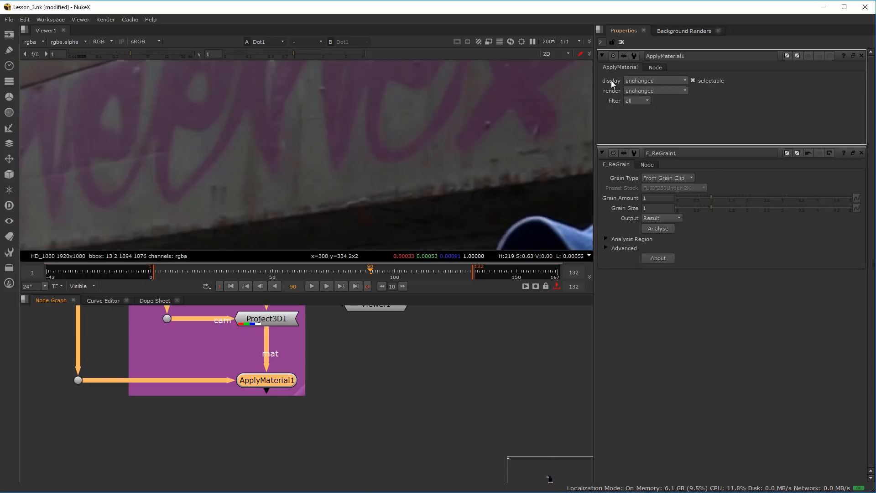
Set both the display and render modes of ApplyMaterial1 to textured
click(634, 79)
click(647, 65)
click(643, 90)
click(654, 75)
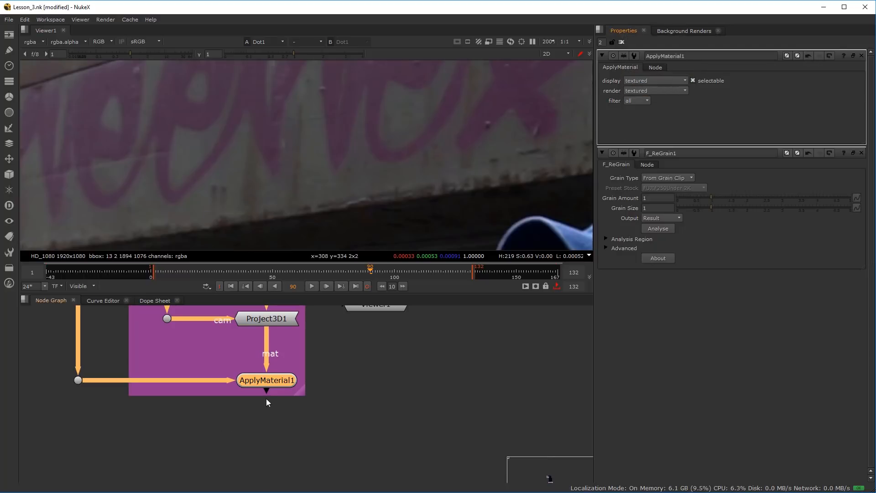
View ApplyMaterial1 in 3D and examine the image projected onto the doorway recess geometry up close
key(1)
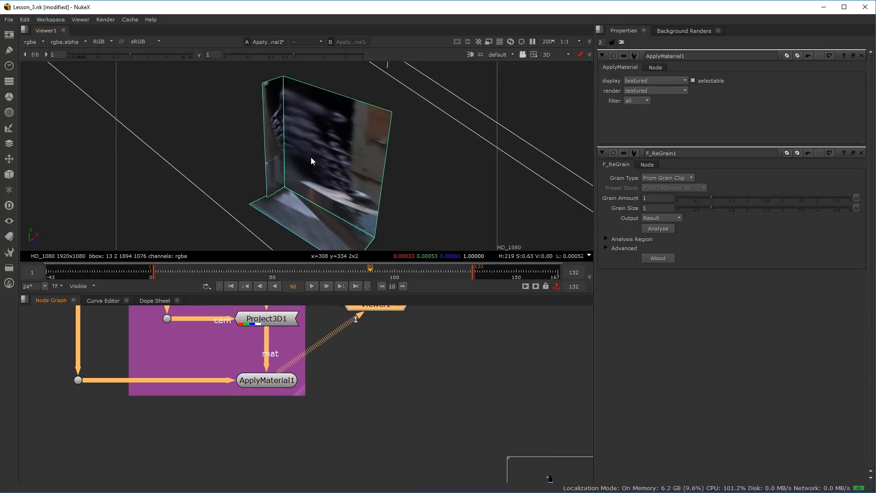
scroll(313, 160, up, 3)
scroll(316, 165, down, 5)
scroll(313, 168, up, 2)
scroll(335, 377, down, 3)
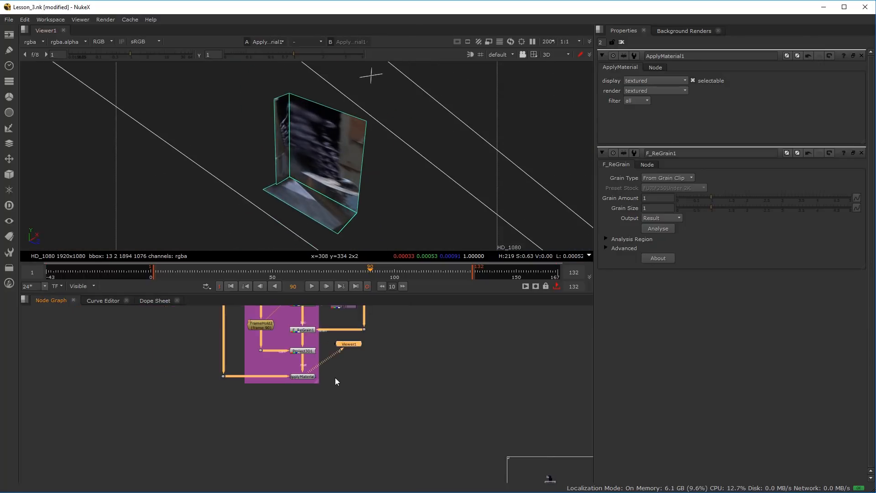
scroll(309, 418, up, 3)
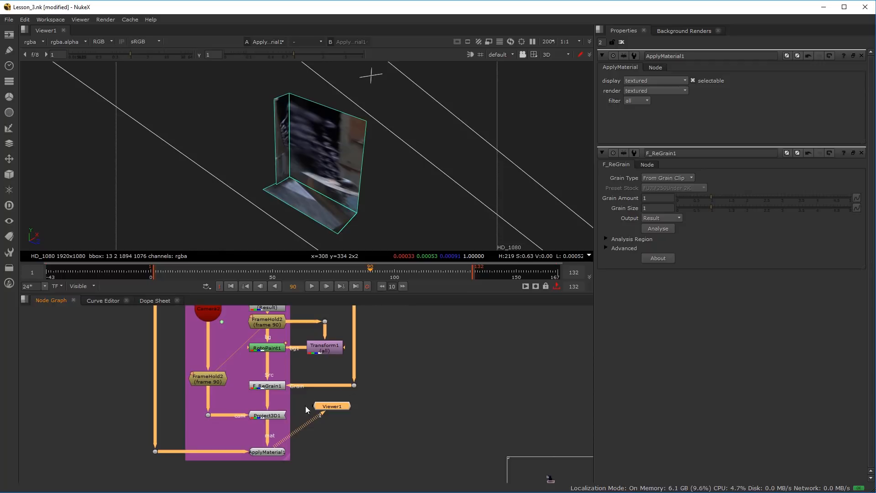
mouse_move(331, 185)
mouse_down()
mouse_move(282, 136)
mouse_move(357, 172)
mouse_move(319, 240)
mouse_move(327, 122)
mouse_move(345, 176)
mouse_up()
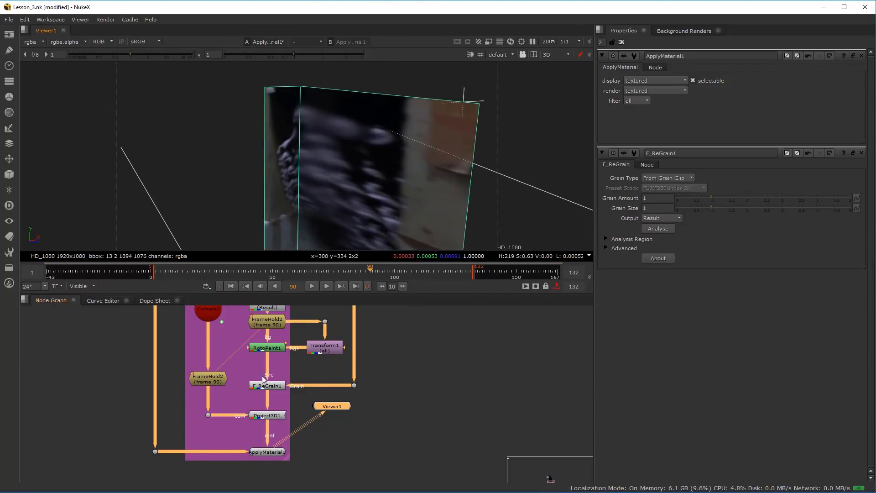
Select all of RotoPaint1's strokes, from Clone1 up to Reveal1, and set their lifetime to all frames
click(274, 347)
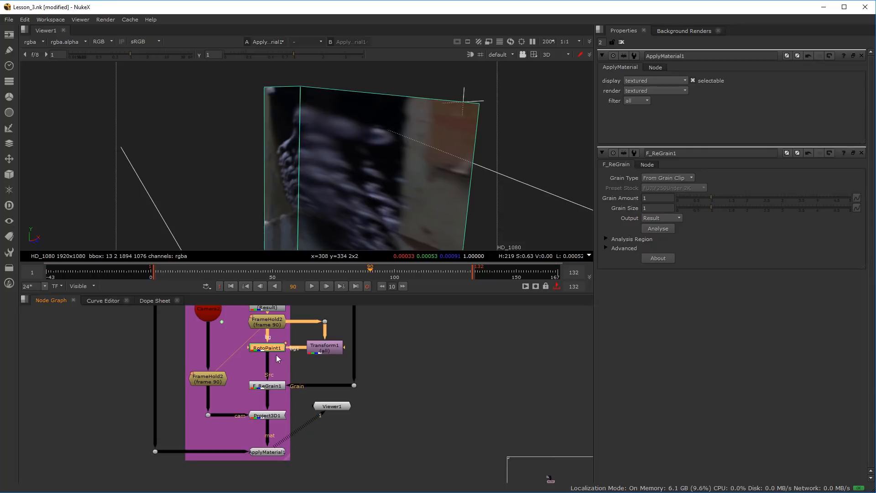
double_click(271, 348)
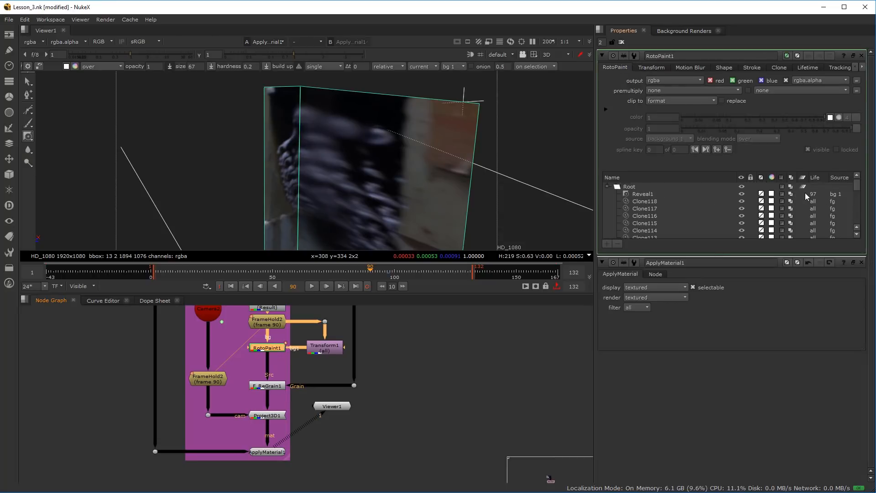
drag(857, 187, 861, 235)
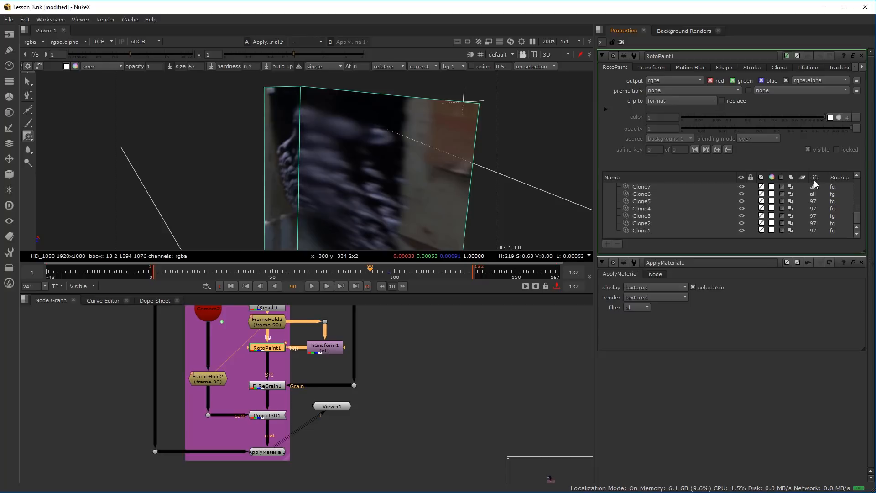
click(641, 231)
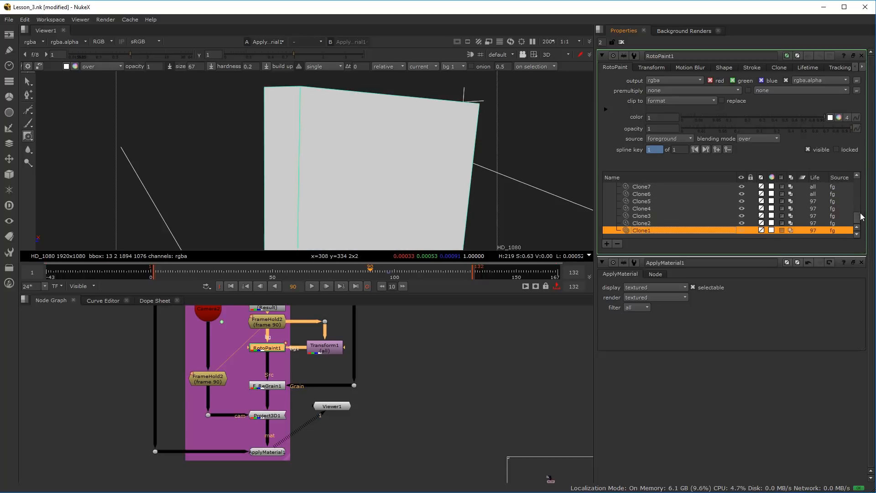
drag(861, 216, 859, 185)
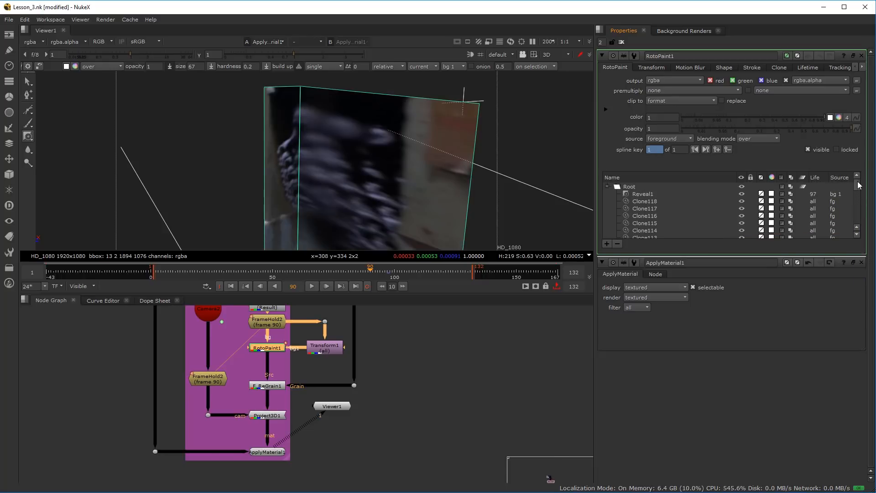
shift+click(649, 193)
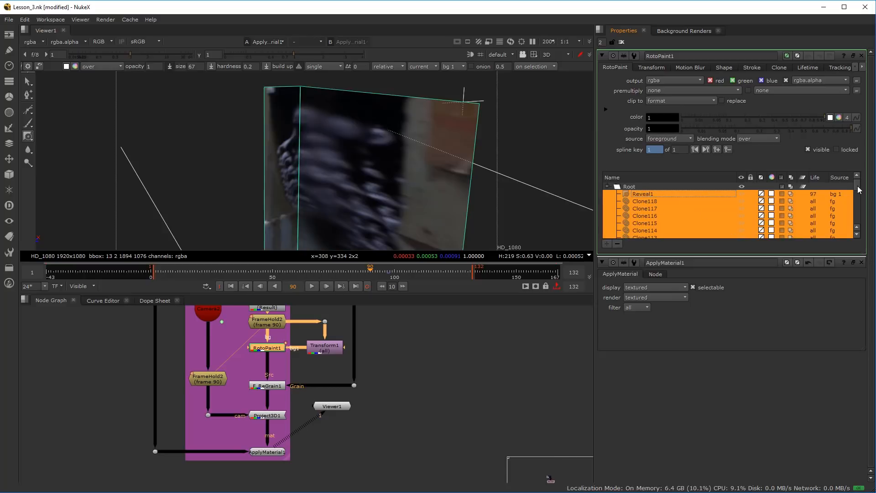
drag(860, 189, 856, 229)
click(808, 67)
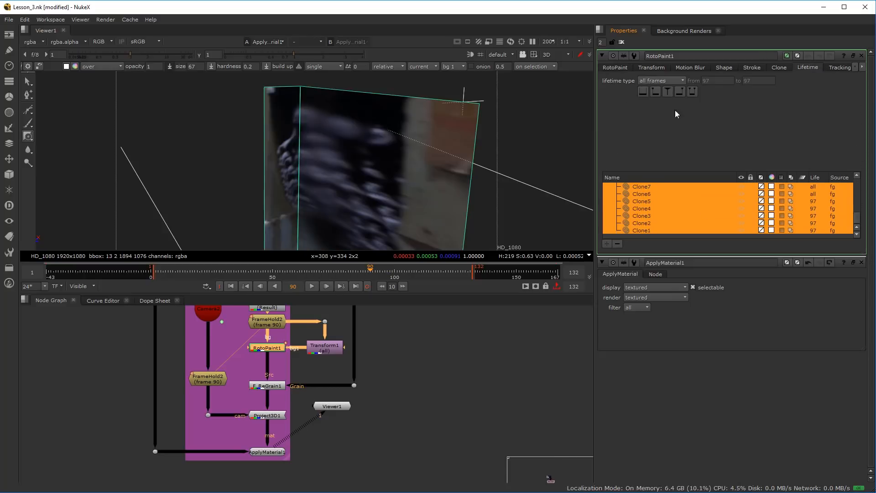
click(643, 91)
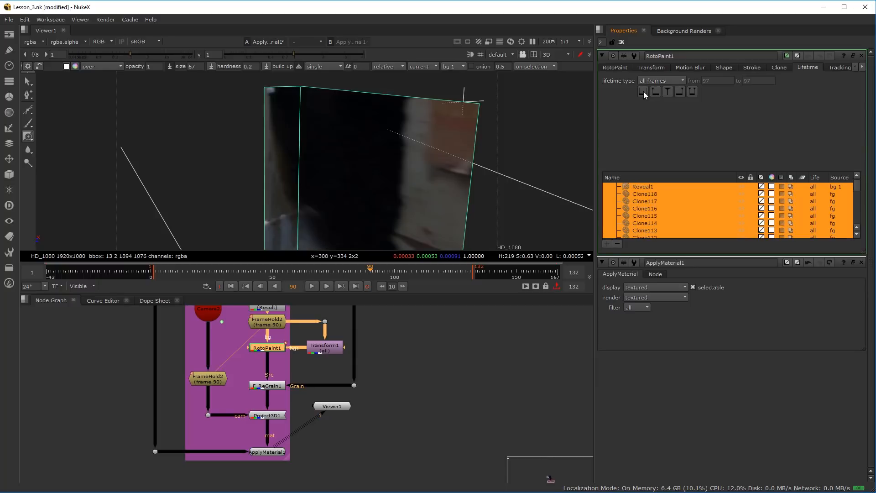
click(377, 321)
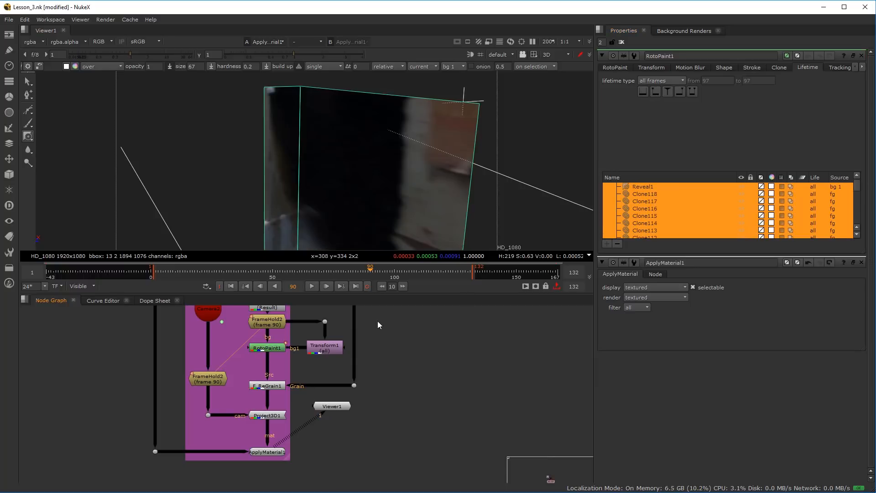
View RotoPaint1's output and scrub back and forth through the timeline to check the painted doorway on different frames
click(270, 388)
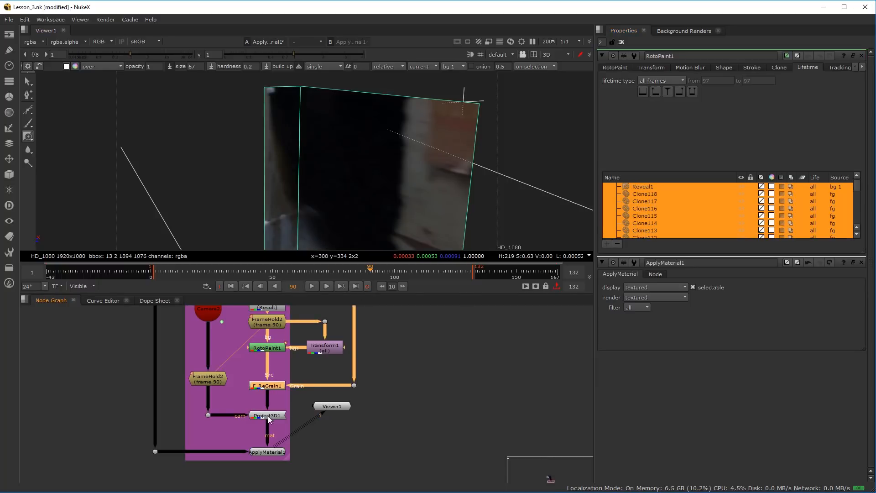
ctrl+shift+click(264, 349)
scroll(307, 199, down, 15)
drag(301, 210, 304, 137)
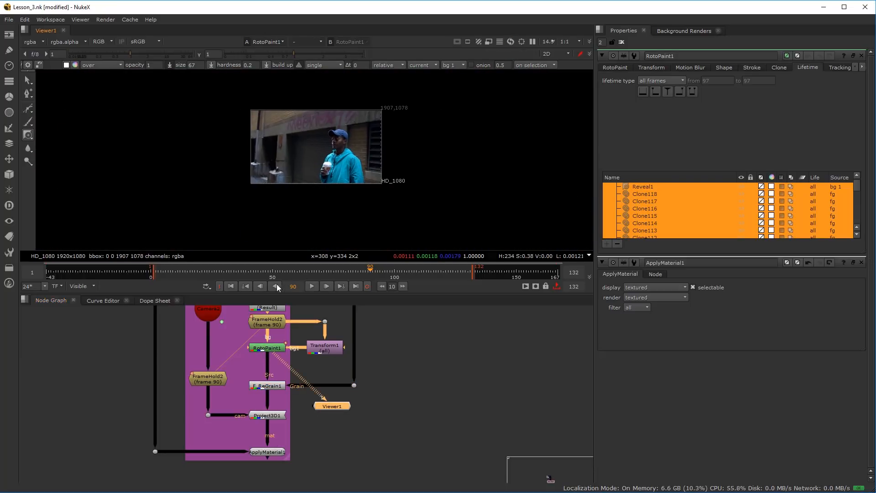
click(394, 272)
click(438, 272)
click(317, 272)
click(234, 272)
click(210, 271)
click(301, 271)
click(363, 271)
scroll(297, 141, up, 7)
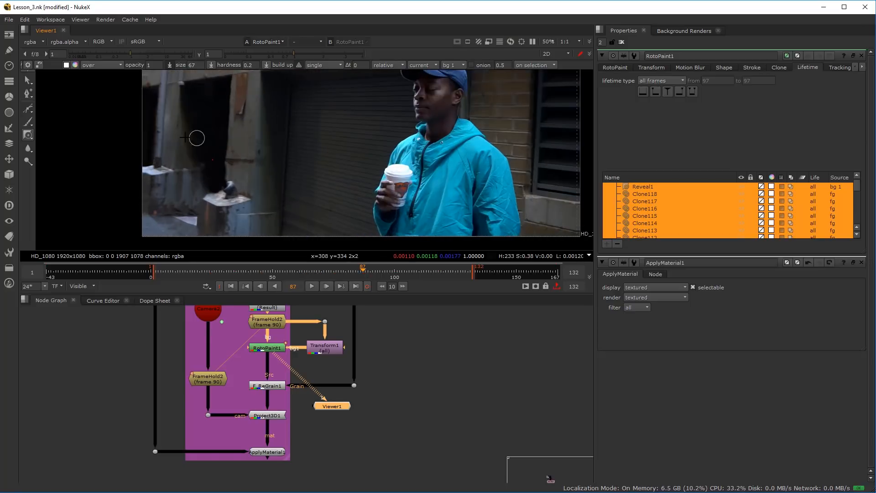
View ApplyMaterial1 in 3D again, examine the projected recess and cameras from several angles, and scrub to frame 60
click(278, 387)
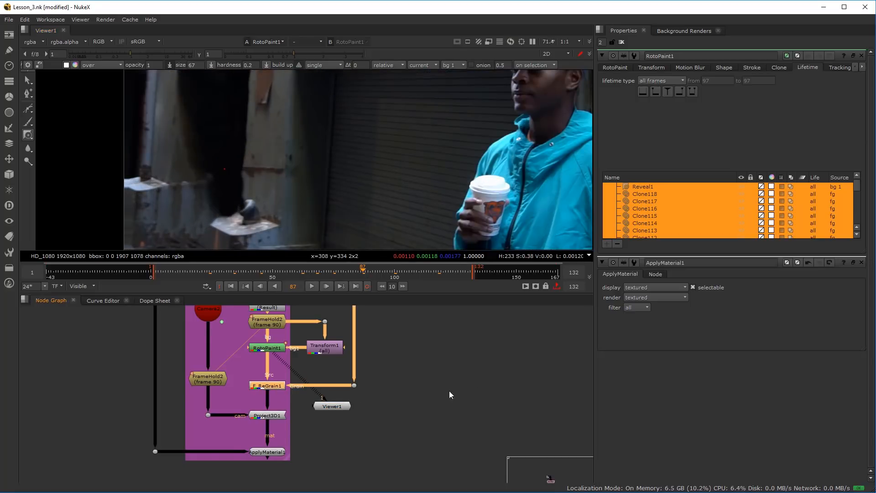
key(1)
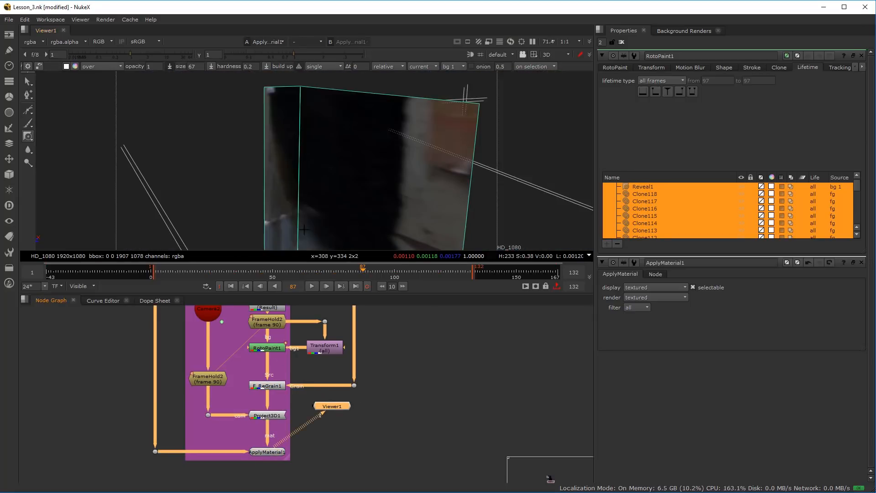
scroll(347, 208, down, 4)
drag(317, 207, 269, 231)
scroll(211, 348, down, 3)
scroll(210, 349, up, 5)
drag(211, 321, 213, 370)
scroll(275, 187, down, 4)
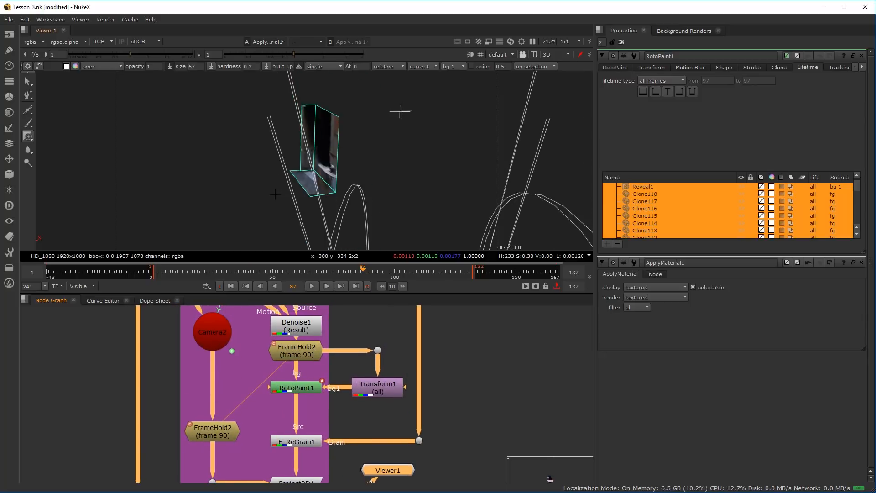
drag(275, 194, 348, 209)
scroll(349, 208, up, 3)
scroll(370, 197, down, 3)
drag(369, 274, 297, 272)
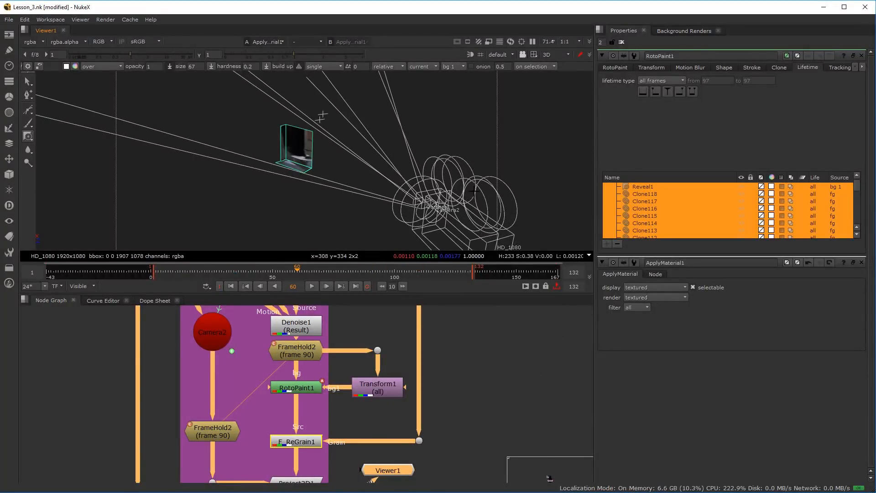
Add a ScanlineRender node below the Frame 90 backdrop and connect its obj/scn input to ApplyMaterial1
scroll(330, 374, down, 4)
drag(313, 417, 312, 371)
scroll(310, 437, up, 3)
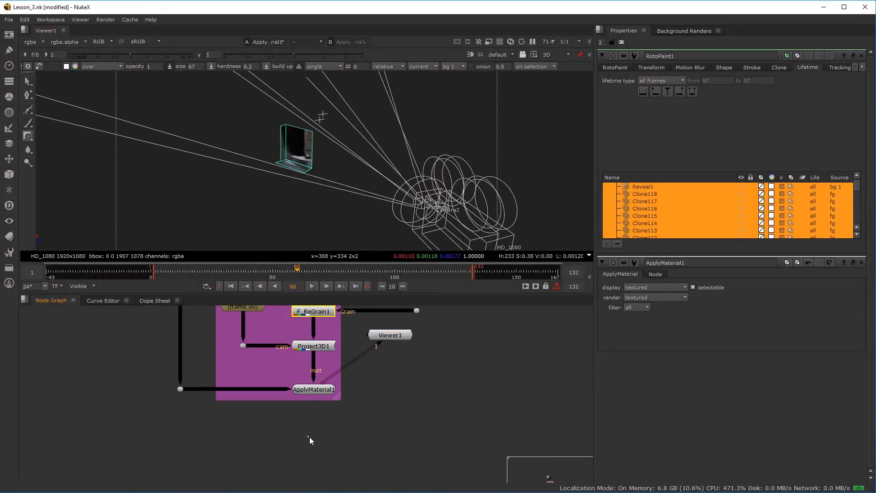
key(Tab)
text(scan)
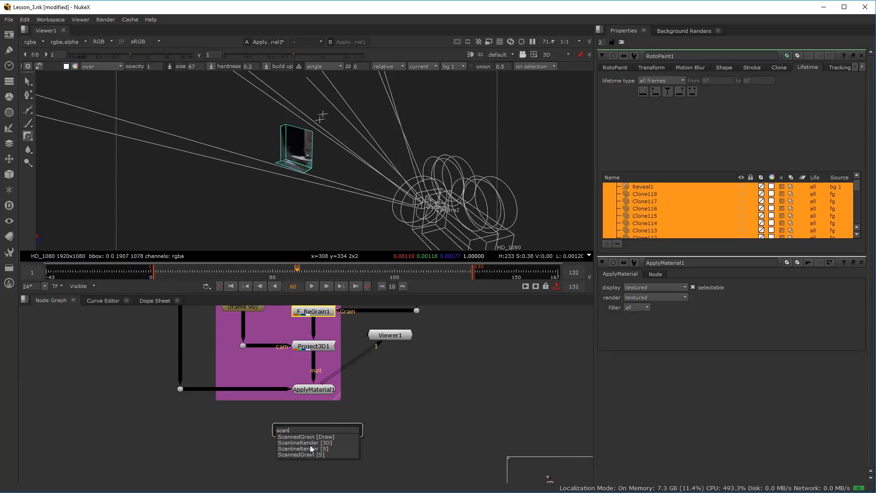
click(312, 444)
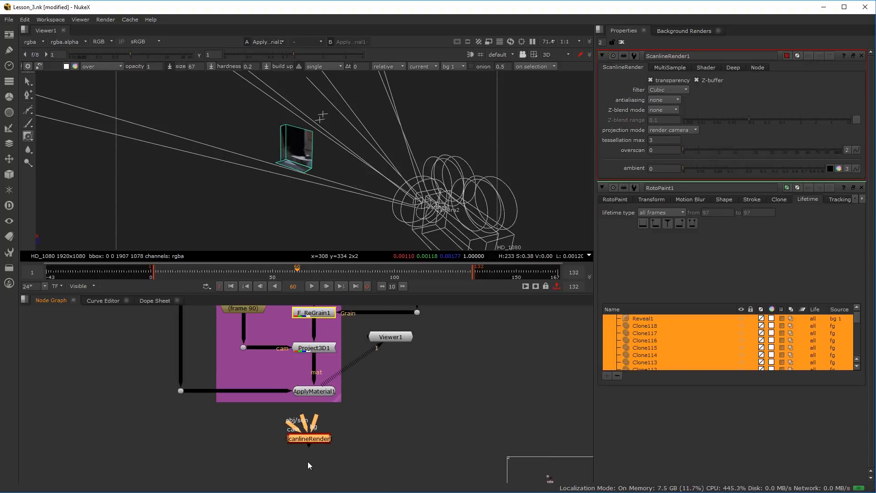
drag(314, 446, 326, 418)
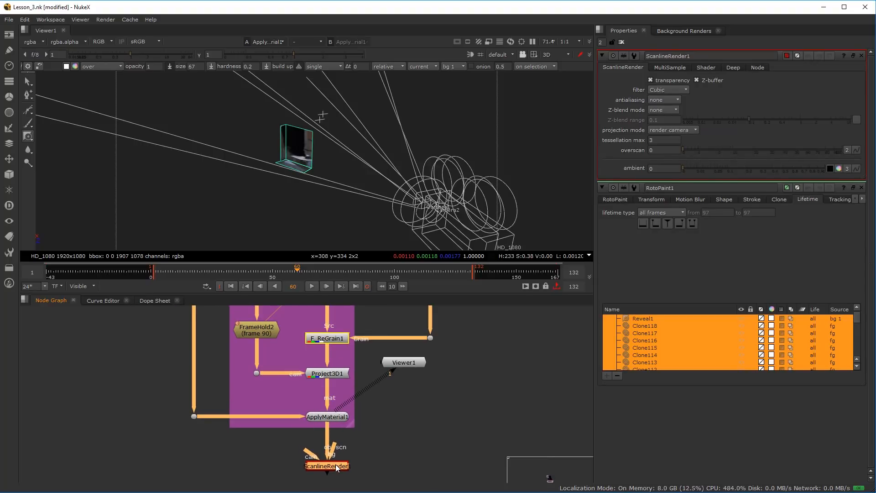
Connect the ScanlineRender node's cam input to Camera2, above the camera's FrameHold
scroll(281, 434, down, 3)
scroll(316, 459, up, 1)
drag(316, 459, 278, 311)
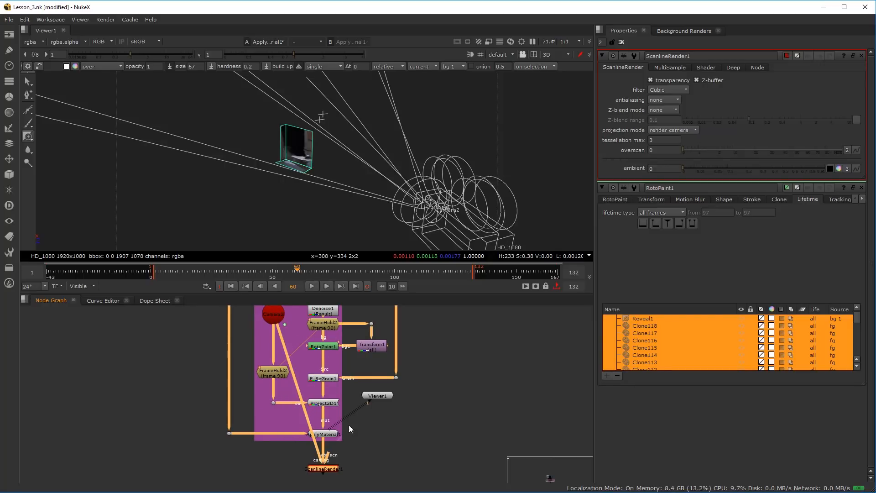
View the ScanlineRender node, place Viewer1 beside it, and switch the viewer to the 2D render
scroll(325, 469, up, 1)
scroll(324, 460, up, 1)
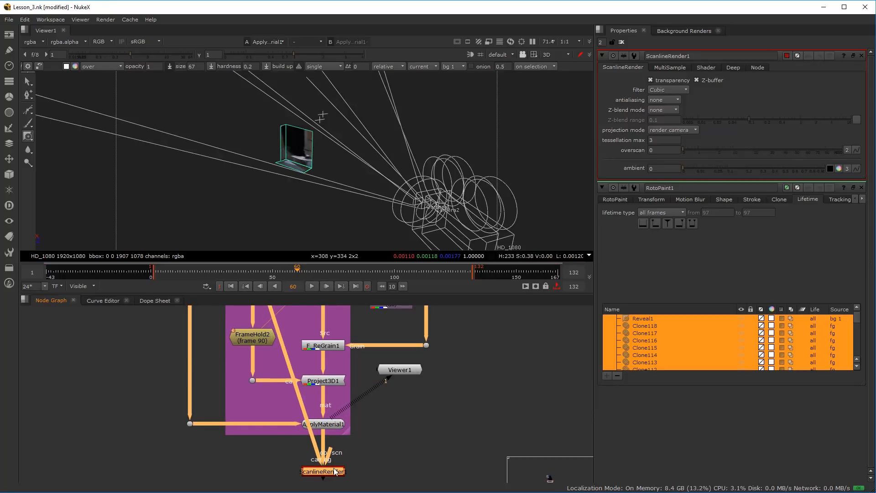
key(1)
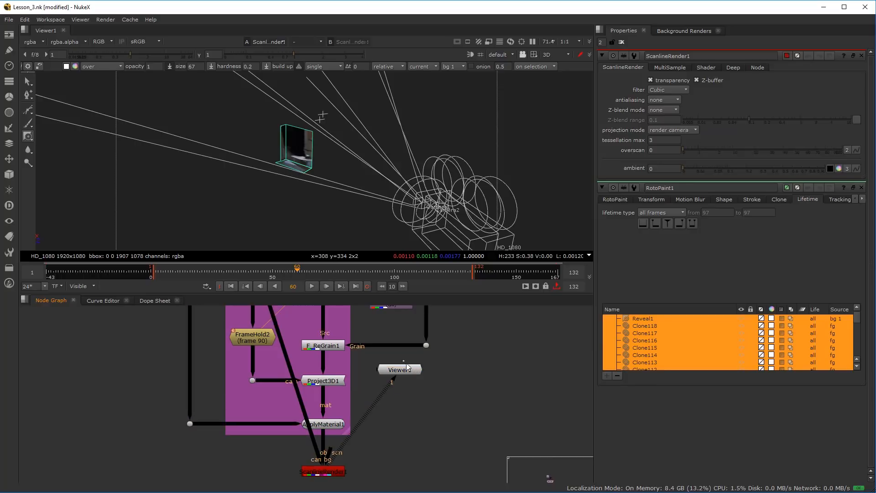
drag(405, 365, 454, 467)
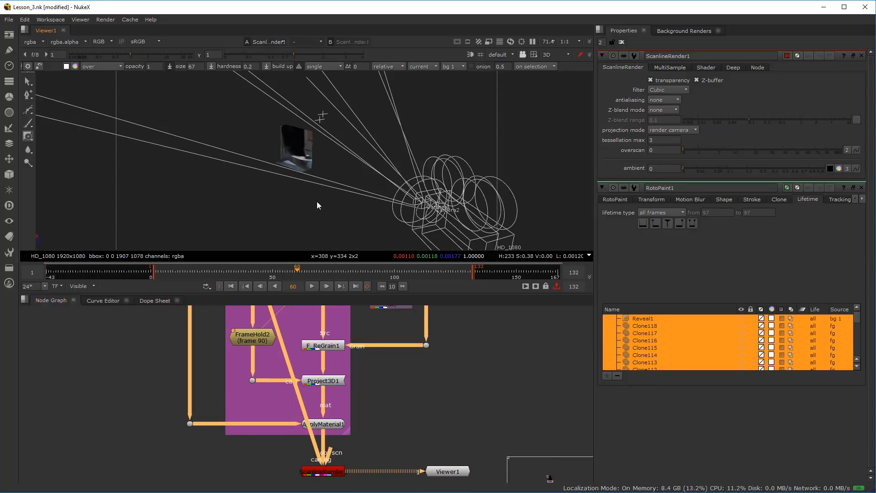
key(Tab)
scroll(326, 156, down, 4)
drag(325, 156, 307, 159)
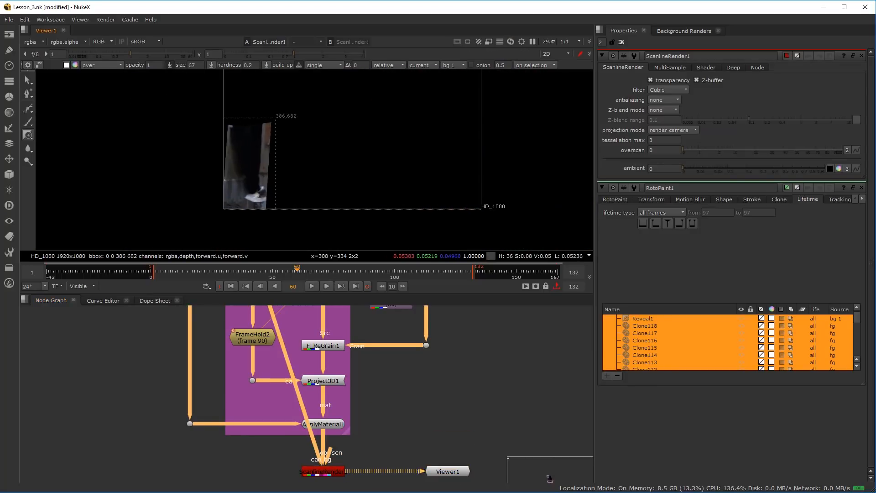
Play the rendered doorway recess through the shot, examine its edges up close, and stop playback
click(254, 275)
click(311, 287)
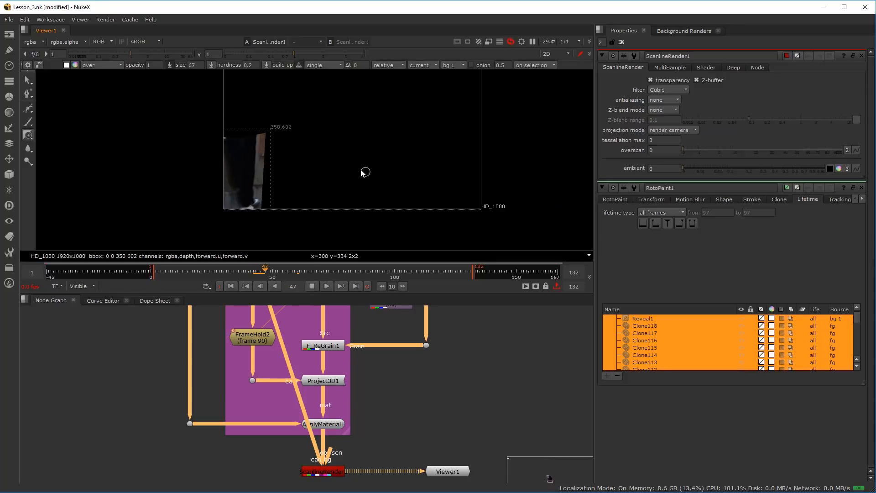
drag(358, 168, 350, 196)
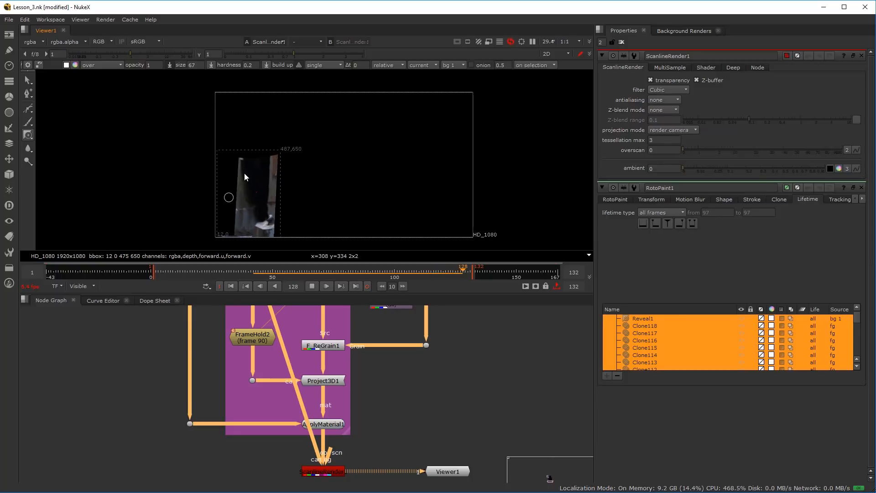
scroll(238, 168, up, 6)
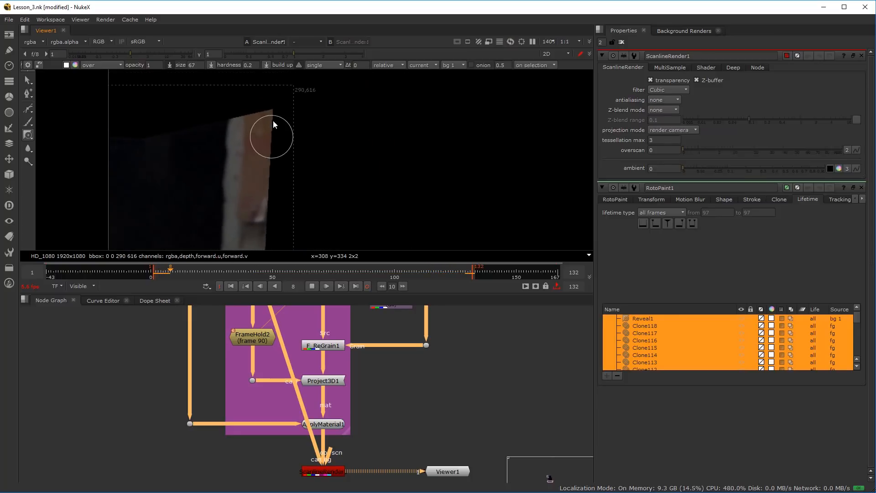
scroll(279, 196, down, 6)
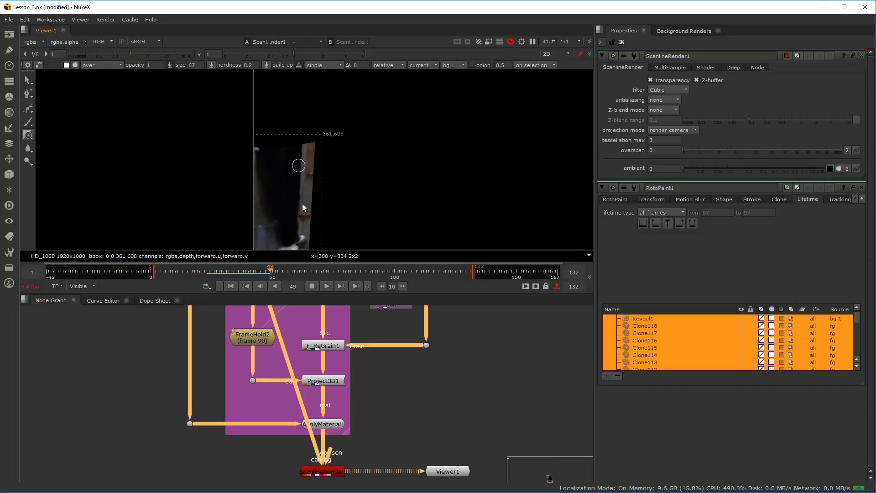
click(312, 286)
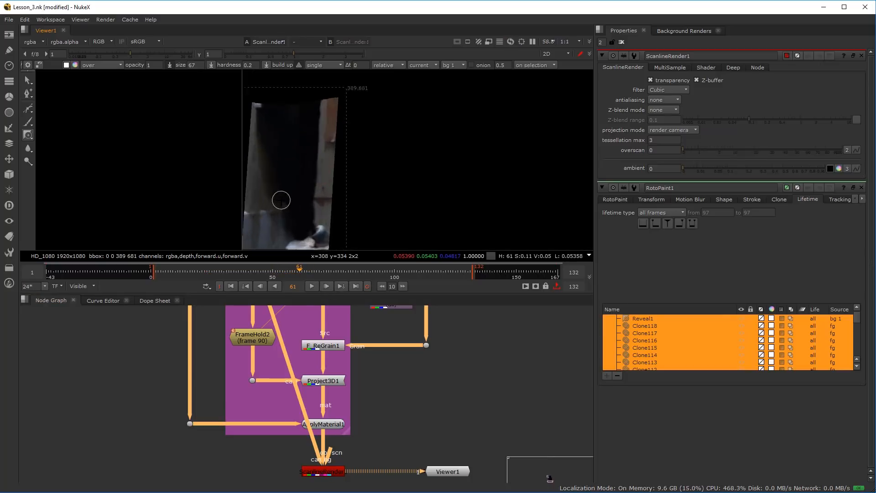
Play the projected doorway render from frame 61 at closer zoom and stop playback at frame 82
scroll(282, 195, up, 6)
click(312, 286)
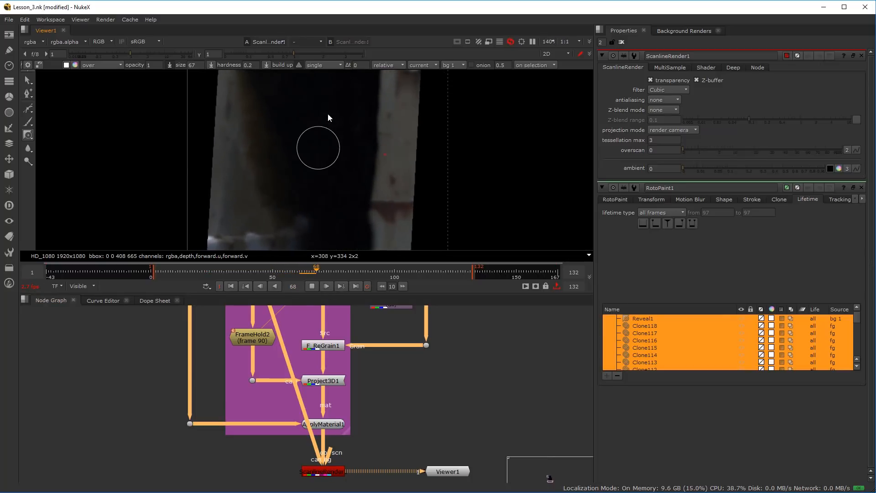
click(312, 286)
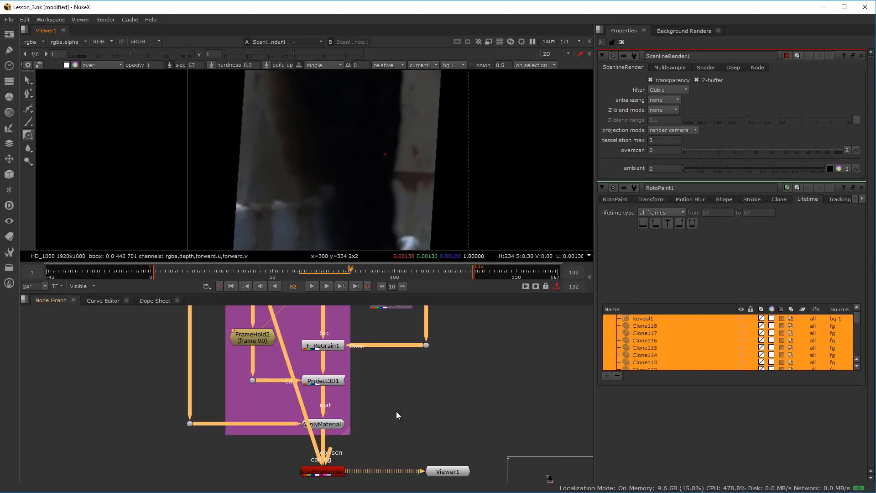
Move F_ReGrain1 and its Grain-input Dot up towards RotoPaint1 to make room above Project3D1
scroll(396, 417, down, 3)
drag(395, 432, 311, 432)
scroll(324, 178, down, 4)
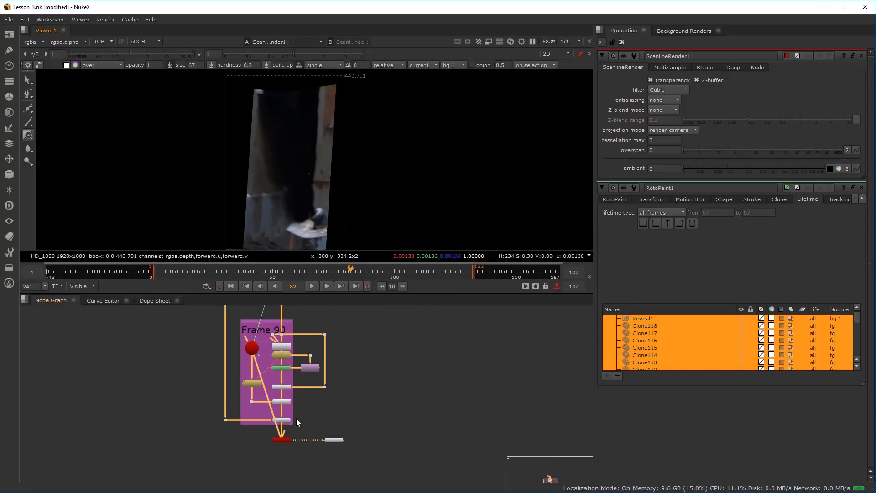
scroll(277, 361, up, 4)
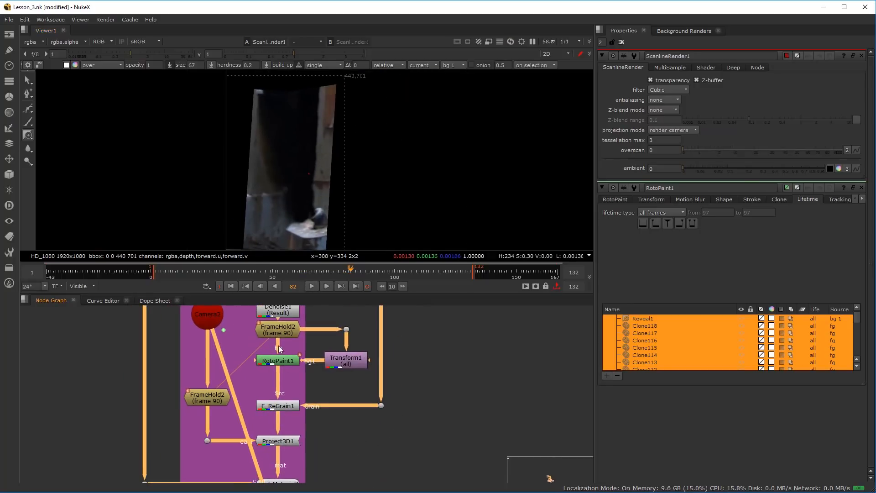
click(283, 329)
drag(284, 327, 283, 334)
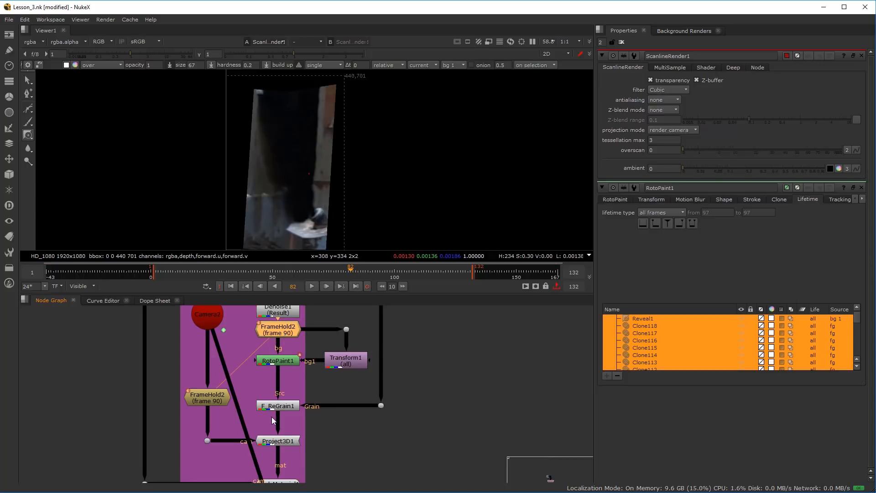
drag(290, 443, 290, 440)
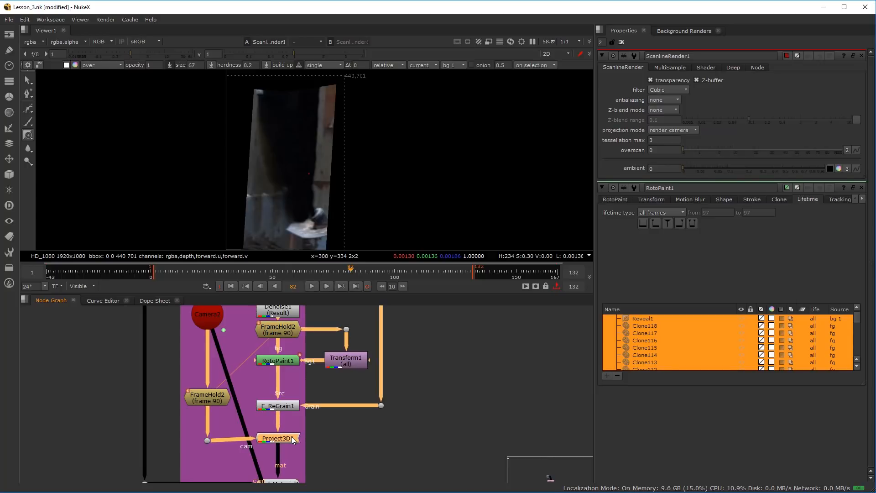
drag(281, 406, 281, 382)
drag(384, 410, 383, 378)
click(333, 406)
scroll(292, 404, up, 2)
scroll(292, 405, up, 2)
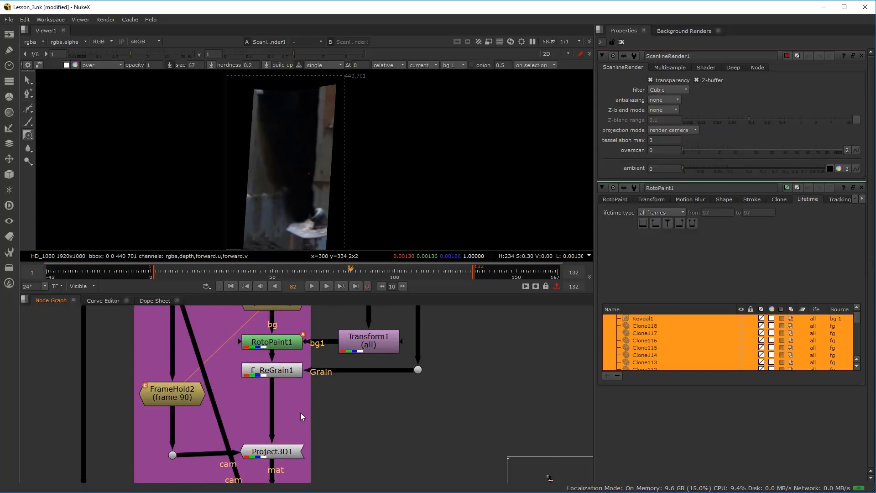
drag(301, 412, 297, 418)
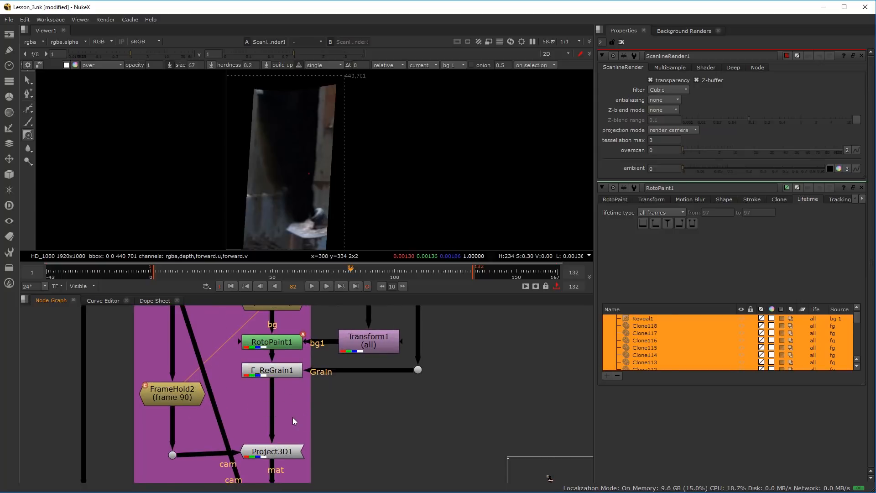
Insert a Roto node between F_ReGrain1 and Project3D1 and view its full-frame output
click(274, 370)
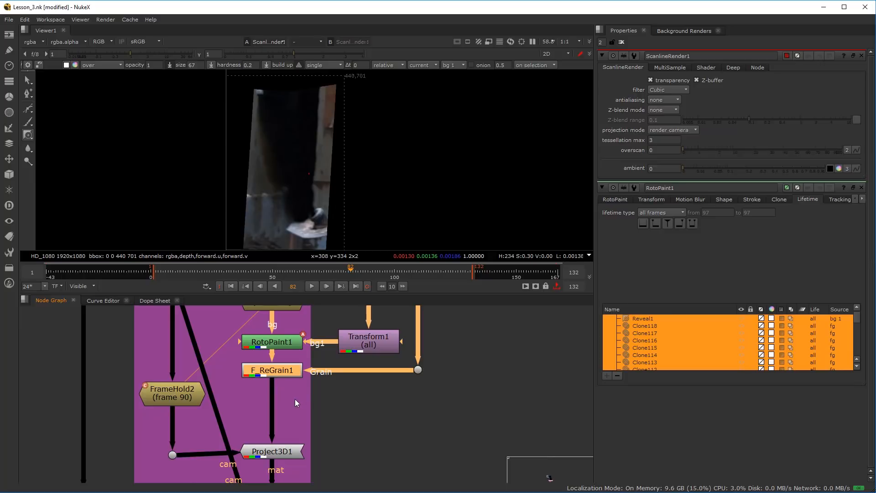
key(o)
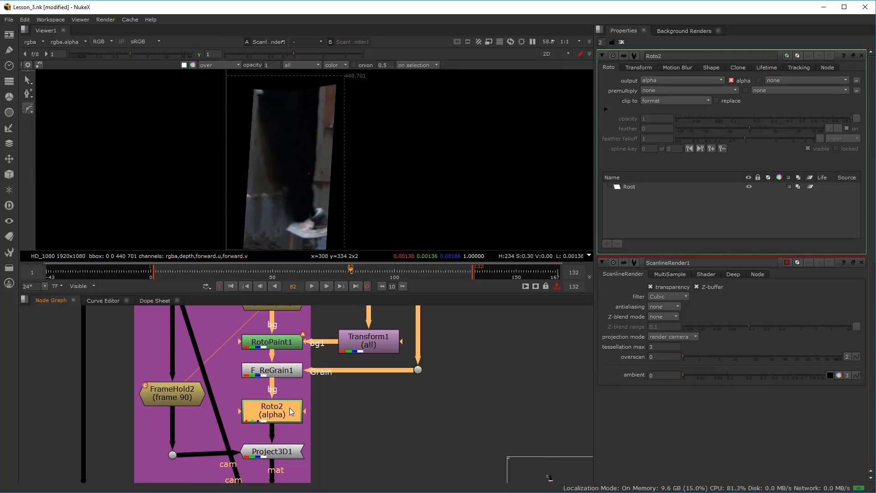
key(1)
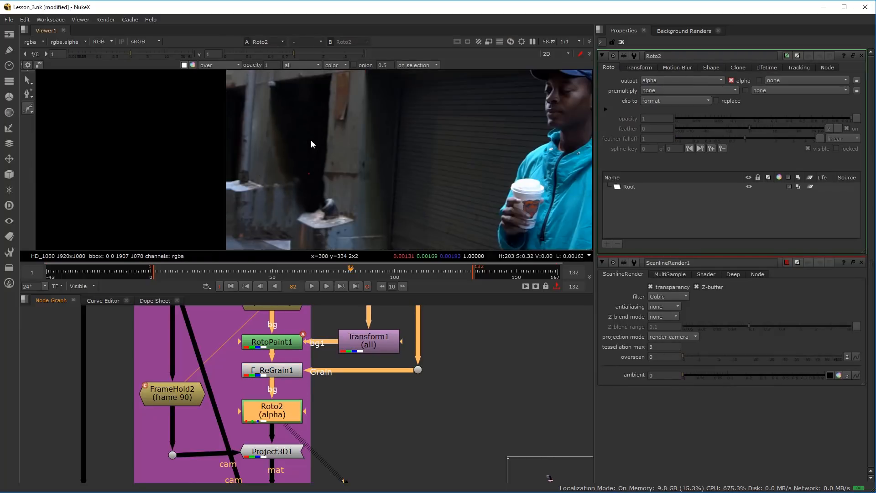
scroll(319, 155, down, 4)
scroll(313, 151, up, 3)
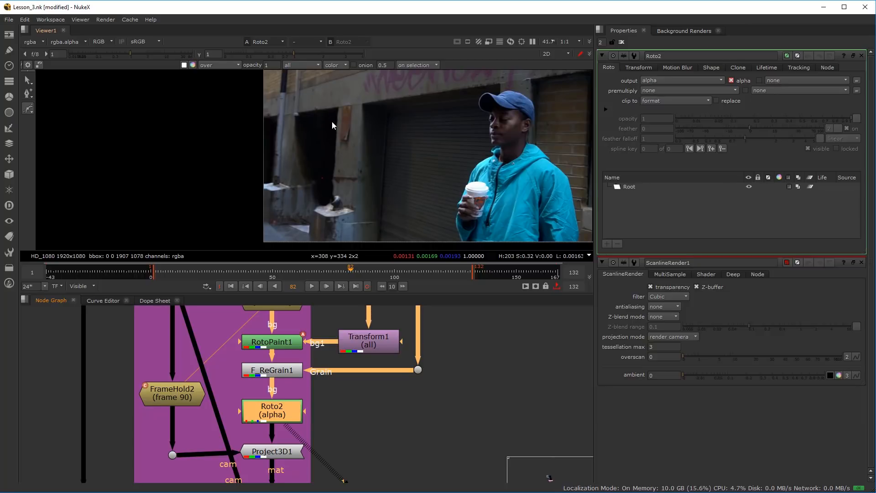
Move the Viewer1 node beside the Frame 90 backdrop, about level with the Roto2 node
scroll(303, 406, down, 6)
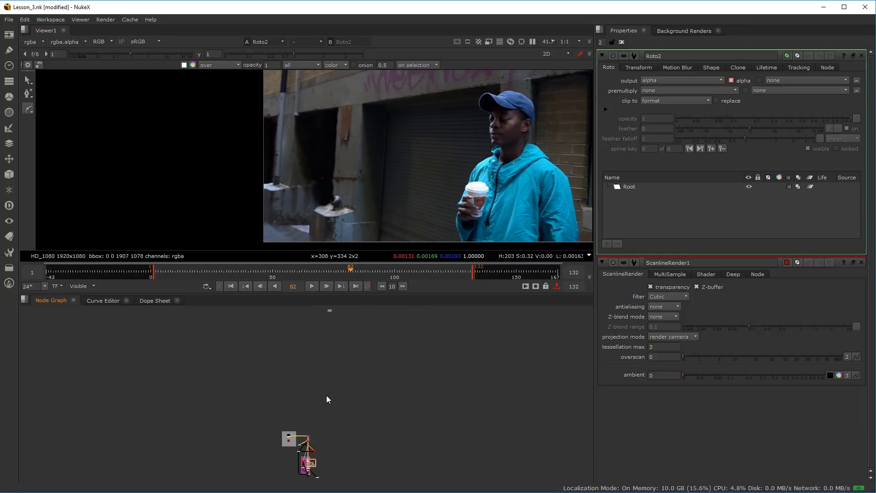
scroll(315, 452, up, 4)
scroll(280, 435, up, 3)
drag(376, 415, 418, 374)
scroll(355, 366, down, 3)
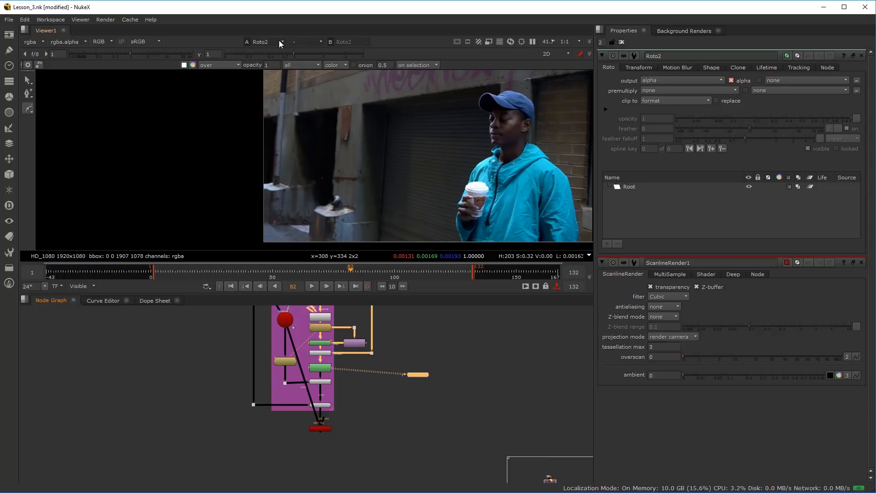
scroll(334, 434, up, 5)
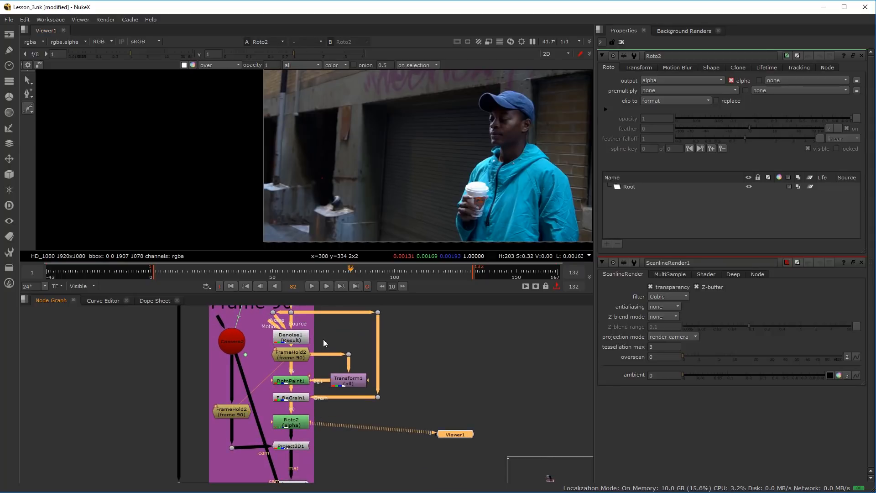
drag(295, 322, 293, 348)
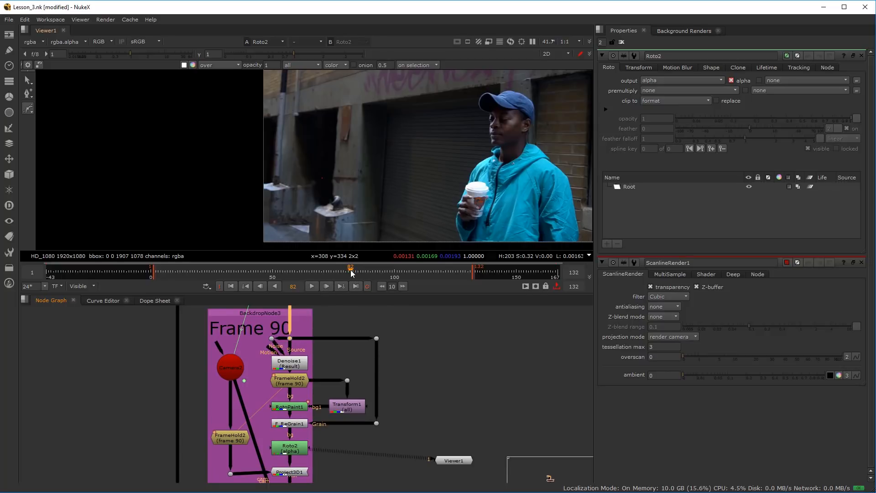
Go to frame 90 and connect the source Dot above Denoise1 to viewer input 1 and Roto2 to input 2
drag(352, 270, 372, 271)
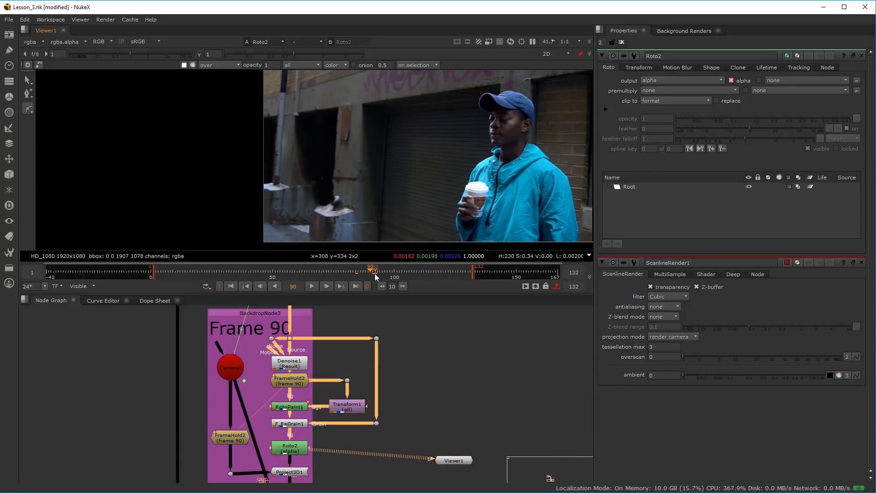
click(290, 338)
key(1)
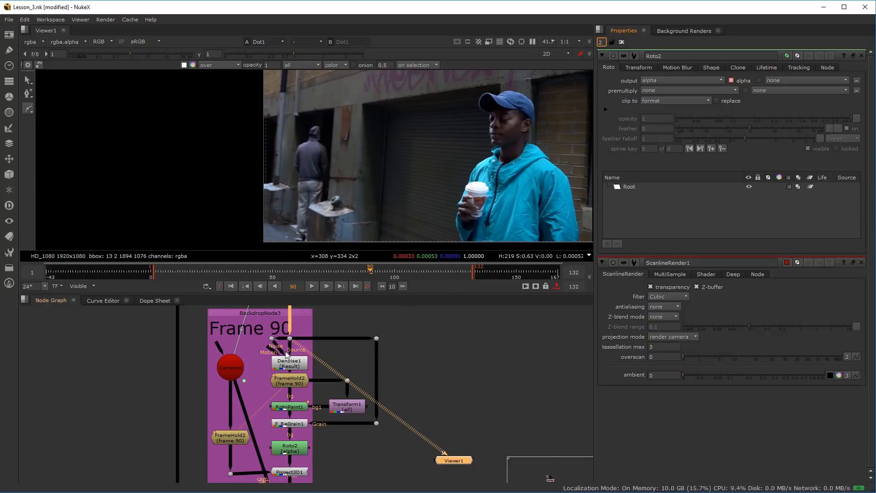
click(296, 451)
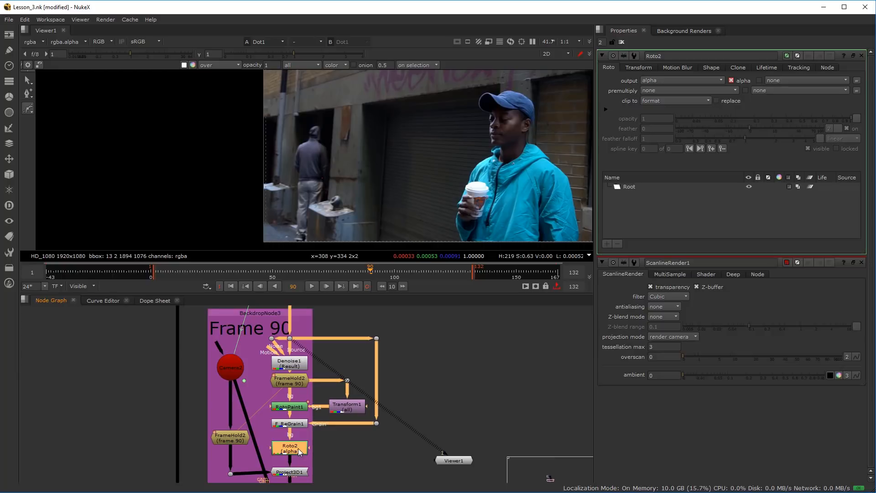
key(2)
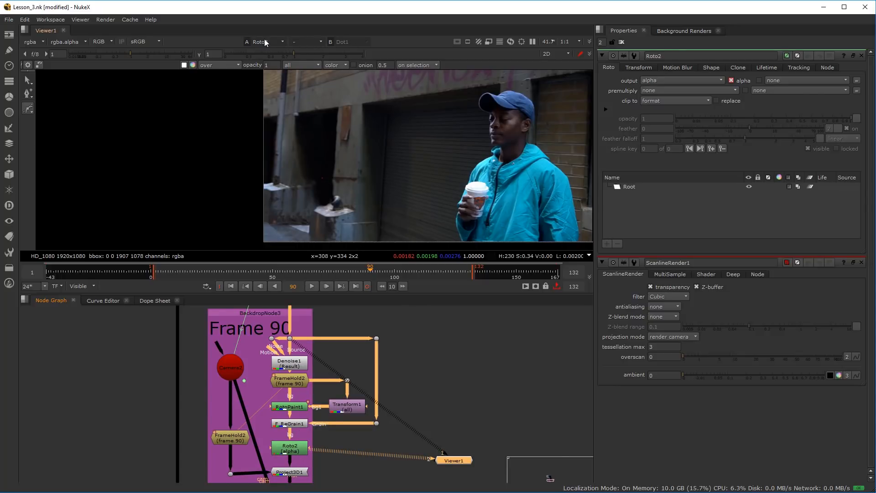
Set the viewer comparison of Roto2 and Dot1 to under and adjust the blend so both images show
click(314, 43)
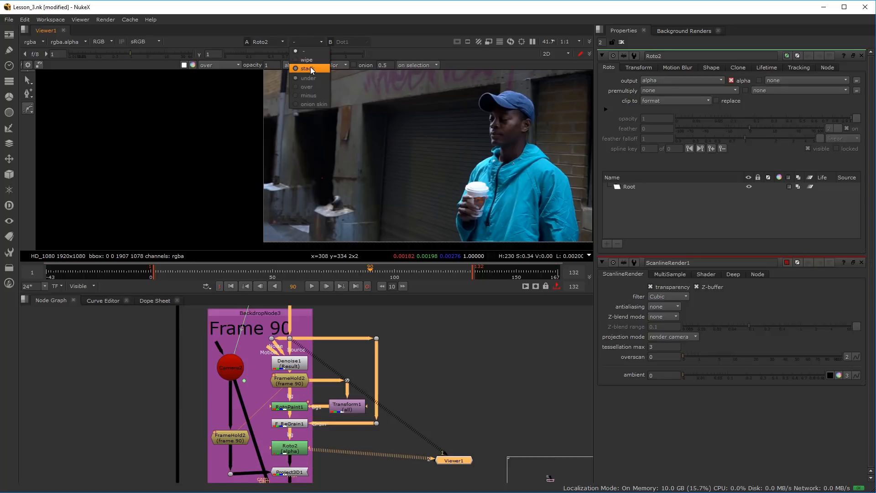
click(311, 61)
scroll(349, 169, down, 2)
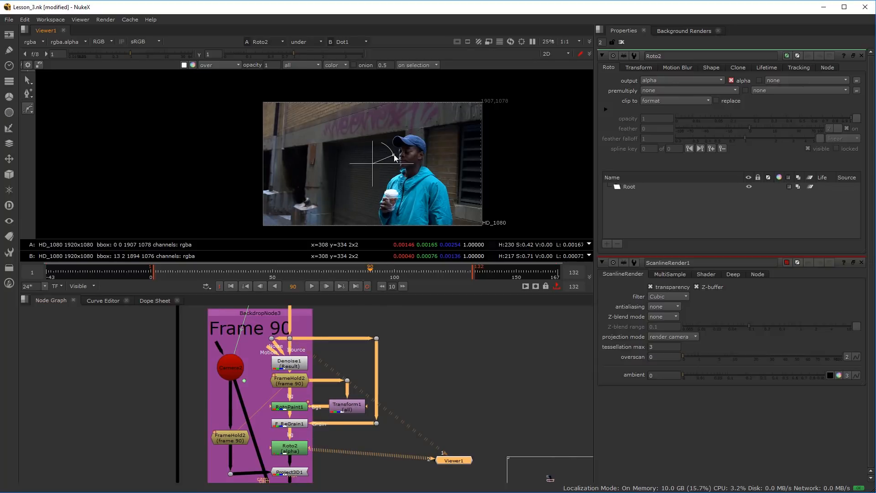
drag(404, 166, 365, 123)
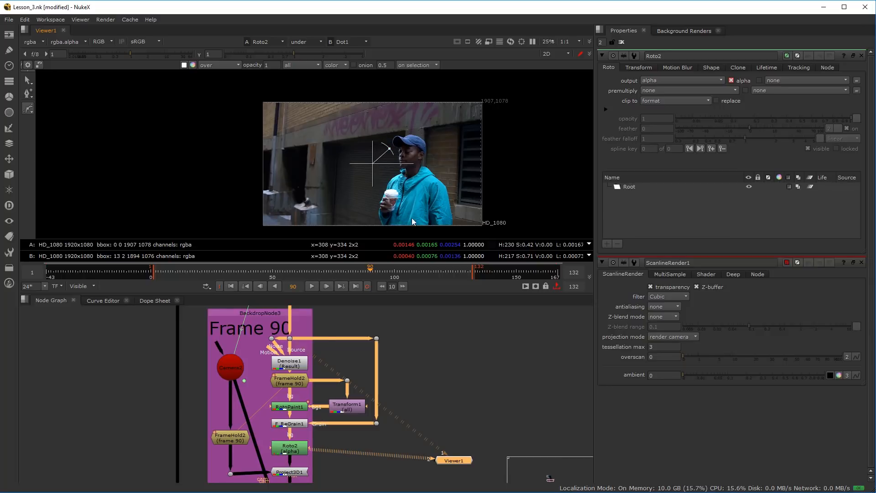
Move the viewer's comparison handle beyond the image's left edge and fine-tune the blend over the doorway
scroll(297, 445, up, 3)
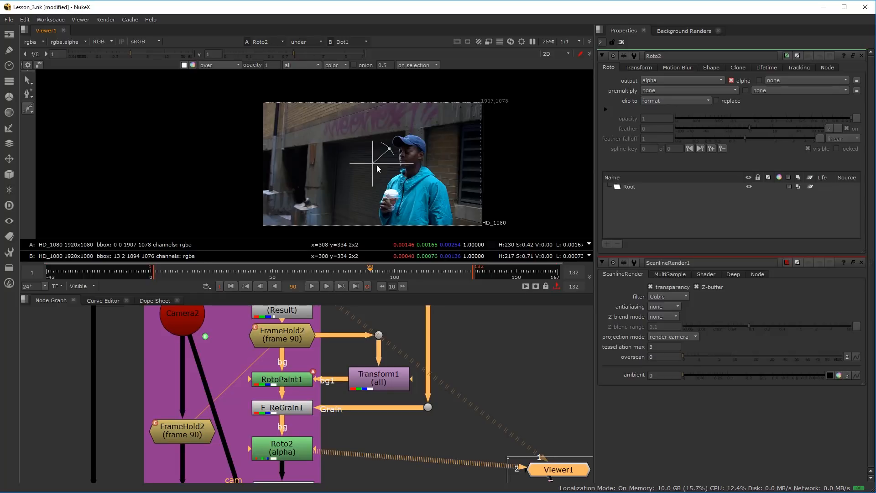
drag(254, 130, 293, 133)
scroll(270, 168, up, 2)
drag(325, 93, 256, 139)
scroll(295, 163, up, 3)
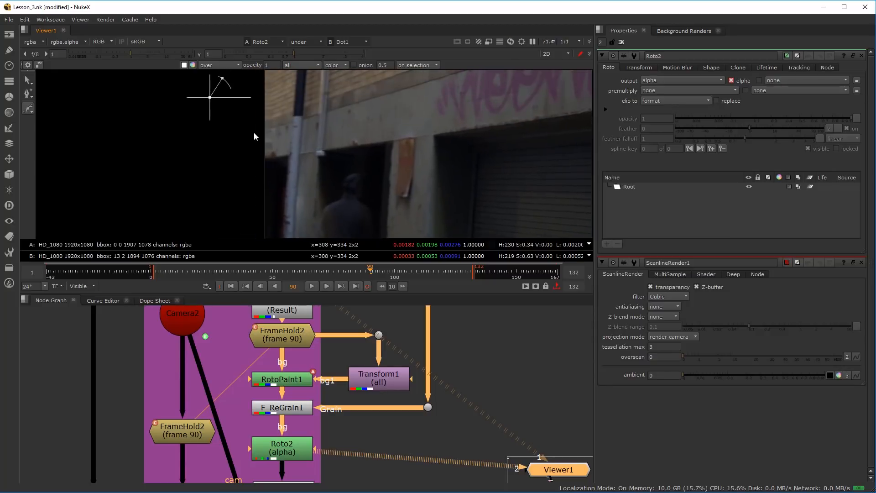
drag(222, 79, 222, 79)
scroll(293, 153, down, 3)
mouse_move(337, 145)
mouse_down()
mouse_move(315, 149)
mouse_move(328, 137)
mouse_up()
scroll(322, 192, up, 3)
Select the Roto2 node and disable it
click(284, 446)
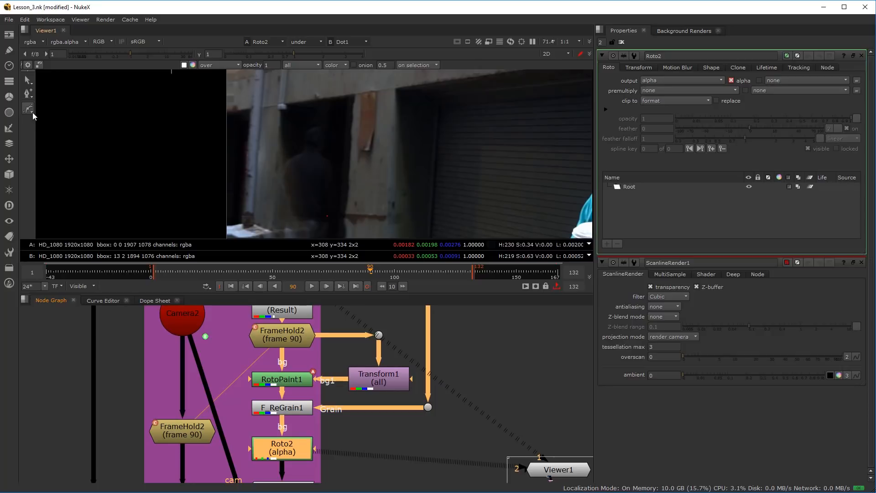
scroll(303, 195, up, 1)
key(d)
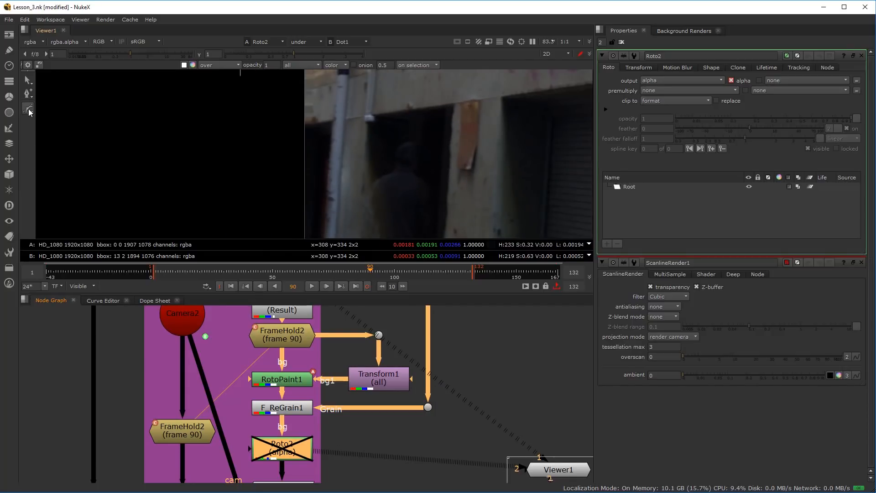
Start a Bezier shape in Roto2 above the ghosted man's head and place points down his right side
scroll(404, 135, up, 5)
drag(385, 111, 407, 123)
drag(421, 163, 404, 87)
drag(408, 139, 410, 157)
drag(406, 198, 417, 184)
drag(416, 222, 416, 229)
drag(420, 167, 444, 116)
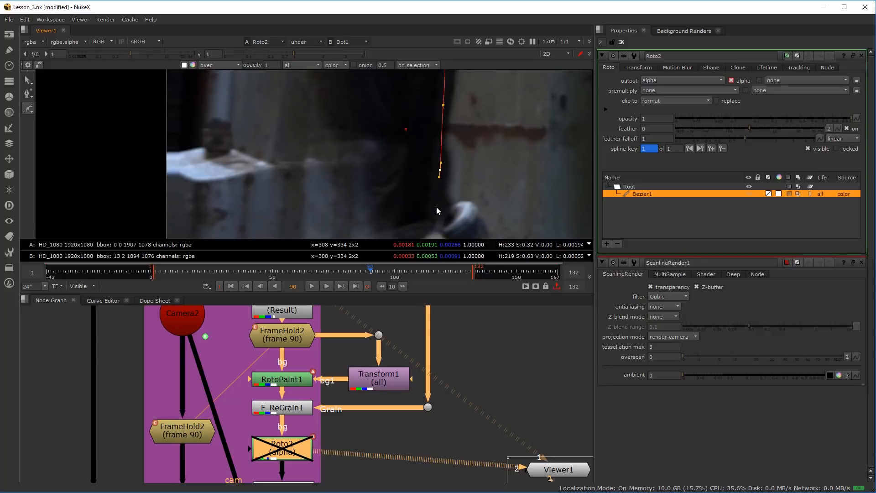
Continue the Bezier around the metal ledge and its pipe fitting, then down around the man's legs
drag(436, 206, 439, 172)
click(413, 171)
drag(381, 185, 407, 154)
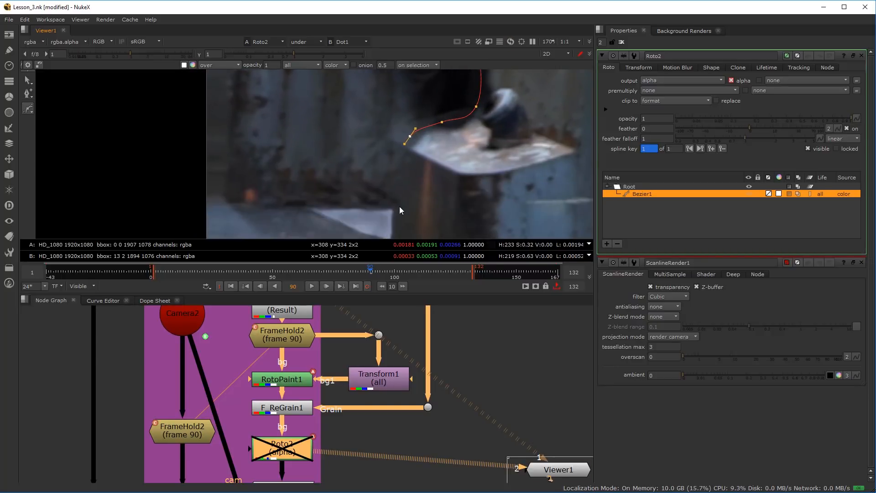
drag(406, 192, 337, 209)
scroll(328, 228, down, 4)
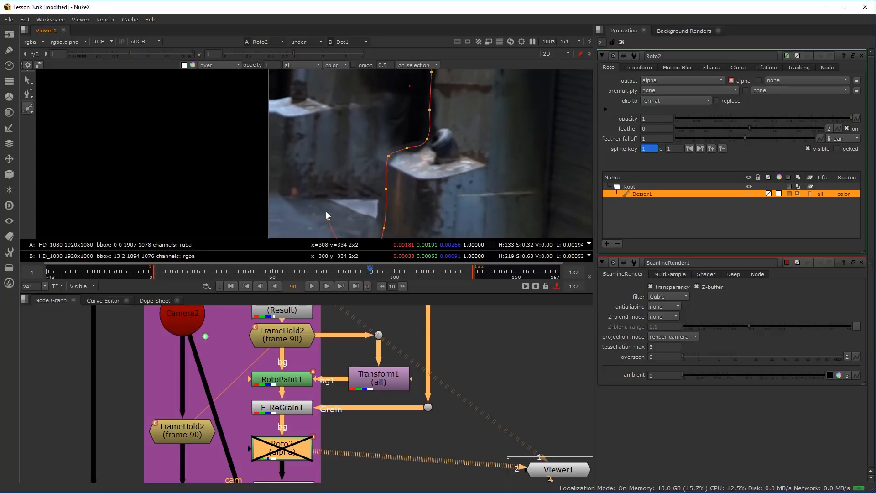
Place Bezier points up the ghosted man's left side and over his head, and close the shape
drag(329, 154, 338, 119)
drag(338, 91, 327, 159)
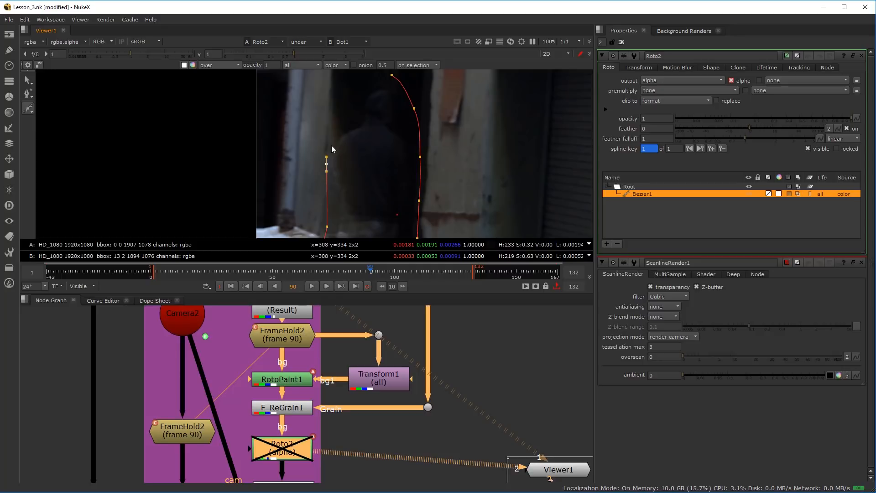
drag(334, 113, 361, 125)
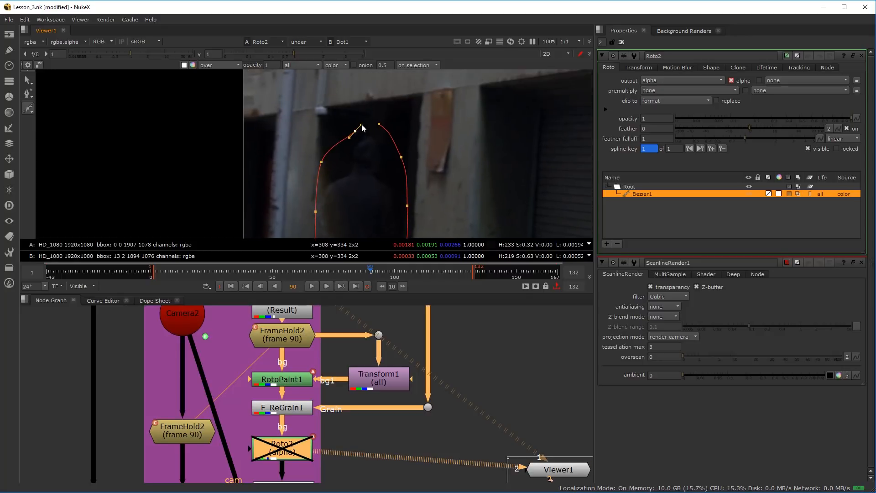
click(379, 124)
scroll(391, 161, down, 1)
drag(391, 161, 354, 132)
scroll(349, 151, down, 2)
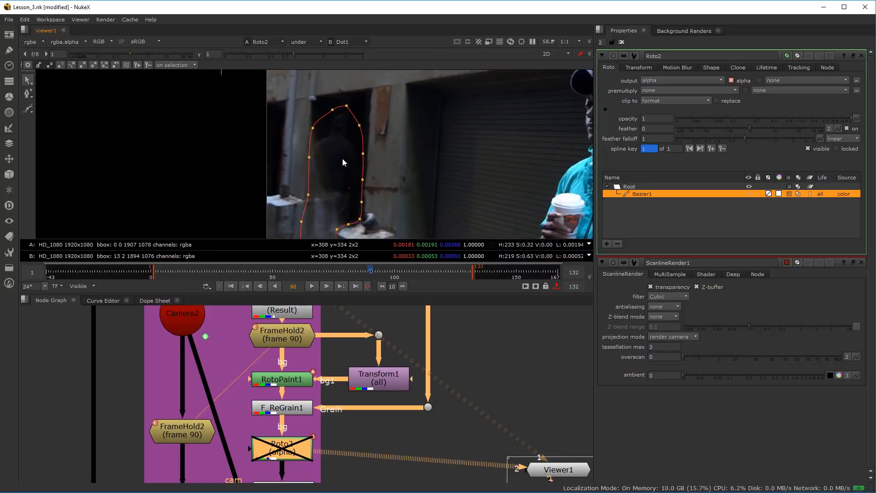
Turn off the viewer's A/B comparison and re-enable the Roto2 node
scroll(344, 167, up, 2)
drag(344, 167, 373, 144)
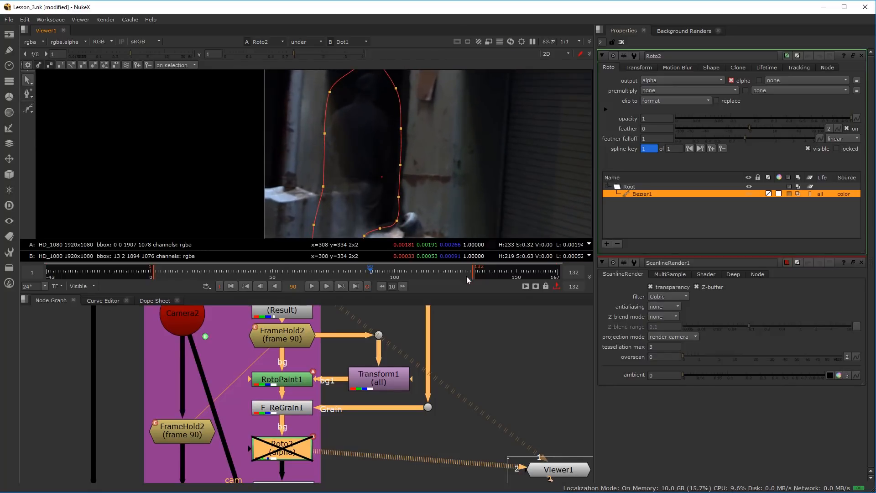
click(306, 41)
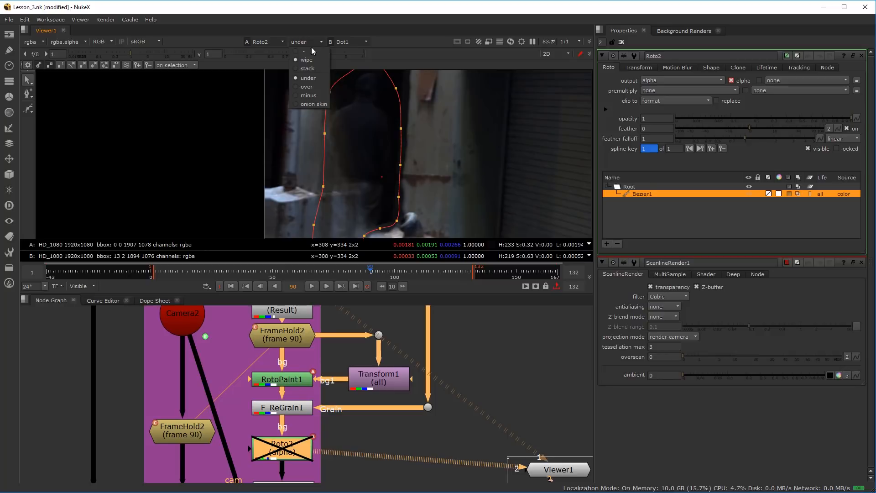
click(314, 51)
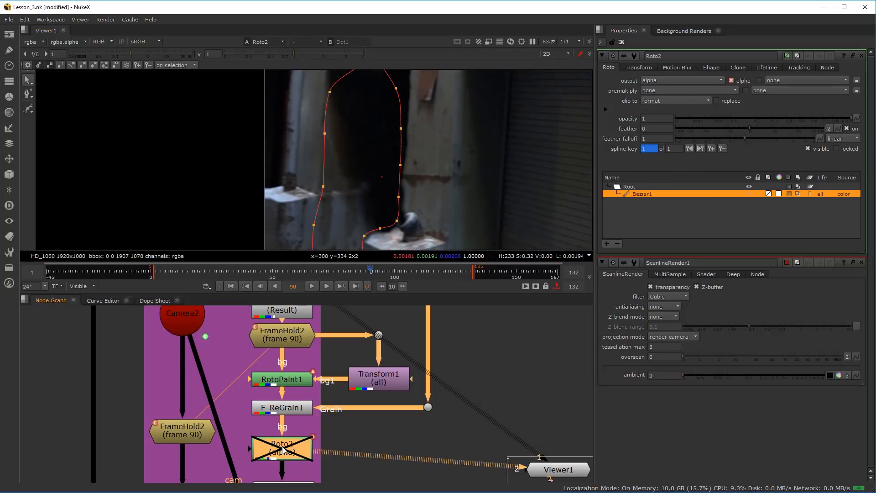
key(d)
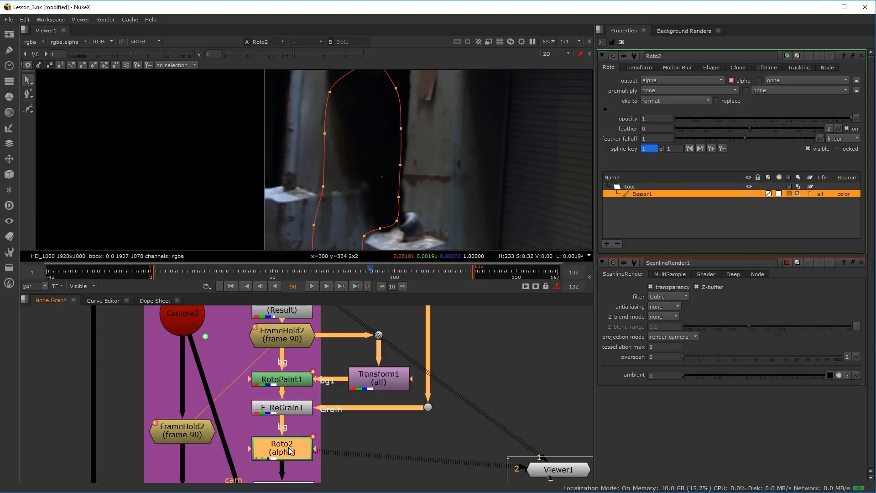
Set Roto2's premultiply to rgb, turn on replace, and check the matte in the alpha channel
click(662, 90)
click(677, 108)
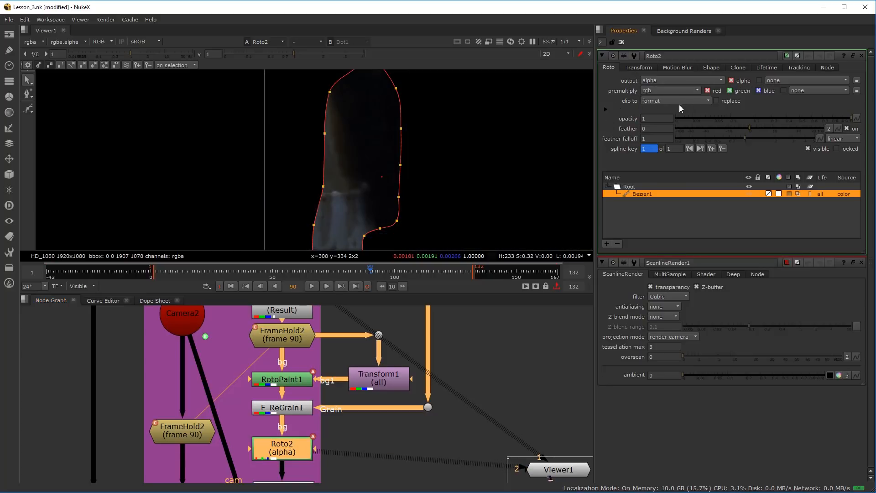
click(716, 101)
click(427, 152)
key(a)
key(a)
key(a)
key(a)
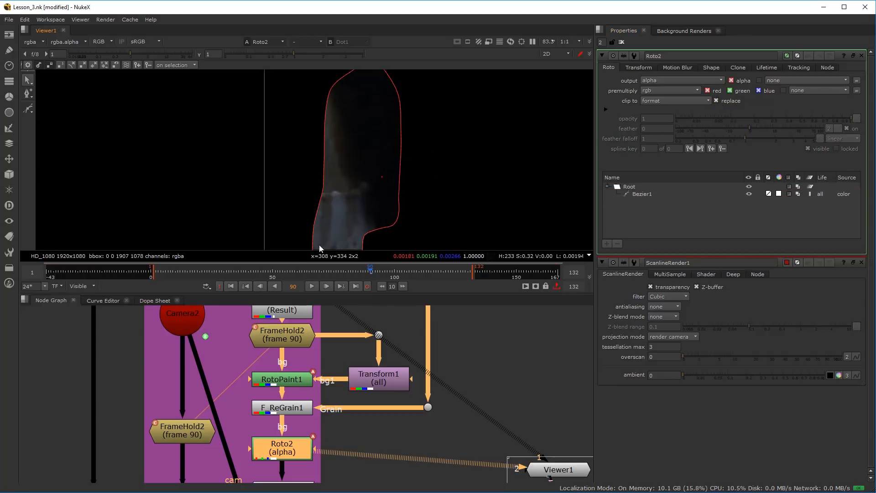
View Roto2 at frame 85 and set the feather of Bezier1 to -9
mouse_move(368, 273)
mouse_down()
mouse_move(358, 274)
mouse_move(385, 274)
mouse_move(316, 273)
mouse_move(390, 273)
mouse_move(358, 273)
mouse_up()
key(1)
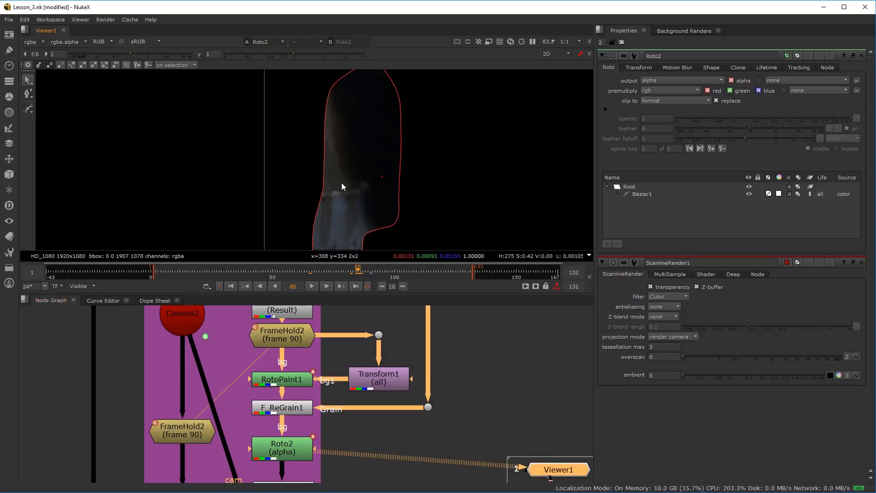
scroll(343, 174, up, 6)
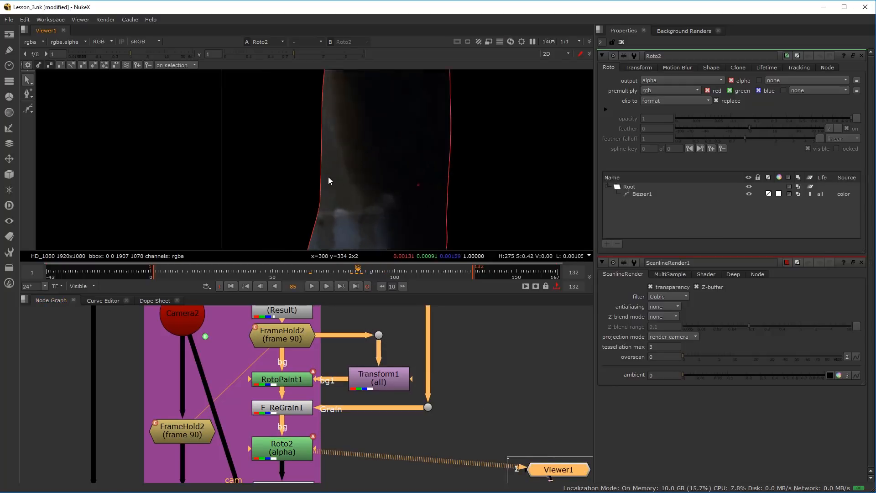
click(643, 194)
drag(748, 127, 727, 133)
scroll(314, 162, down, 6)
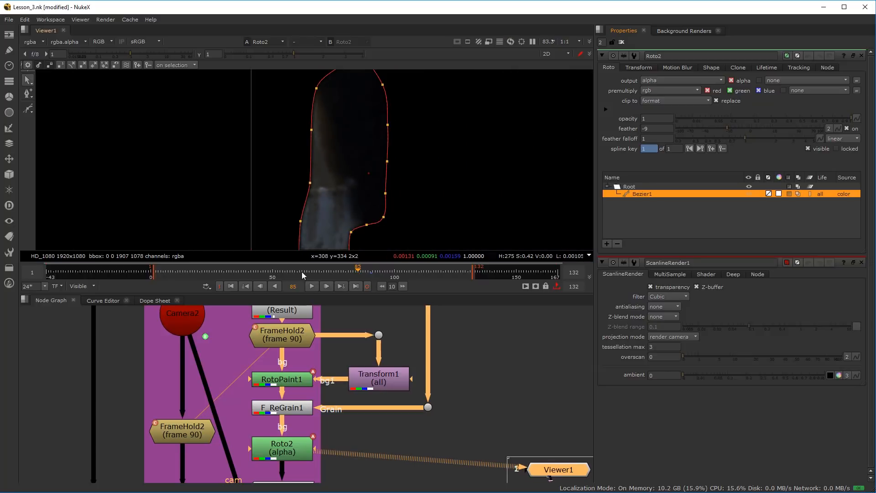
View ApplyMaterial1 and inspect the matted projection on the recess geometry in 3D
scroll(335, 474, down, 4)
scroll(320, 474, up, 4)
click(328, 433)
drag(318, 426, 319, 428)
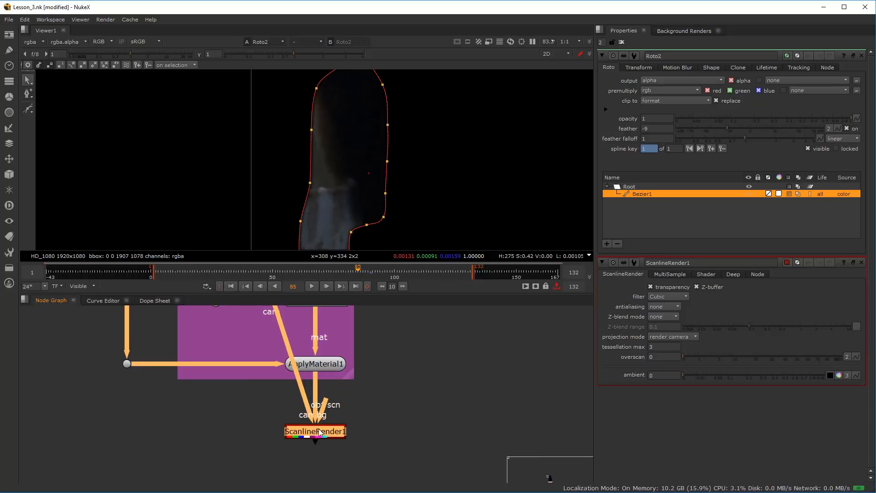
click(332, 362)
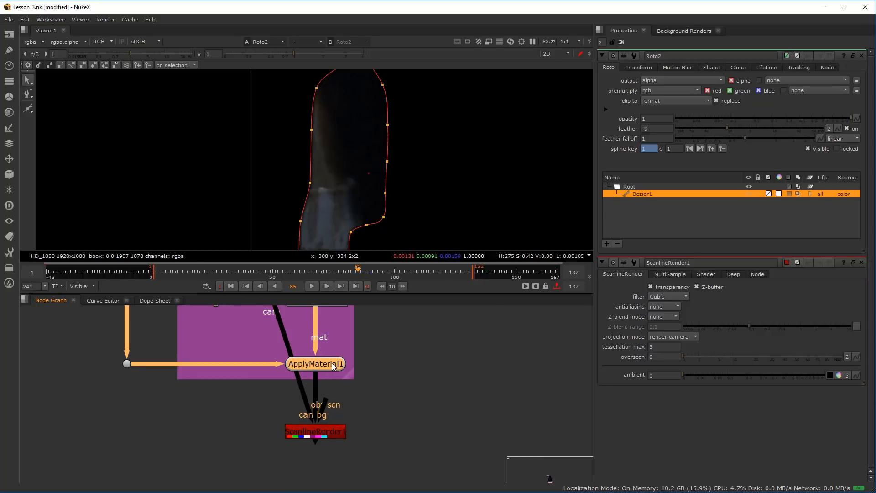
key(1)
drag(266, 133, 305, 97)
scroll(304, 97, up, 4)
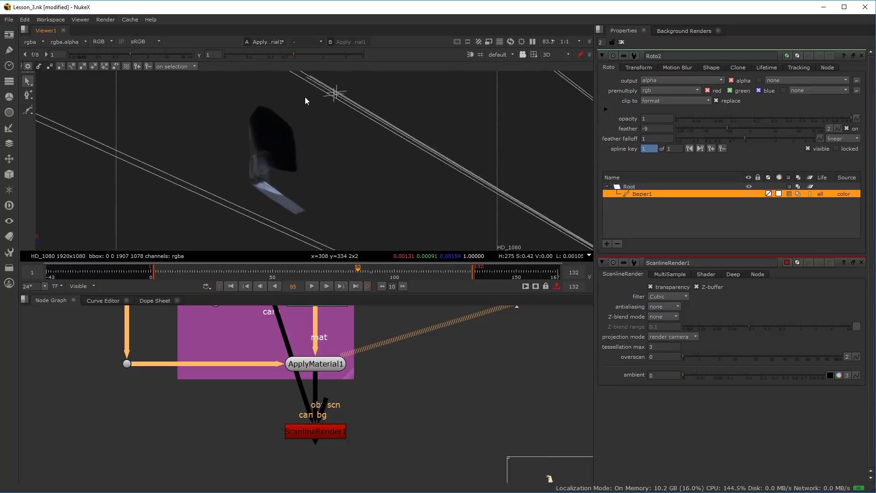
drag(258, 151, 310, 241)
Disable and re-enable Roto2 to compare the projection without and with the matte
scroll(352, 375, down, 1)
drag(353, 405, 352, 452)
drag(323, 360, 327, 410)
click(318, 375)
key(d)
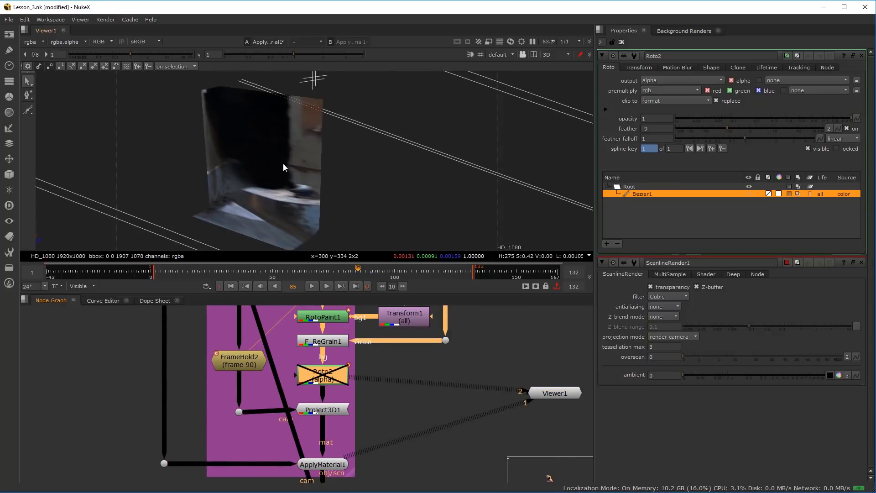
key(d)
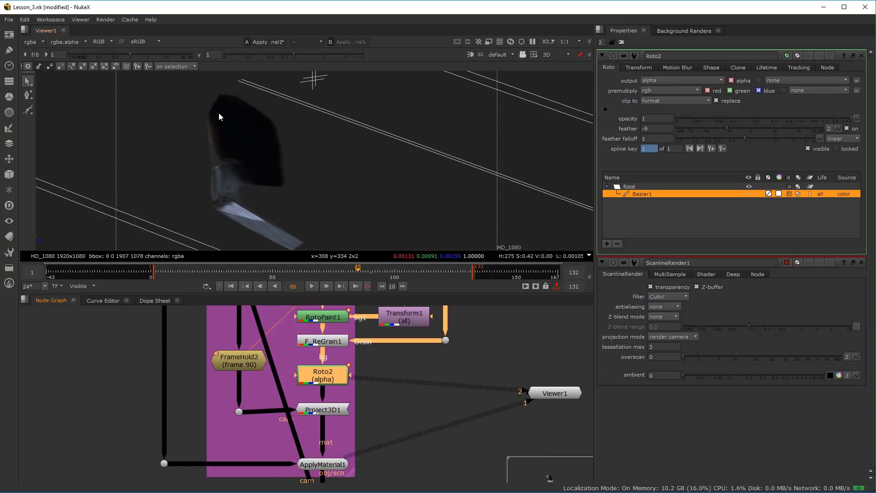
View ScanlineRender1 in 2D with overlays hidden and scrub the timeline to frame 81
scroll(295, 333, down, 3)
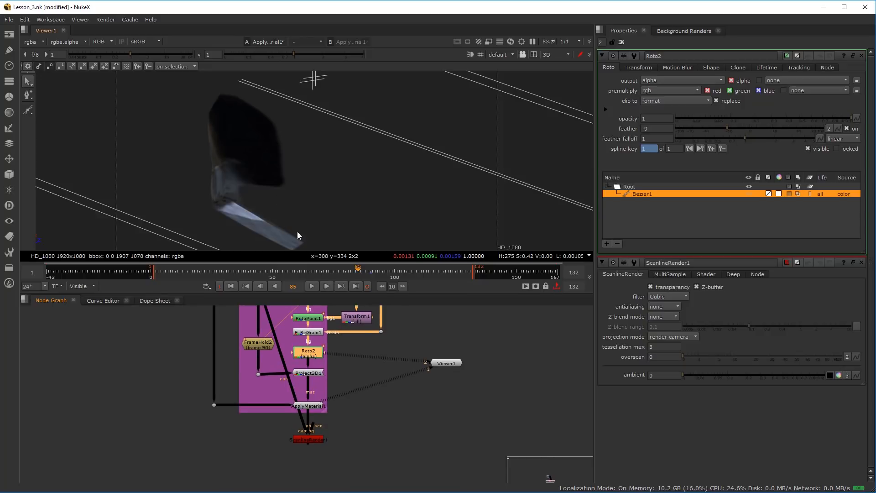
scroll(315, 443, up, 3)
click(311, 439)
key(1)
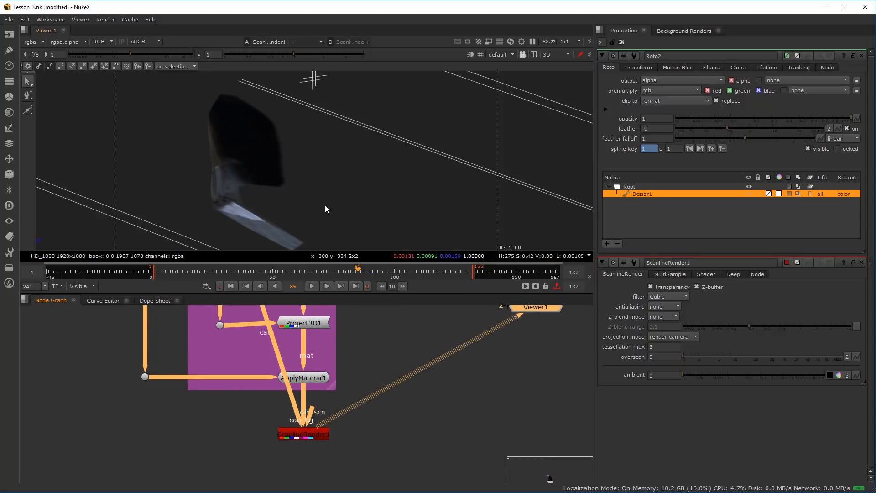
key(Tab)
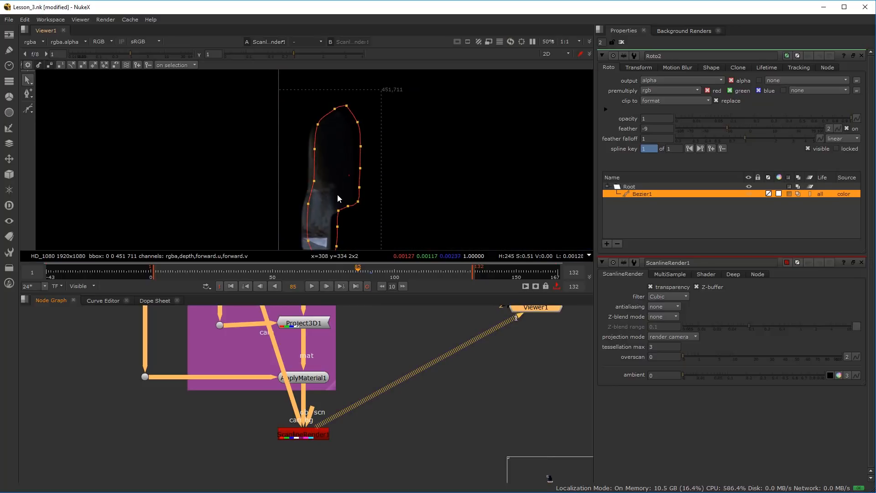
scroll(322, 190, down, 2)
key(o)
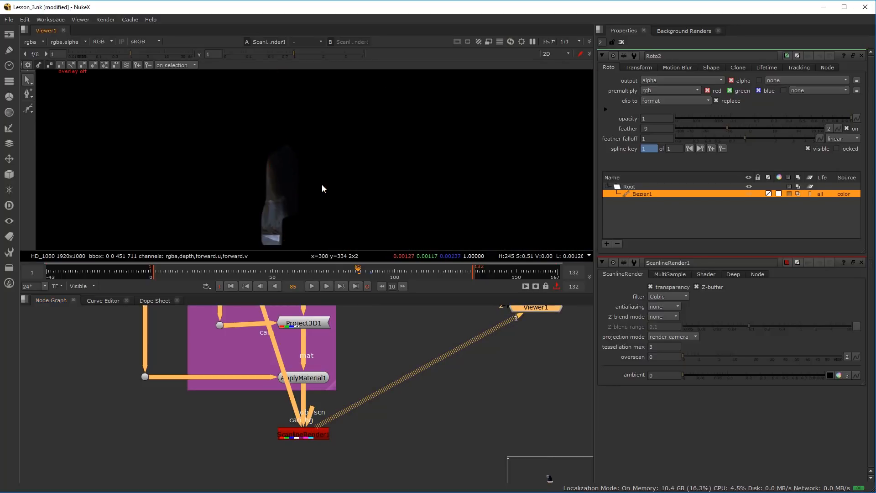
drag(249, 272, 349, 275)
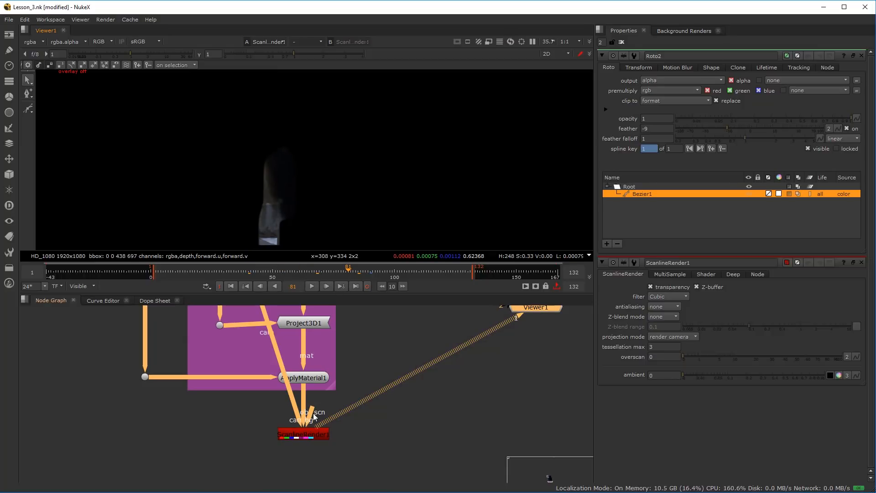
Move ScanlineRender1 slightly closer to ApplyMaterial1 and set its multisample samples to 4
scroll(314, 416, down, 4)
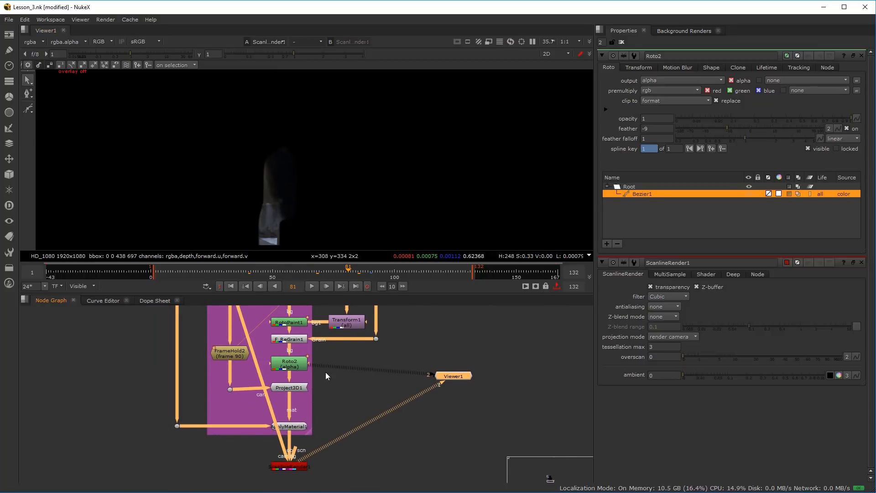
scroll(293, 472, up, 2)
drag(294, 466, 297, 450)
scroll(305, 440, down, 2)
scroll(305, 443, up, 1)
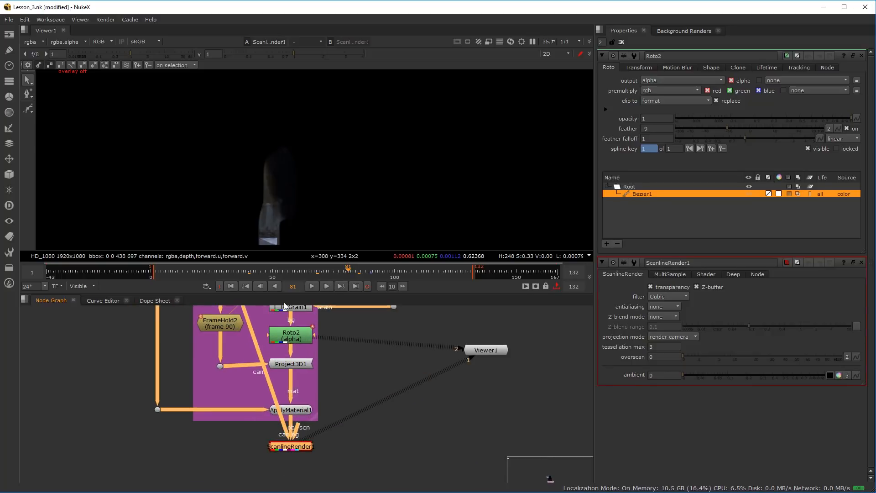
drag(296, 446, 296, 443)
double_click(296, 444)
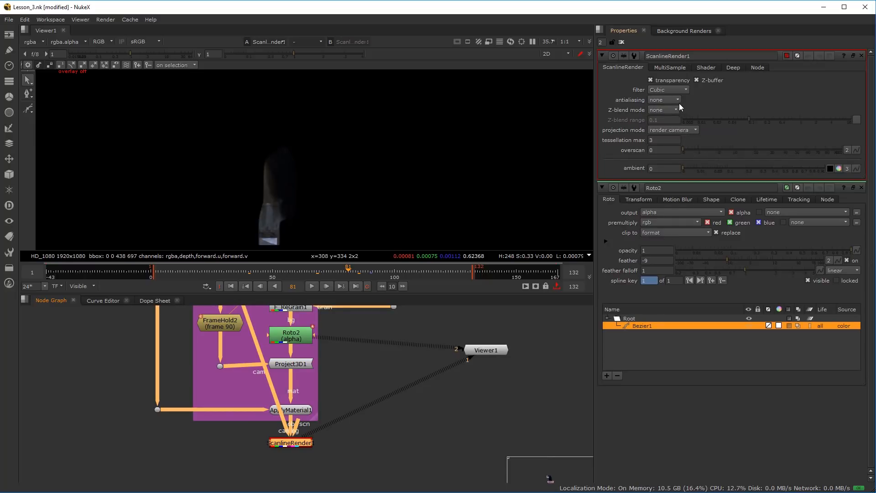
click(665, 67)
drag(691, 79, 697, 80)
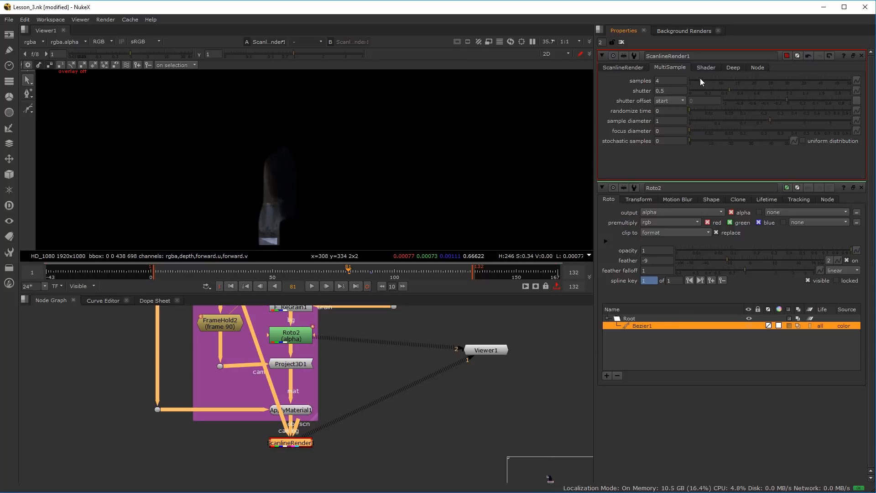
drag(700, 84, 697, 80)
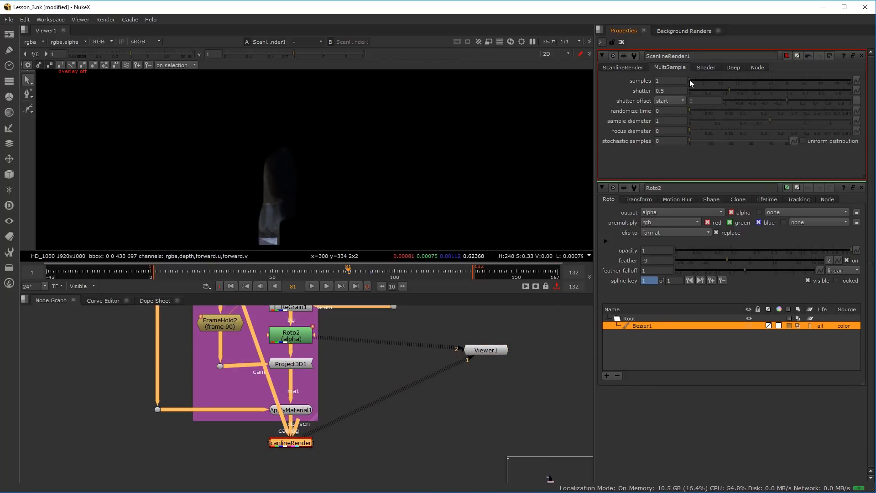
drag(691, 80, 701, 80)
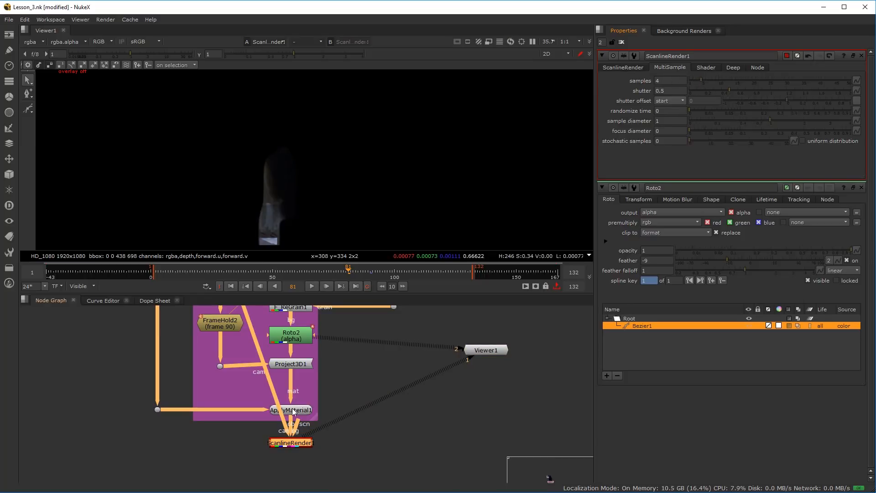
Extract F_ReGrain1 from the chain between RotoPaint1 and Roto2 and move it beside the tree
scroll(294, 402, down, 1)
drag(292, 409, 285, 431)
mouse_move(294, 361)
mouse_down()
mouse_move(293, 404)
mouse_move(290, 349)
mouse_up()
click(280, 386)
scroll(289, 417, down, 2)
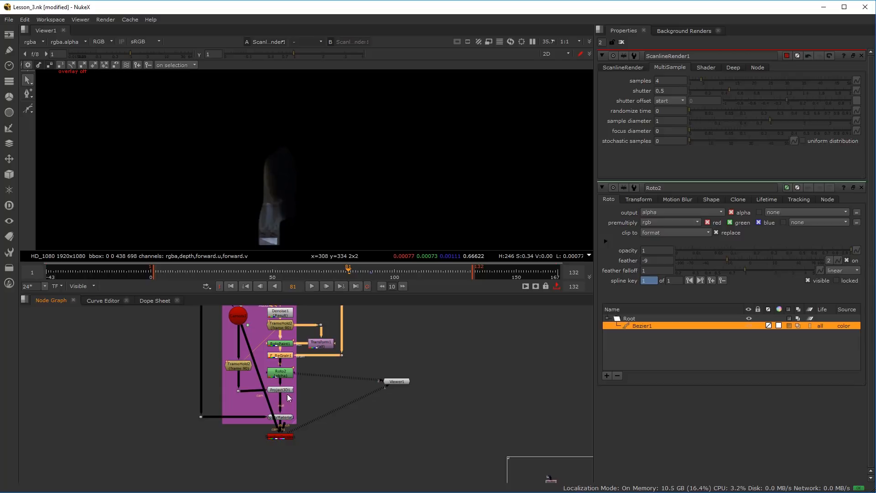
scroll(285, 360, up, 5)
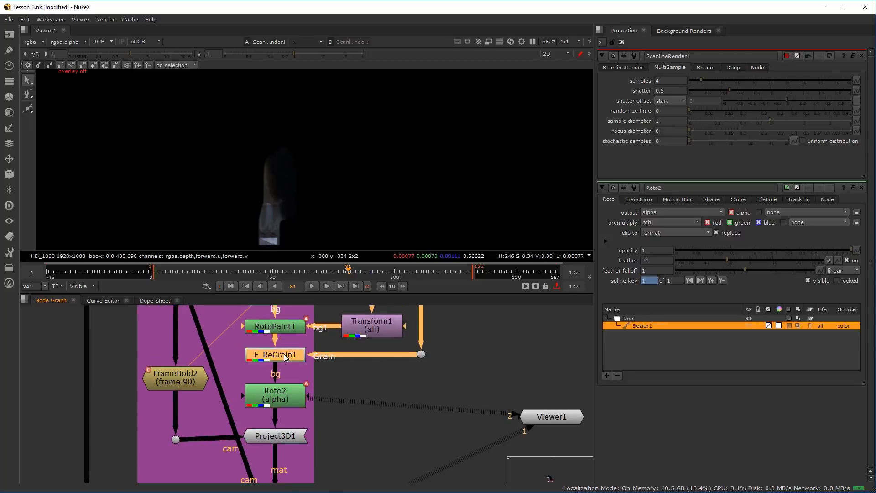
key(ctrl)
key(ctrl+shift+x)
drag(333, 357, 346, 371)
scroll(350, 441, down, 4)
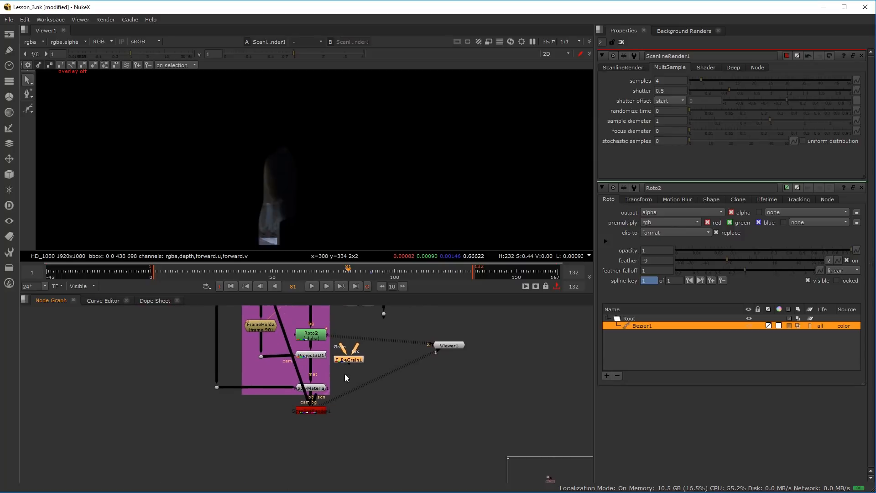
Move the grain dot below the projection setup and connect F_ReGrain1 beneath ScanlineRender1, with Grain fed from the dot
drag(387, 309, 386, 427)
drag(358, 356, 454, 441)
scroll(321, 412, up, 4)
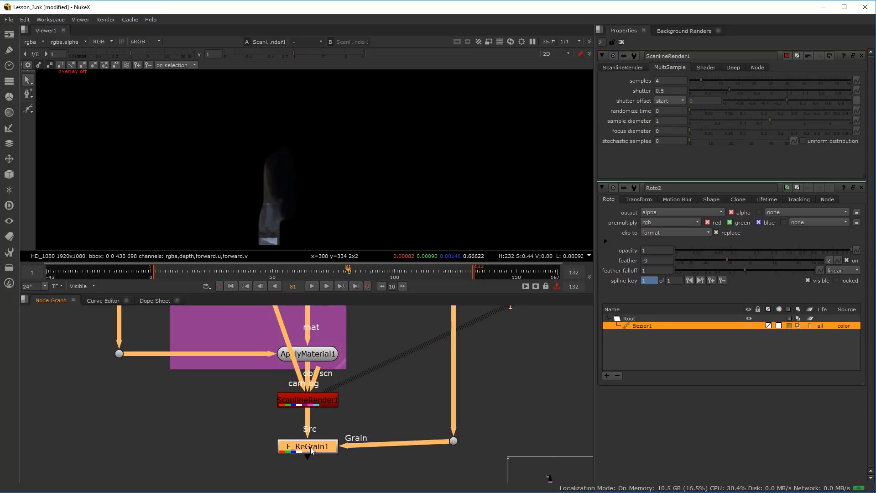
drag(310, 448, 309, 441)
scroll(311, 443, down, 2)
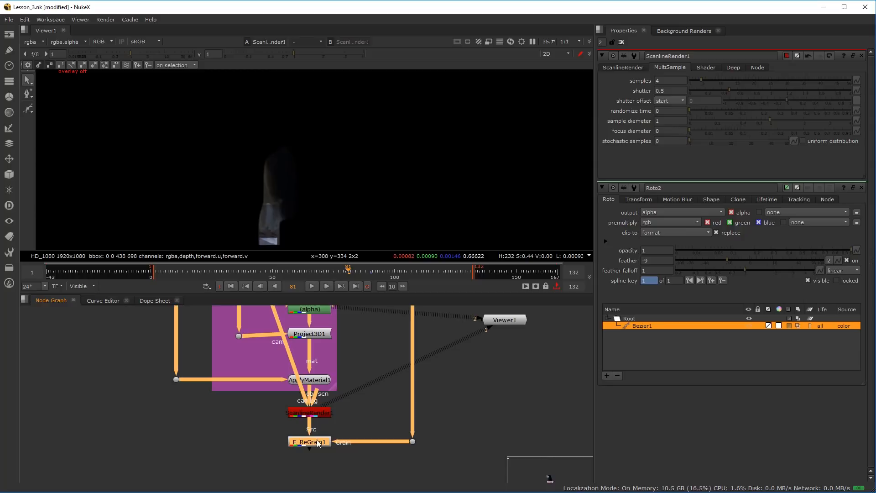
View F_ReGrain1 and examine the grain around the rendered patch and in the empty black area
key(1)
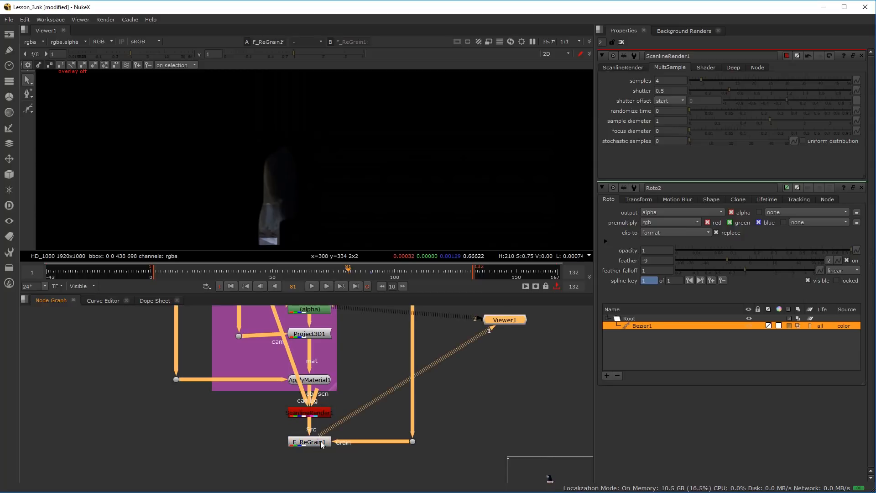
scroll(303, 185, up, 3)
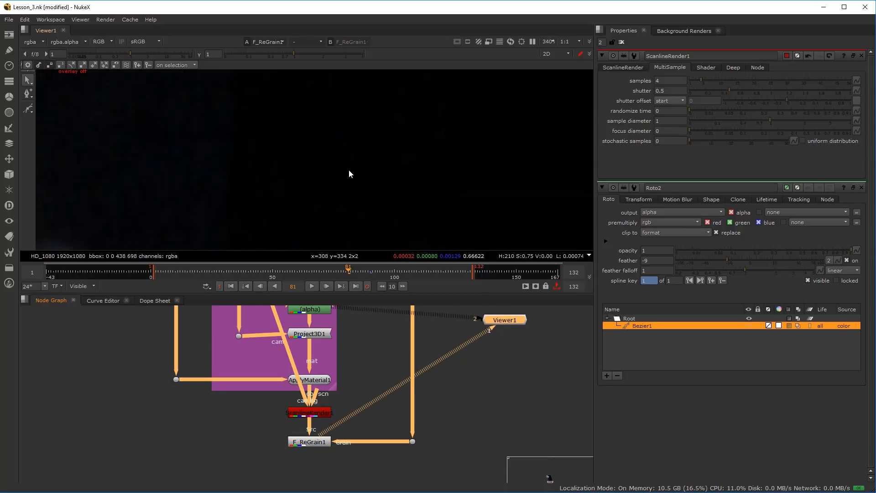
scroll(273, 169, up, 4)
scroll(272, 169, down, 1)
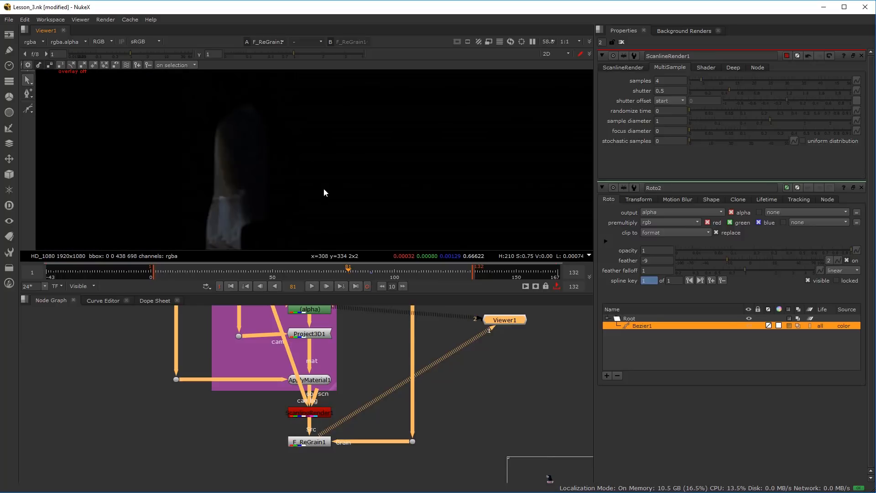
scroll(270, 188, down, 13)
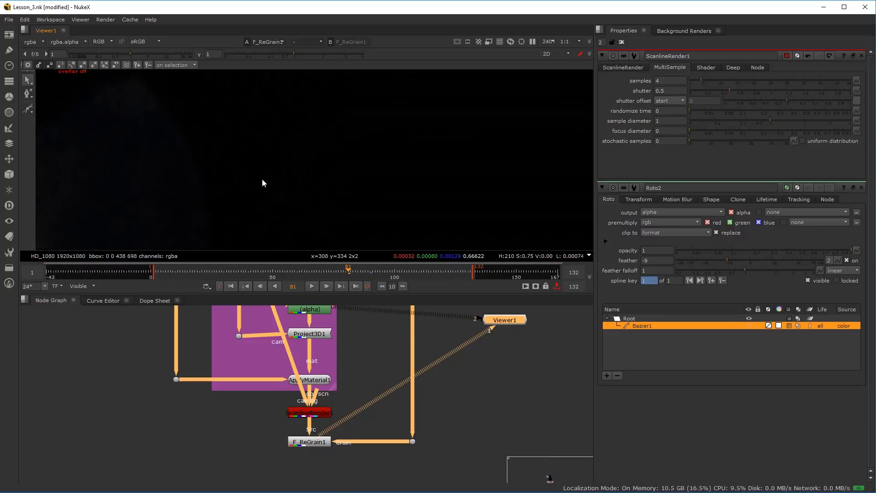
scroll(315, 454, down, 2)
Move F_ReGrain1 and its grain dot down, and insert an Unpremult node between ScanlineRender1 and F_ReGrain1
drag(276, 456, 415, 430)
drag(319, 431, 319, 465)
click(302, 430)
scroll(304, 429, up, 2)
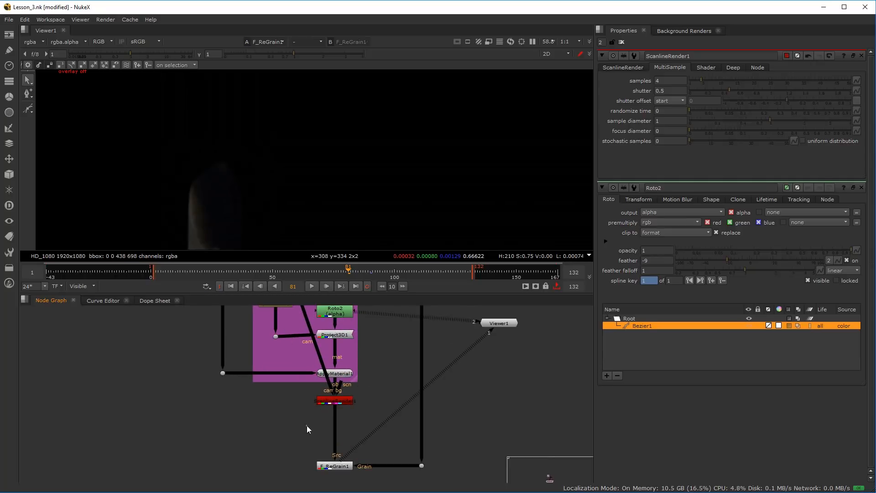
key(Tab)
text(un)
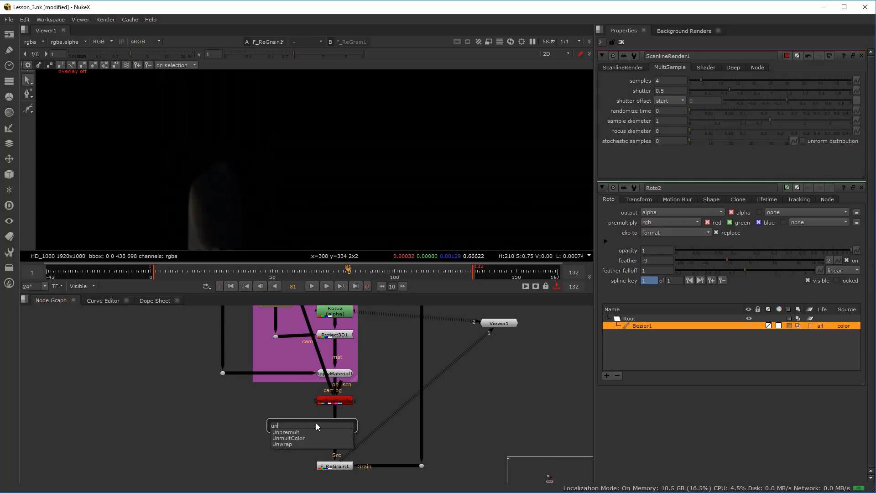
key(Return)
scroll(315, 426, up, 2)
drag(315, 425, 347, 424)
drag(335, 459, 348, 444)
drag(463, 454, 461, 441)
Add a Premult node below F_ReGrain1 and inspect its output around the patch
key(Tab)
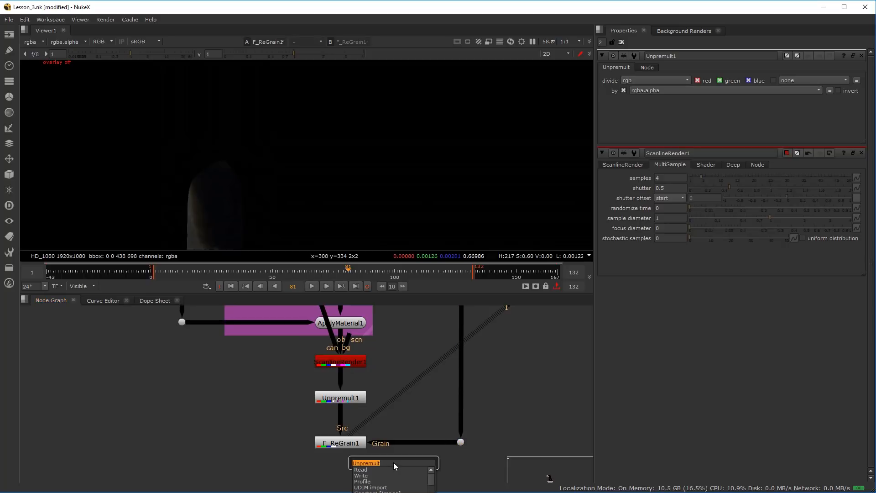
text(prw)
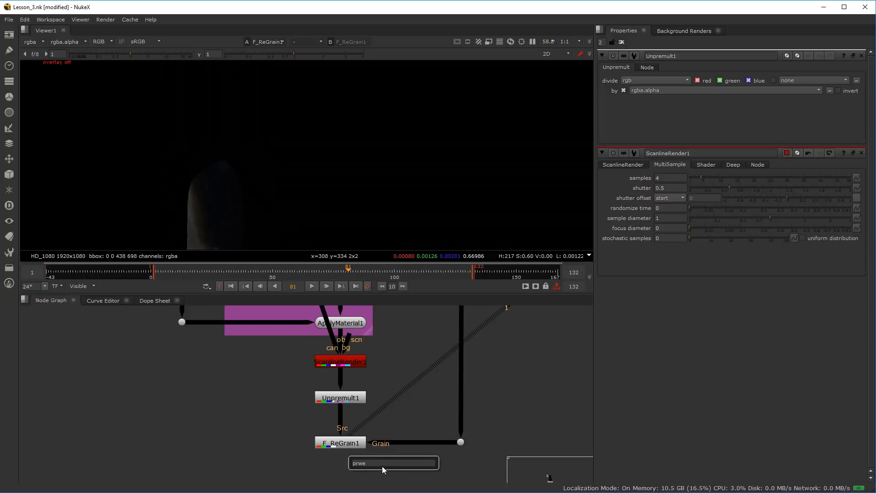
text(e)
key(Return)
drag(339, 482, 346, 476)
scroll(223, 191, up, 5)
scroll(249, 185, down, 4)
drag(249, 185, 284, 157)
scroll(284, 158, up, 4)
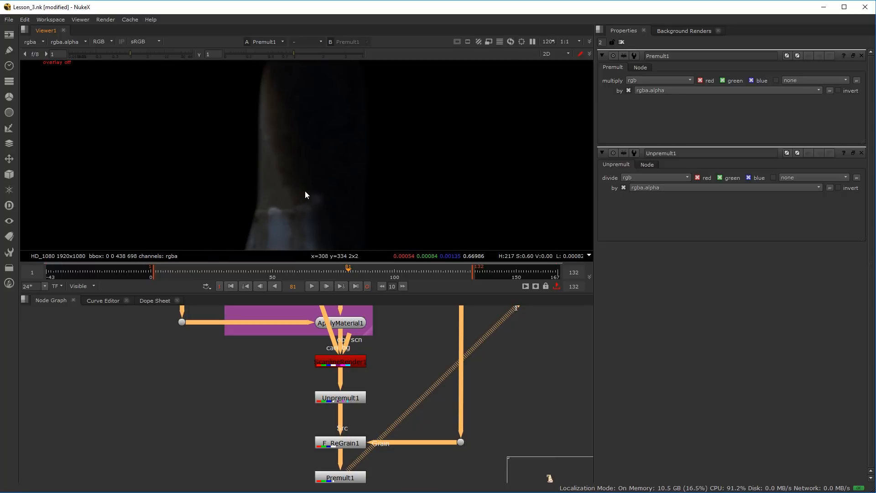
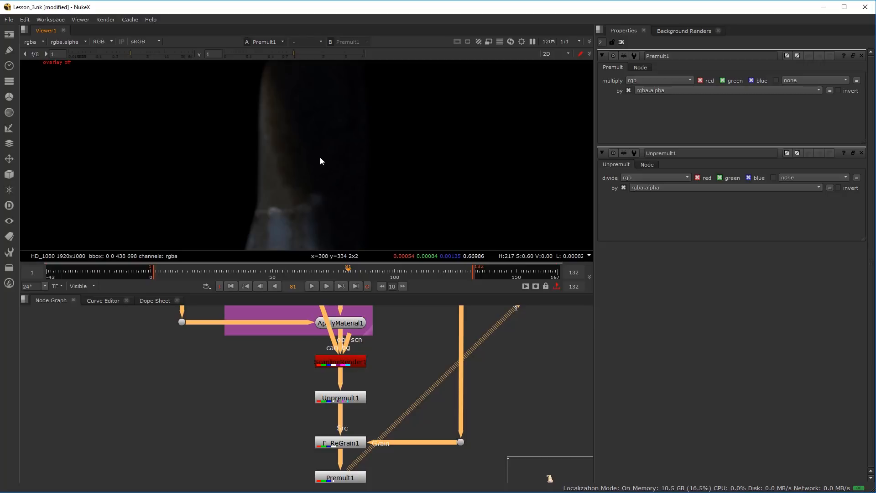
Move F_ReGrain1, its grain dot and Premult1 up to tighten the spacing below Unpremult1
scroll(320, 166, up, 3)
scroll(319, 155, down, 5)
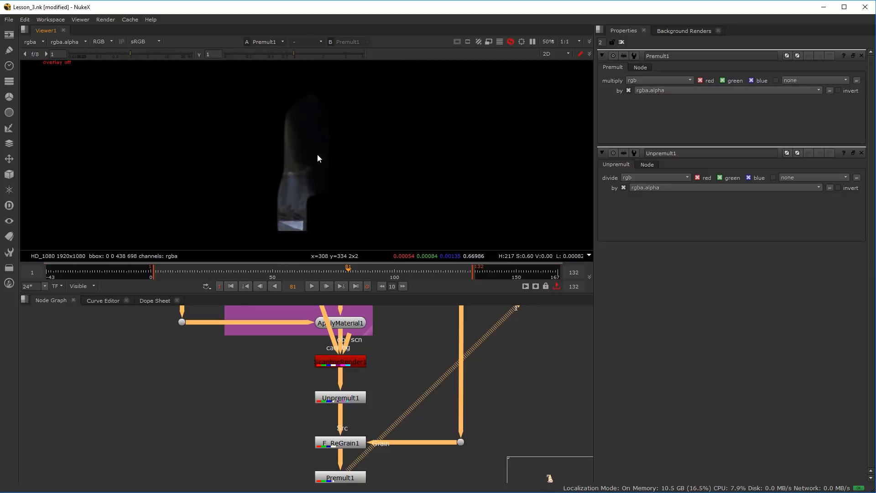
click(347, 442)
drag(347, 442, 346, 431)
drag(461, 442, 461, 426)
drag(361, 483, 353, 468)
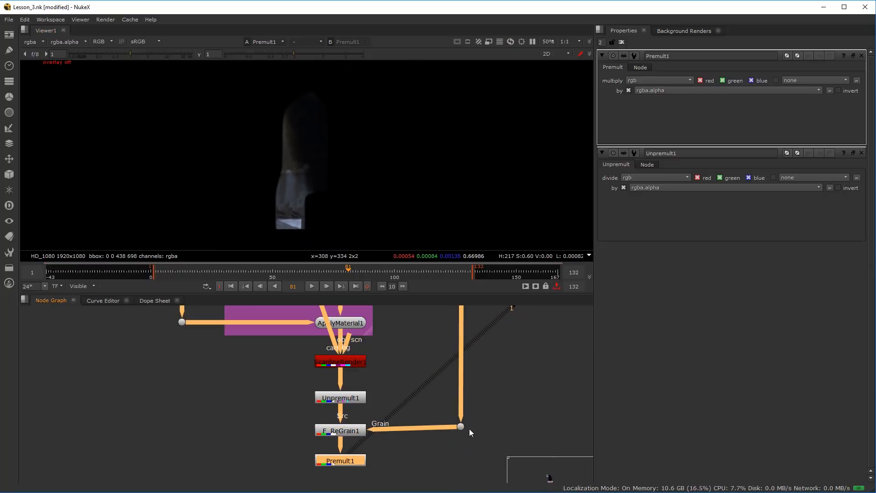
Trace the node tree from Premult1 up through the Frame 90 setup to the camera tracking nodes
scroll(458, 431, down, 5)
drag(384, 366, 386, 389)
scroll(388, 396, up, 4)
click(388, 425)
scroll(395, 406, down, 3)
scroll(396, 373, up, 2)
drag(387, 374, 417, 382)
scroll(401, 376, down, 4)
scroll(413, 381, up, 3)
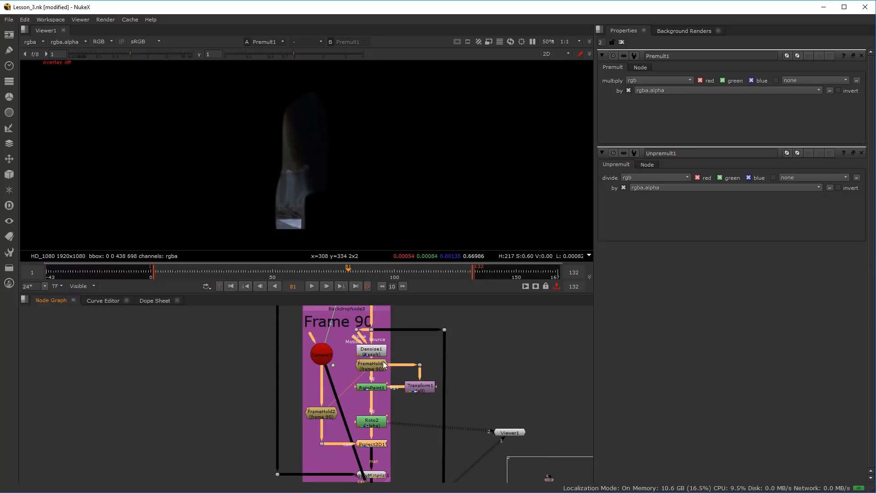
drag(378, 350, 381, 347)
scroll(365, 395, down, 1)
drag(337, 432, 338, 469)
scroll(346, 374, down, 3)
drag(346, 372, 338, 429)
scroll(338, 429, up, 2)
Check the alpha of the premultiplied patch and inspect its edges around frame 81
key(a)
key(a)
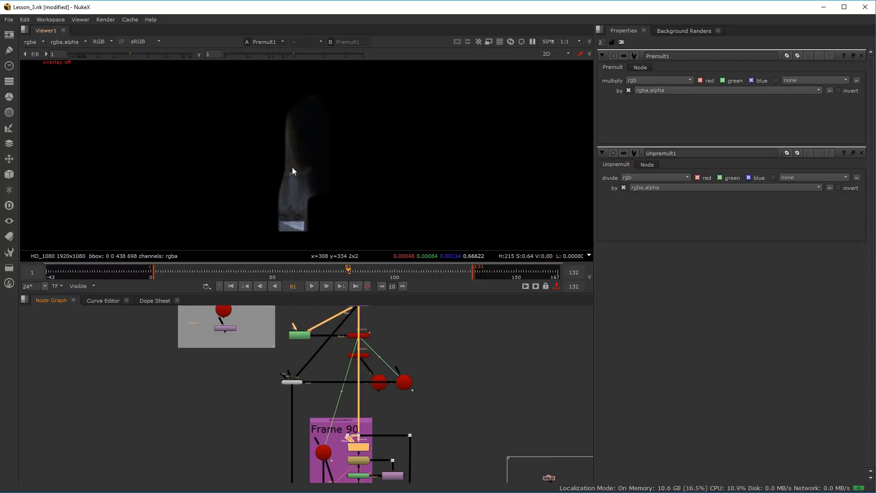
scroll(303, 170, up, 4)
key(Left)
key(Right)
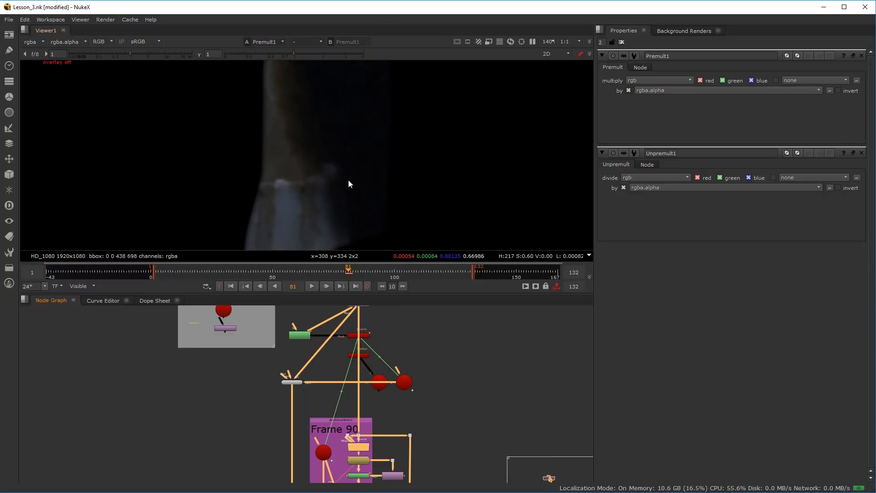
scroll(355, 410, down, 6)
scroll(335, 425, up, 3)
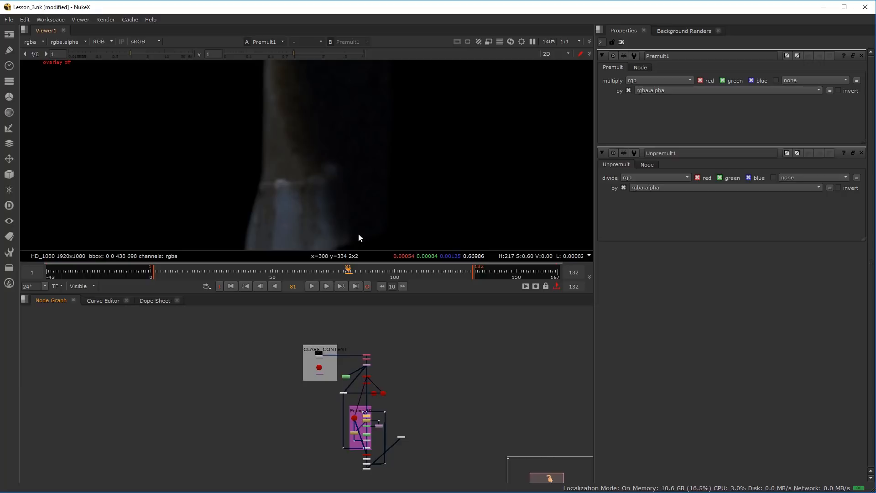
Examine how the source plate feeds Un_Distorted_Plate before the tracking and projection branches
scroll(365, 355, up, 5)
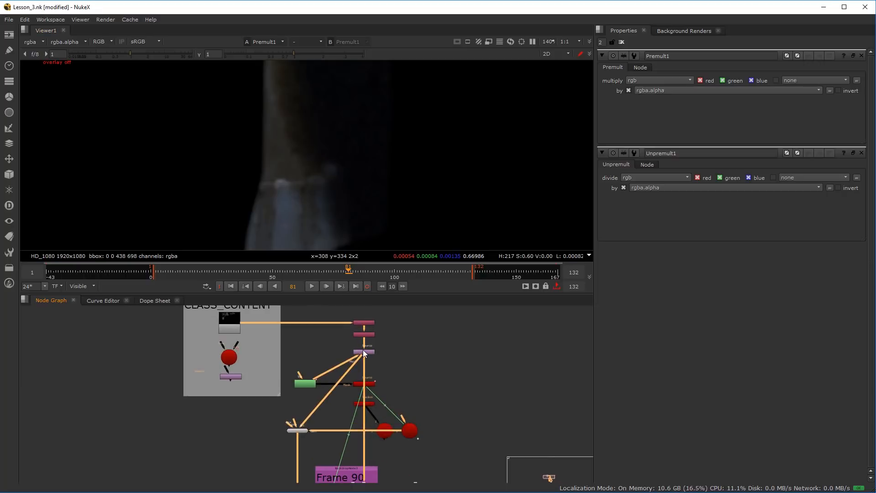
scroll(361, 201, down, 4)
scroll(360, 185, down, 2)
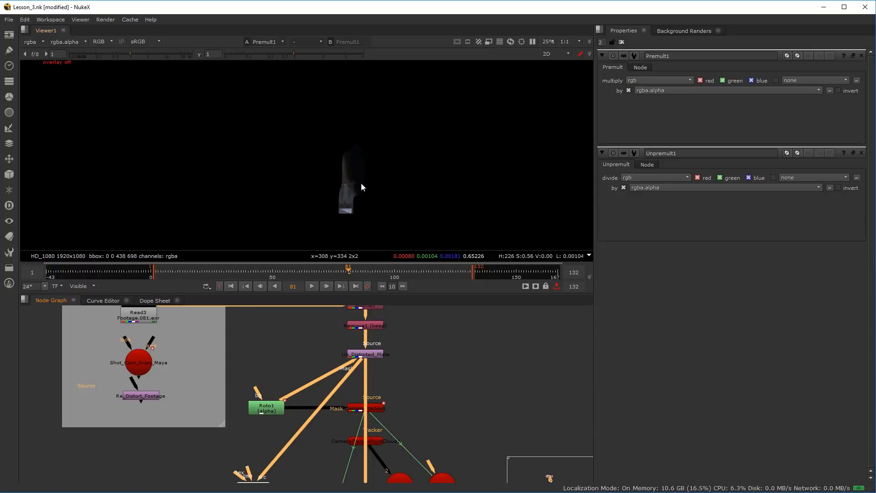
scroll(362, 365, up, 5)
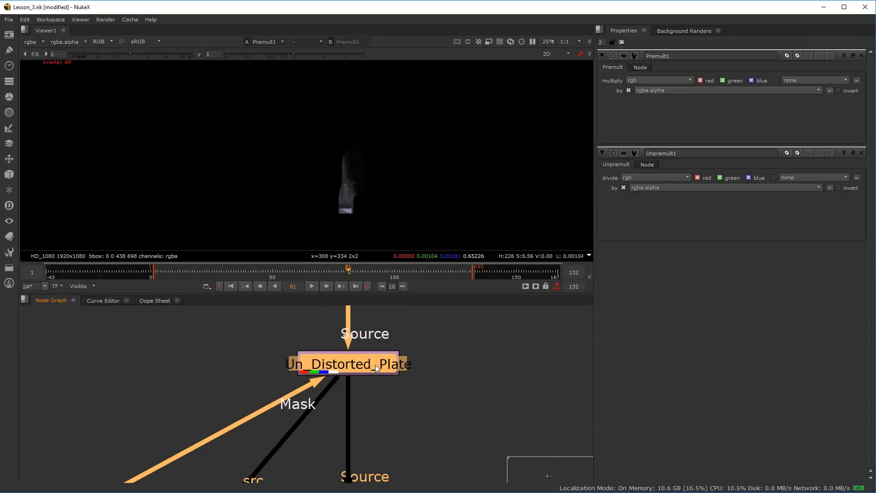
scroll(375, 365, down, 5)
scroll(396, 371, down, 3)
Add a Merge node with the over operation and connect its A input to Premult1
drag(356, 384, 344, 312)
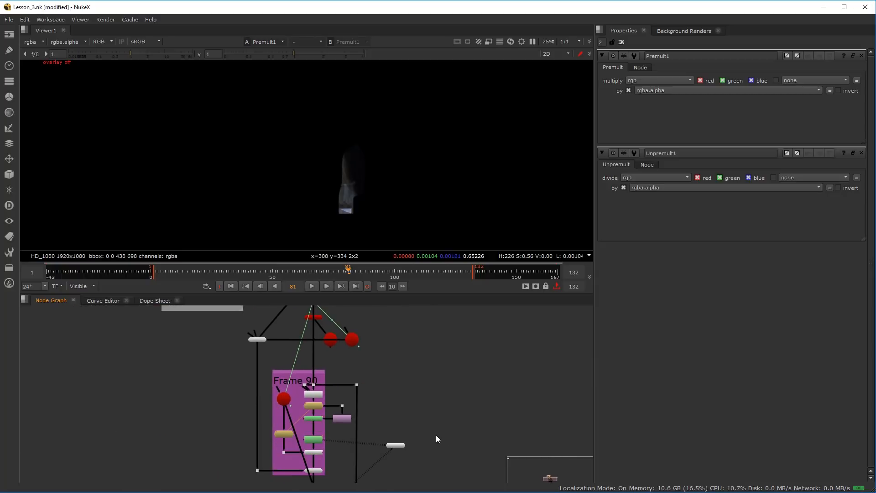
drag(436, 435, 425, 378)
key(m)
scroll(400, 451, up, 3)
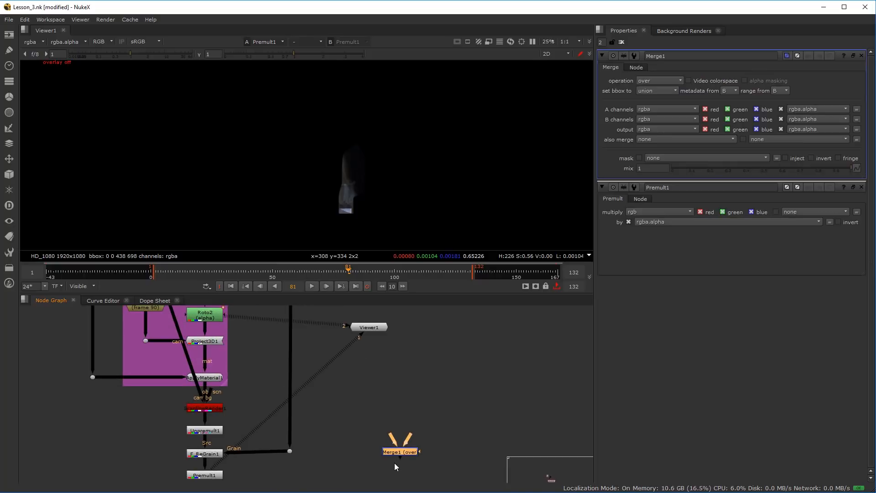
drag(394, 442, 424, 477)
scroll(416, 451, down, 4)
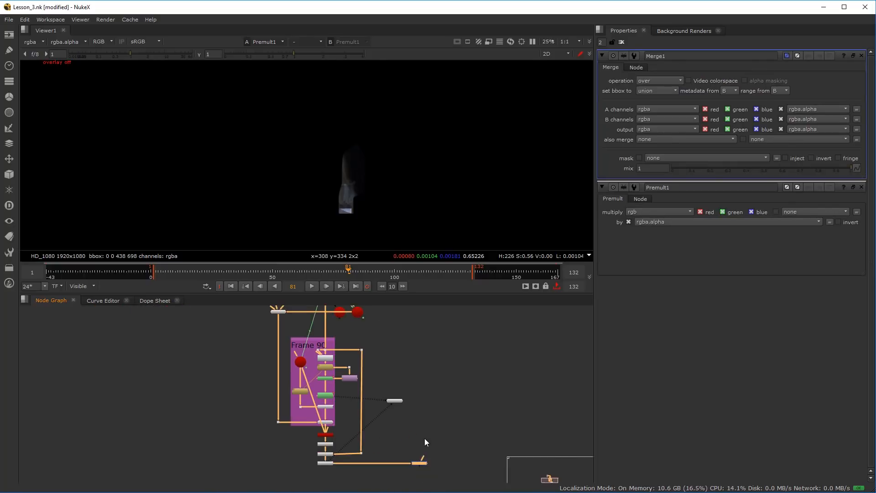
drag(424, 438, 420, 459)
scroll(420, 459, down, 1)
drag(416, 387, 414, 373)
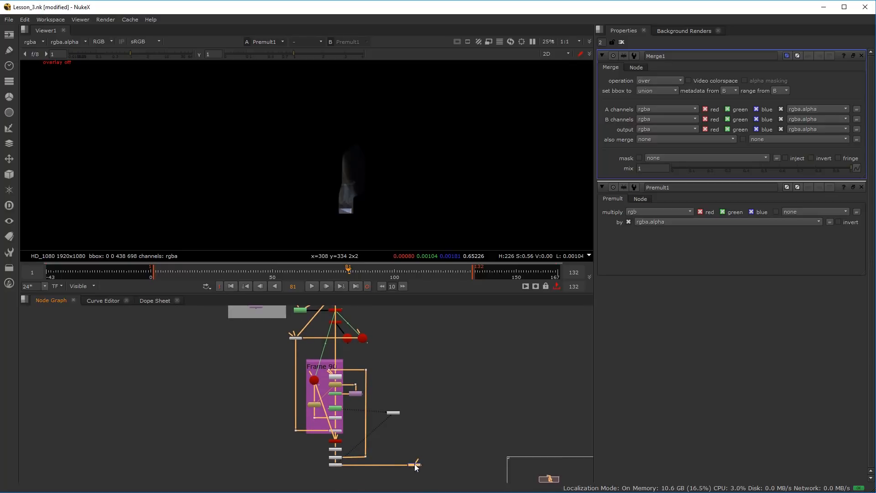
Connect Merge1's B input to Remove1 above Un_Distorted_Plate, routing the connection through a right-angled dot
drag(415, 465, 410, 360)
drag(394, 349, 393, 431)
scroll(393, 431, up, 3)
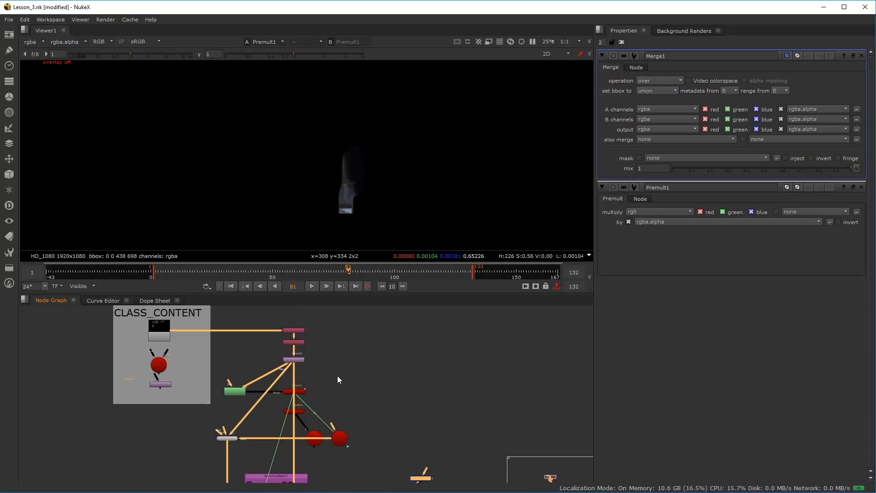
scroll(290, 330, up, 4)
scroll(290, 329, up, 2)
scroll(323, 360, down, 4)
scroll(313, 349, up, 5)
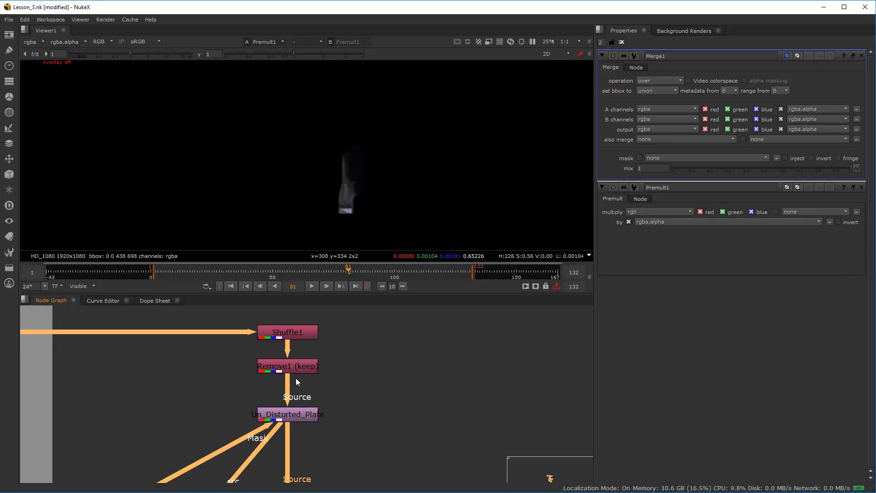
scroll(302, 368, down, 4)
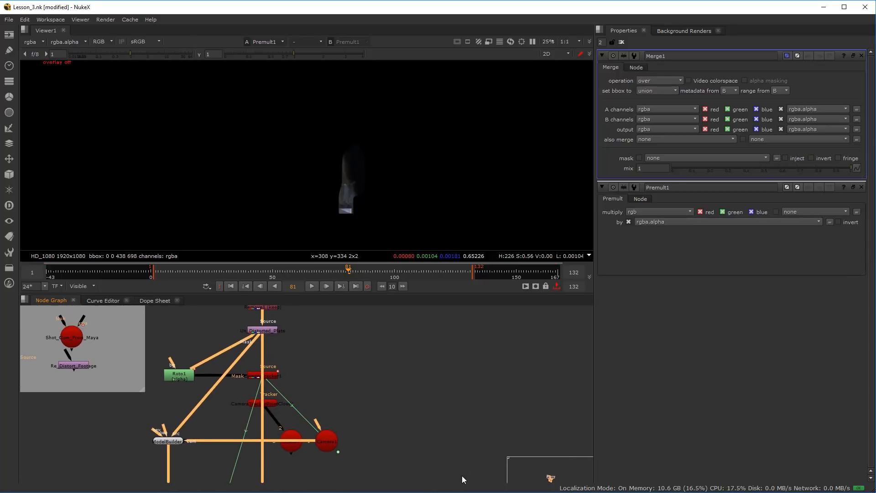
scroll(455, 456, down, 1)
key(space)
drag(408, 406, 521, 263)
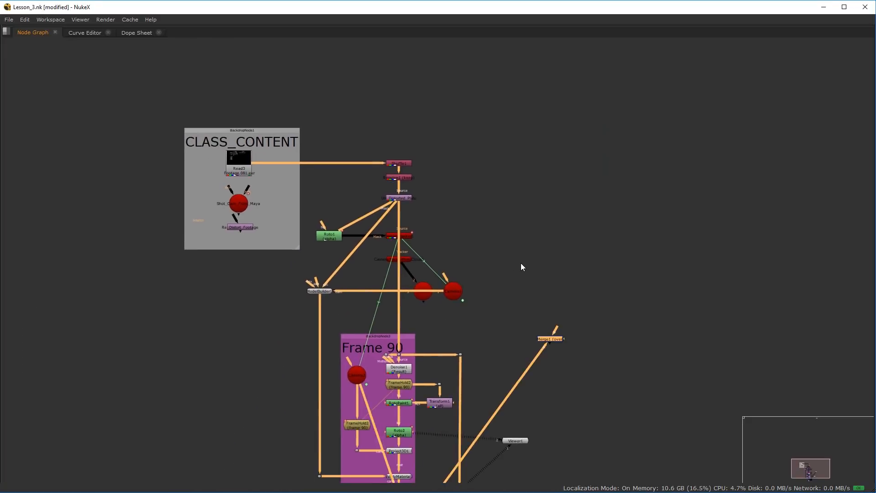
scroll(521, 264, up, 2)
drag(572, 356, 349, 144)
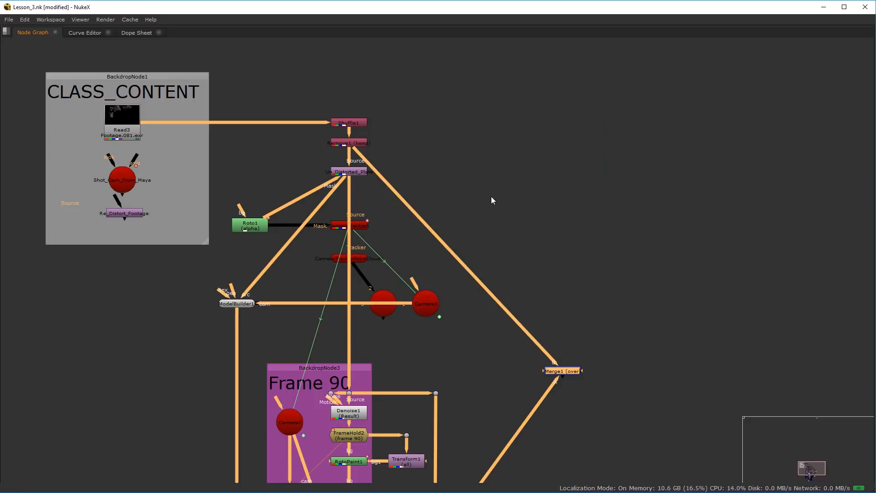
drag(456, 260, 562, 146)
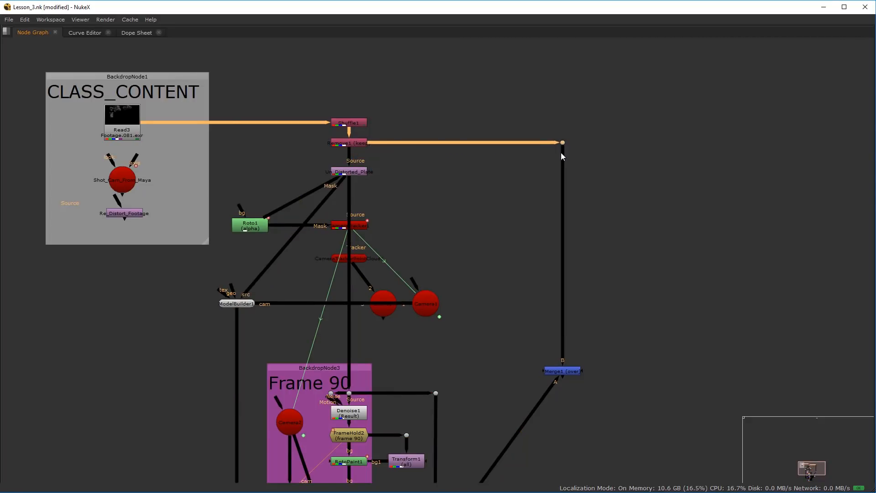
Move Merge1 level with Premult1, view its output, and place Viewer1 just below it
scroll(611, 342, down, 4)
drag(588, 365, 552, 414)
click(549, 269)
key(1)
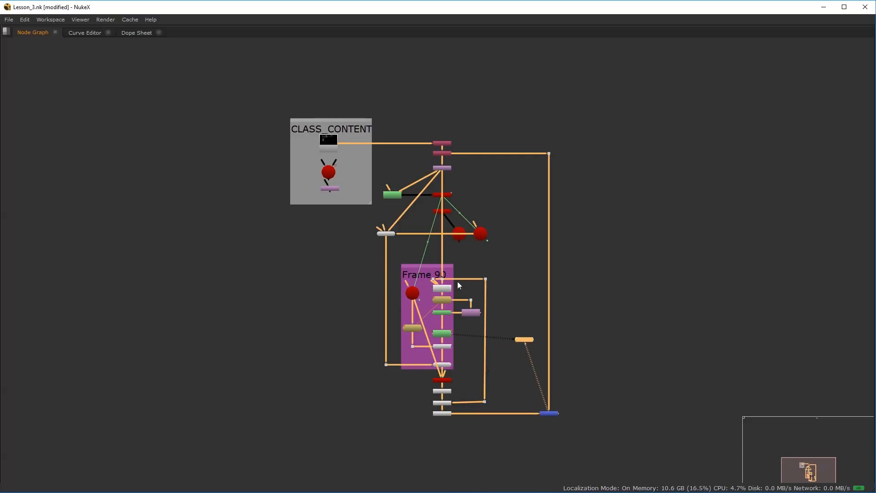
key(space)
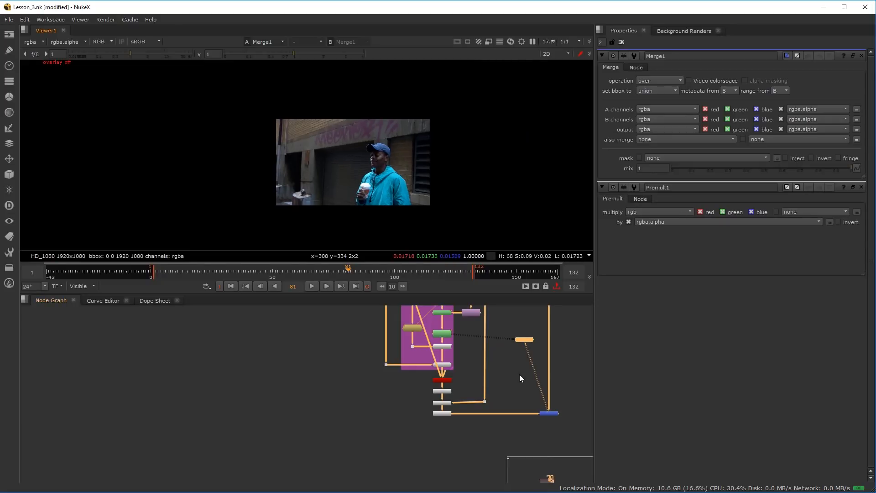
scroll(519, 375, up, 2)
drag(524, 334, 590, 461)
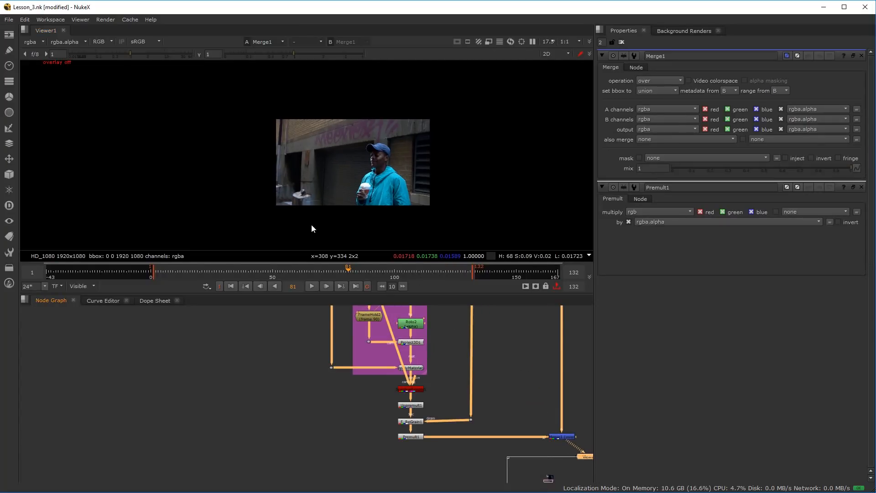
Inspect the doorway recess in the Merge1 output to see how the patch sits on the original plate
scroll(297, 160, up, 6)
scroll(319, 149, up, 4)
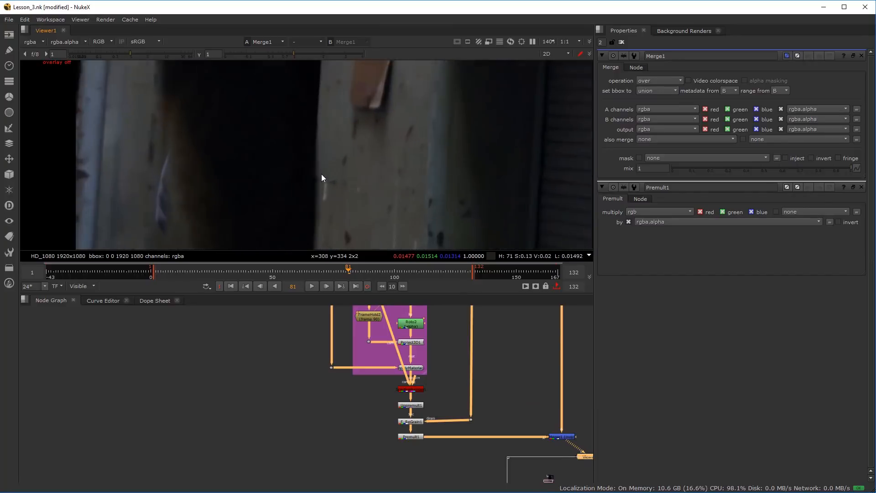
scroll(278, 173, down, 3)
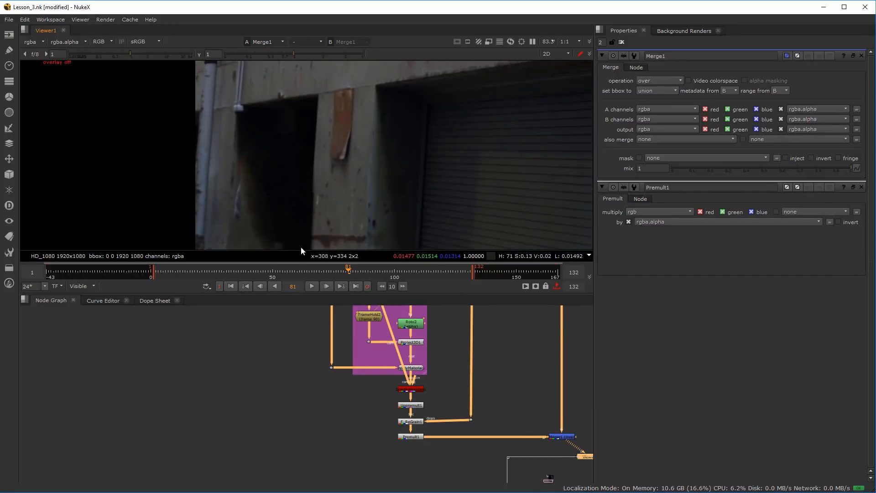
Align the grain dot horizontally with F_ReGrain1 to straighten its Grain connection
scroll(442, 409, down, 4)
drag(453, 412, 387, 442)
scroll(369, 449, up, 6)
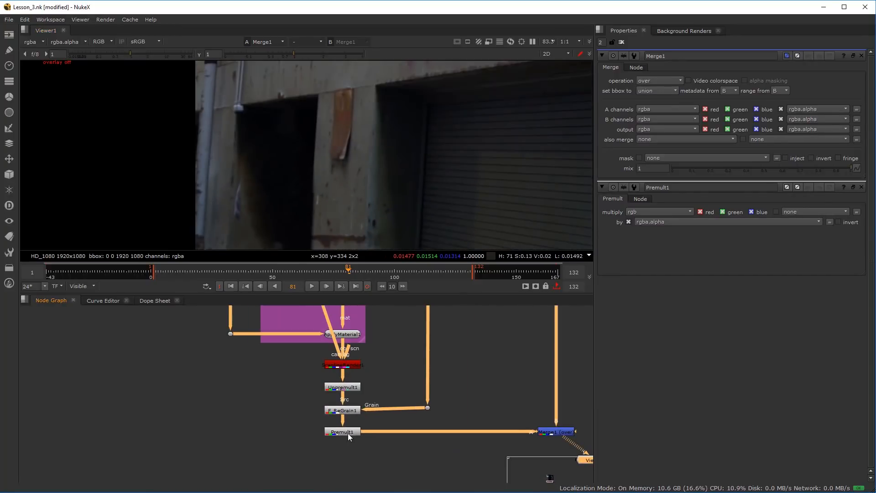
scroll(394, 414, down, 2)
scroll(393, 402, up, 2)
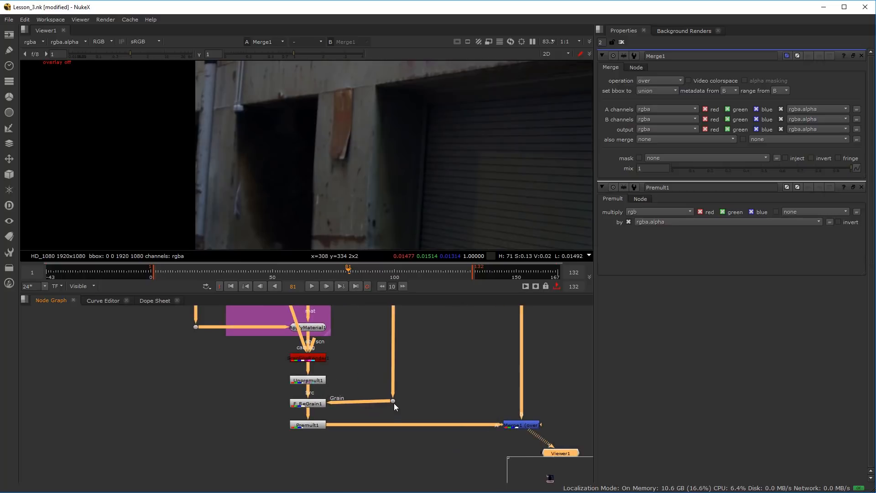
click(394, 403)
scroll(313, 384, up, 2)
scroll(311, 381, up, 1)
drag(323, 447, 343, 360)
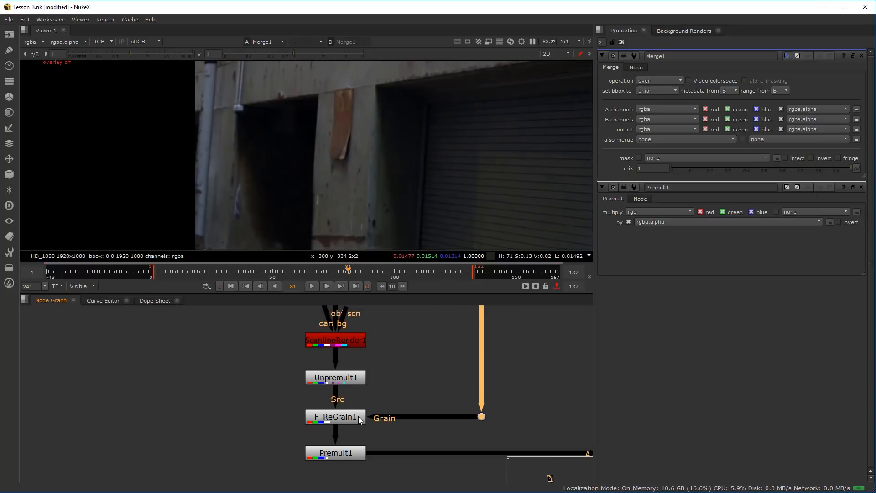
Duplicate the Un_Distorted_Plate lens distortion node as an unconnected copy beside the original
scroll(276, 424, down, 3)
drag(265, 342, 295, 332)
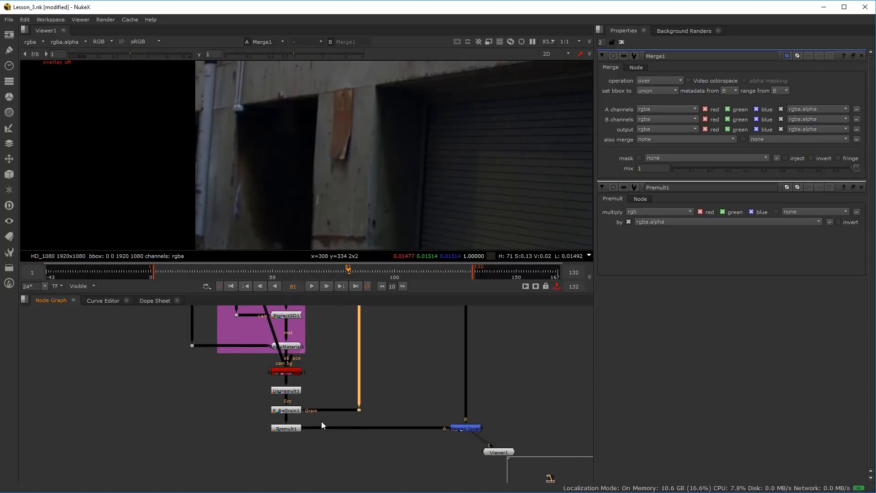
scroll(317, 361, down, 5)
scroll(316, 370, up, 6)
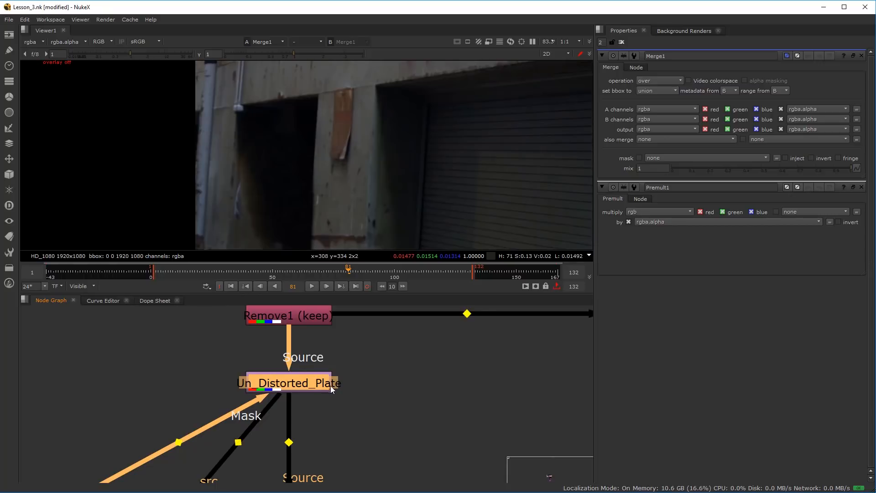
scroll(379, 398, down, 5)
key(ctrl+v)
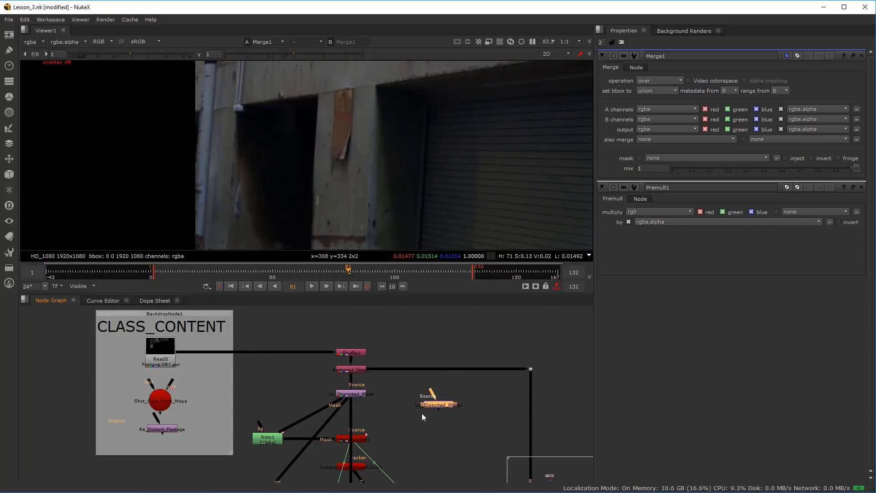
Turn off Undistort on the copied lens distortion node and rename it Re_Distort
scroll(425, 410, up, 3)
double_click(440, 403)
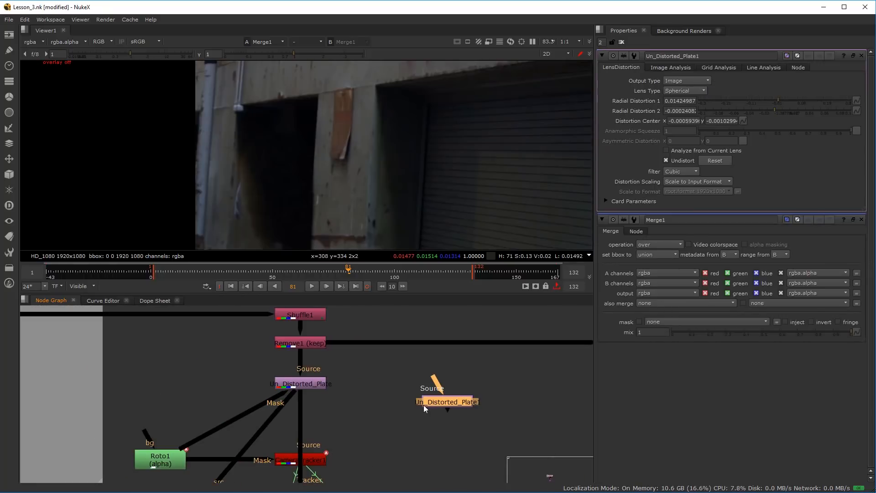
click(666, 161)
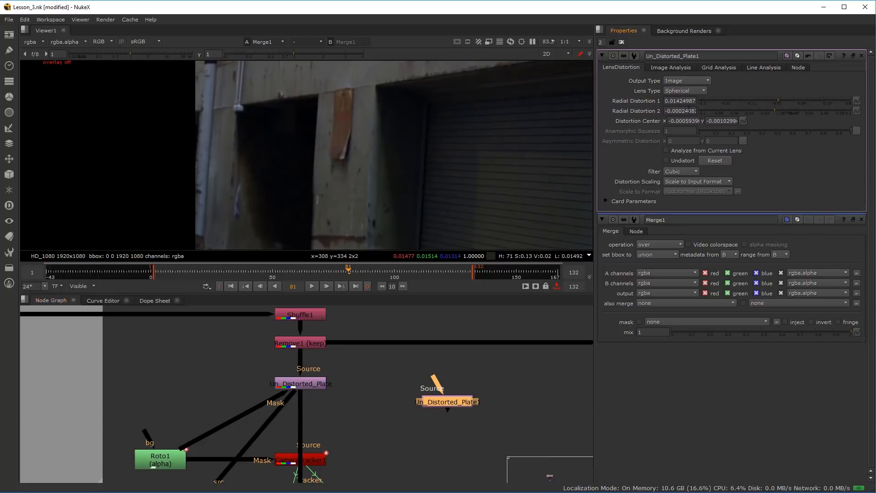
double_click(710, 55)
text(Re_Distort)
key(Return)
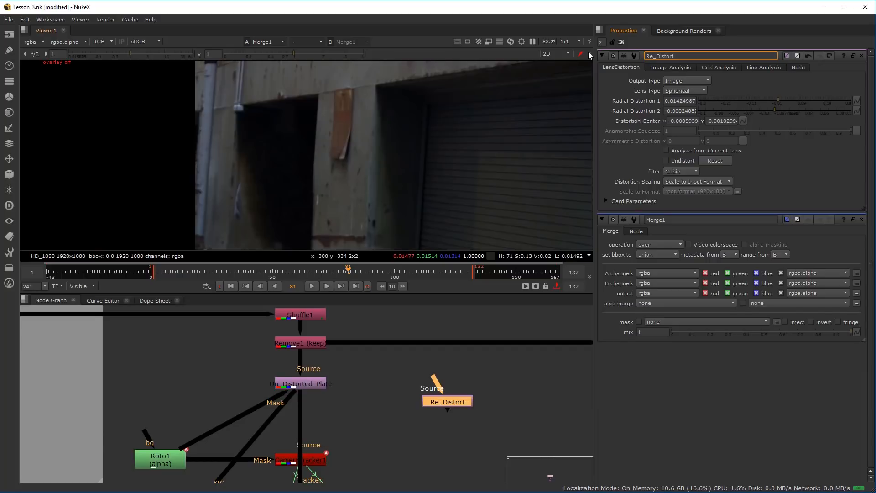
Insert the Re_Distort node into the connection between Premult1 and Merge1 and place it close beside Premult1
scroll(351, 385, up, 1)
scroll(388, 437, down, 8)
drag(391, 440, 387, 331)
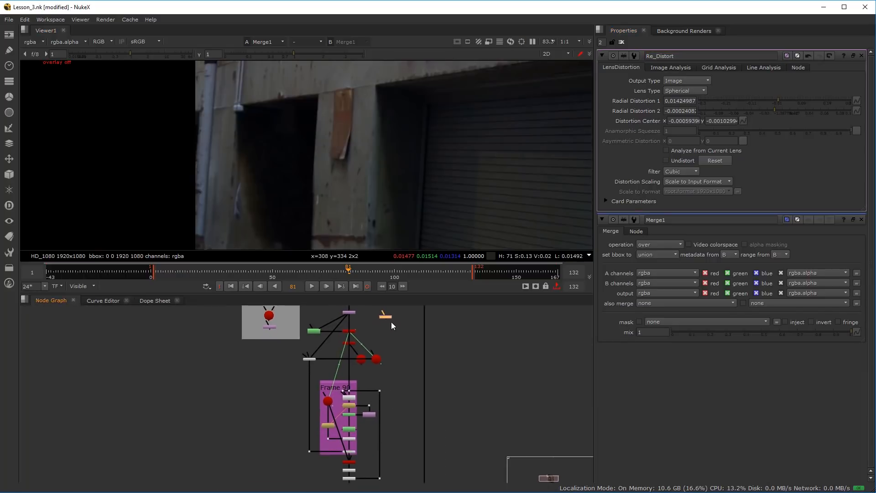
scroll(396, 462, up, 2)
scroll(401, 445, up, 3)
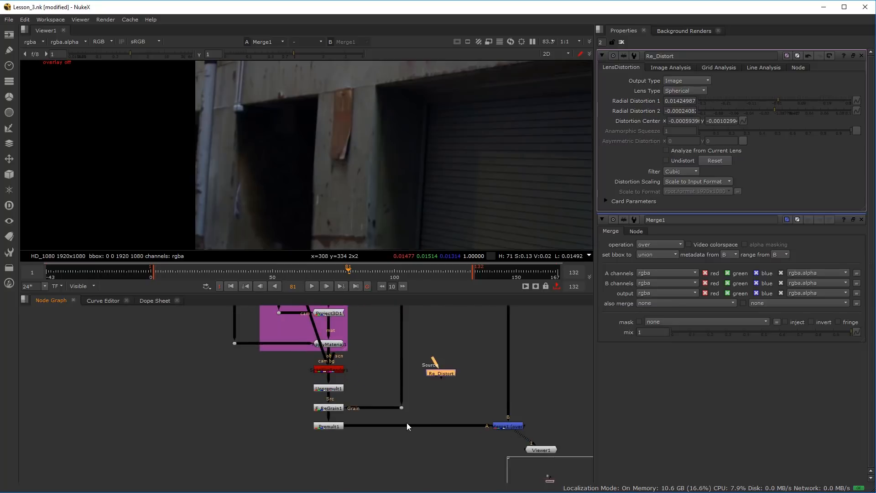
scroll(407, 423, up, 2)
drag(462, 354, 434, 425)
scroll(370, 456, up, 1)
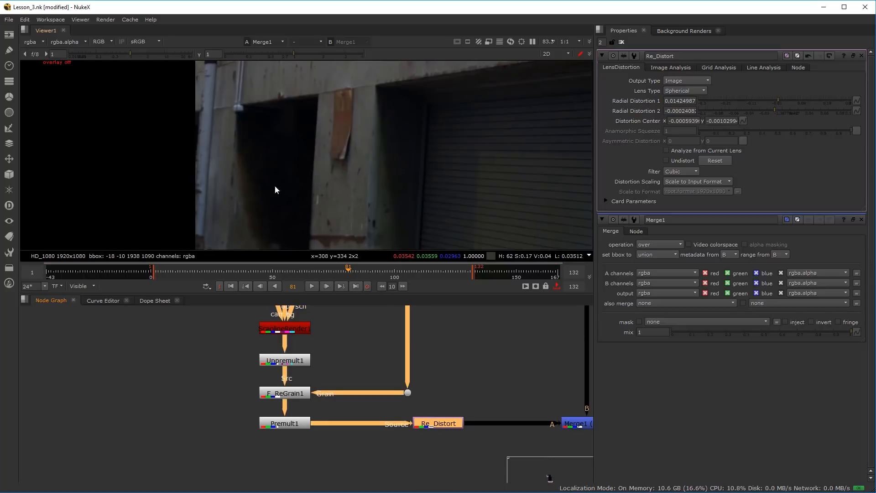
drag(439, 423, 384, 425)
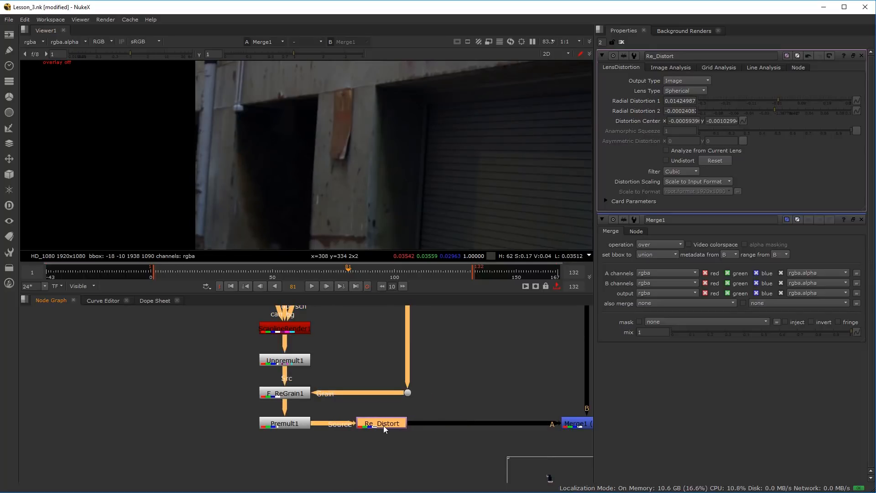
Compare the Premult1 and Re_Distort outputs in the viewer, examining the patch's cut edge at the bottom of the frame
click(264, 428)
key(1)
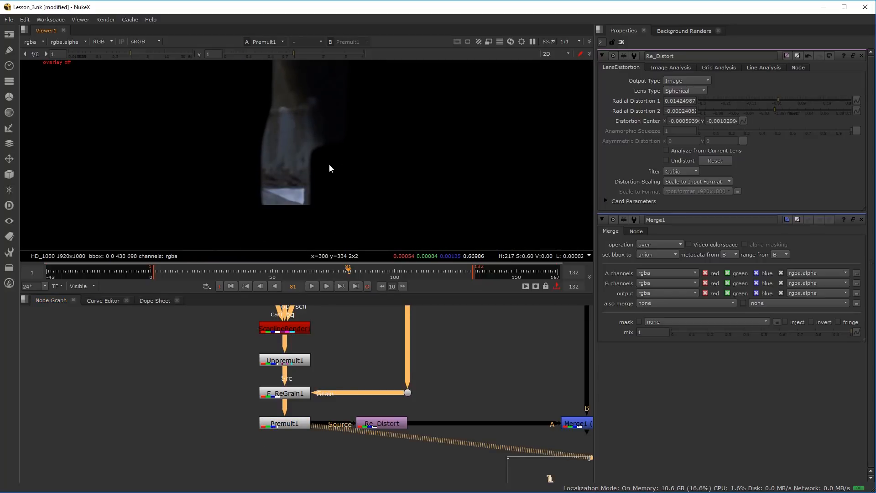
click(391, 425)
key(1)
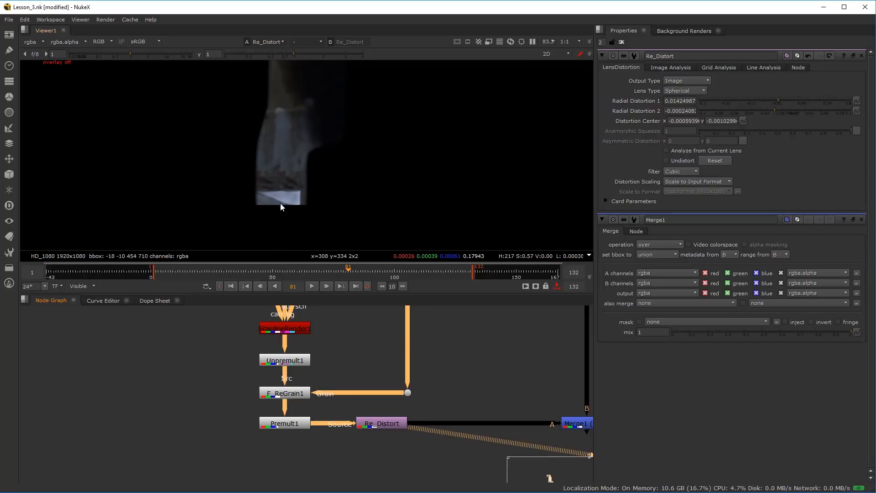
scroll(362, 401, down, 4)
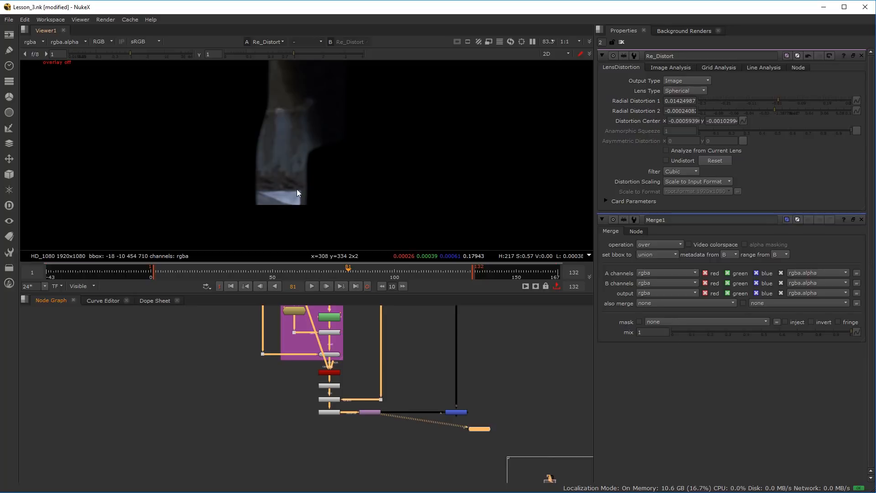
scroll(295, 190, up, 3)
scroll(327, 372, up, 6)
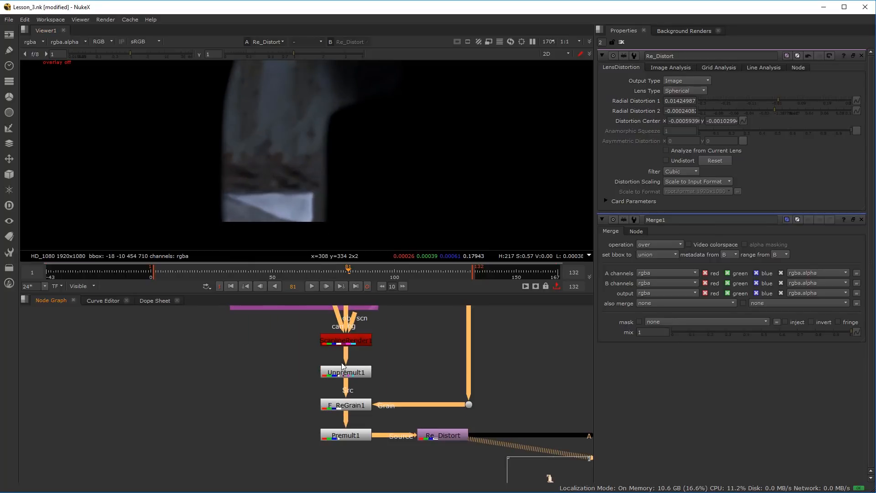
Turn on the viewer overlay, and set ScanlineRender1's overscan to 16 and its antialiasing to low
double_click(324, 372)
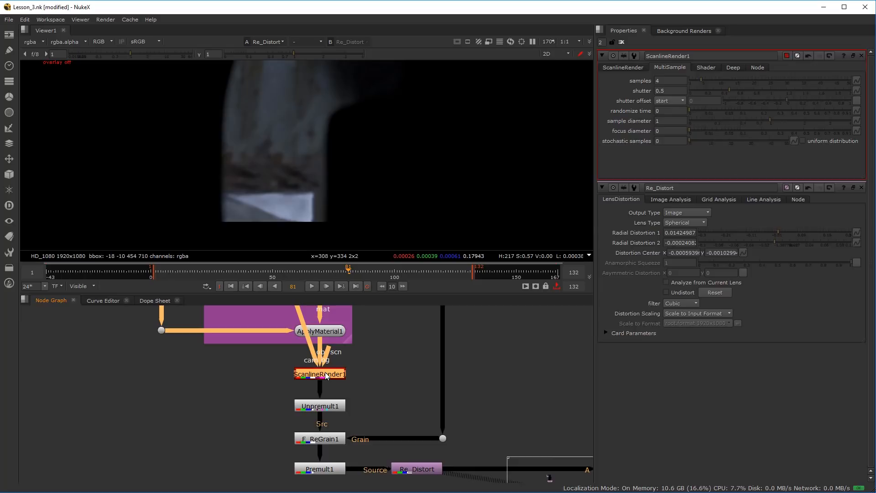
key(o)
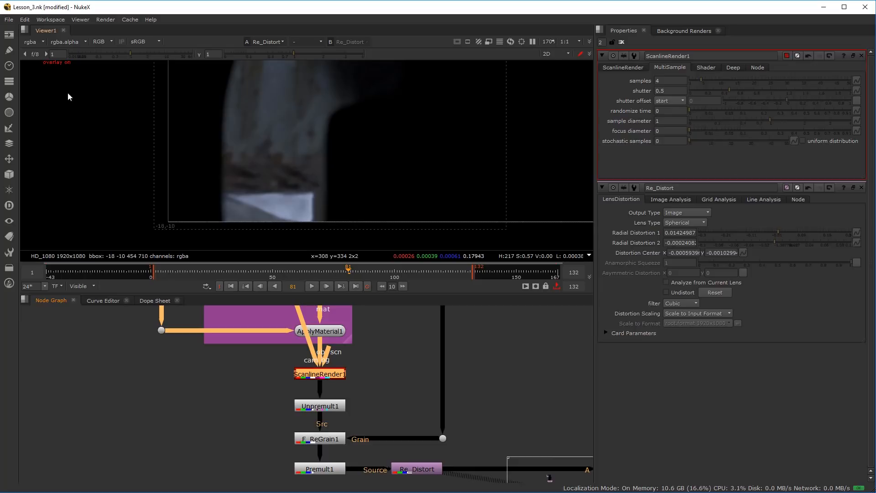
scroll(239, 158, down, 3)
scroll(219, 196, up, 3)
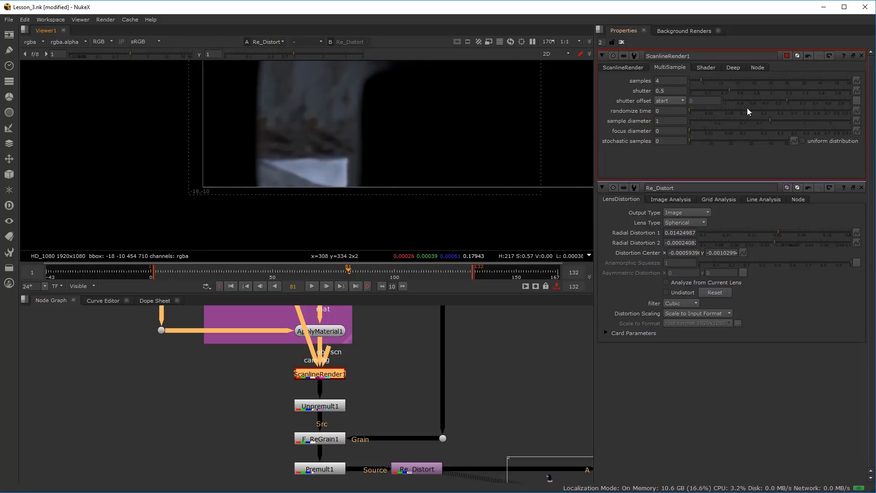
click(633, 66)
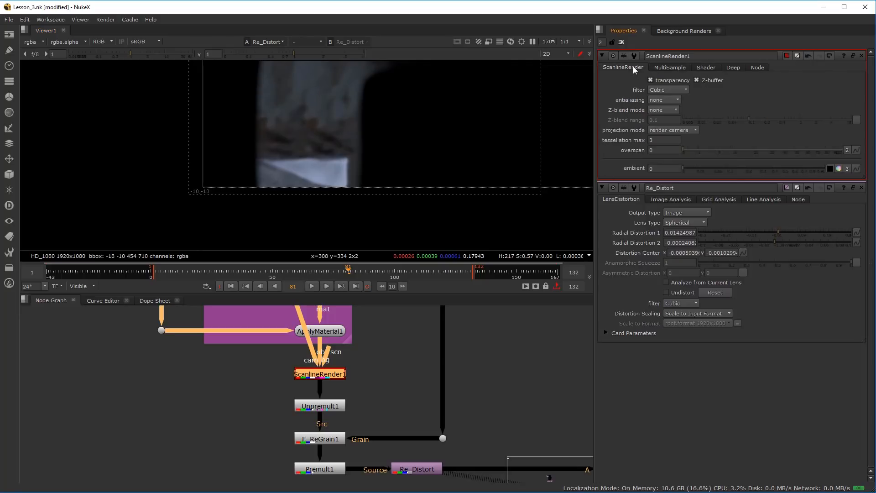
drag(693, 151, 746, 152)
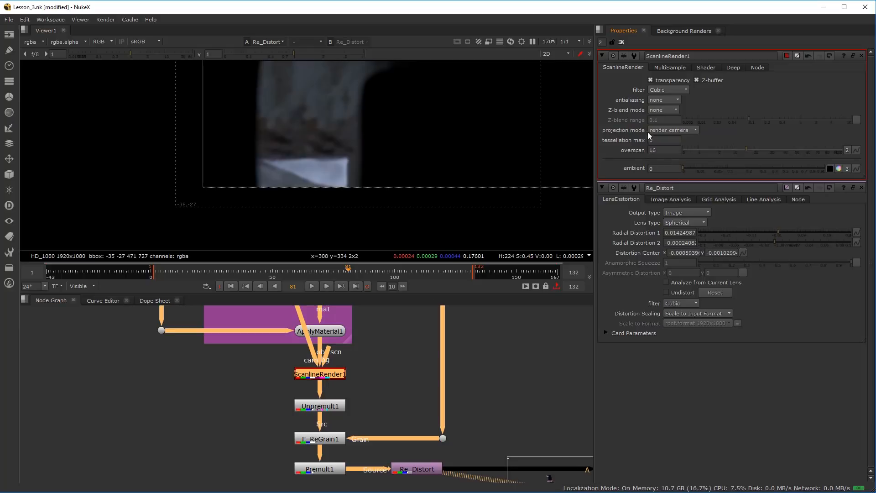
click(670, 99)
scroll(317, 151, down, 2)
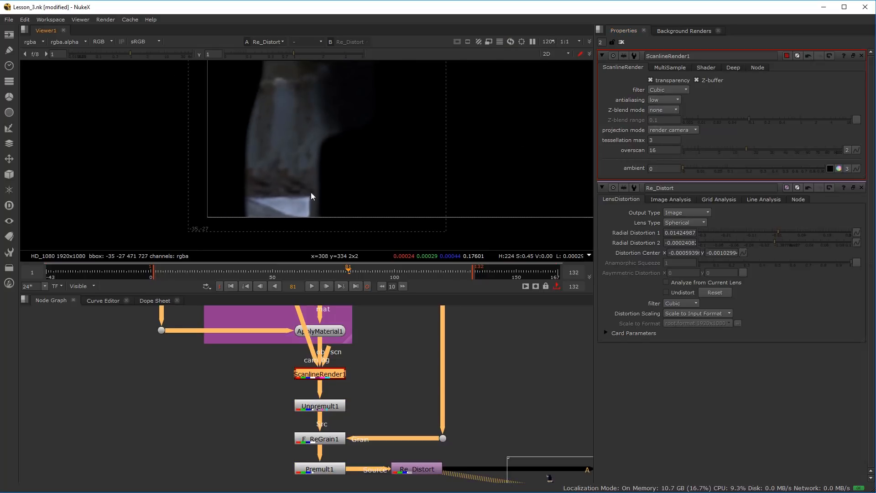
View the Merge1 output and examine the redistorted patch along the frame edge, around the metal plate and in the dark doorway
scroll(376, 445, down, 1)
drag(519, 472, 293, 396)
click(359, 387)
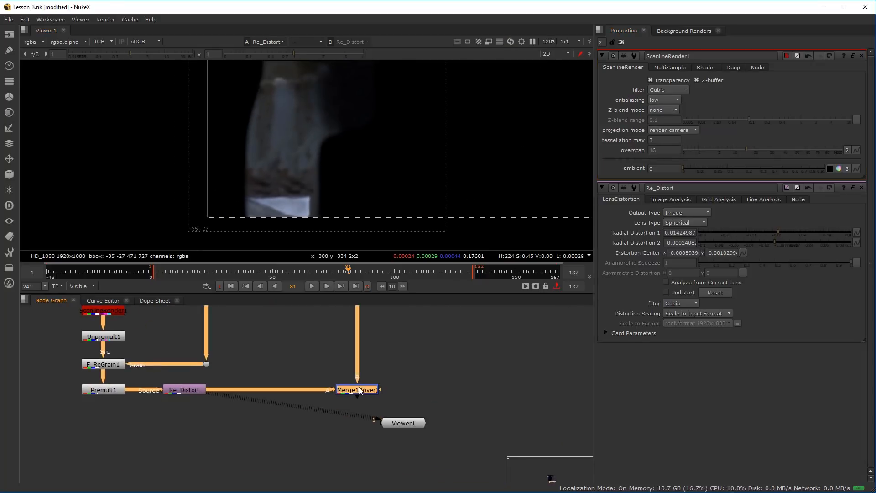
key(1)
scroll(287, 148, up, 1)
scroll(287, 148, up, 3)
scroll(251, 139, down, 2)
drag(251, 139, 262, 170)
key(Left)
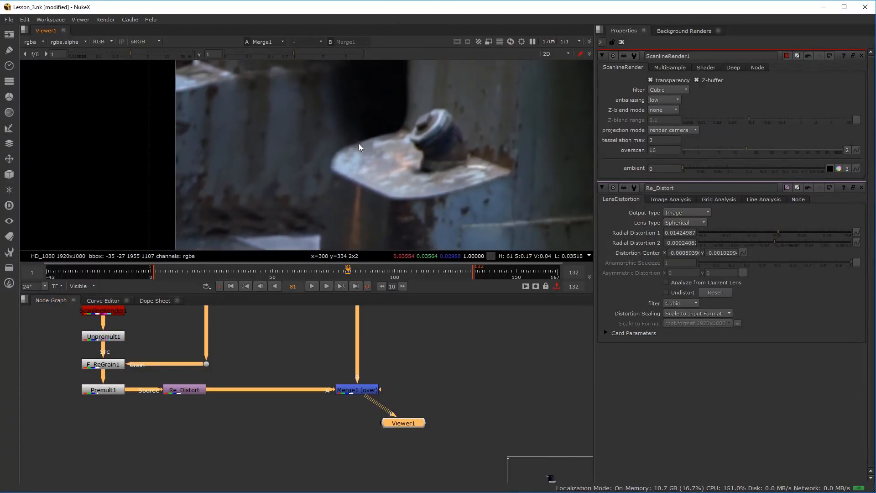
key(Left)
drag(347, 157, 472, 144)
scroll(343, 144, down, 4)
scroll(354, 120, up, 3)
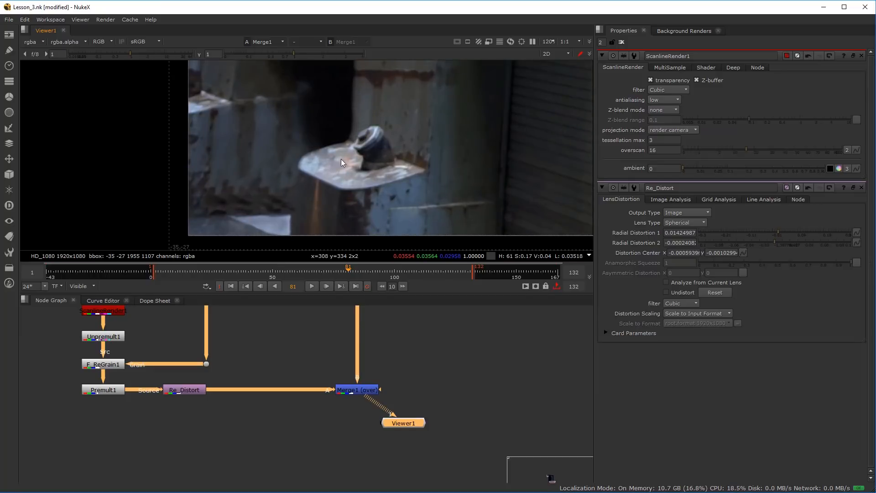
scroll(326, 143, down, 4)
scroll(325, 169, up, 4)
drag(300, 138, 325, 231)
scroll(324, 178, down, 3)
scroll(326, 154, up, 3)
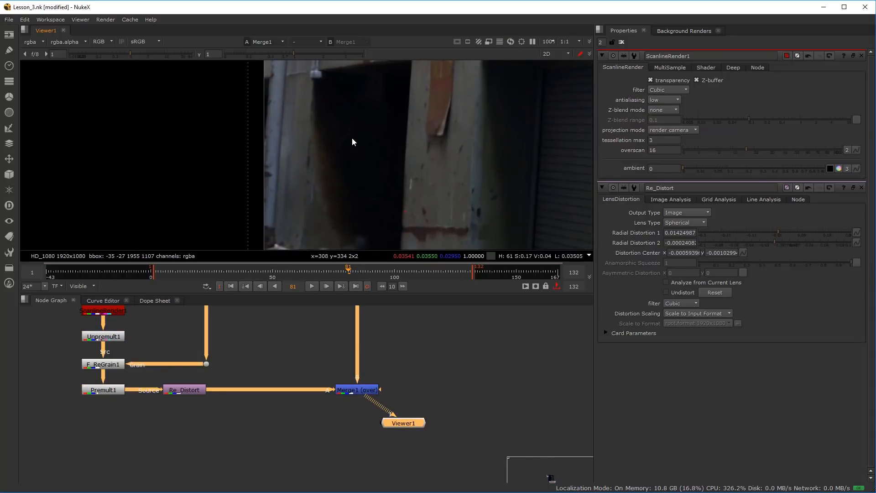
scroll(338, 119, up, 4)
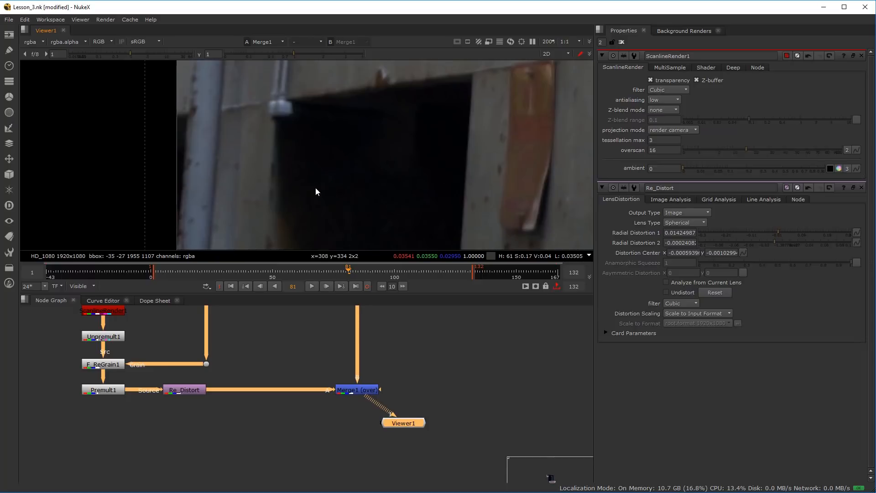
Open Roto2 and show its output in the viewer, then select its Bezier1 shape at frame 90
scroll(146, 383, down, 4)
drag(136, 361, 198, 449)
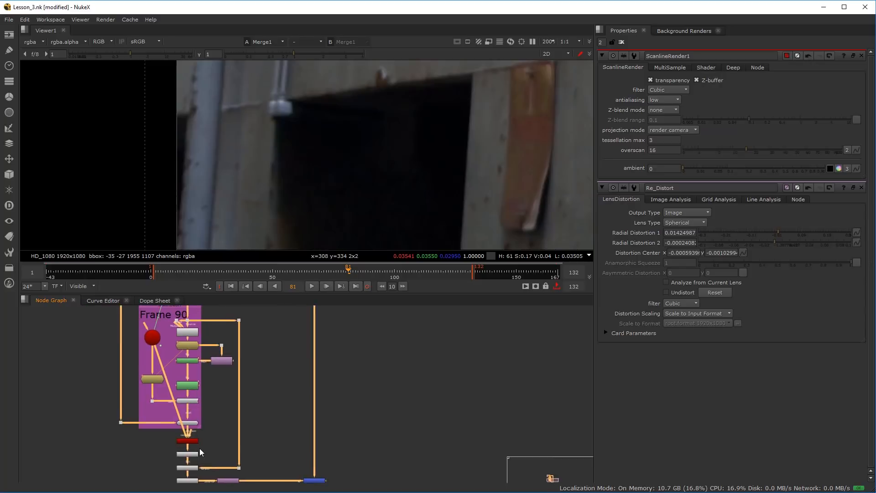
scroll(189, 377, up, 3)
scroll(191, 378, up, 3)
click(197, 363)
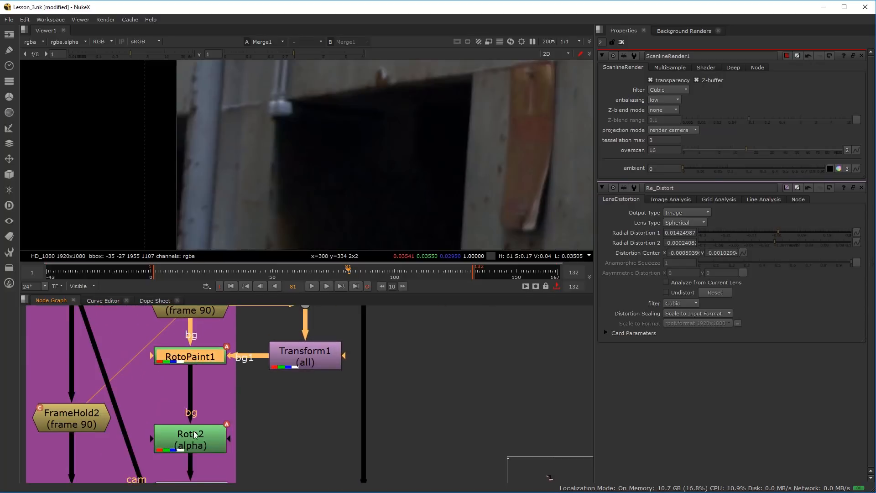
click(196, 439)
key(1)
double_click(196, 439)
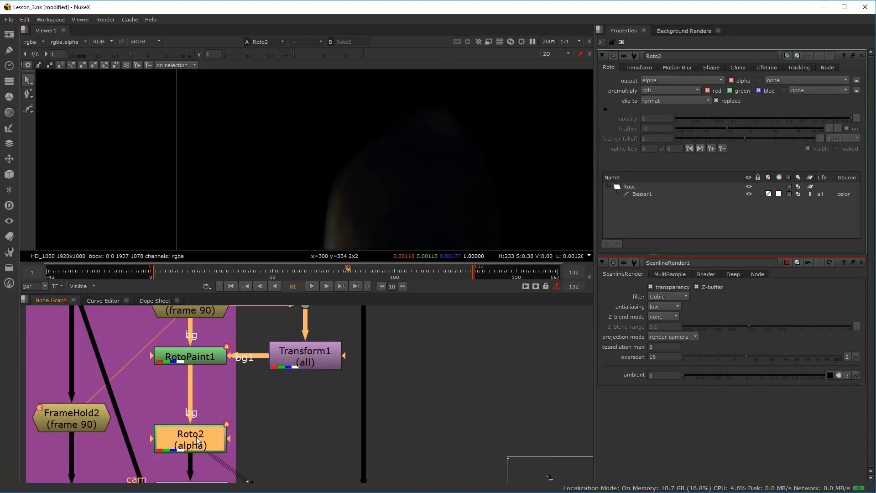
drag(334, 192, 330, 174)
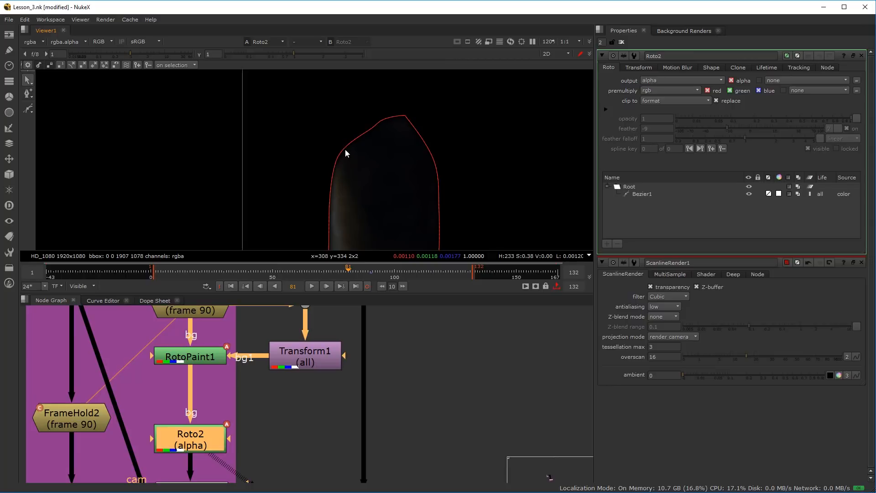
click(346, 155)
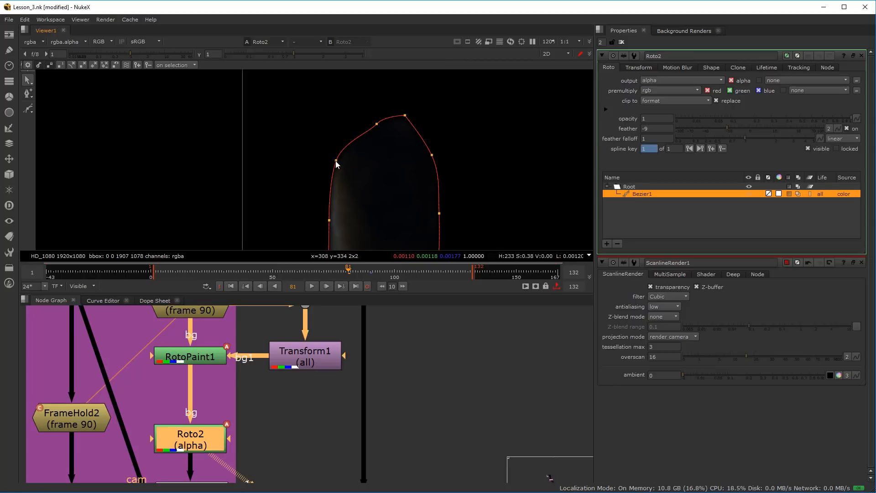
click(371, 272)
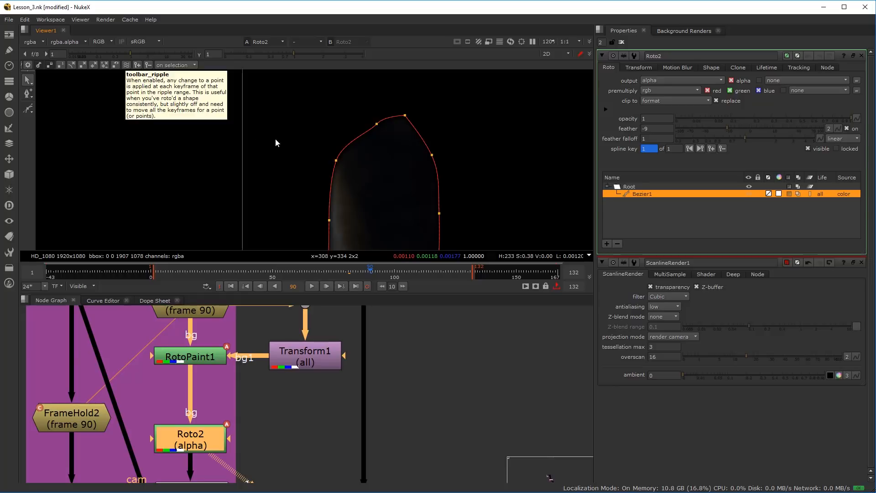
Pull out the feather points around the top and upper sides of Roto2's Bezier1 to soften the matte edge
drag(336, 160, 315, 128)
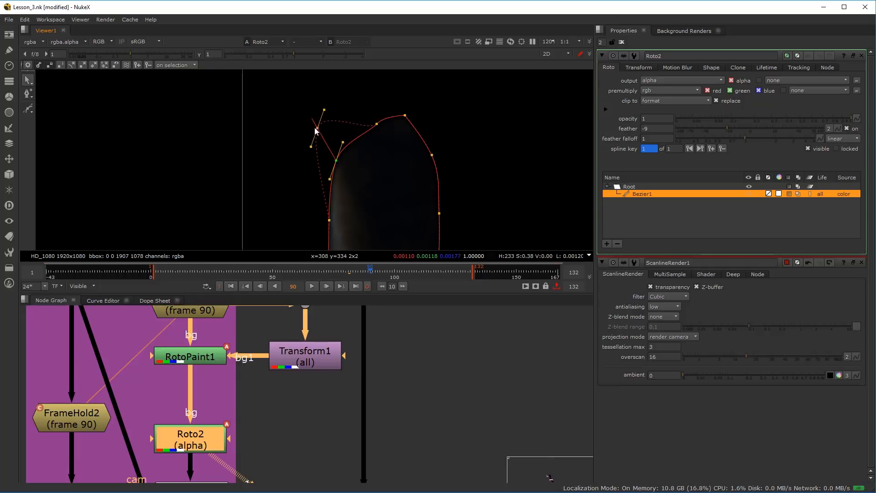
drag(377, 123, 368, 93)
drag(315, 129, 328, 133)
drag(405, 116, 409, 94)
drag(432, 156, 436, 143)
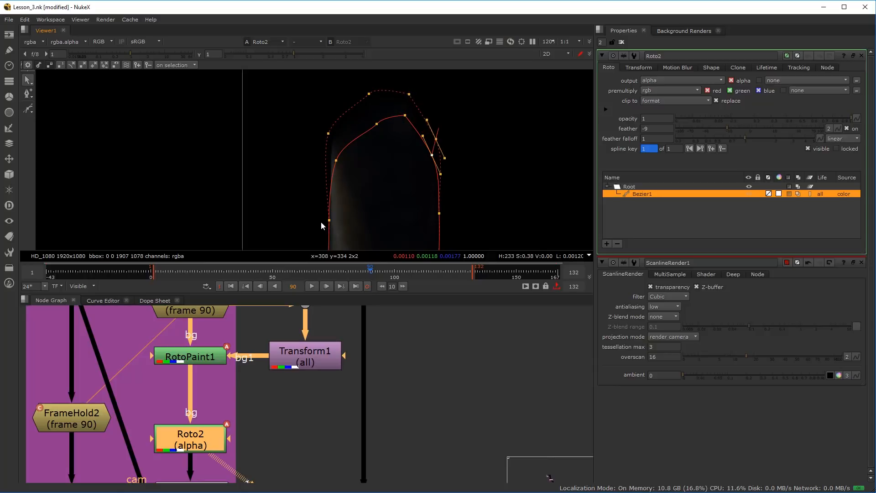
drag(329, 221, 323, 220)
scroll(352, 172, down, 2)
drag(349, 180, 346, 151)
click(337, 133)
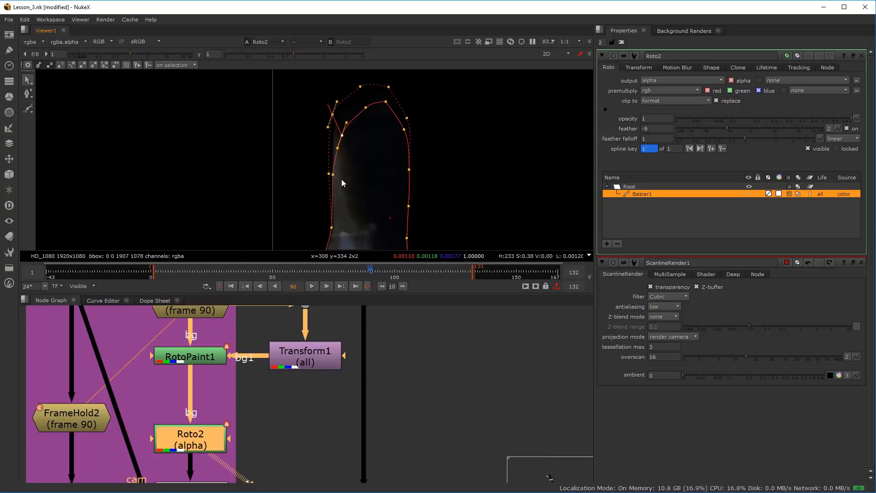
Show the Merge1 output in the viewer with the Roto2 shape still overlaid
scroll(313, 448, down, 10)
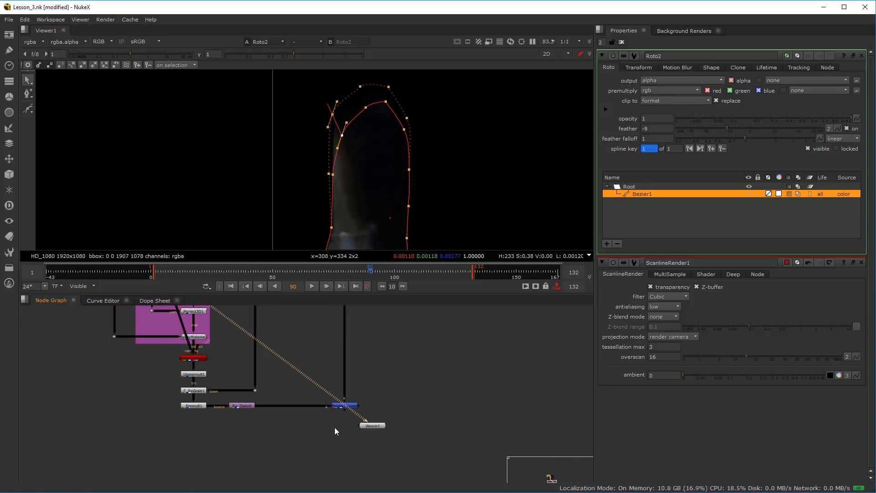
scroll(335, 427, up, 4)
click(343, 404)
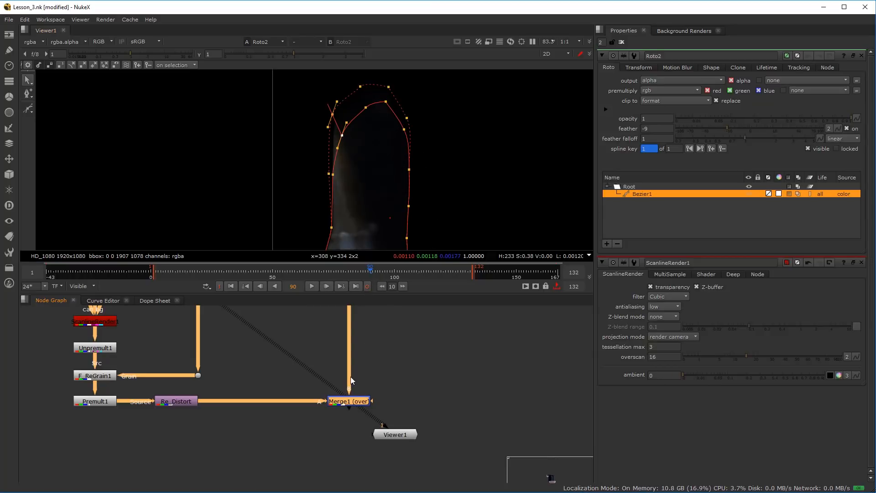
key(1)
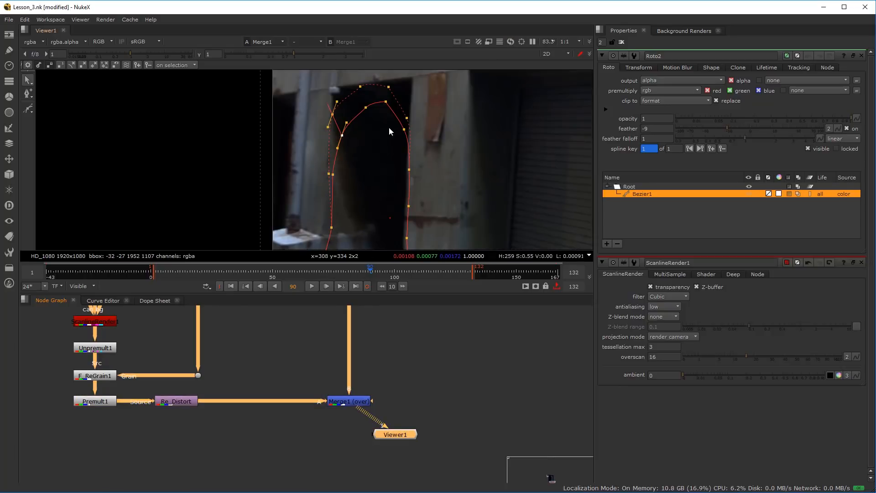
Adjust the feather points around the top of Roto2's Bezier1, pulling the upper-left one slightly back in toward the shape
scroll(349, 105, up, 4)
drag(313, 148, 291, 169)
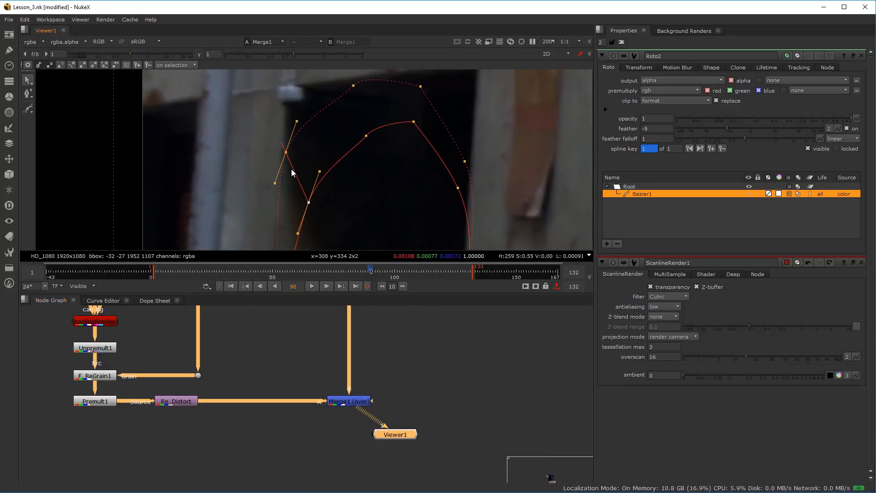
scroll(291, 169, up, 1)
drag(333, 136, 314, 169)
click(347, 99)
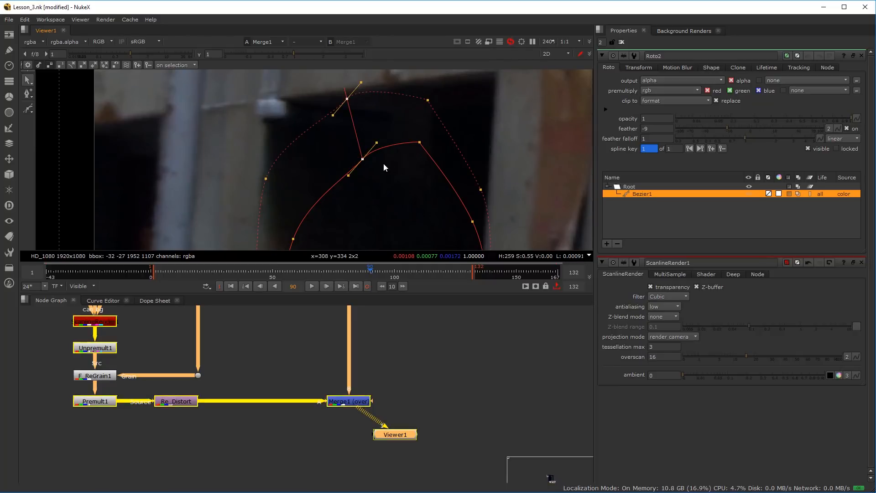
drag(347, 99, 353, 116)
scroll(362, 190, down, 1)
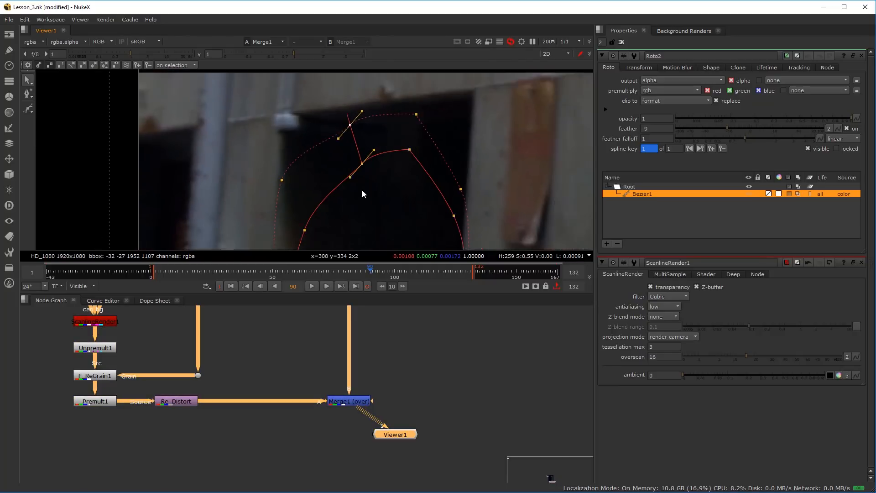
Pull the feather points outward along the right edge of Bezier1, down the doorway to just above the bolt
scroll(342, 152, down, 2)
drag(378, 147, 359, 71)
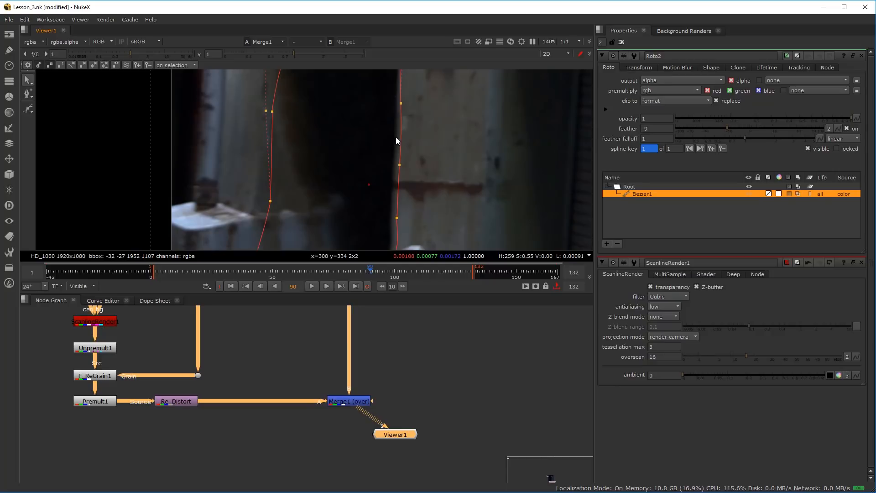
scroll(395, 134, down, 1)
drag(398, 108, 407, 108)
drag(397, 160, 406, 161)
key(ctrl+z)
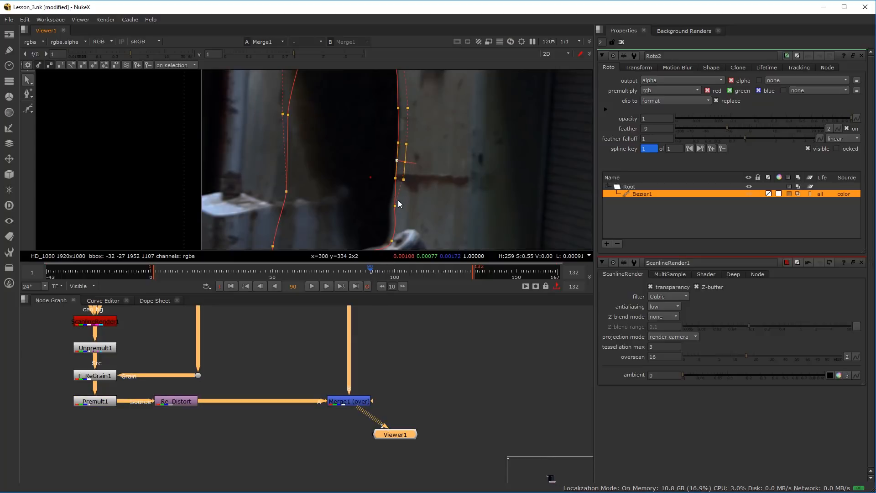
drag(395, 206, 403, 208)
Widen the feather down the lower left edge of Bezier1 to near the bottom of the frame
drag(347, 201, 374, 136)
drag(314, 133, 316, 170)
drag(329, 206, 331, 182)
click(324, 177)
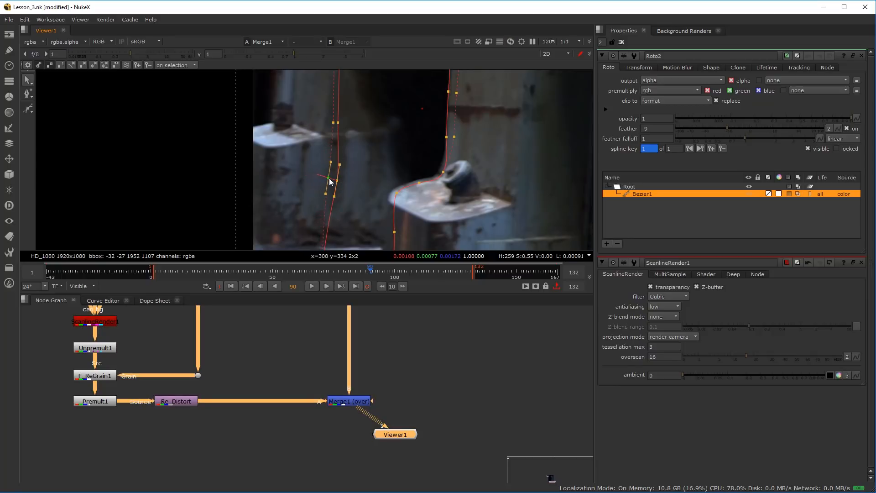
drag(333, 214, 342, 125)
click(333, 178)
drag(333, 180, 347, 178)
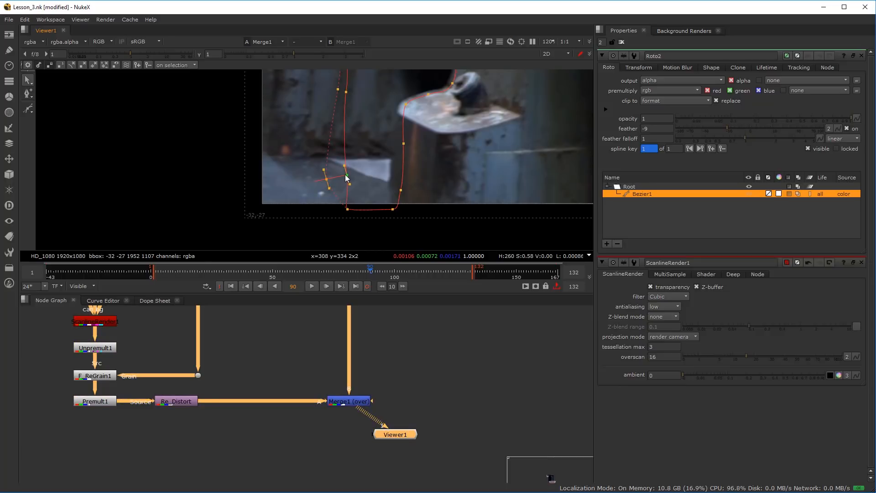
drag(364, 150, 356, 169)
scroll(358, 188, down, 1)
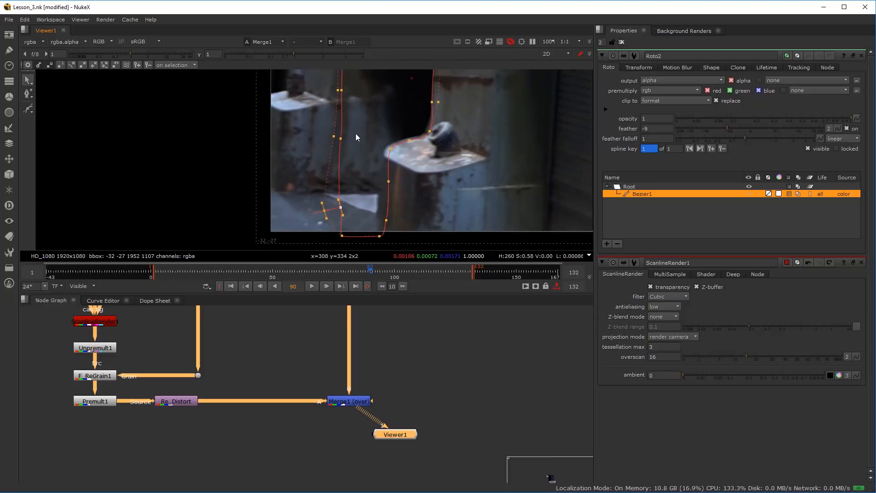
Pull out the feather points on the lower right edge of Bezier1, beneath and at the left end of the metal plate
scroll(356, 199, up, 2)
scroll(397, 213, up, 2)
mouse_move(395, 203)
mouse_down()
mouse_move(404, 204)
mouse_move(389, 201)
mouse_up()
drag(403, 123, 366, 189)
click(398, 147)
click(375, 155)
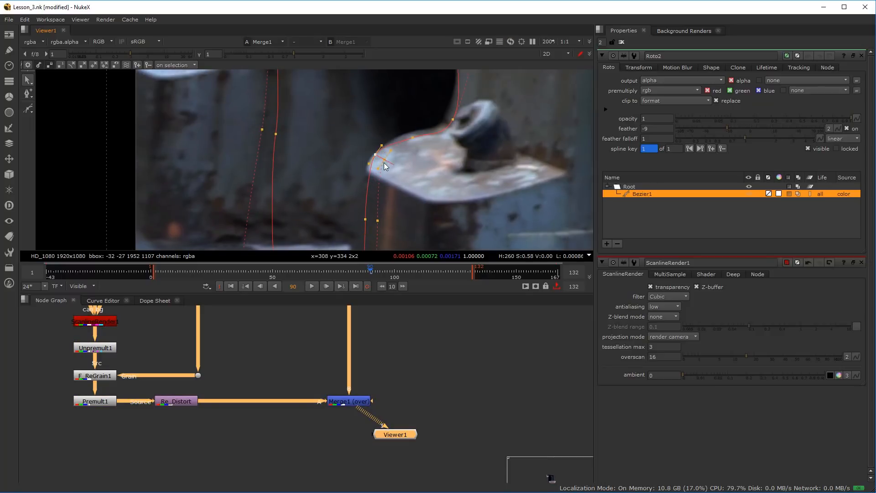
Offset the Bezier1 feather points slightly beside the bolt and along the top edge of the metal plate
scroll(382, 163, down, 3)
scroll(357, 168, down, 1)
drag(357, 167, 404, 168)
scroll(349, 191, down, 2)
scroll(384, 191, up, 7)
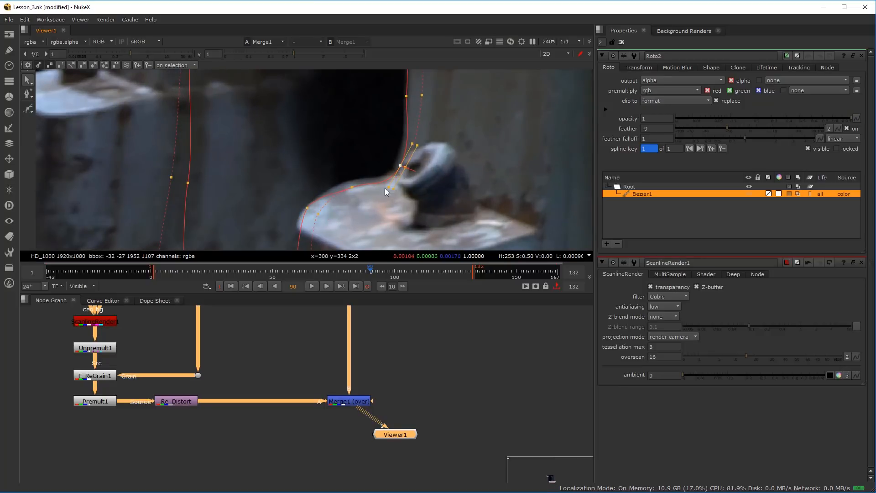
drag(352, 186, 357, 194)
scroll(354, 194, down, 8)
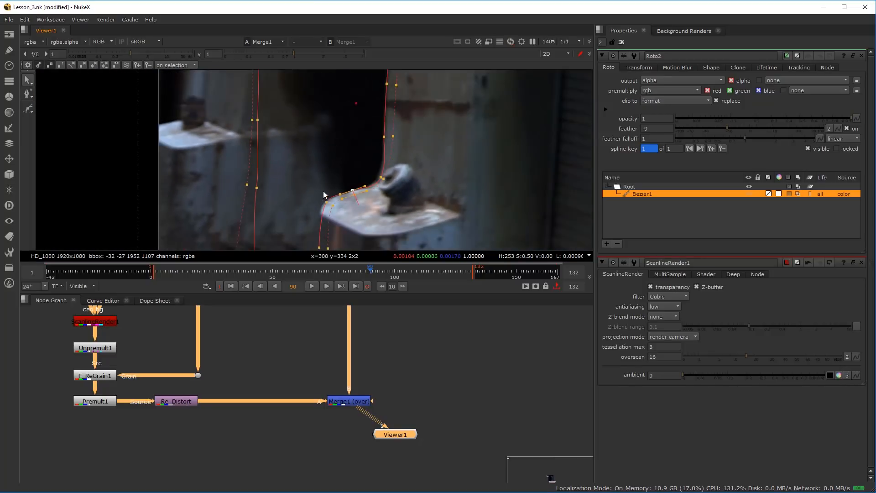
Hide the viewer overlays, examine the patched doorway in the Merge1 output, and show Remove1's original plate for comparison
key(o)
scroll(316, 152, down, 2)
drag(317, 150, 300, 164)
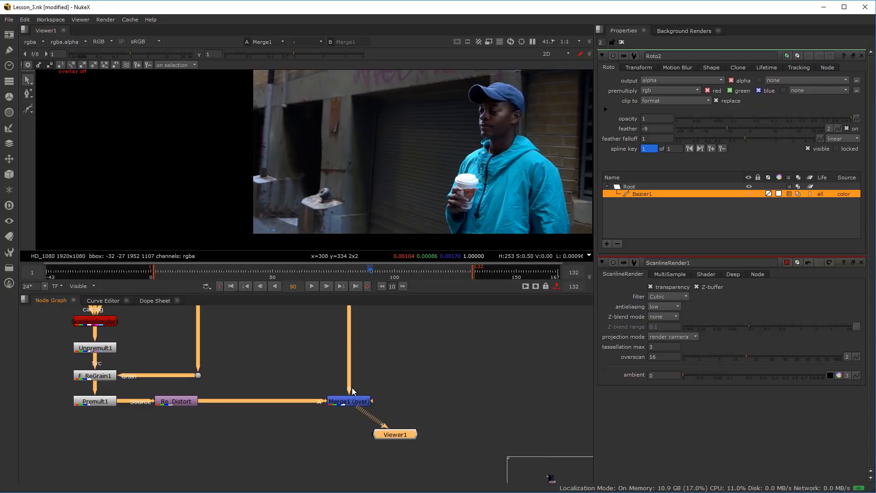
scroll(325, 141, up, 4)
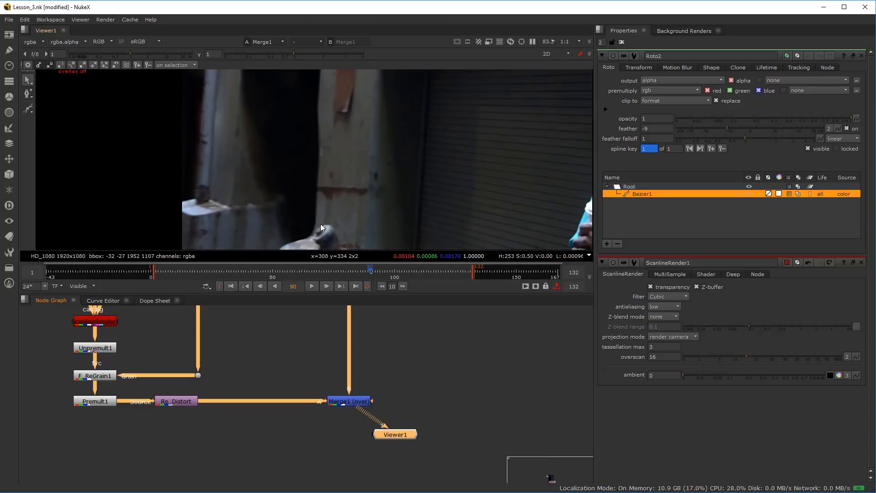
scroll(313, 162, down, 4)
scroll(261, 330, down, 3)
scroll(258, 419, up, 5)
scroll(190, 324, up, 4)
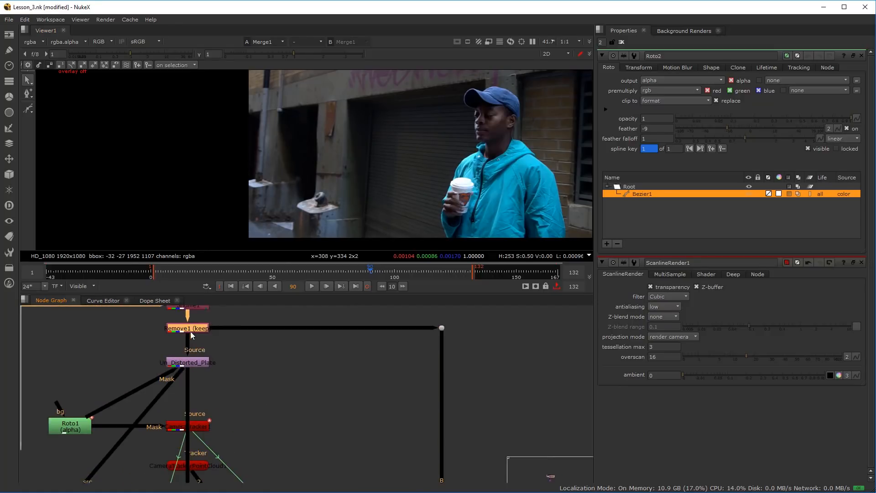
key(1)
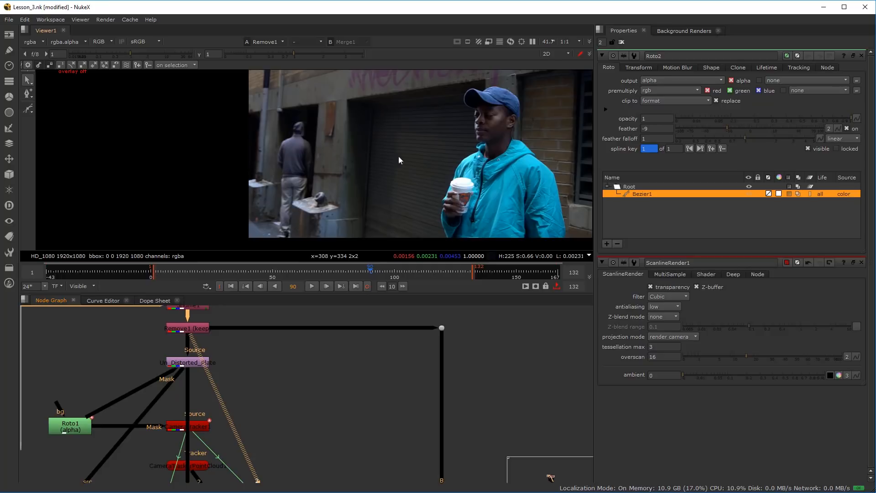
Examine the node tree from the CLASS_CONTENT backdrop and plate down to the frame 90 projection setup
scroll(315, 433, down, 3)
drag(314, 475, 288, 253)
key(space)
scroll(393, 283, up, 3)
scroll(325, 250, down, 2)
drag(236, 134, 240, 198)
scroll(343, 189, up, 3)
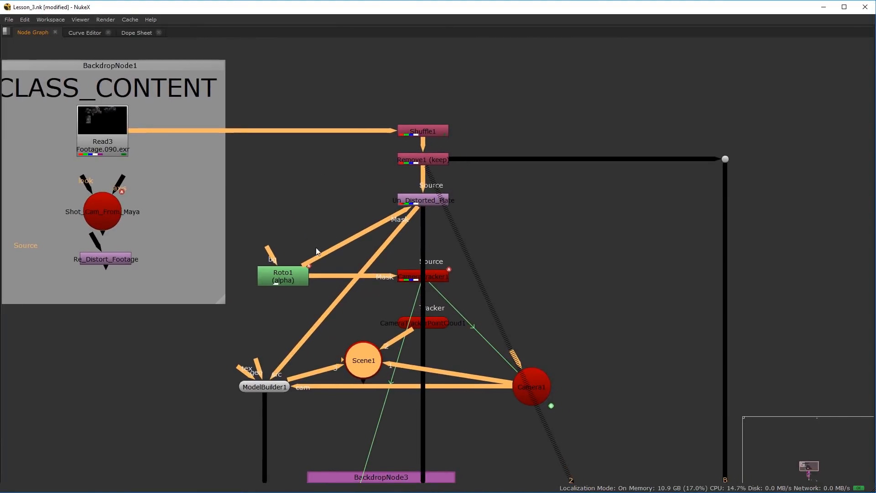
key(space)
scroll(342, 378, down, 5)
drag(256, 373, 125, 425)
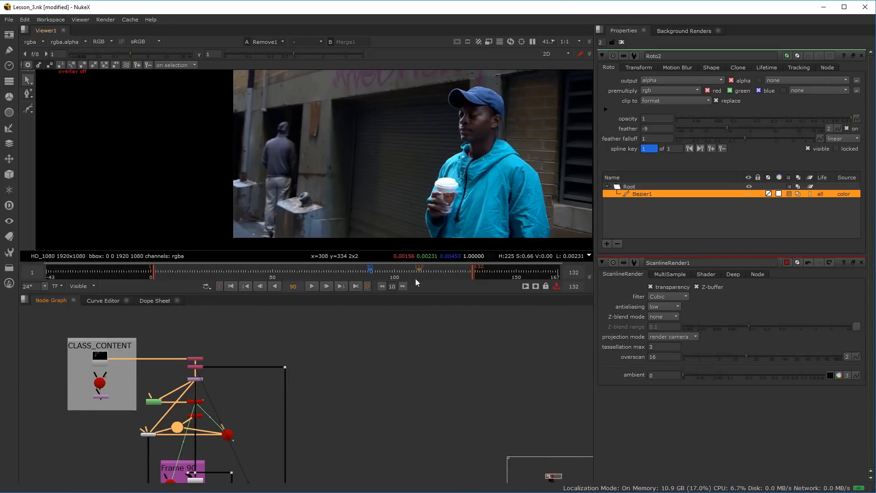
Limit the Properties bin to 1 open node panel
drag(606, 42, 592, 42)
text(1)
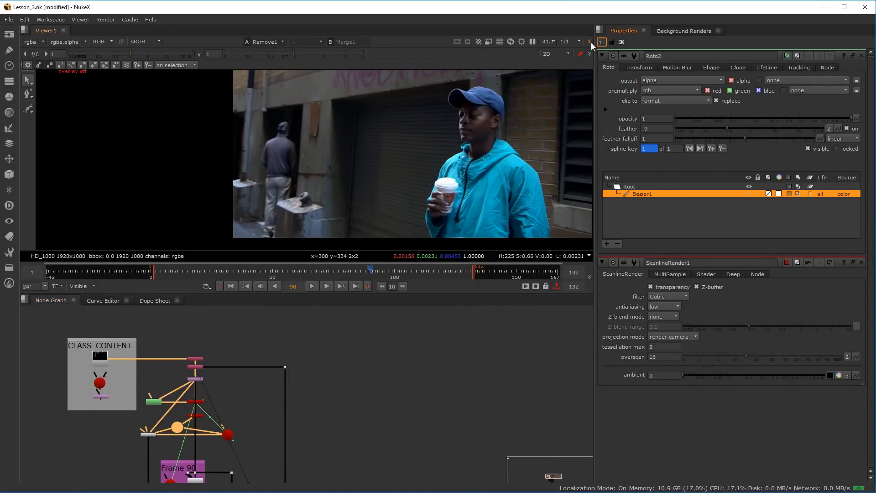
key(Return)
Review the properties of Shuffle1, Remove1, Un_Distorted_Plate and Roto1 in turn
scroll(136, 359, up, 5)
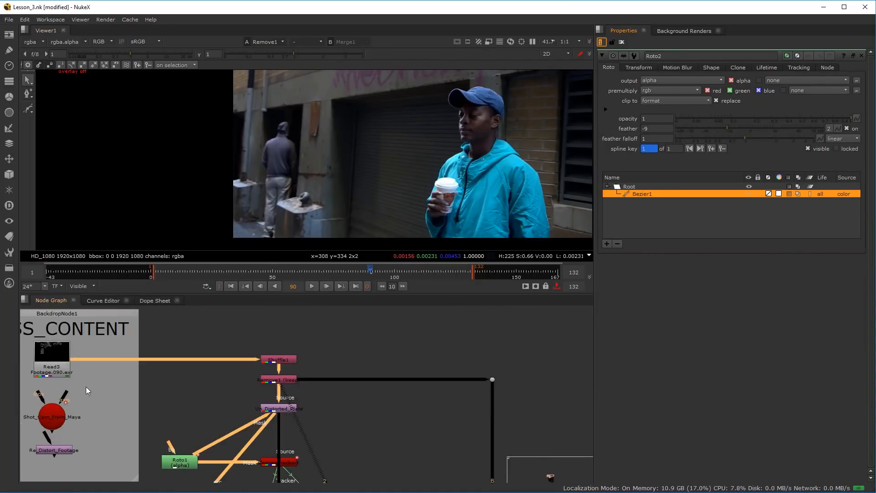
double_click(280, 359)
double_click(284, 380)
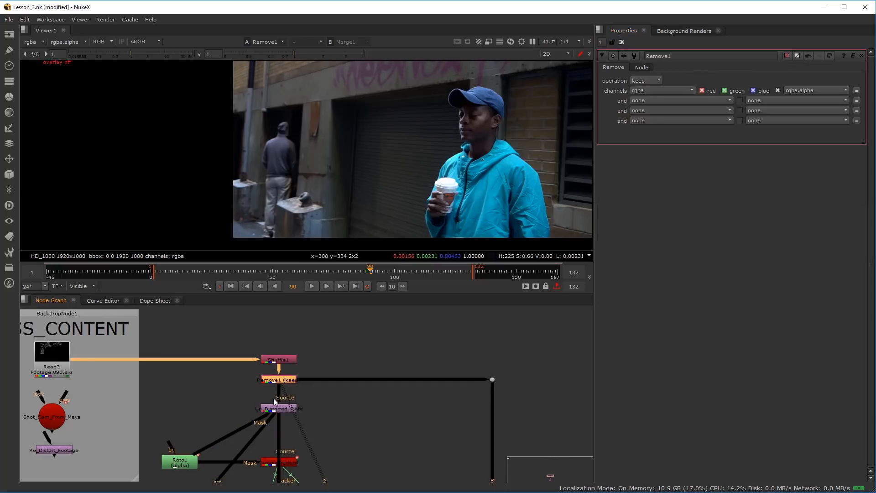
click(275, 410)
double_click(275, 409)
drag(357, 443, 359, 378)
double_click(192, 399)
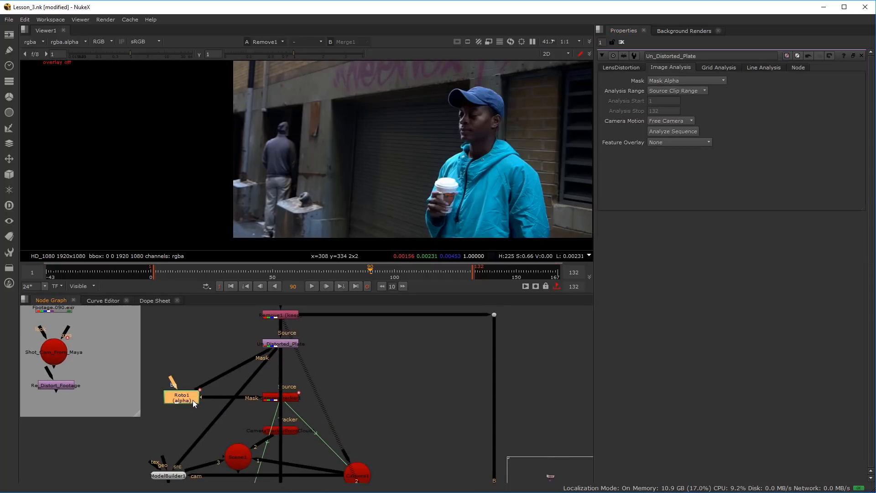
Review the properties of the camera tracker, its point cloud, Scene1, ModelBuilder1 and Camera1
double_click(290, 397)
double_click(288, 431)
drag(275, 456, 291, 371)
double_click(259, 367)
double_click(192, 392)
double_click(377, 395)
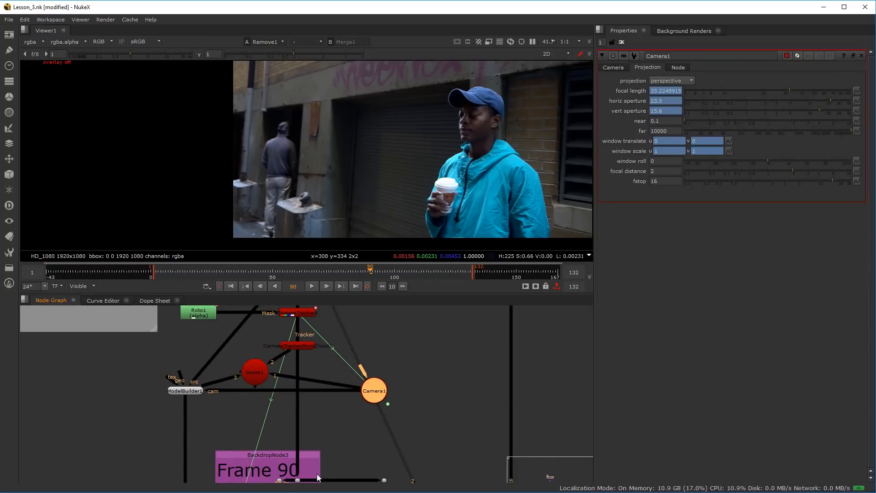
Review the Denoise1, FrameHold2, Transform1, RotoPaint1 and Camera2 properties, plus the camera's frame hold, in the frame 90 backdrop
drag(307, 481, 333, 340)
double_click(332, 355)
double_click(325, 379)
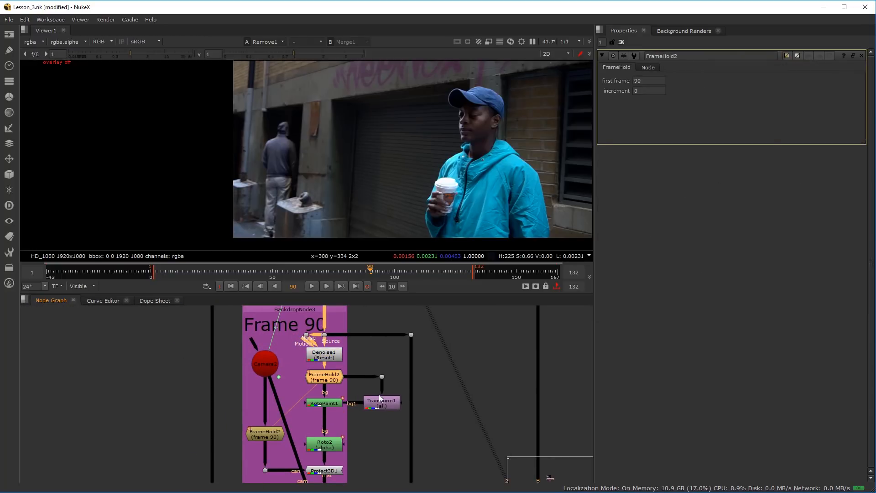
double_click(378, 404)
double_click(327, 405)
double_click(268, 368)
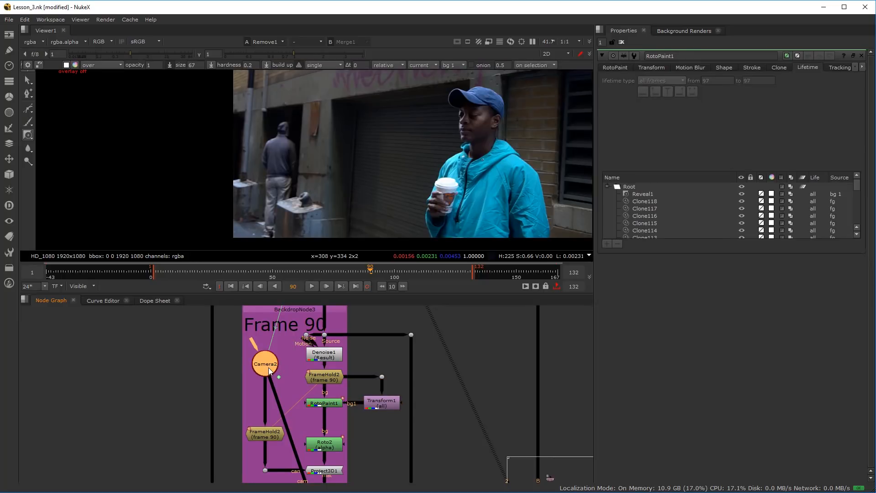
double_click(273, 437)
Review the properties of Roto2, Project3D1, ApplyMaterial1 and ScanlineRender1
drag(292, 459, 286, 371)
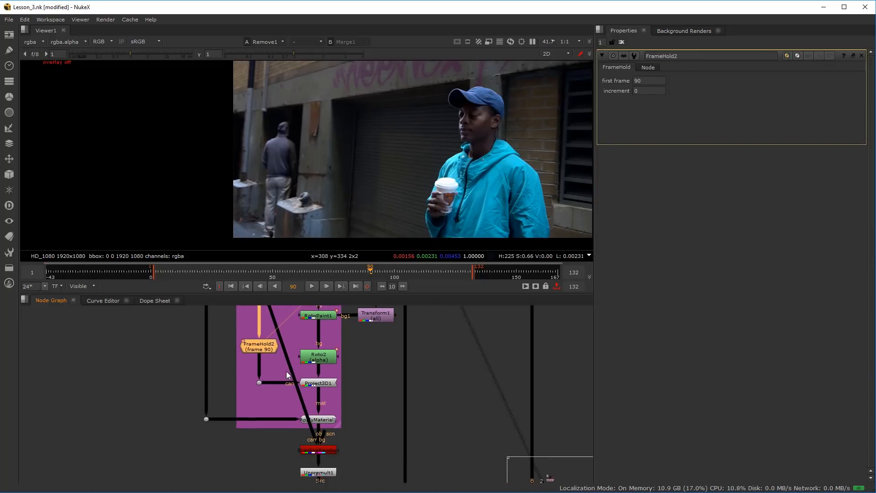
scroll(285, 372, up, 1)
double_click(326, 354)
double_click(324, 386)
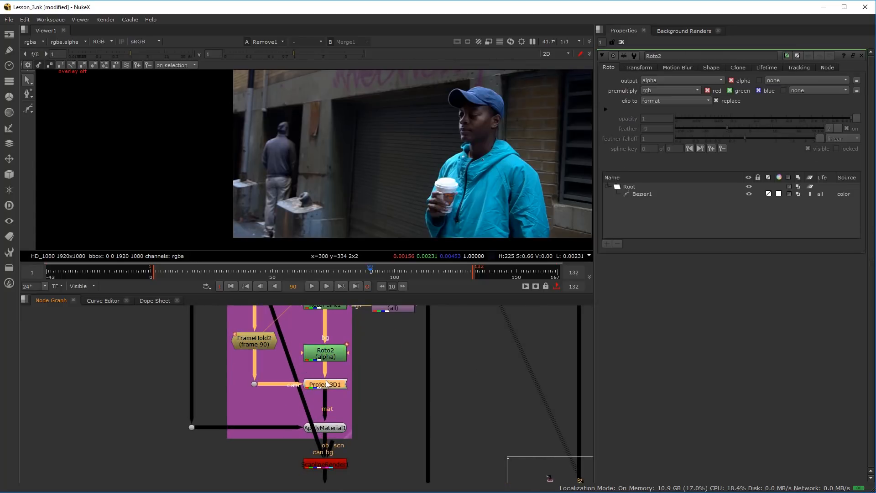
double_click(324, 428)
double_click(322, 469)
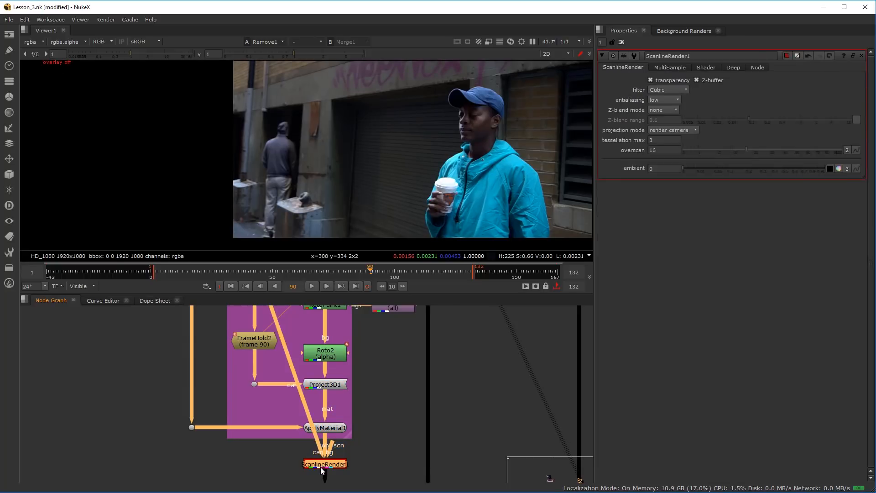
Review the properties of Unpremult1, F_ReGrain1, Premult1, Re_Distort and Merge1 at the end of the patch branch
scroll(260, 455, down, 3)
scroll(309, 412, up, 2)
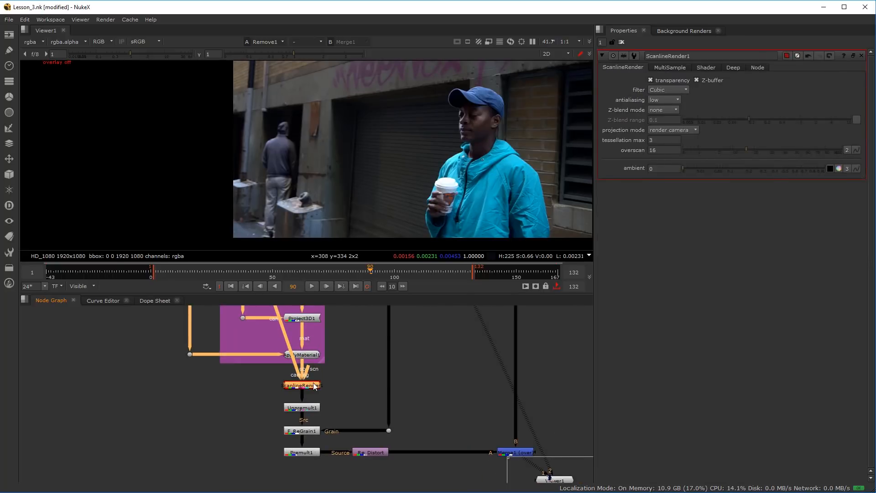
double_click(314, 408)
double_click(308, 429)
double_click(303, 453)
double_click(370, 452)
double_click(514, 452)
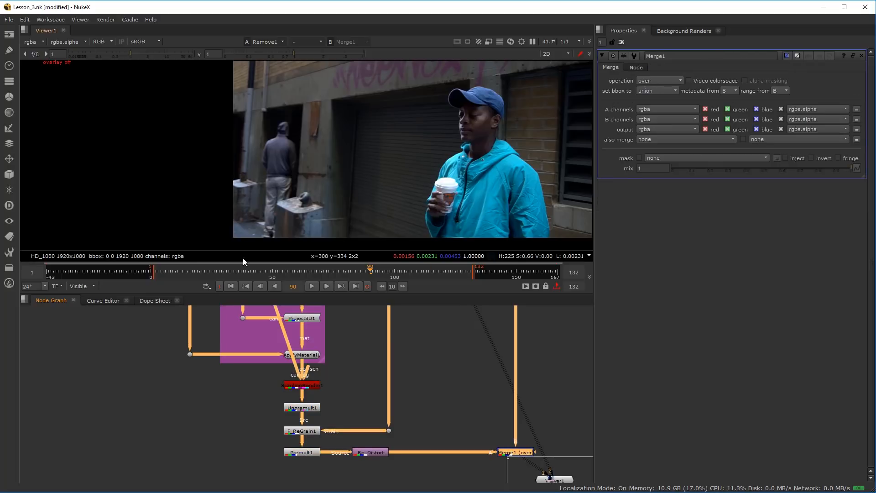
Move through the original plate around frames 83 to 91, stepping back and forth to compare the motion blur between frames
click(280, 277)
key(Right)
key(Right)
key(Right)
key(Right)
key(Right)
key(l)
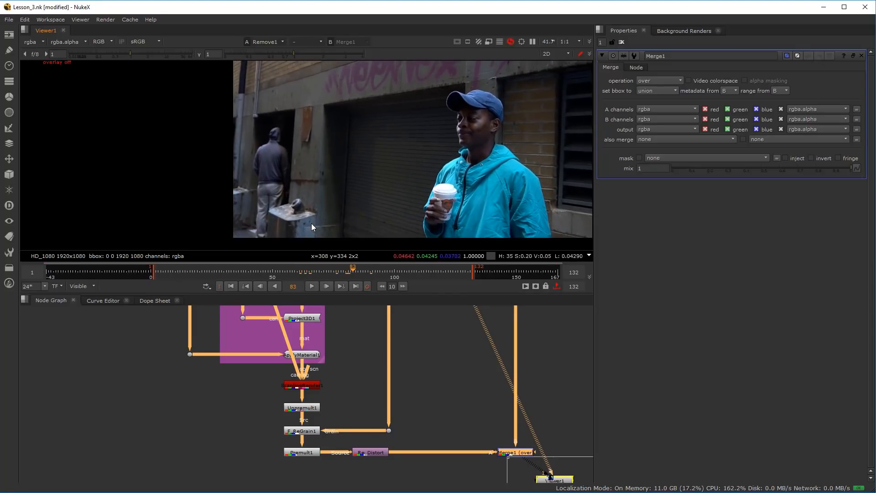
key(Left)
key(Right)
key(Left)
key(Right)
key(Left)
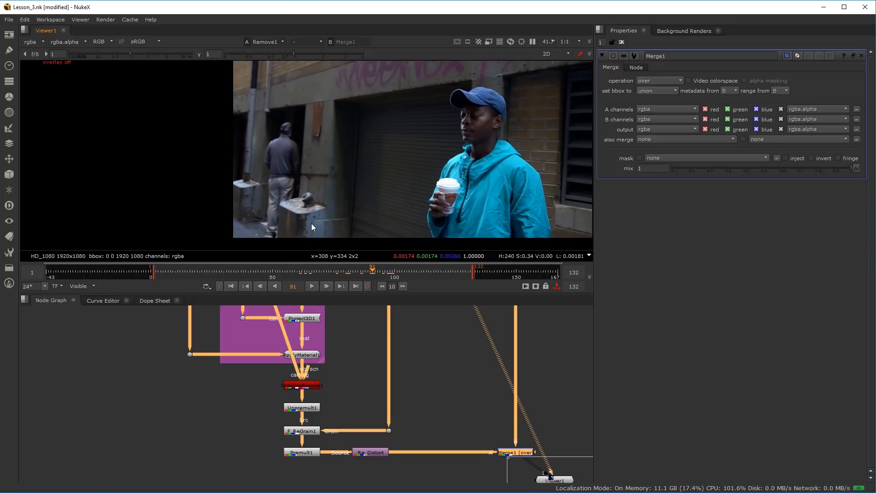
Inspect the metal plate and walking man at frame 91 up close, and open ScanlineRender1's MultiSample settings
scroll(259, 198, up, 5)
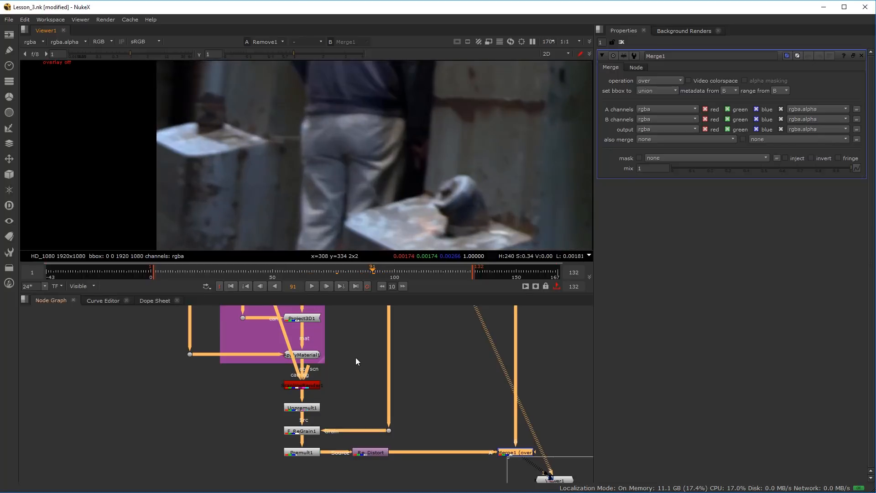
scroll(353, 363, down, 3)
drag(313, 334, 332, 391)
scroll(332, 391, up, 7)
drag(340, 440, 324, 306)
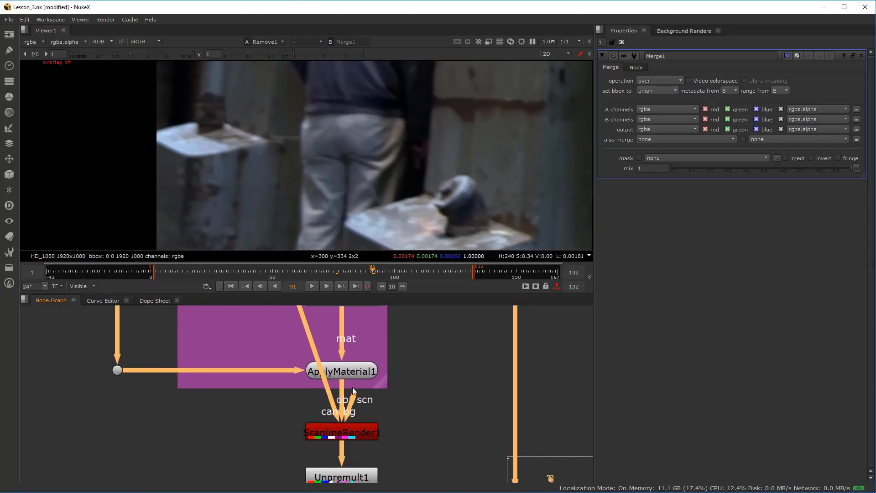
scroll(340, 426, up, 2)
double_click(343, 408)
scroll(280, 149, up, 2)
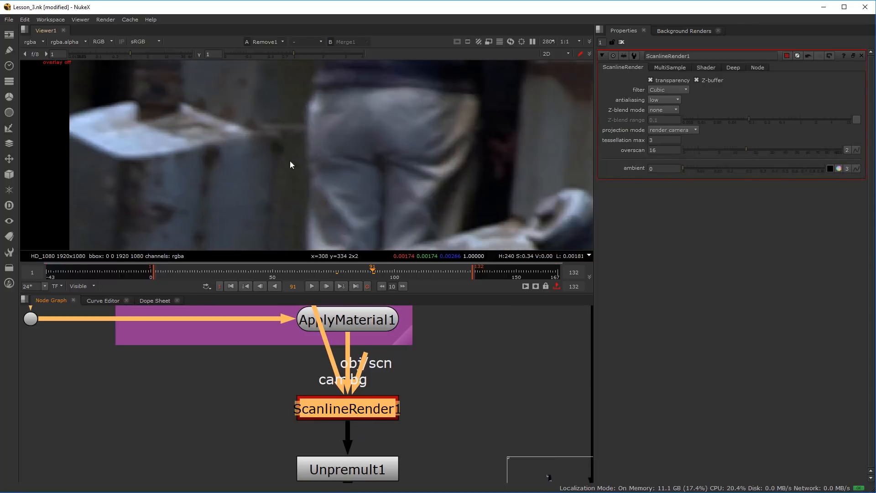
drag(280, 149, 299, 174)
click(670, 67)
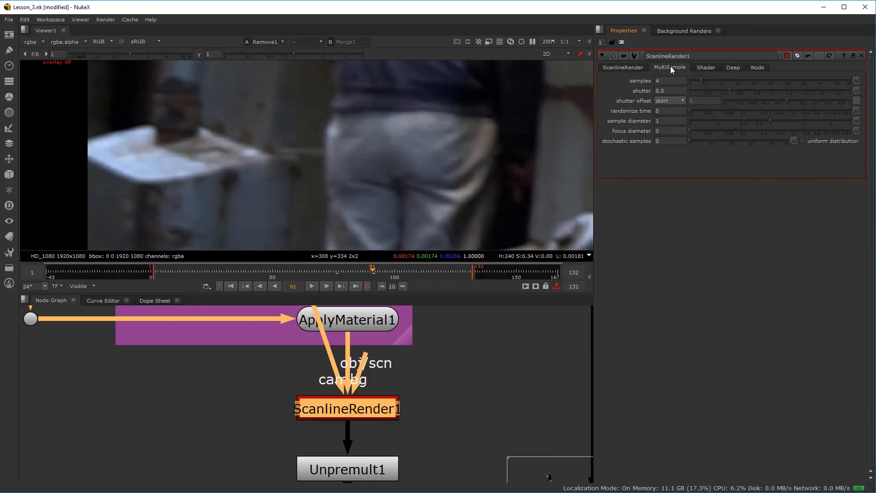
Try shutter values of 1.17 and 0.7 on ScanlineRender1
drag(747, 90, 762, 90)
click(787, 91)
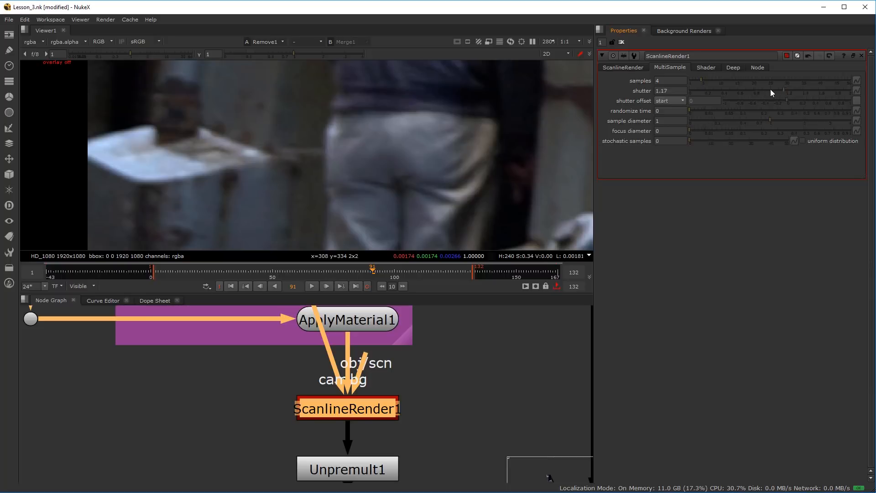
click(745, 95)
Show the Merge1 output in the viewer and inspect the metal plate and patched doorway up close
scroll(416, 148, down, 2)
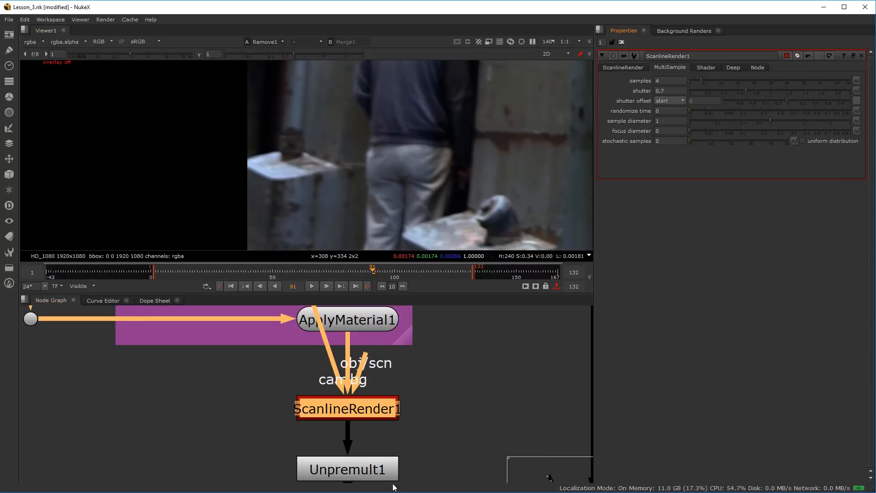
scroll(250, 355, down, 2)
drag(250, 351, 106, 248)
drag(502, 439, 446, 427)
click(495, 420)
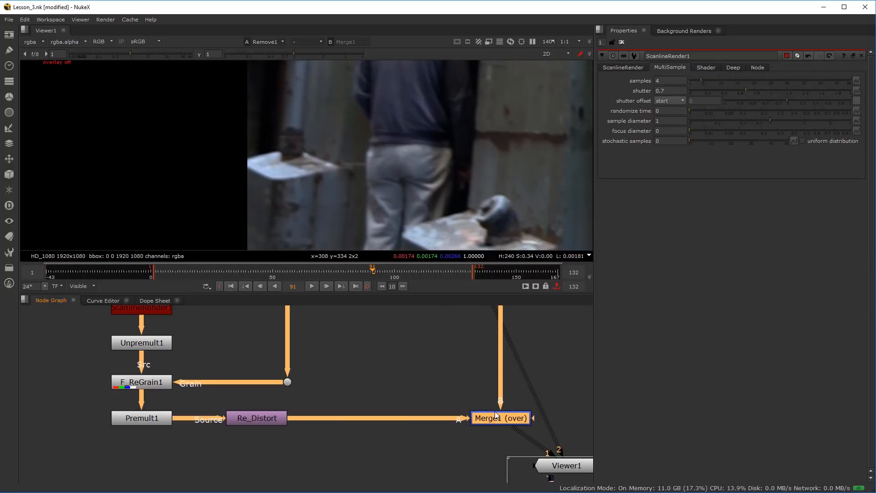
key(1)
scroll(329, 203, up, 3)
Test low and high shutter values on ScanlineRender1, including 2 and 1.84, and settle on 0.76
mouse_move(748, 89)
mouse_down()
mouse_move(863, 95)
mouse_move(732, 92)
mouse_up()
mouse_move(722, 92)
mouse_down()
mouse_move(689, 92)
mouse_move(708, 94)
mouse_up()
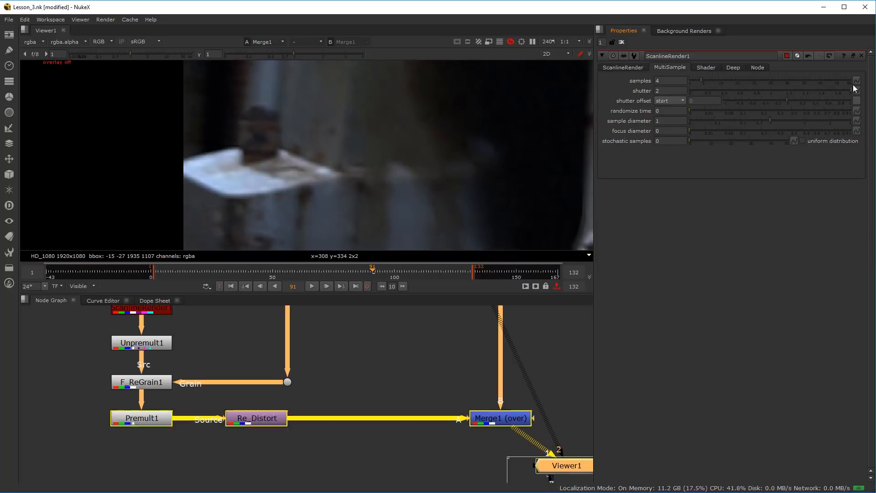
click(838, 87)
click(658, 91)
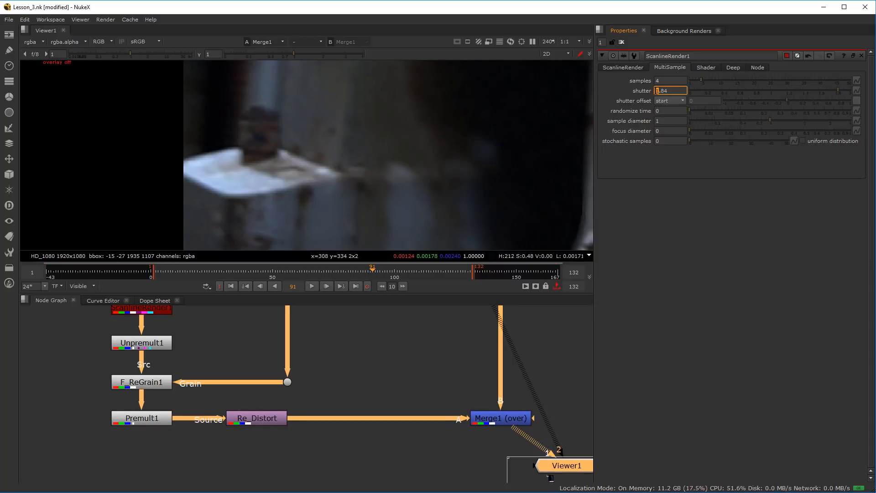
key(Up)
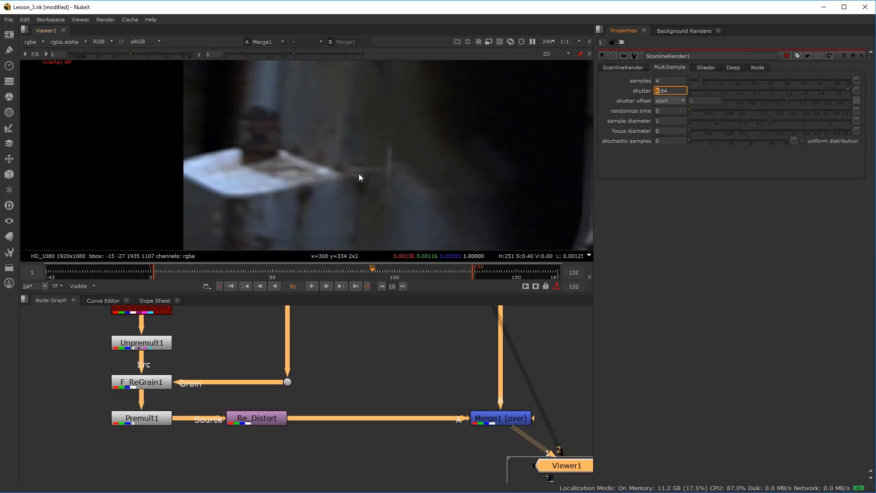
scroll(658, 91, down, 5)
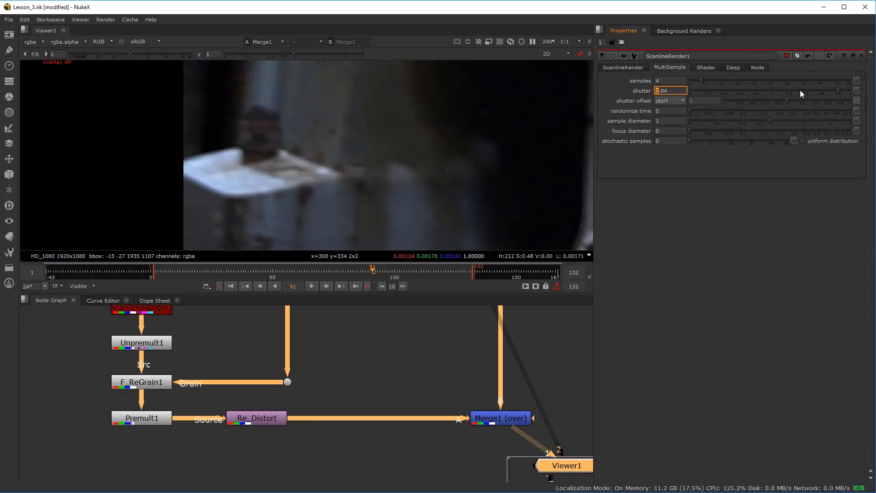
drag(814, 93, 750, 96)
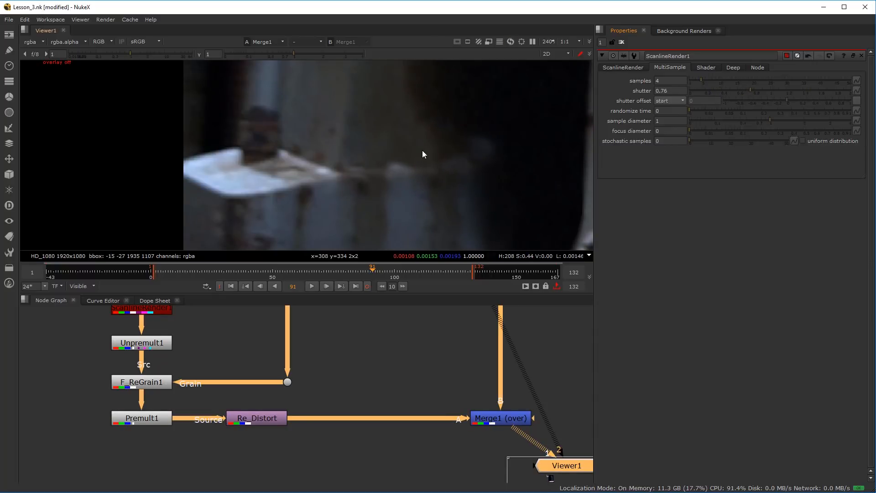
scroll(532, 133, down, 3)
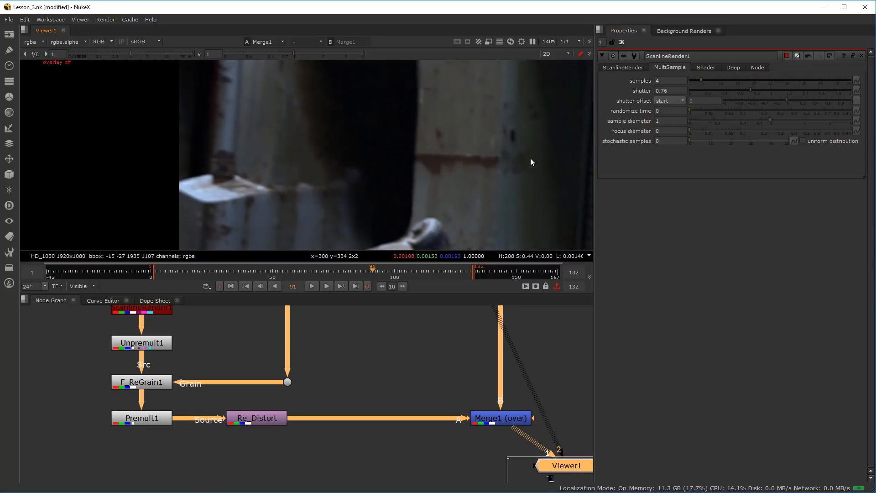
Set F_ReGrain1's grain amount to 0.86 and grain size to 0.8
scroll(260, 436, down, 1)
drag(194, 358, 276, 418)
scroll(255, 433, up, 2)
double_click(233, 453)
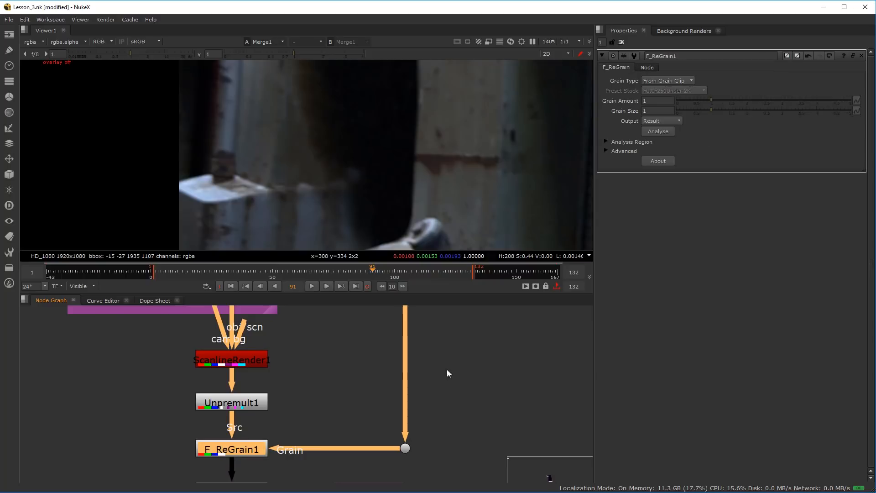
scroll(242, 191, up, 2)
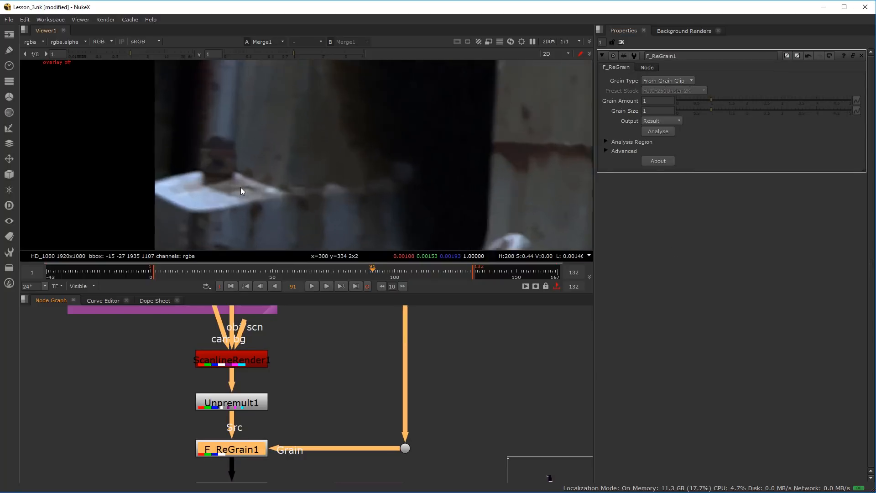
scroll(242, 191, up, 2)
mouse_move(707, 99)
mouse_down()
mouse_move(678, 103)
mouse_move(711, 99)
mouse_up()
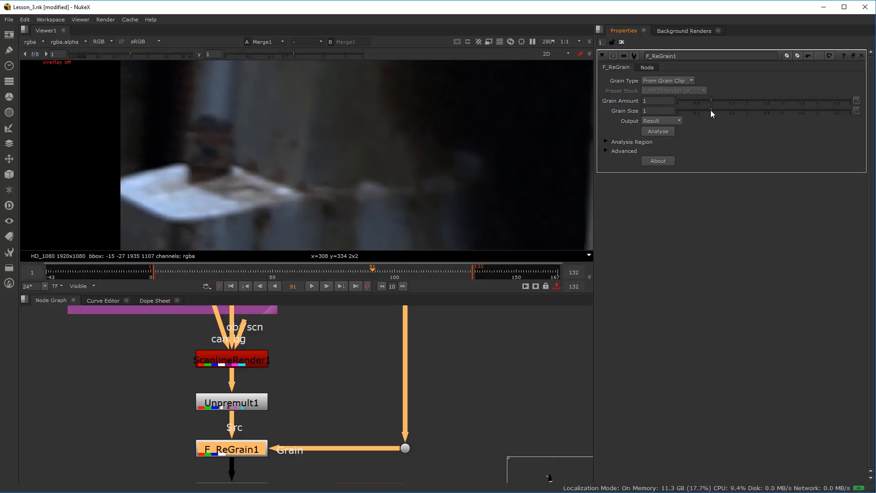
mouse_move(710, 111)
mouse_down()
mouse_move(670, 117)
mouse_move(711, 115)
mouse_move(707, 100)
mouse_up()
scroll(343, 190, down, 3)
scroll(351, 186, down, 3)
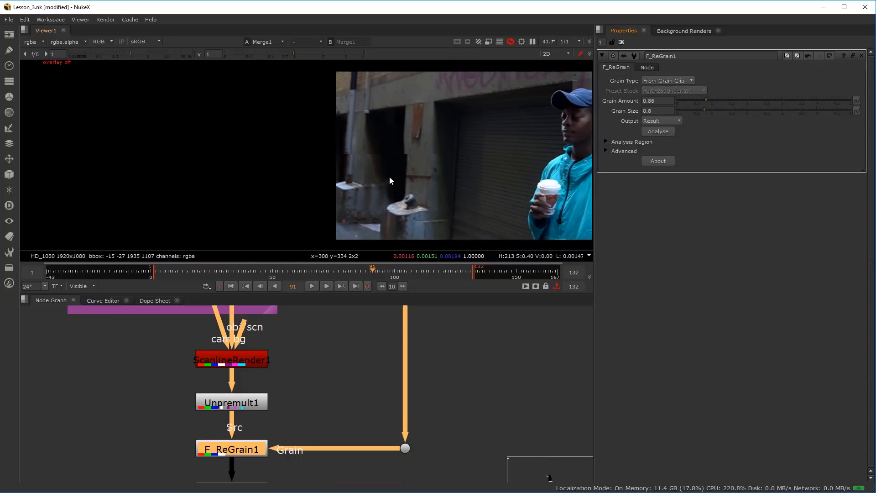
drag(389, 174, 277, 240)
Go through the properties of Unpremult1, Premult1, Re_Distort and Merge1 once more
scroll(337, 388, down, 7)
drag(349, 429, 286, 434)
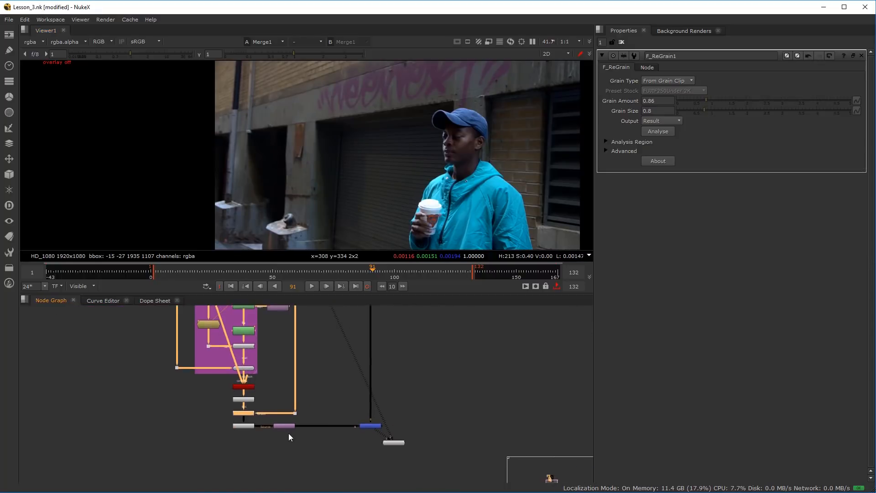
scroll(289, 431, up, 4)
scroll(201, 400, up, 2)
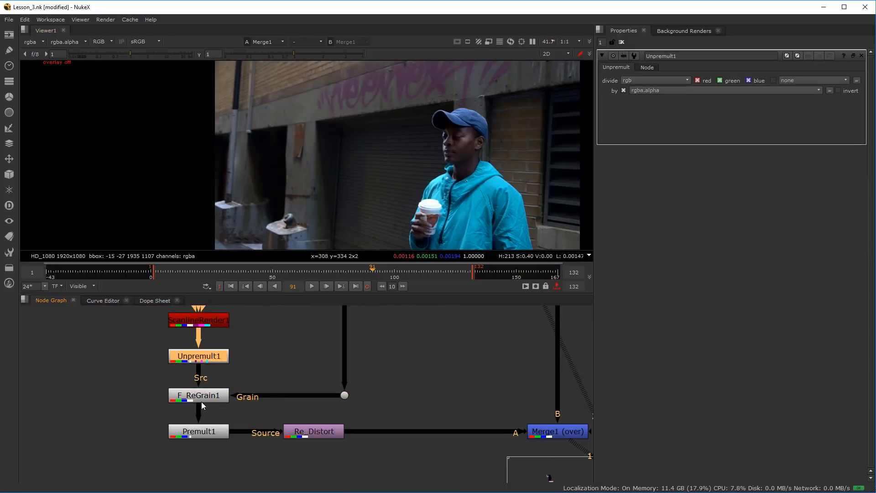
click(199, 433)
double_click(198, 433)
double_click(319, 431)
double_click(552, 431)
Check the properties of Roto2, Project3D1 and ApplyMaterial1 in the projection group
scroll(502, 425, down, 4)
scroll(352, 392, up, 3)
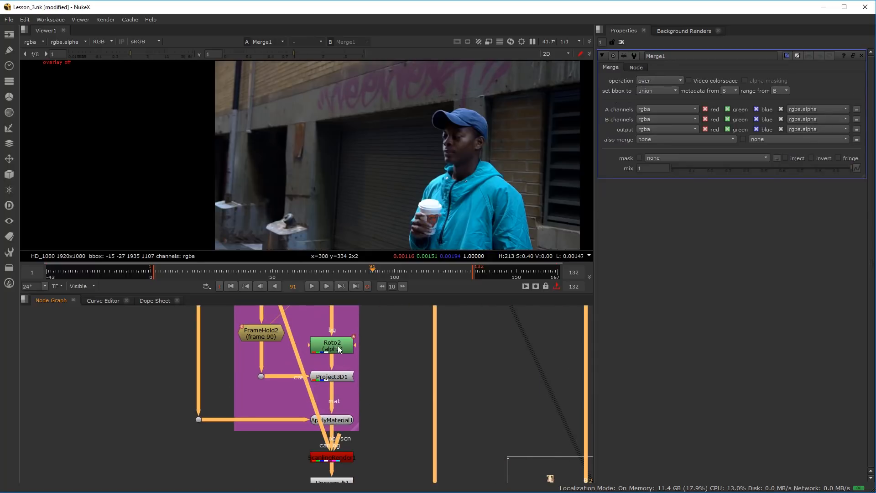
double_click(339, 349)
double_click(337, 377)
double_click(331, 420)
scroll(423, 399, down, 3)
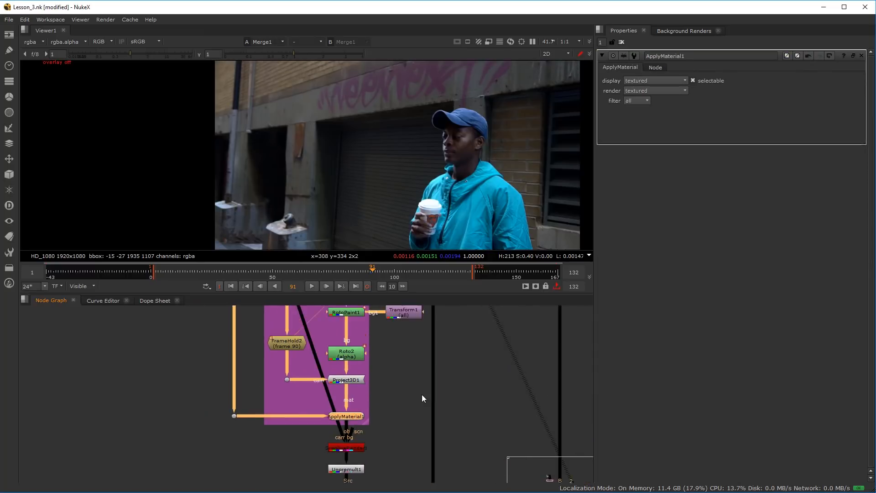
Go to frame 28, fit the whole shot in a maximized viewer and play back the Merge1 result
click(220, 275)
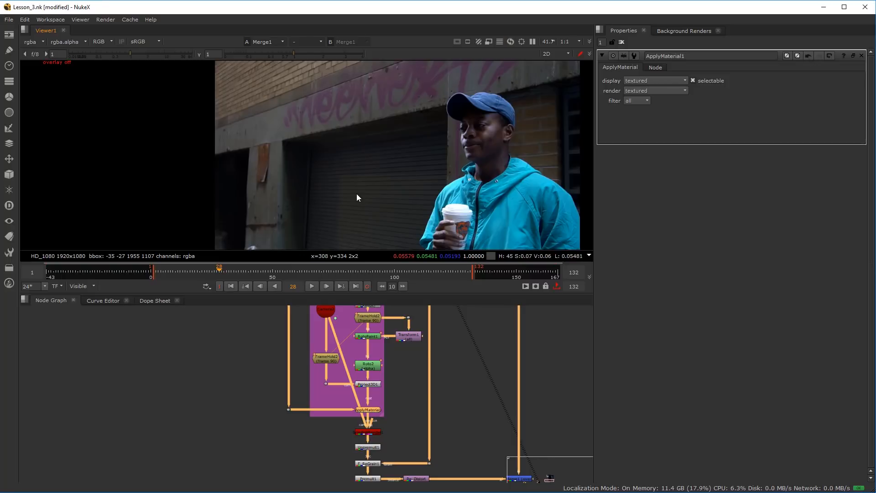
key(space)
key(f)
scroll(423, 264, down, 1)
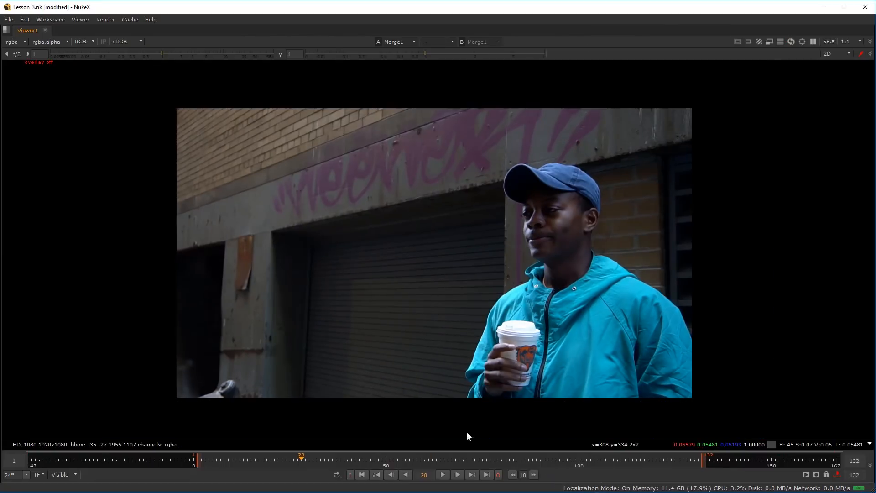
click(443, 474)
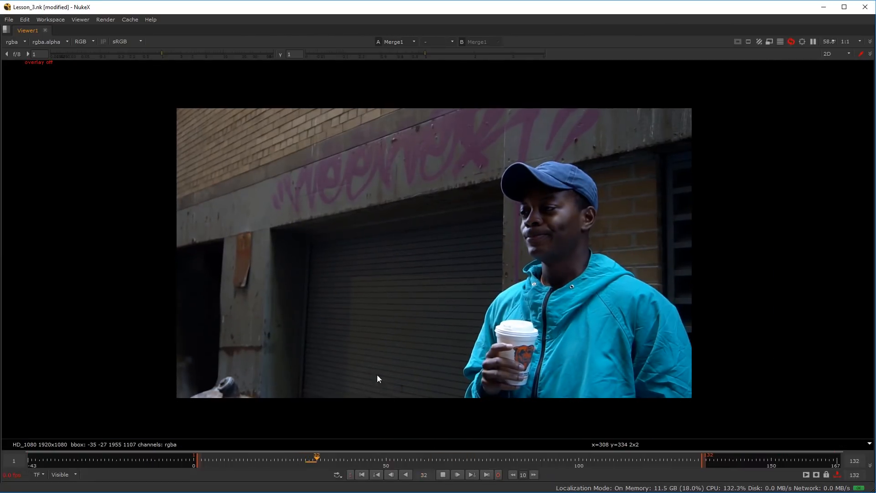